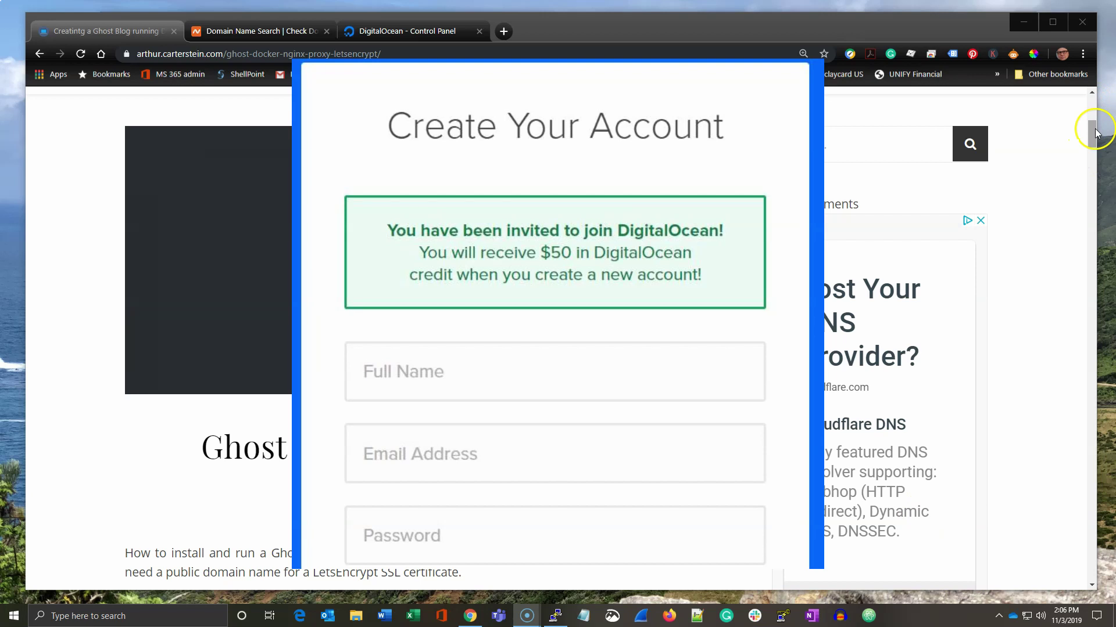
{"action": "left_click_drag", "start_coordinate": [1097, 131], "coordinate": [1094, 159]}
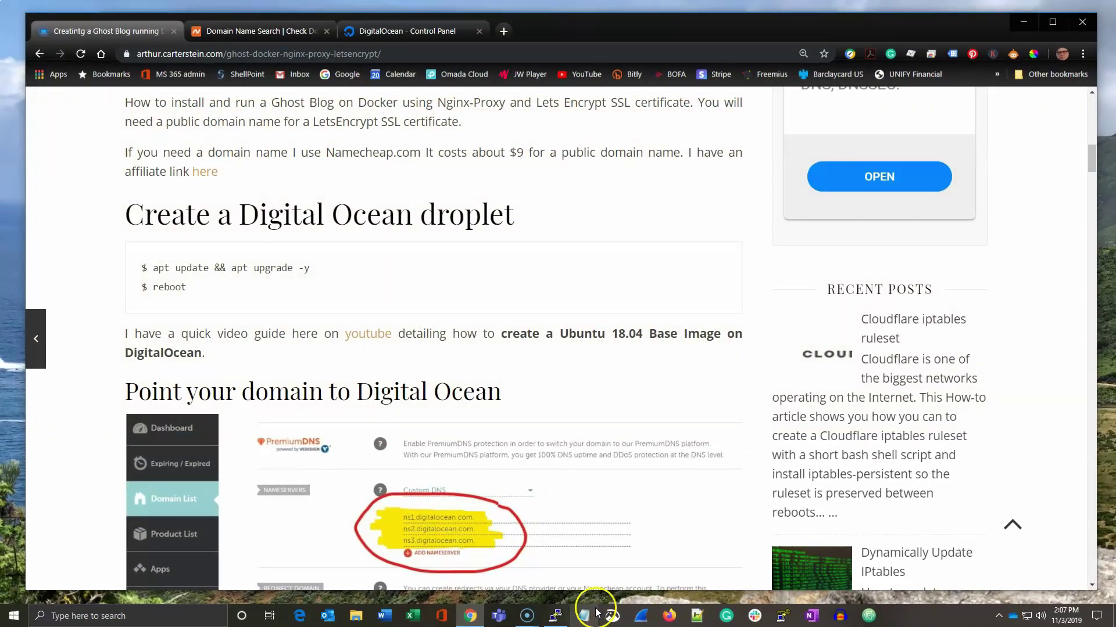
{"action": "scroll", "coordinate": [653, 356], "scroll_direction": "down", "scroll_amount": 3}
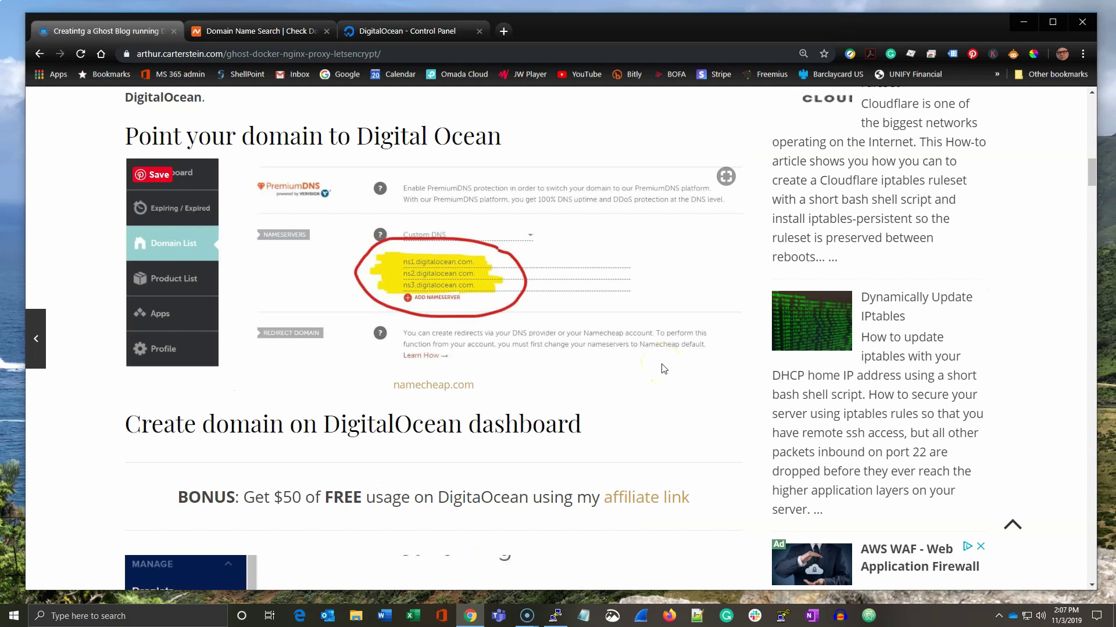
{"action": "scroll", "coordinate": [662, 368], "scroll_direction": "down", "scroll_amount": 2}
{"action": "scroll", "coordinate": [662, 369], "scroll_direction": "down", "scroll_amount": 2}
{"action": "scroll", "coordinate": [663, 369], "scroll_direction": "down", "scroll_amount": 1}
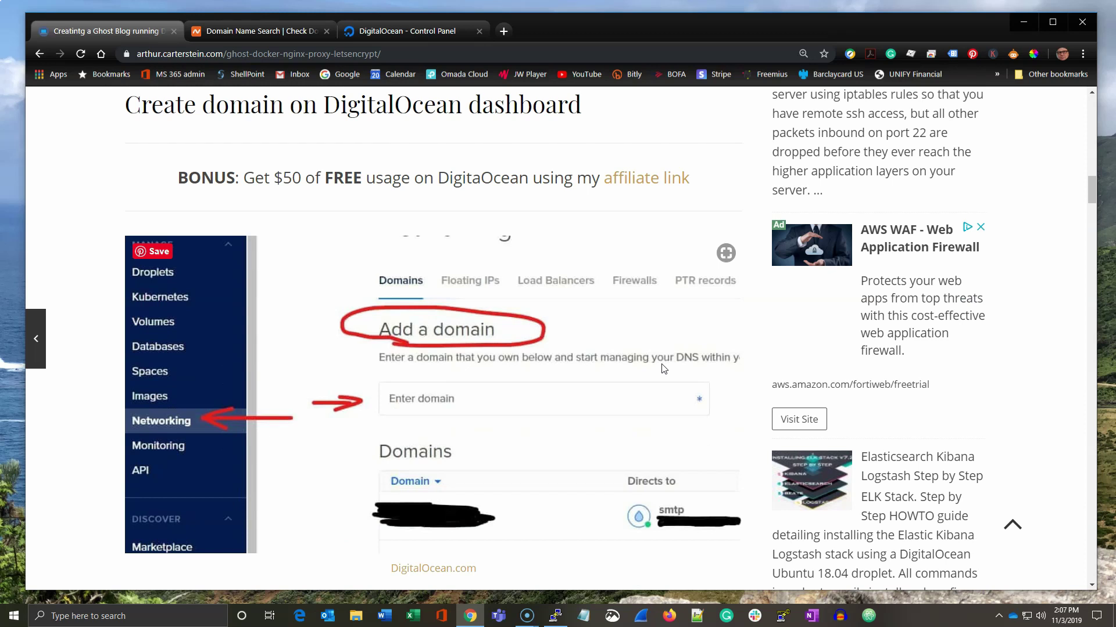
Bring the tutorial's 'Create domain on DigitalOcean dashboard' section and its Add a domain screenshot into view.
{"action": "left_click", "coordinate": [648, 360]}
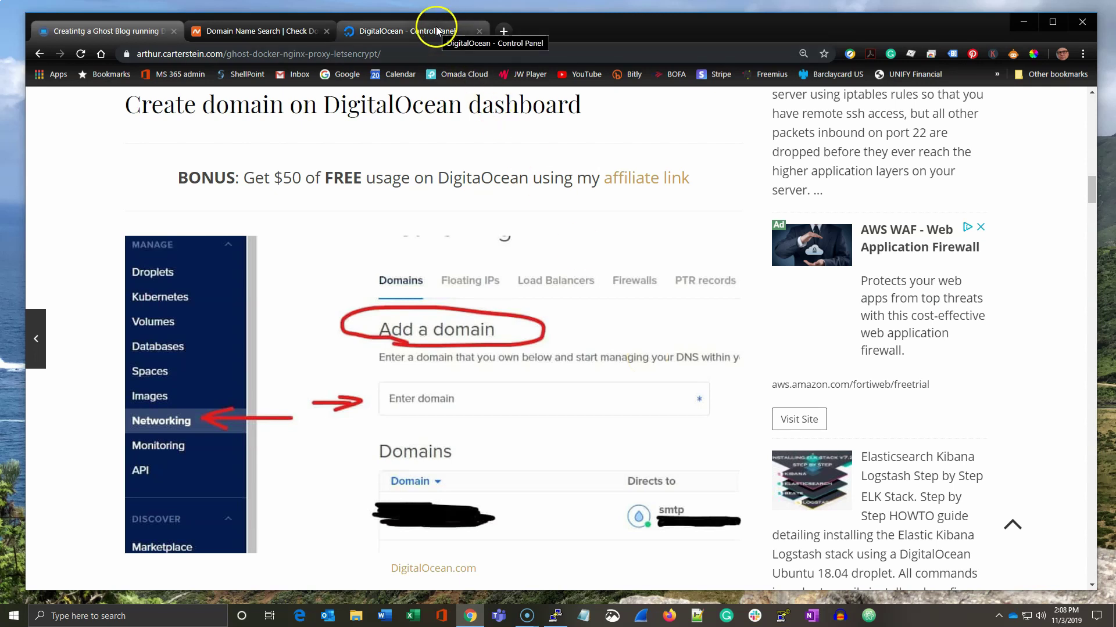
Check the devops10.com A records for orange, apple and ghostserver, all pointing to 167.71.154.106.
{"action": "left_click", "coordinate": [419, 31]}
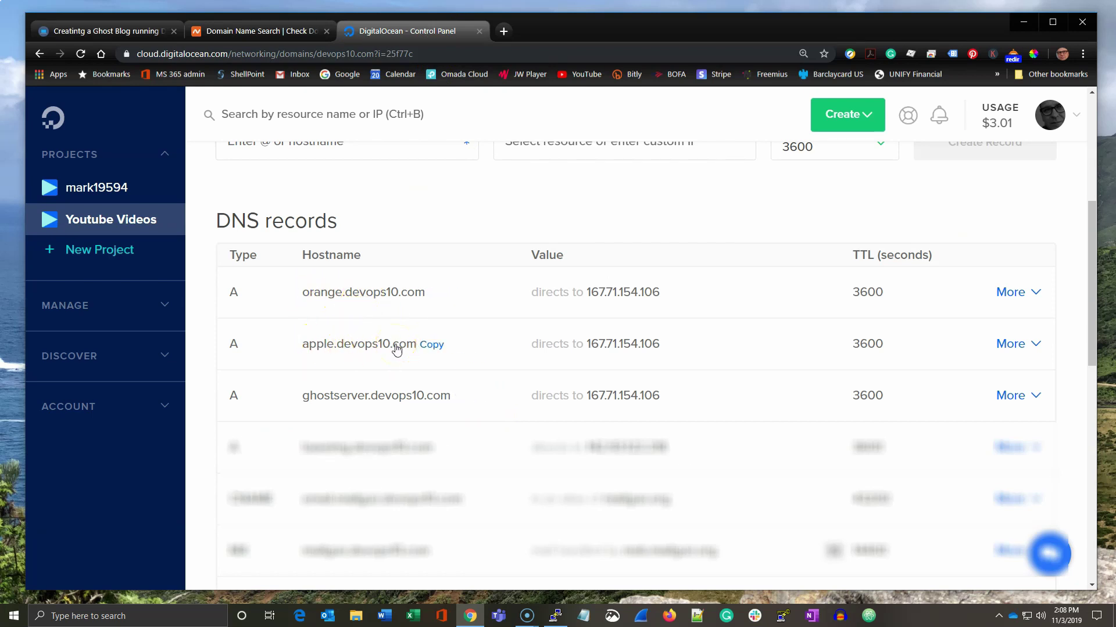
Install nginx on ghostserver with 'apt install nginx -y' from the tutorial, then clear the terminal.
{"action": "mouse_move", "coordinate": [376, 396]}
{"action": "left_click", "coordinate": [109, 31]}
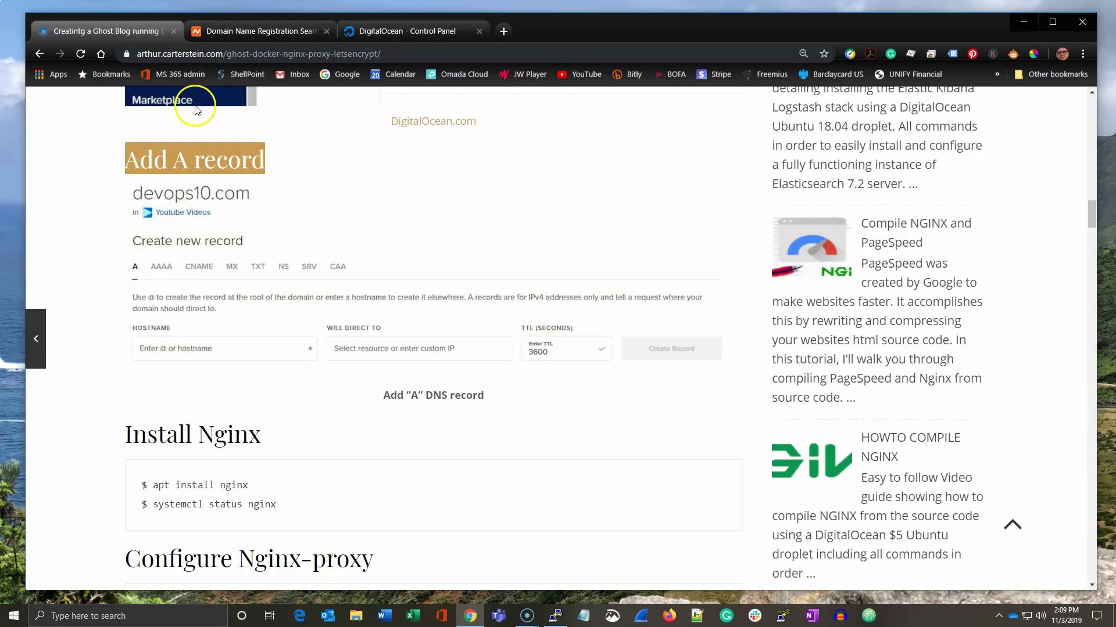
{"action": "scroll", "coordinate": [457, 349], "scroll_direction": "down", "scroll_amount": 3}
{"action": "scroll", "coordinate": [458, 349], "scroll_direction": "down", "scroll_amount": 3}
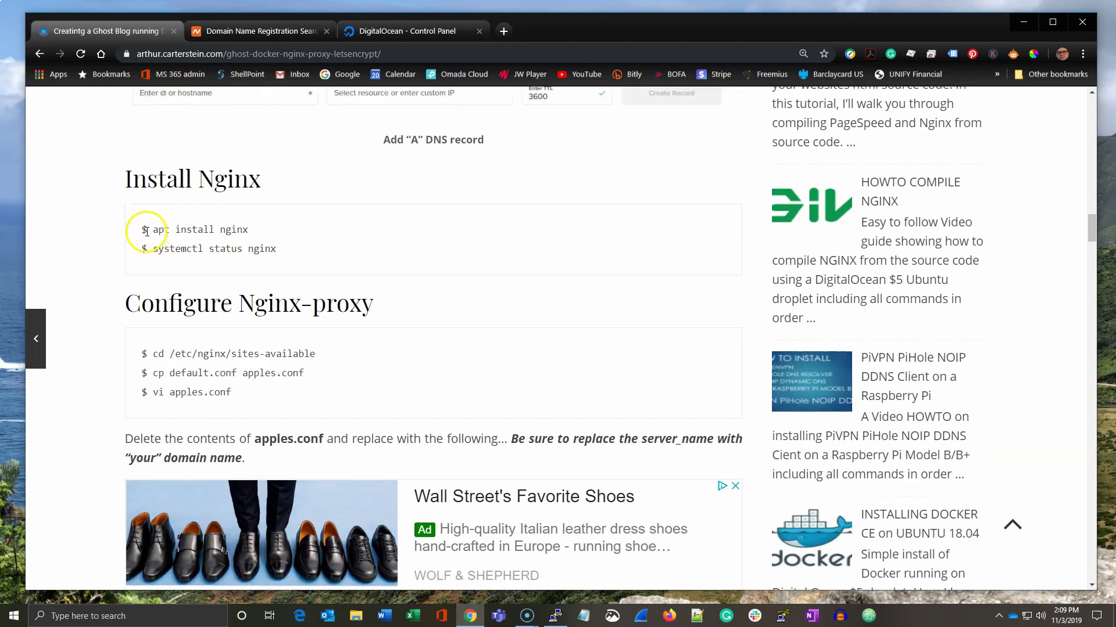
{"action": "left_click_drag", "start_coordinate": [153, 230], "coordinate": [254, 231]}
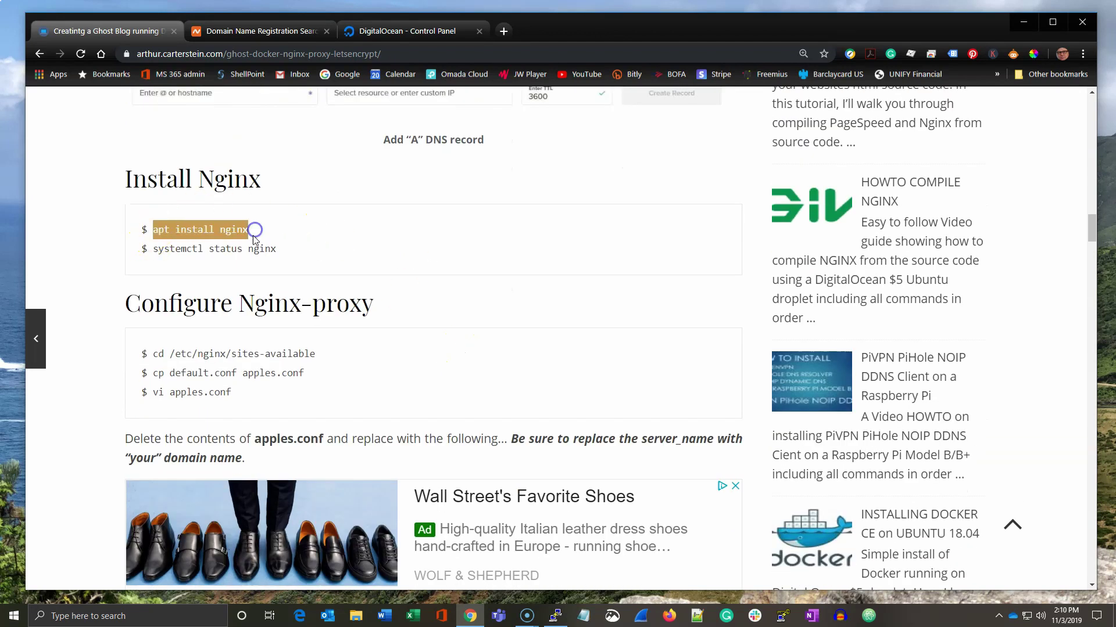
{"action": "left_click_drag", "start_coordinate": [153, 249], "coordinate": [298, 254]}
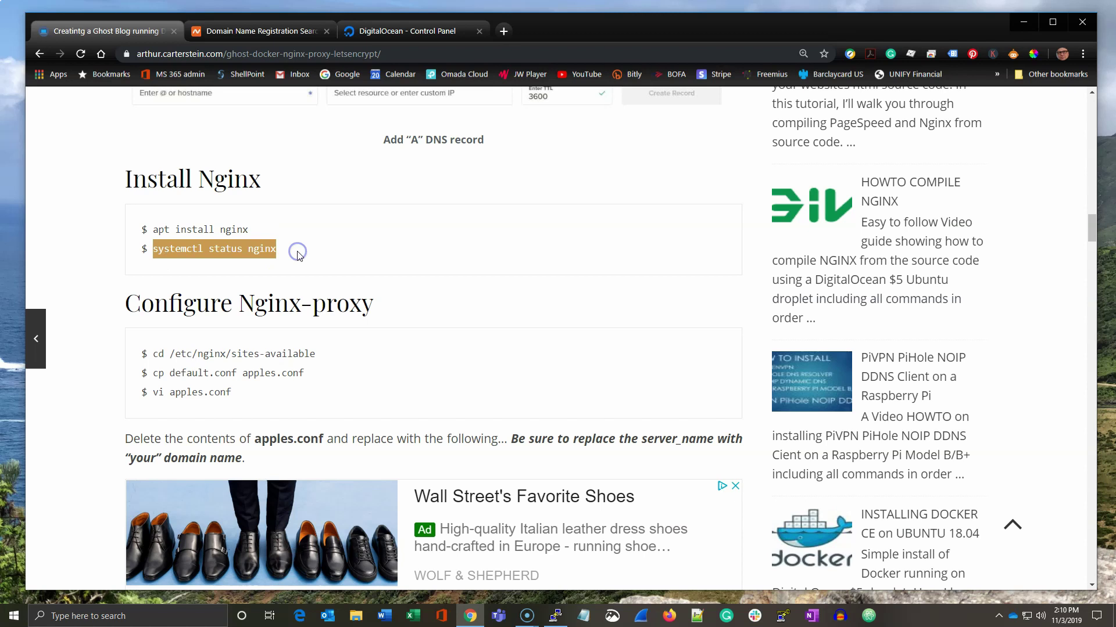
{"action": "left_click", "coordinate": [298, 254]}
{"action": "left_click_drag", "start_coordinate": [152, 230], "coordinate": [250, 231]}
{"action": "right_click", "coordinate": [250, 234]}
{"action": "left_click", "coordinate": [270, 244]}
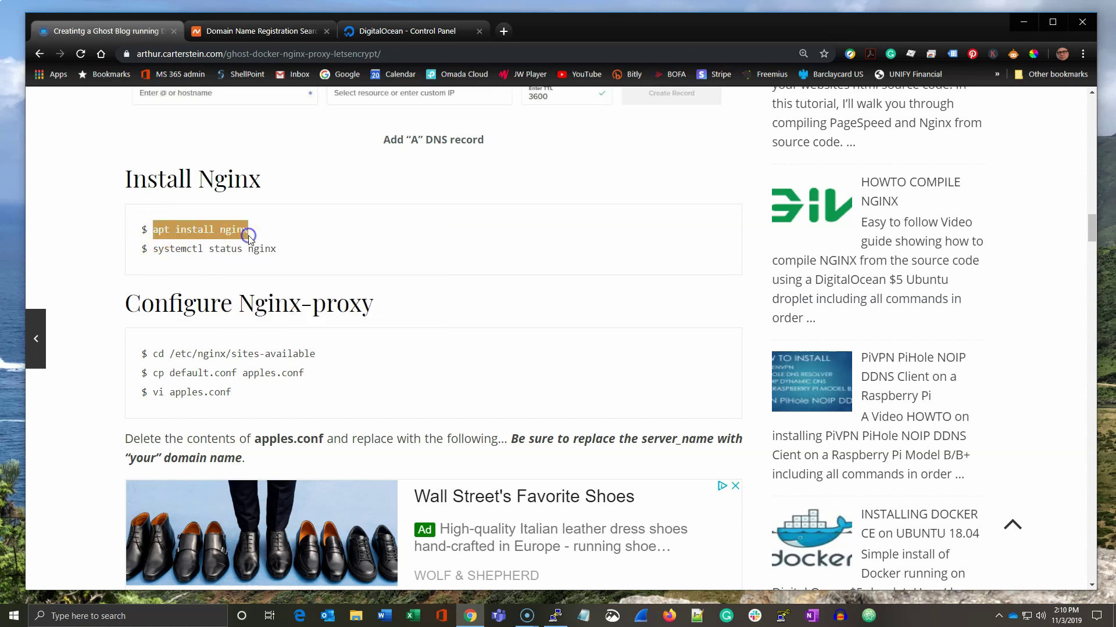
{"action": "key", "text": "alt+Tab"}
{"action": "right_click", "coordinate": [240, 77]}
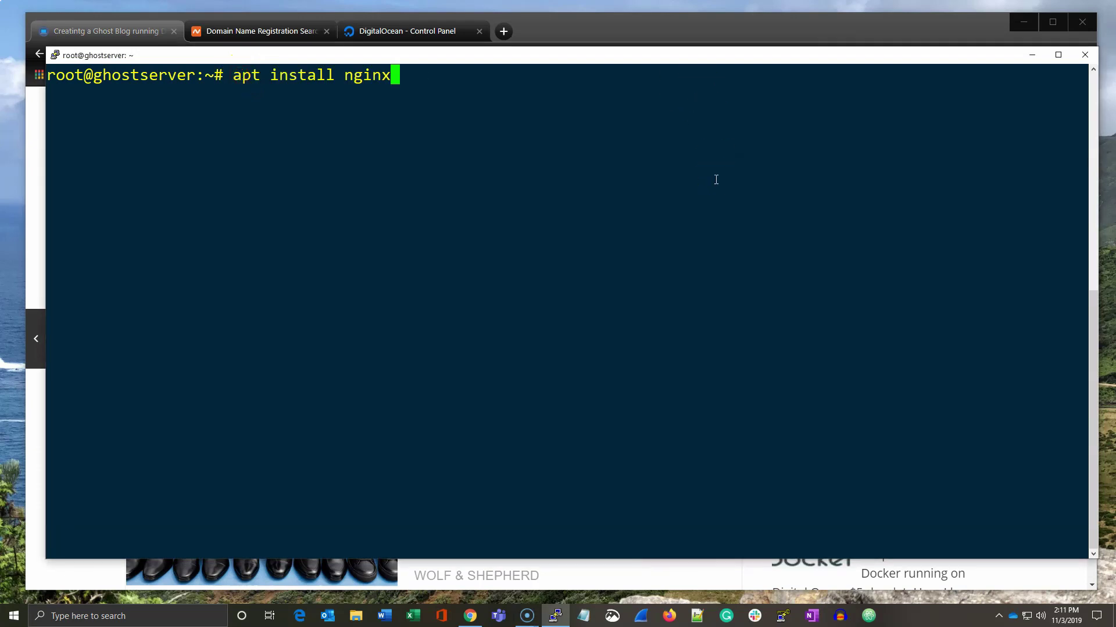
{"action": "type", "text": "-y"}
{"action": "key", "text": "Return"}
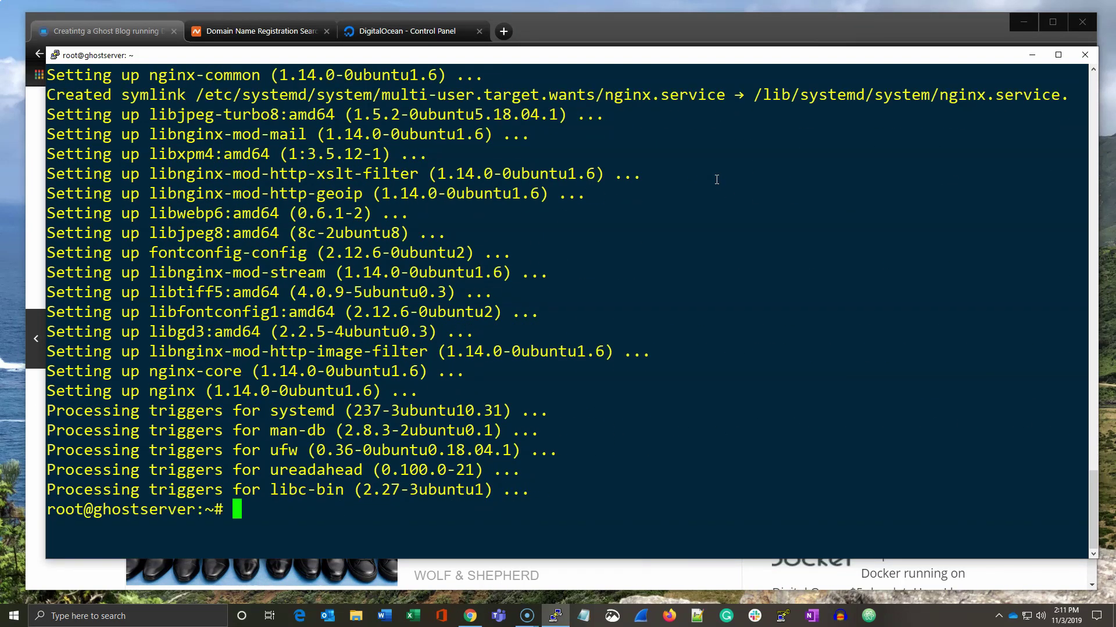
{"action": "type", "text": "clear"}
{"action": "key", "text": "Return"}
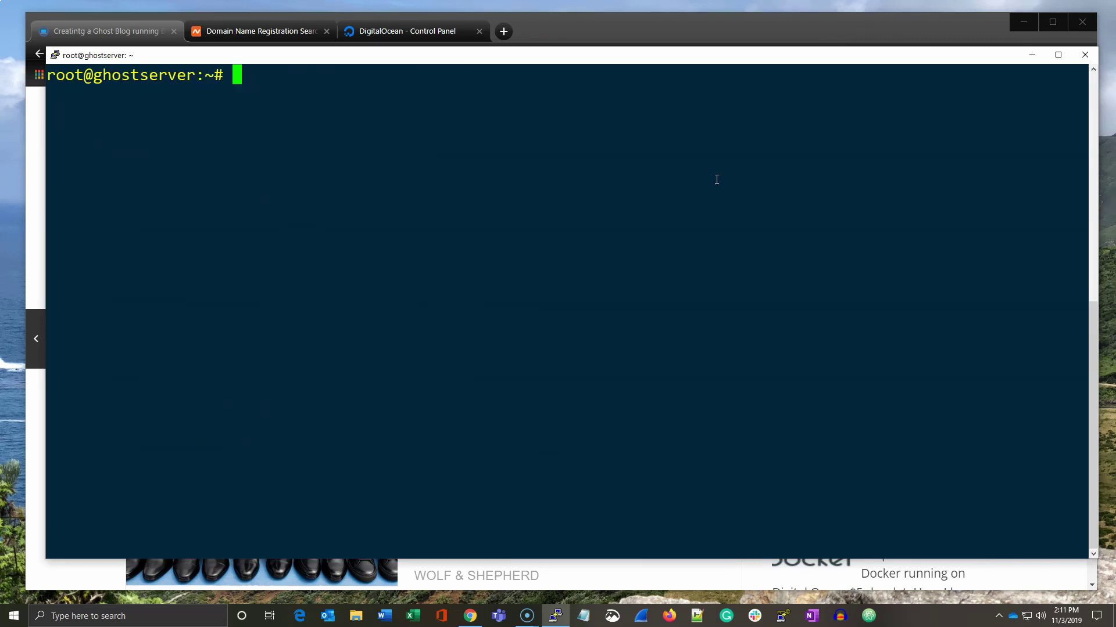
{"action": "key", "text": "alt+Tab"}
{"action": "key", "text": "alt+Tab"}
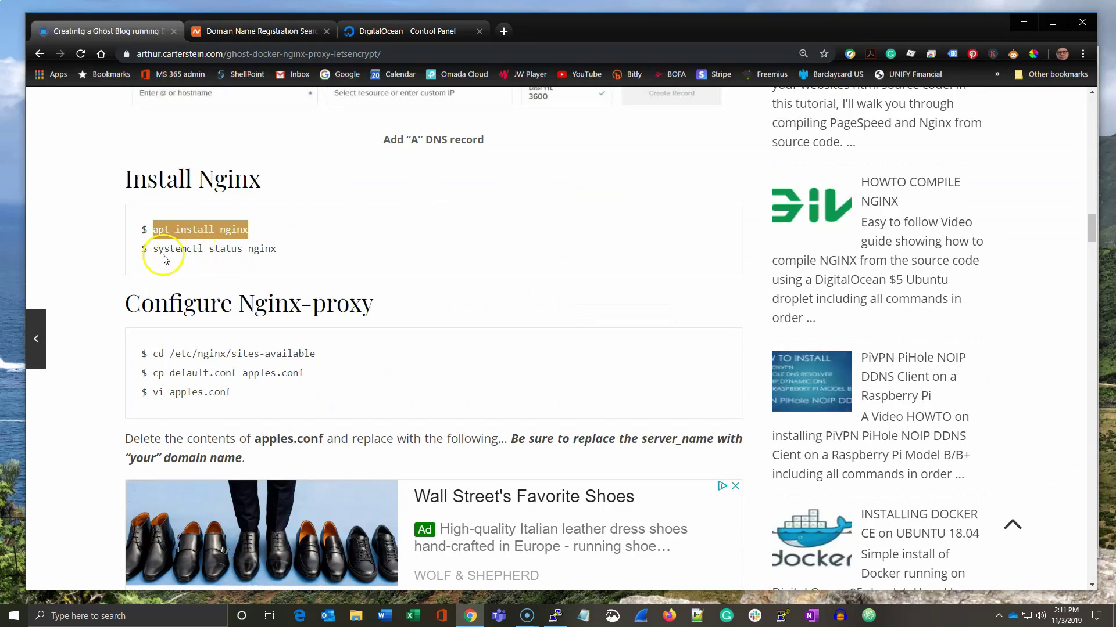
Run 'systemctl status nginx' to confirm nginx is active (running), then clear the terminal.
{"action": "left_click_drag", "start_coordinate": [151, 249], "coordinate": [279, 249]}
{"action": "right_click", "coordinate": [293, 249]}
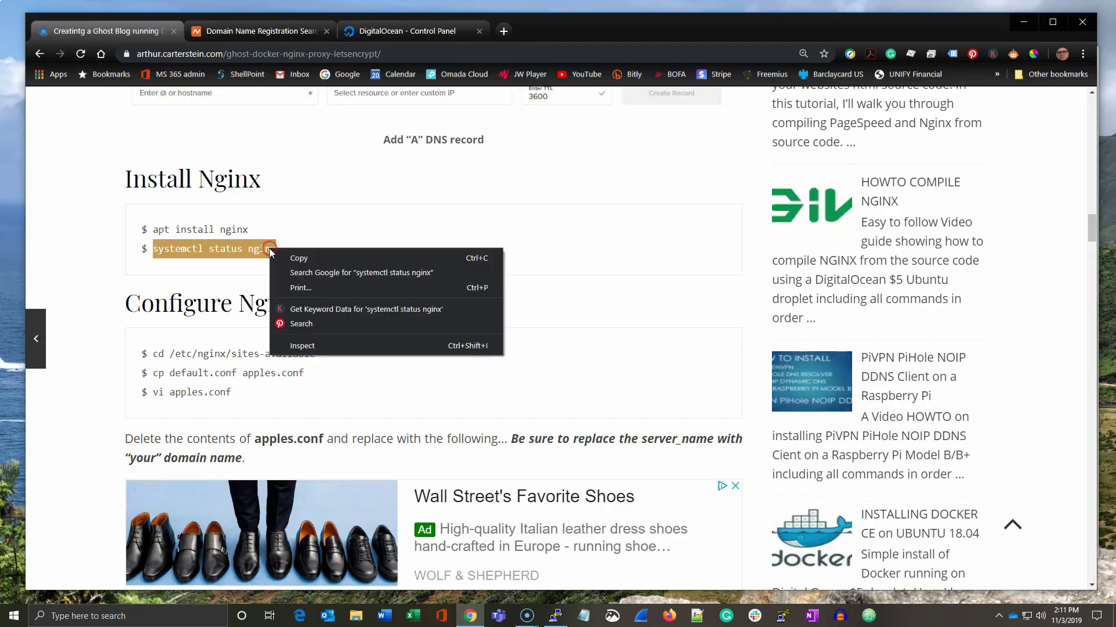
{"action": "left_click", "coordinate": [306, 262]}
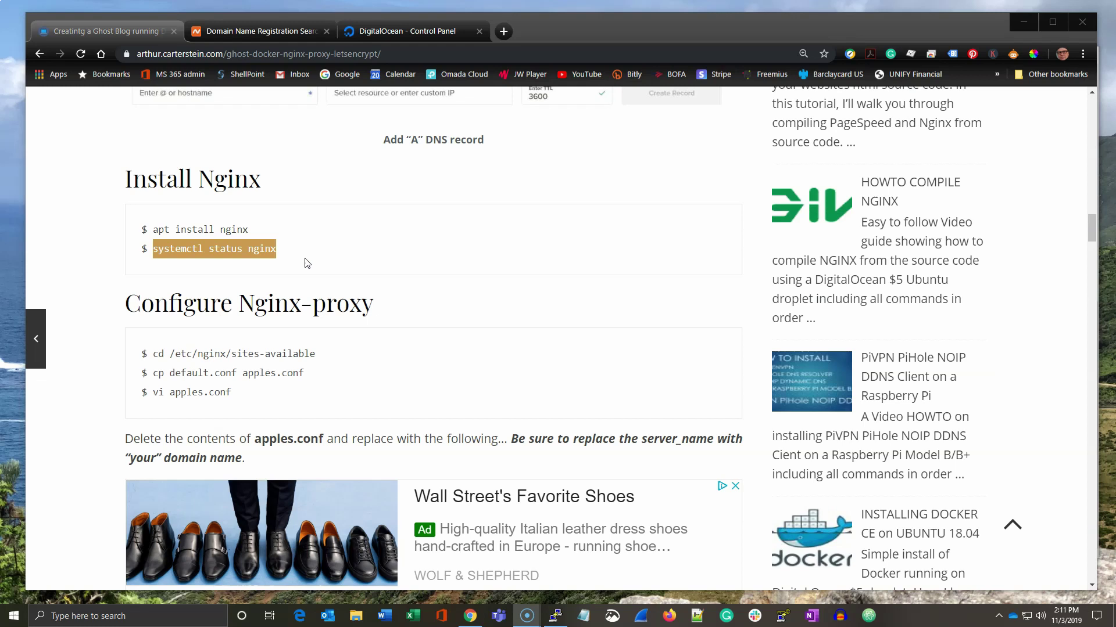
{"action": "key", "text": "alt+Tab"}
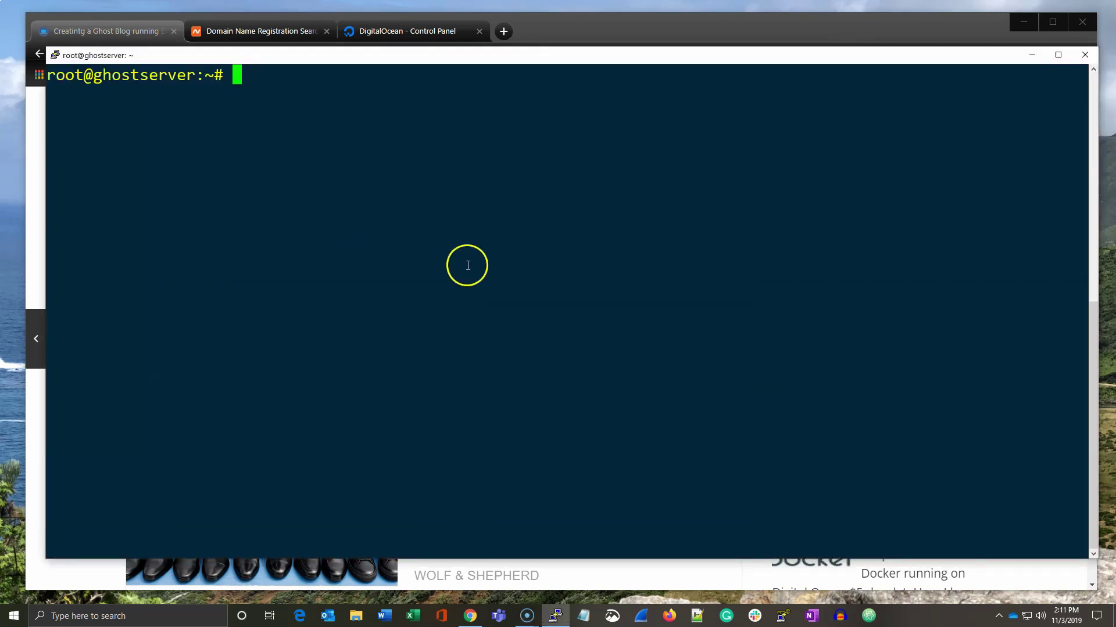
{"action": "right_click", "coordinate": [467, 266]}
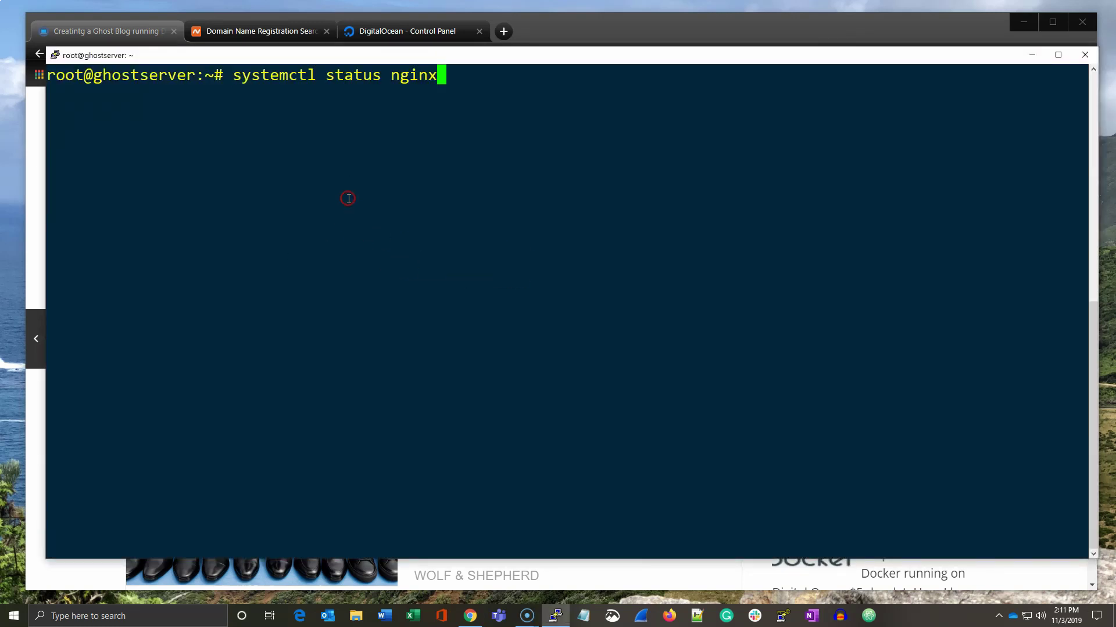
{"action": "key", "text": "Return"}
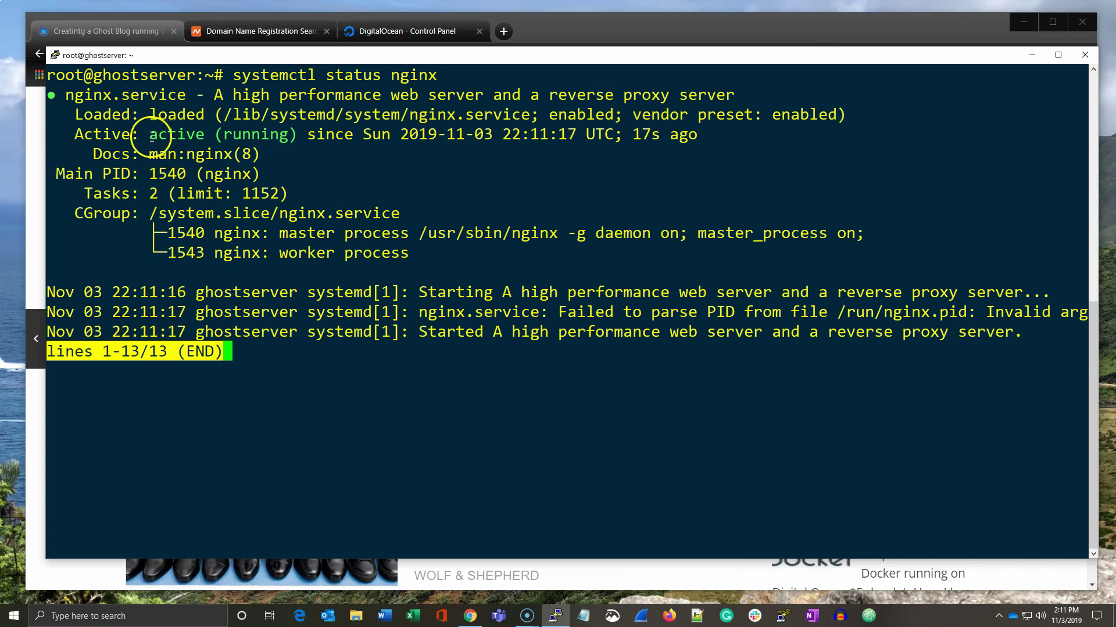
{"action": "left_click_drag", "start_coordinate": [148, 134], "coordinate": [296, 134]}
{"action": "left_click", "coordinate": [331, 175]}
{"action": "type", "text": "qclear"}
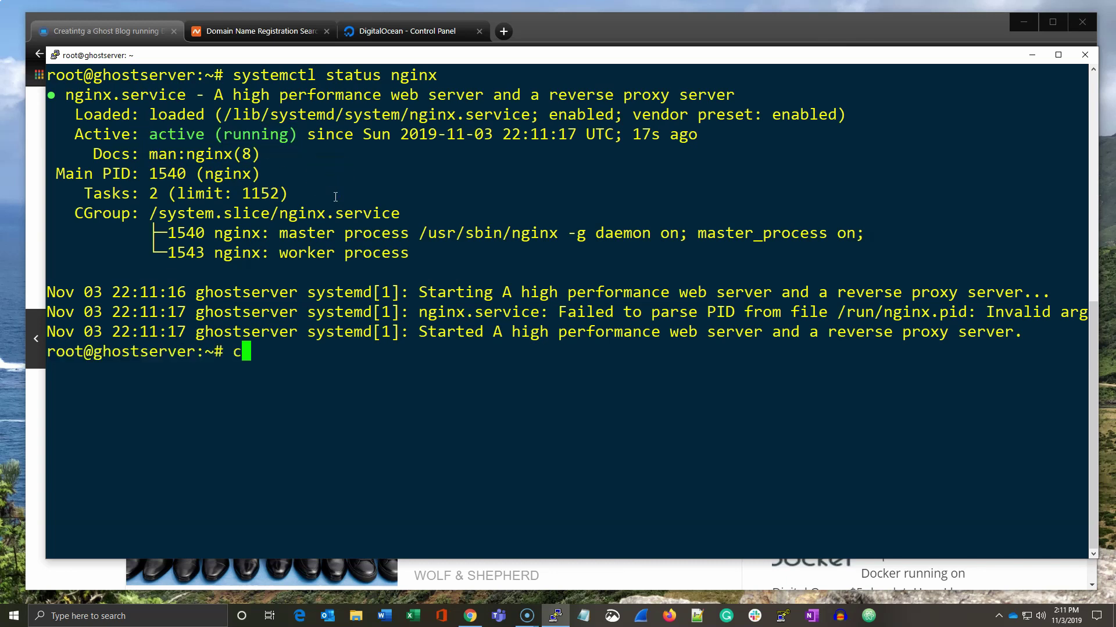
{"action": "key", "text": "Return"}
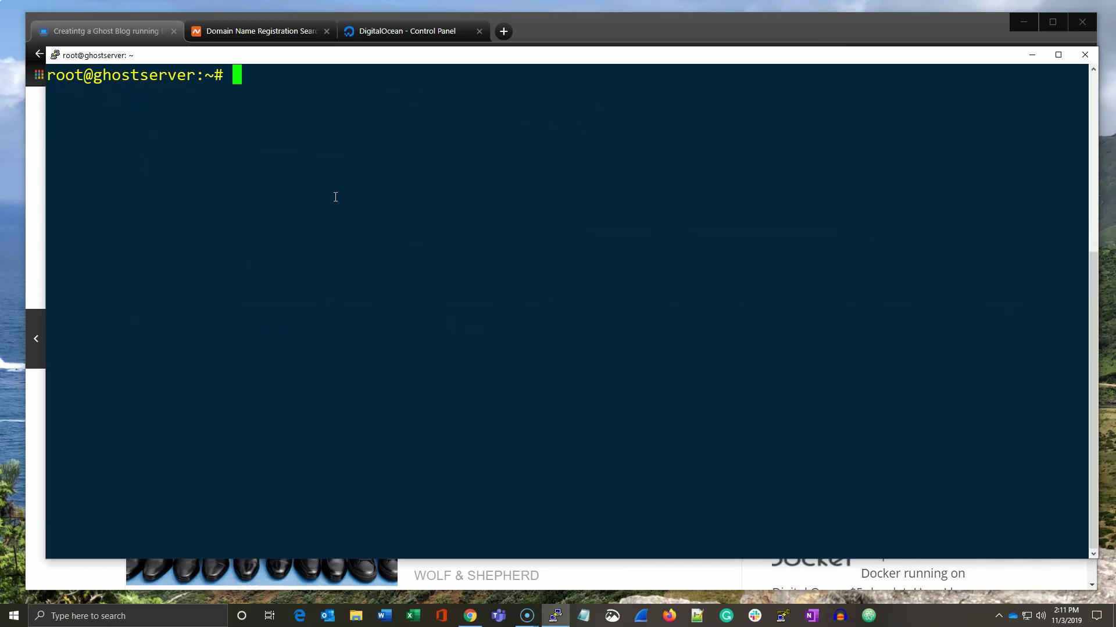
{"action": "key", "text": "alt+Tab"}
{"action": "key", "text": "Tab"}
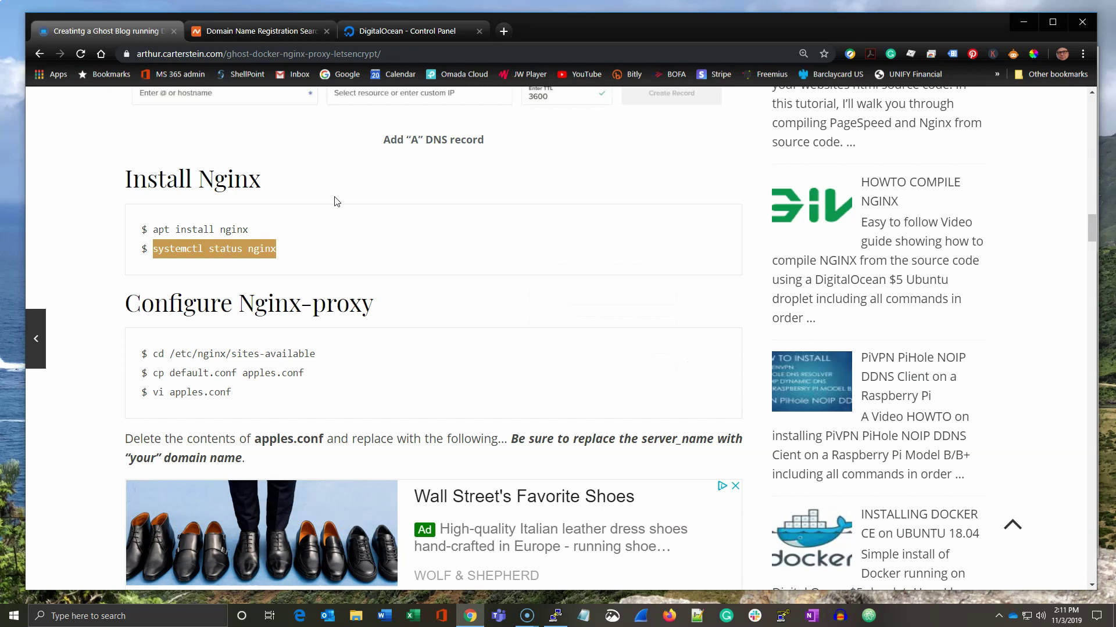
Change into /etc/nginx/sites-available using the cd command copied from the tutorial.
{"action": "left_click_drag", "start_coordinate": [122, 302], "coordinate": [373, 305]}
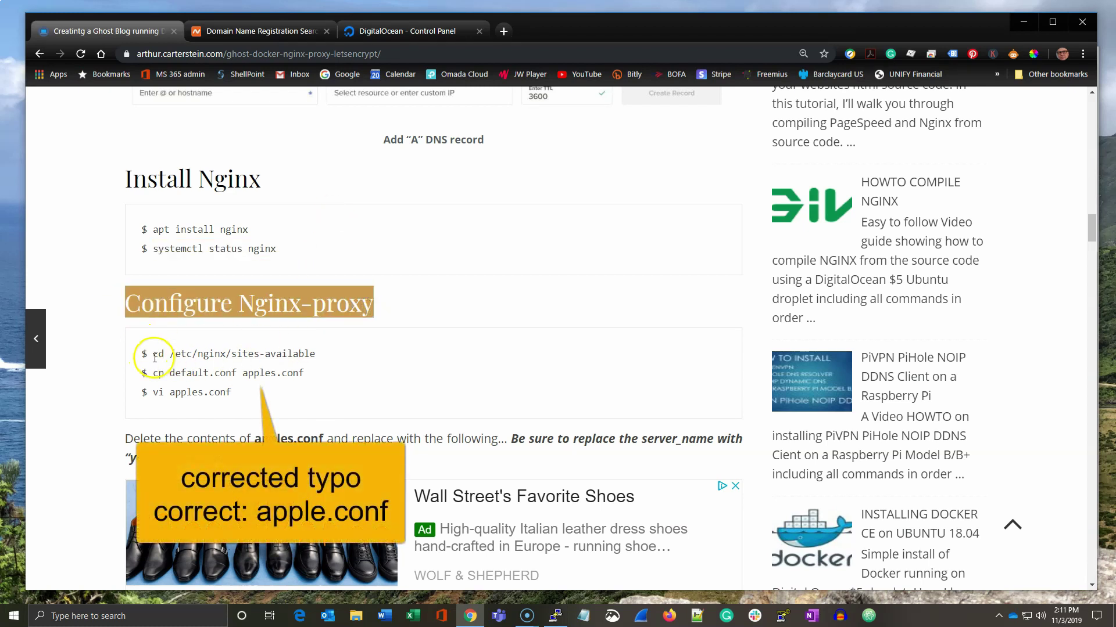
{"action": "left_click_drag", "start_coordinate": [154, 355], "coordinate": [324, 360]}
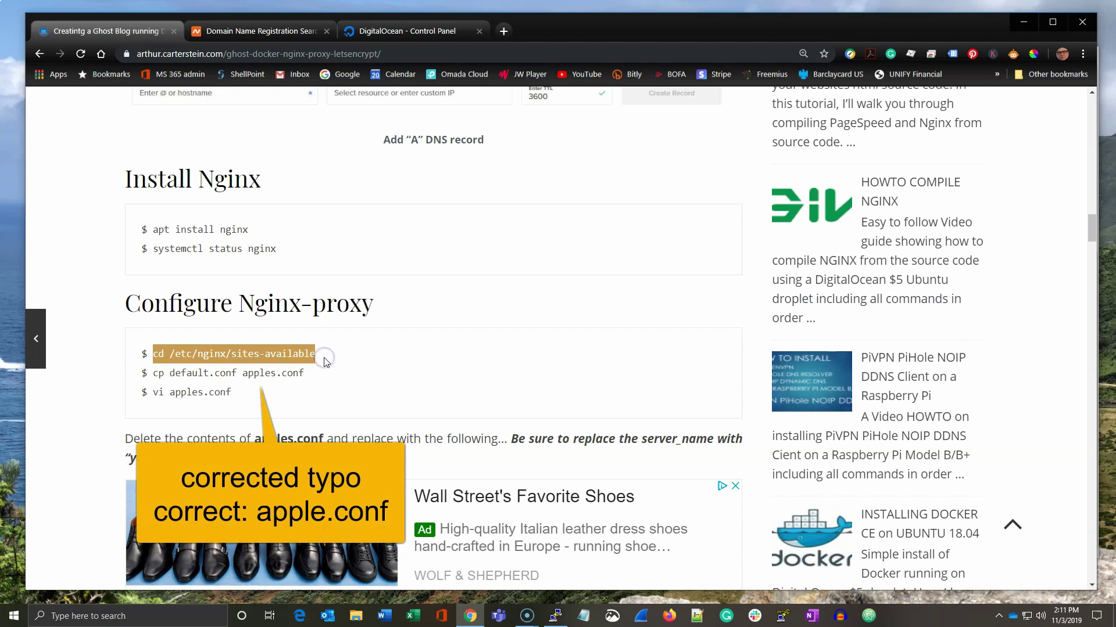
{"action": "right_click", "coordinate": [282, 353]}
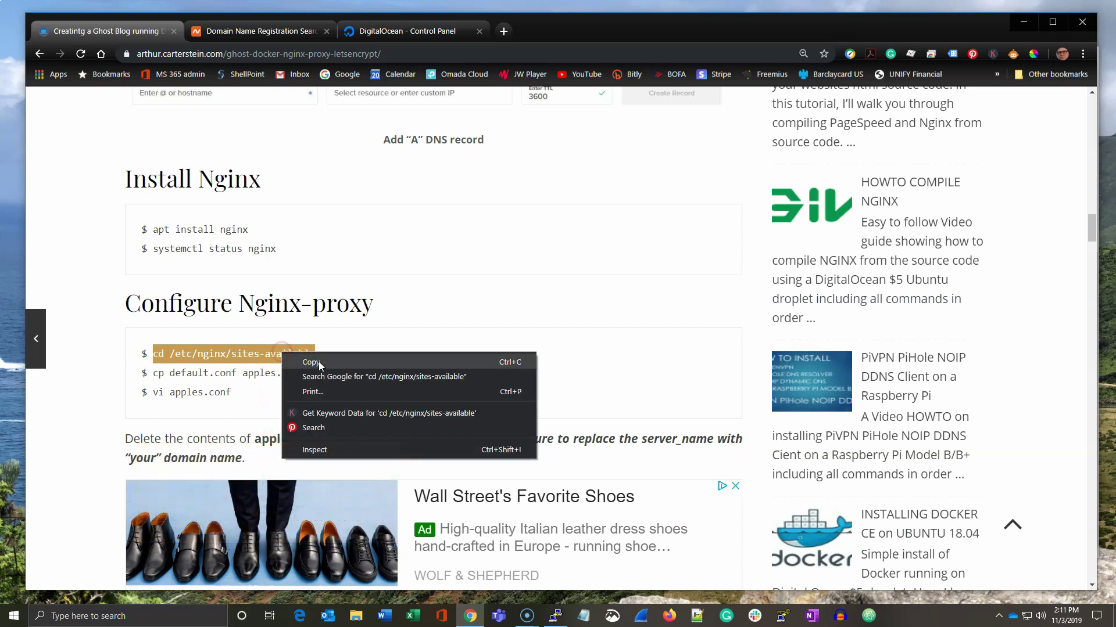
{"action": "left_click", "coordinate": [297, 361]}
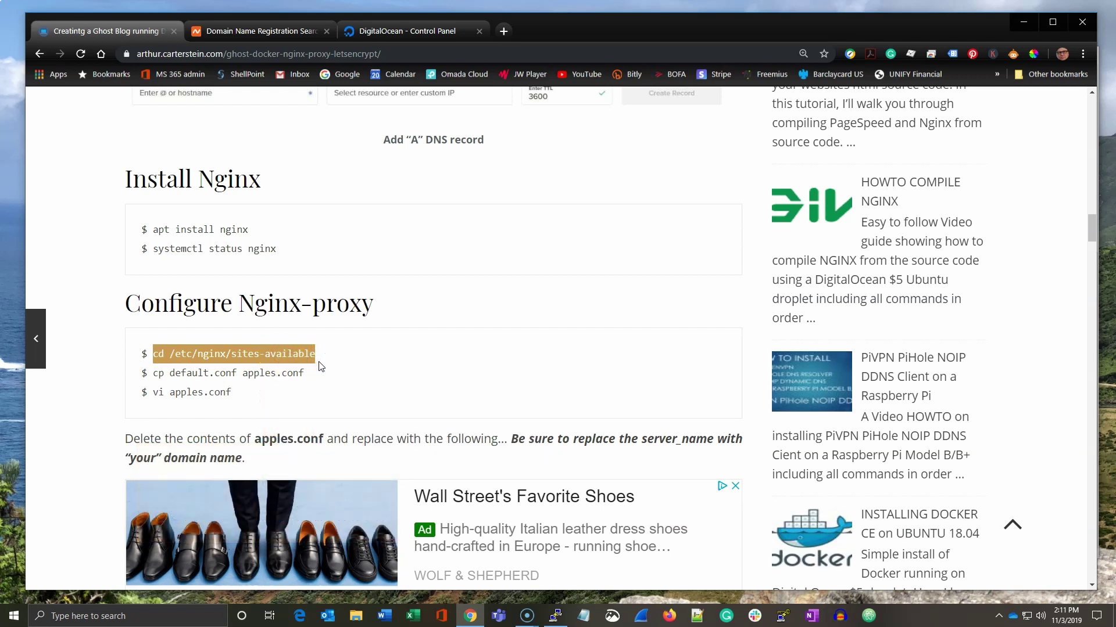
{"action": "key", "text": "alt+Tab"}
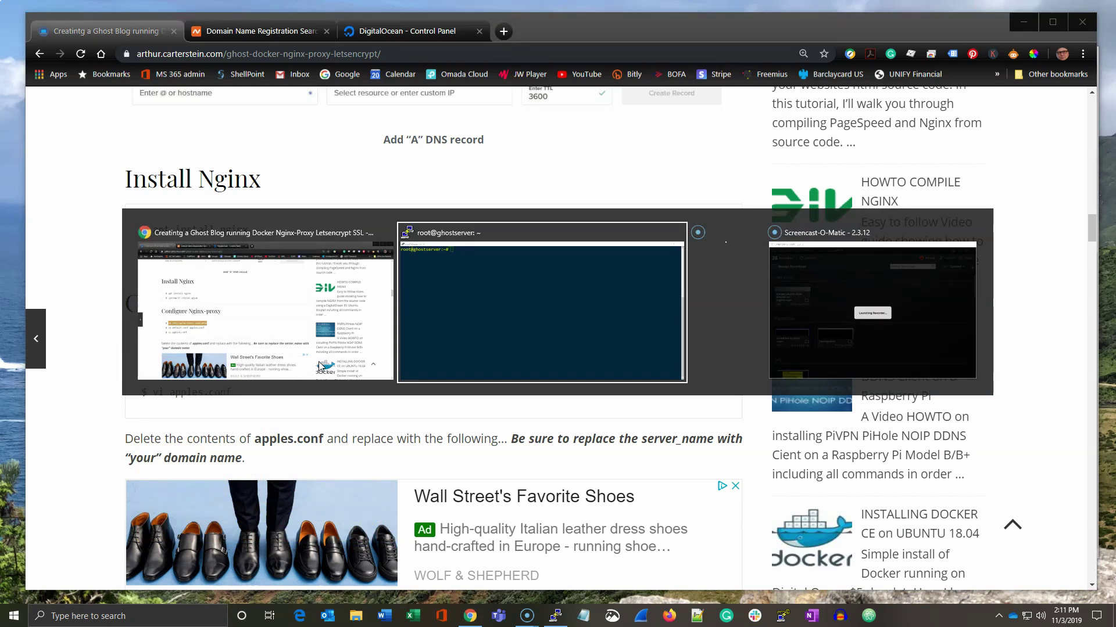
{"action": "key", "text": "Tab"}
{"action": "key", "text": "Tab"}
{"action": "key", "text": "Tab"}
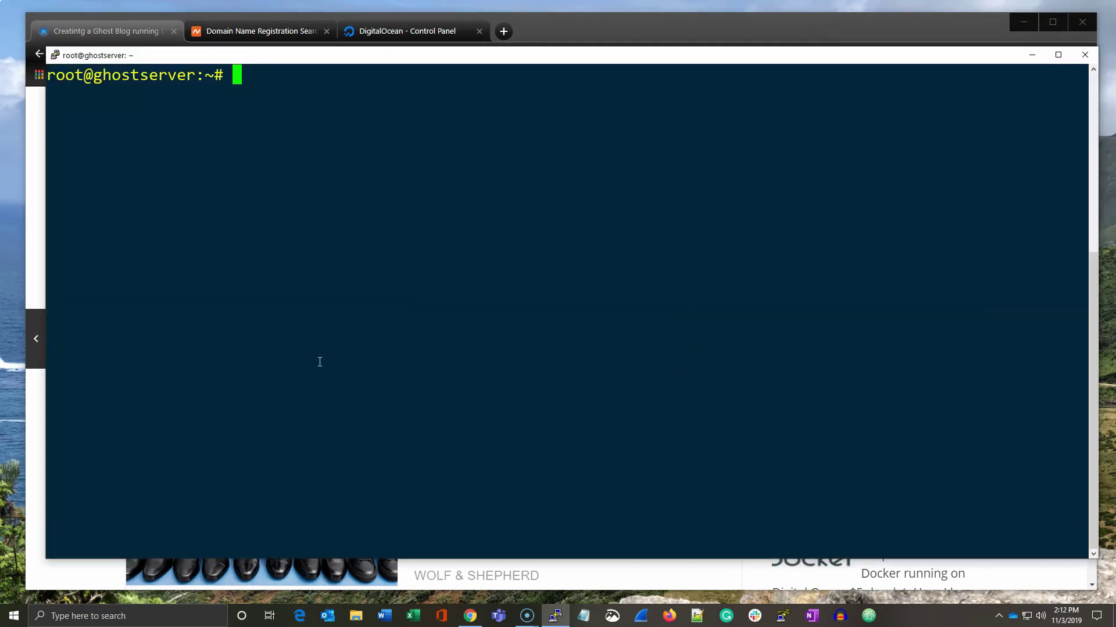
{"action": "right_click", "coordinate": [268, 94]}
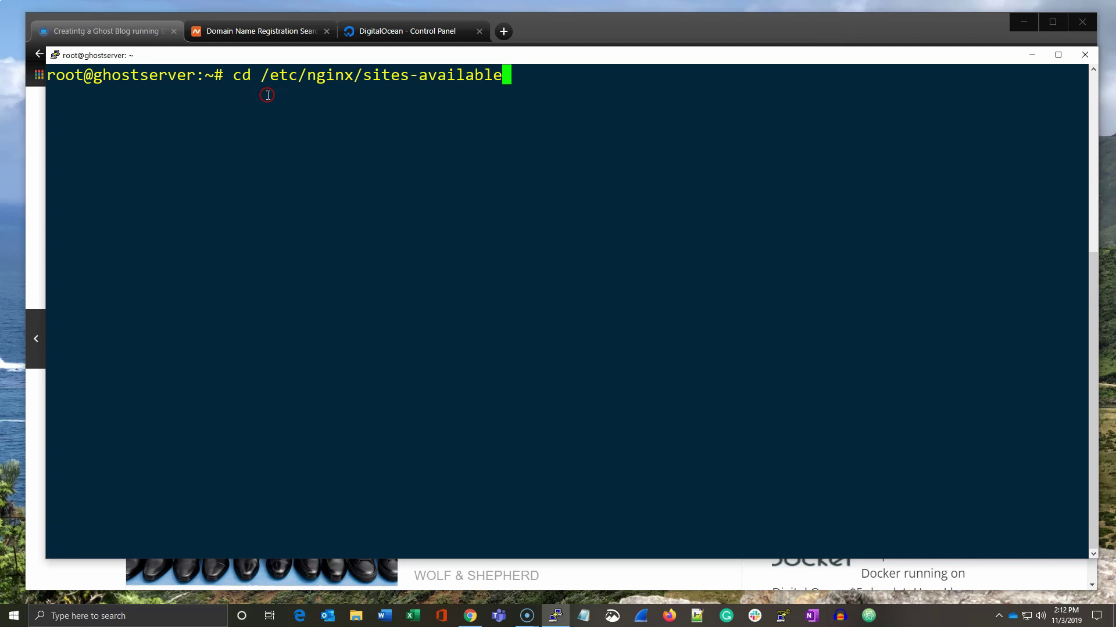
{"action": "key", "text": "Return"}
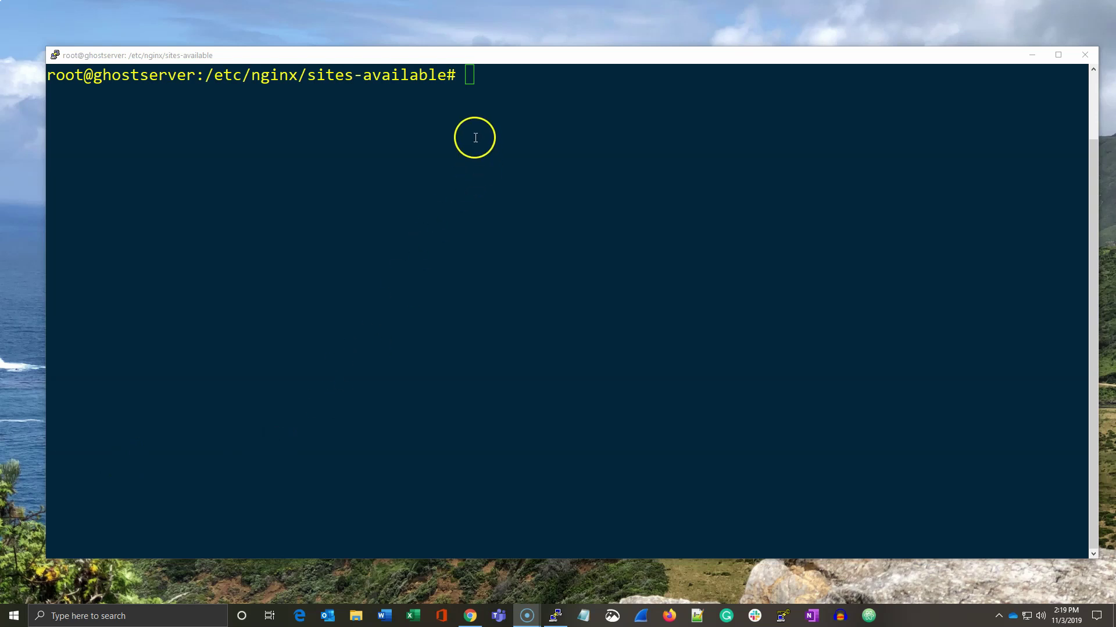
Copy the default site to apple.conf, open it in vi, delete every line and enter insert mode.
{"action": "right_click", "coordinate": [475, 139]}
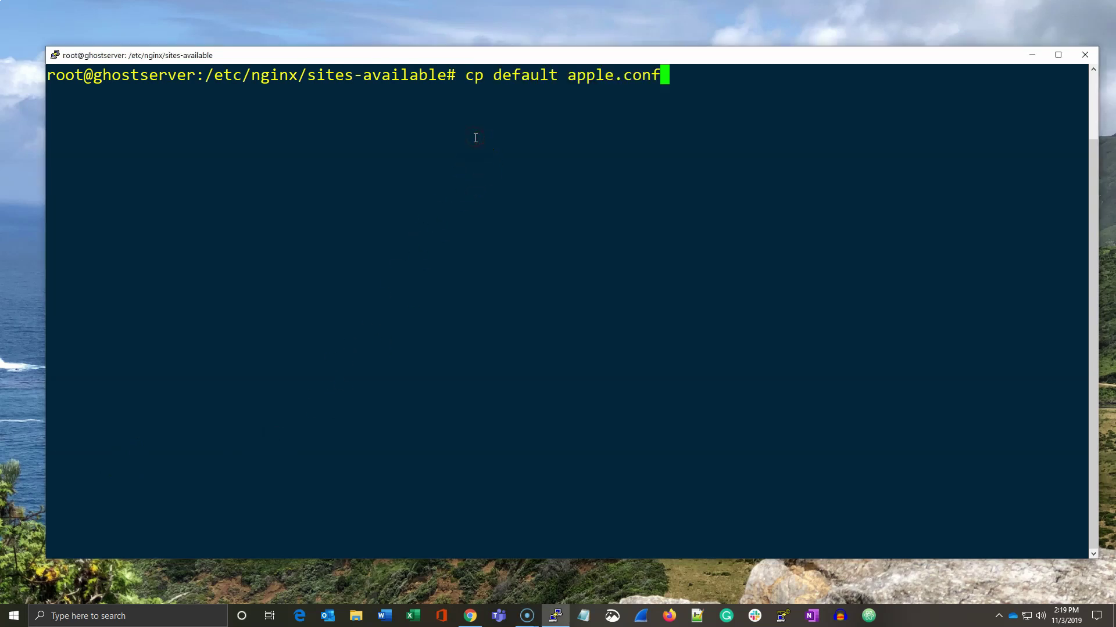
{"action": "key", "text": "Return"}
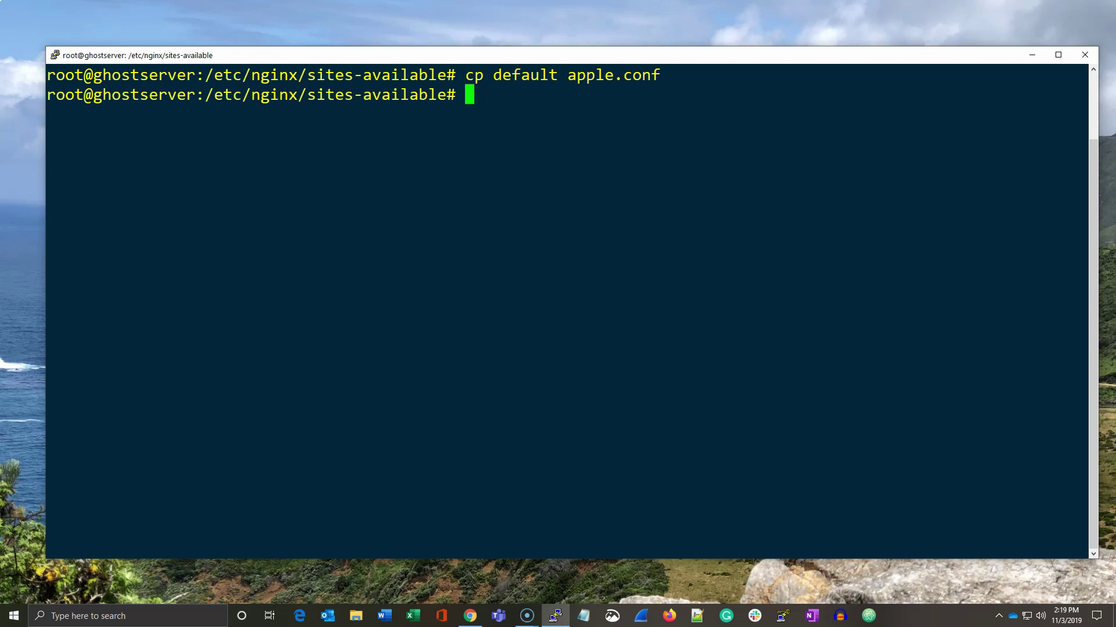
{"action": "type", "text": "vi "}
{"action": "type", "text": "appl"}
{"action": "key", "text": "Tab"}
{"action": "key", "text": "Return"}
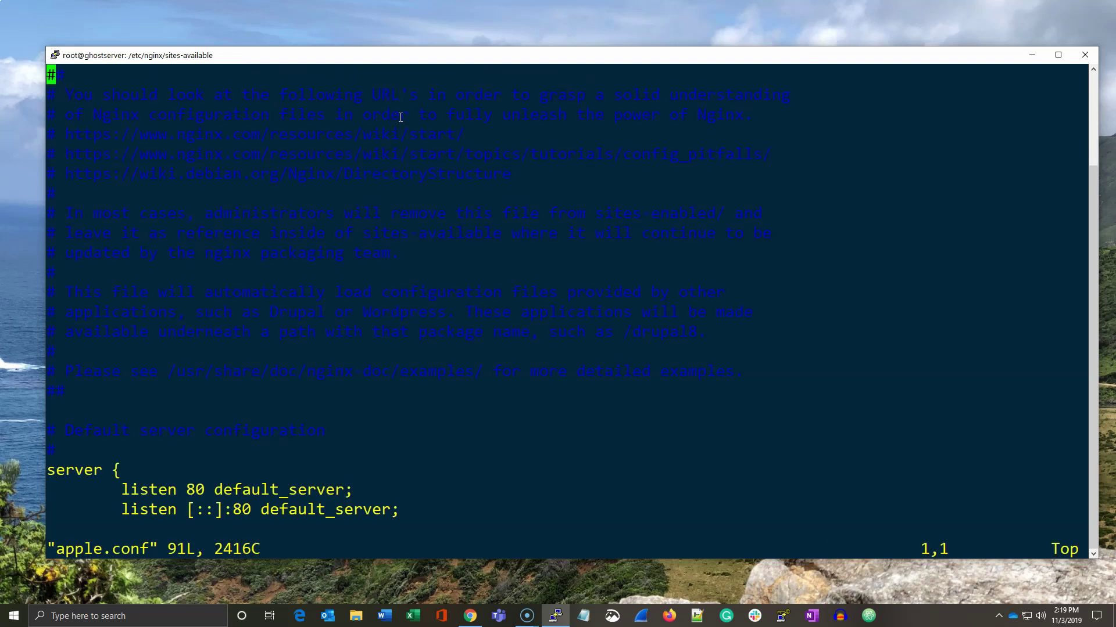
{"action": "key", "text": "d"}
{"action": "key", "text": "d"}
{"action": "key", "text": "d"}
{"action": "key", "text": "d"}
{"action": "key", "text": "d"}
{"action": "key", "text": "d"}
{"action": "key", "text": "d"}
{"action": "key", "text": "d"}
{"action": "key", "text": "d"}
{"action": "key", "text": "d"}
{"action": "key", "text": "d"}
{"action": "key", "text": "d"}
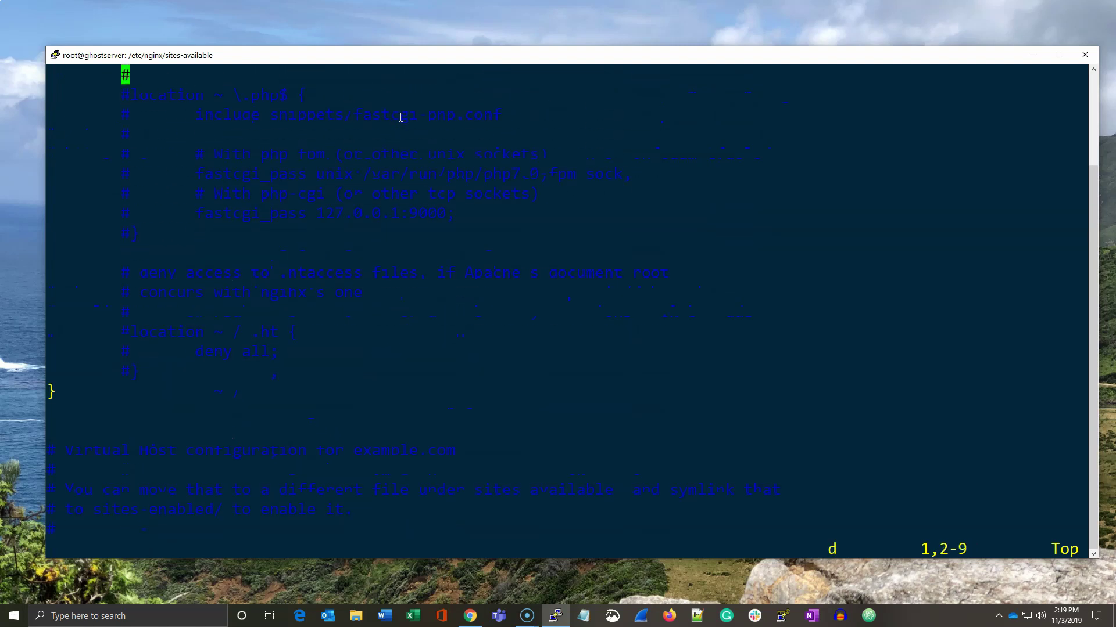
{"action": "key", "text": "d"}
{"action": "key", "text": "d"}
{"action": "key", "text": "d"}
{"action": "key", "text": "d"}
{"action": "key", "text": "d"}
{"action": "key", "text": "d"}
{"action": "key", "text": "d"}
{"action": "key", "text": "d"}
{"action": "key", "text": "d"}
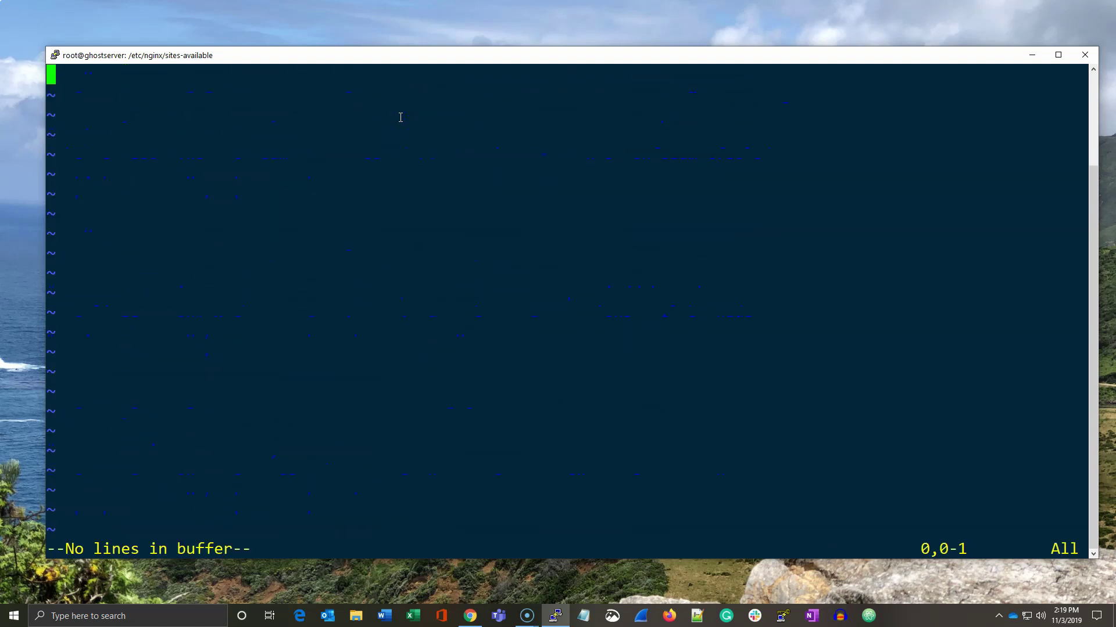
{"action": "key", "text": "i"}
Paste the apple.devops10.com server block, proxying to 127.0.0.1:9001, into apple.conf.
{"action": "key", "text": "alt+Tab"}
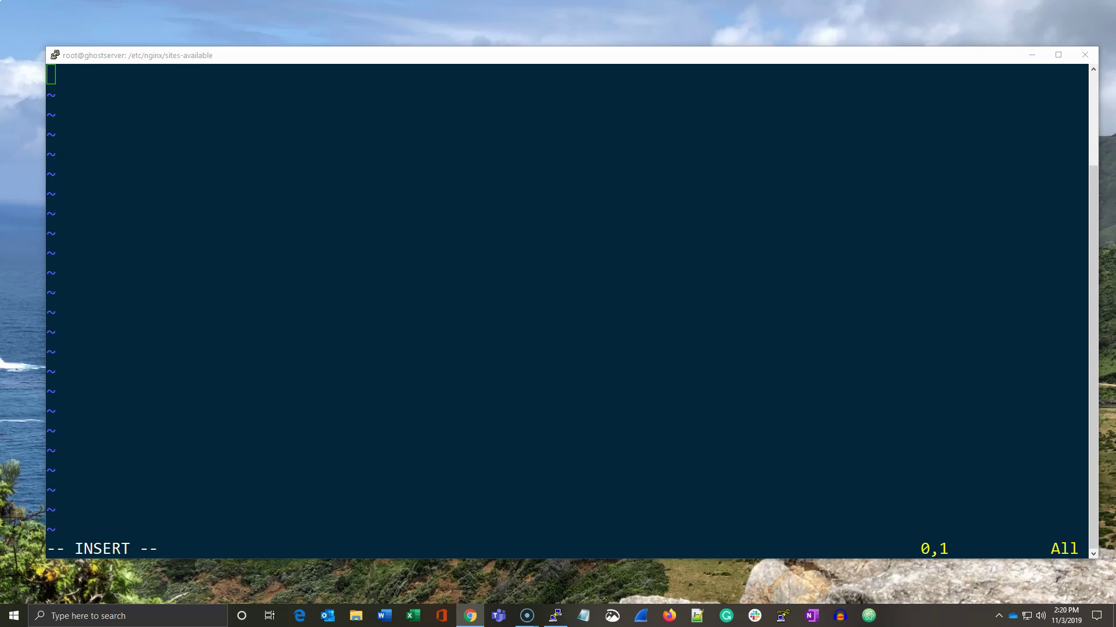
{"action": "left_click", "coordinate": [289, 140]}
{"action": "right_click", "coordinate": [289, 141]}
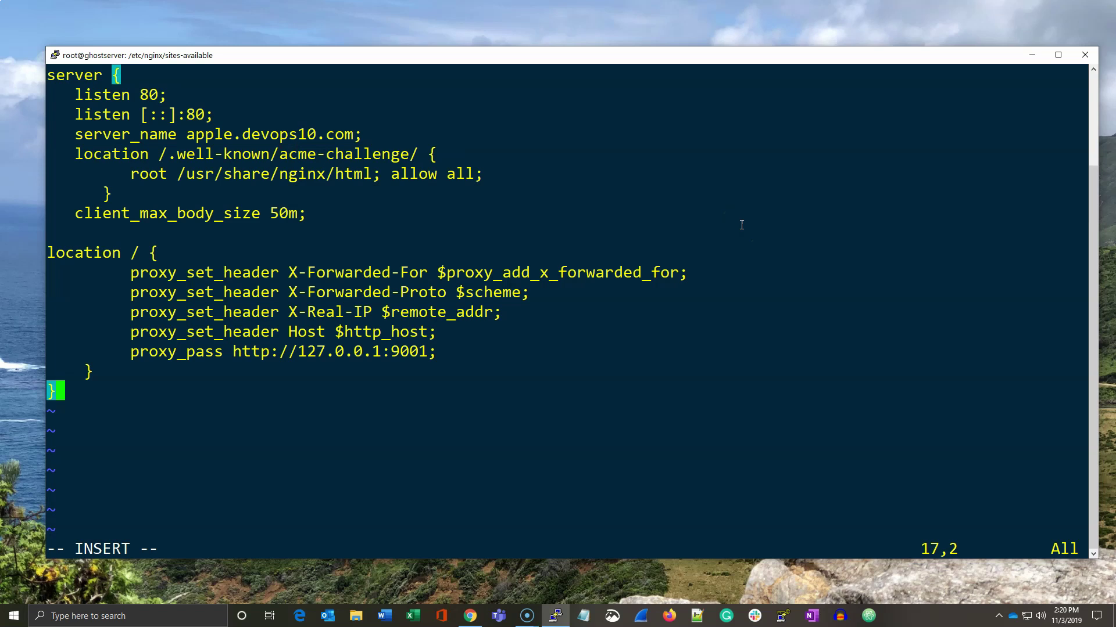
{"action": "left_click", "coordinate": [422, 427]}
{"action": "key", "text": "Escape"}
Check the 9001 port, server name and /usr/share/nginx/html root, then save apple.conf with :wq.
{"action": "left_click_drag", "start_coordinate": [392, 351], "coordinate": [427, 351]}
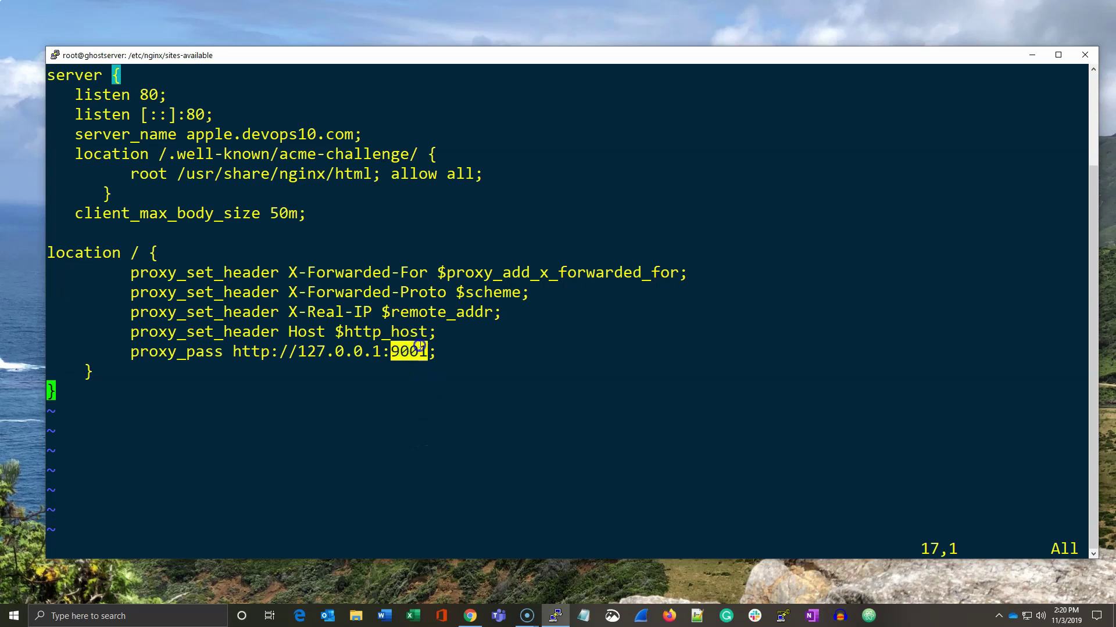
{"action": "left_click", "coordinate": [468, 401]}
{"action": "left_click_drag", "start_coordinate": [187, 134], "coordinate": [353, 135]}
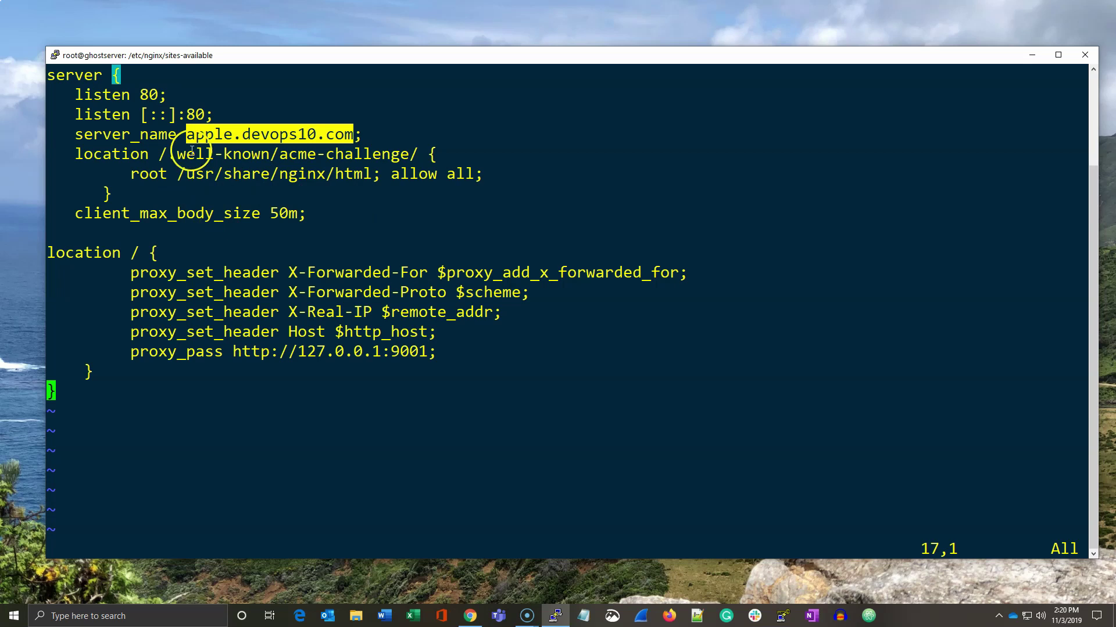
{"action": "left_click_drag", "start_coordinate": [178, 174], "coordinate": [373, 173]}
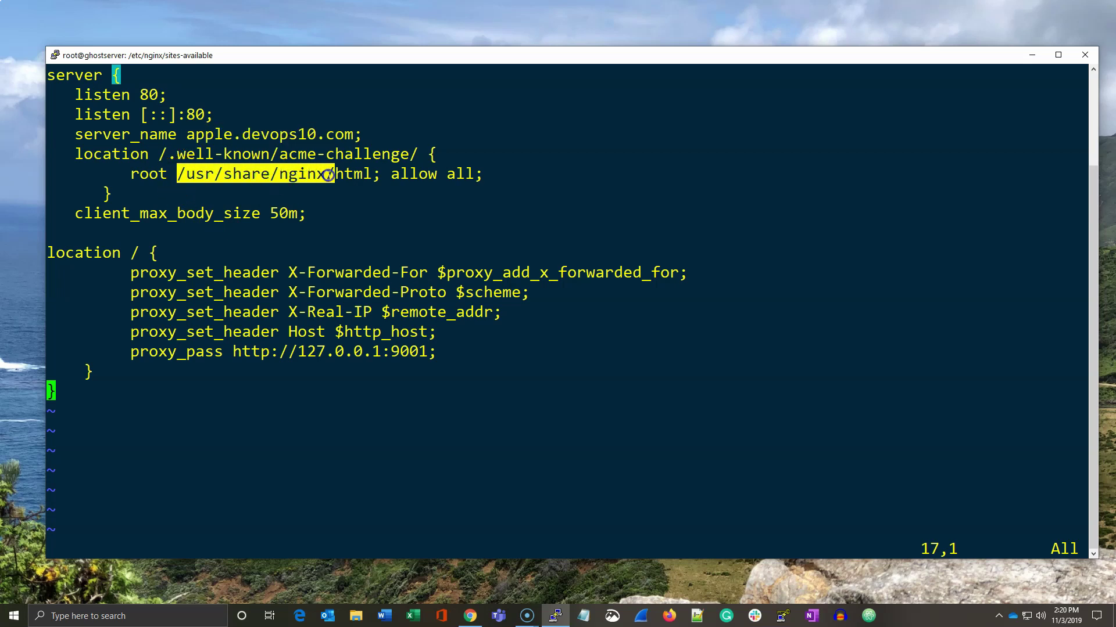
{"action": "left_click", "coordinate": [368, 207]}
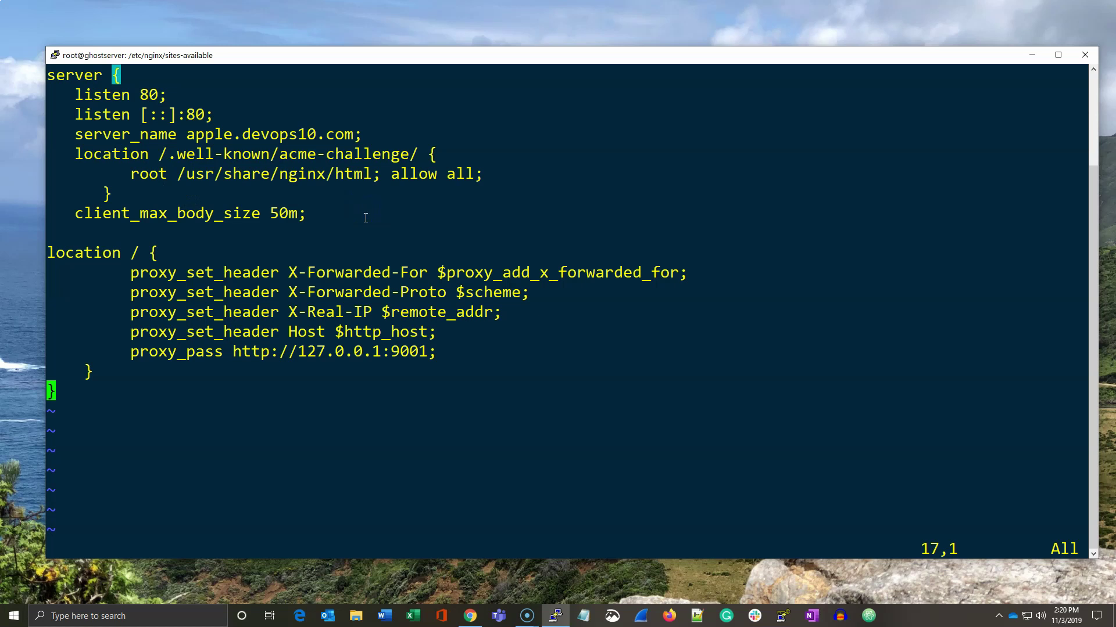
{"action": "left_click", "coordinate": [292, 459]}
{"action": "key", "text": "Escape"}
{"action": "type", "text": ":wq"}
{"action": "key", "text": "Return"}
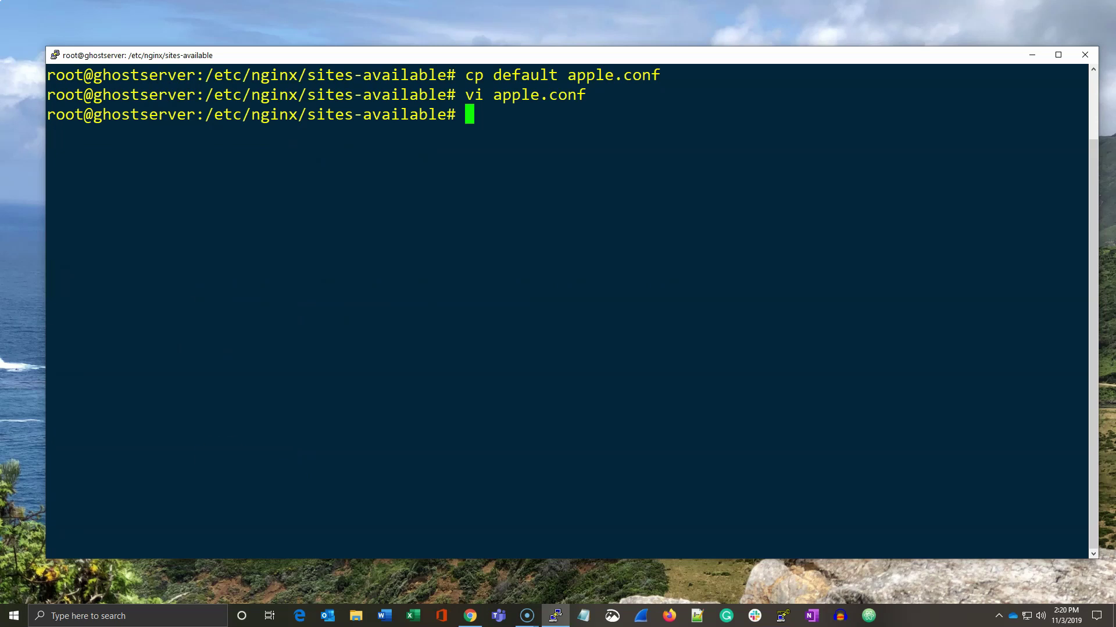
{"action": "left_click", "coordinate": [441, 154]}
{"action": "type", "text": "cd "}
{"action": "type", "text": "~"}
Go home with cd ~, clear, and symlink apple.conf into /etc/nginx/sites-enabled/.
{"action": "key", "text": "Return"}
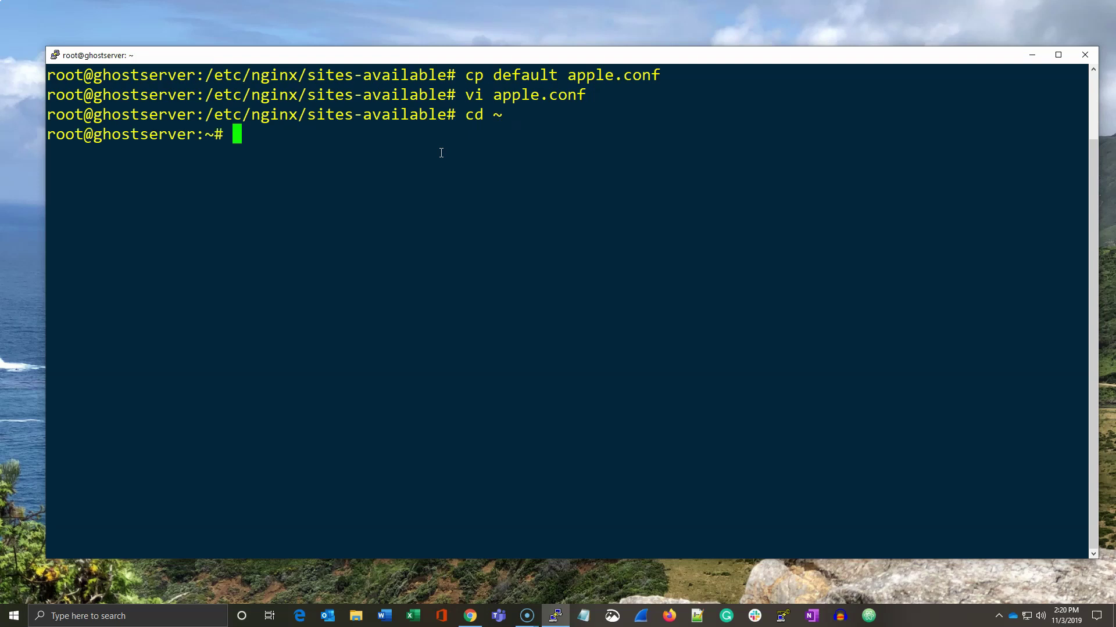
{"action": "type", "text": "clear"}
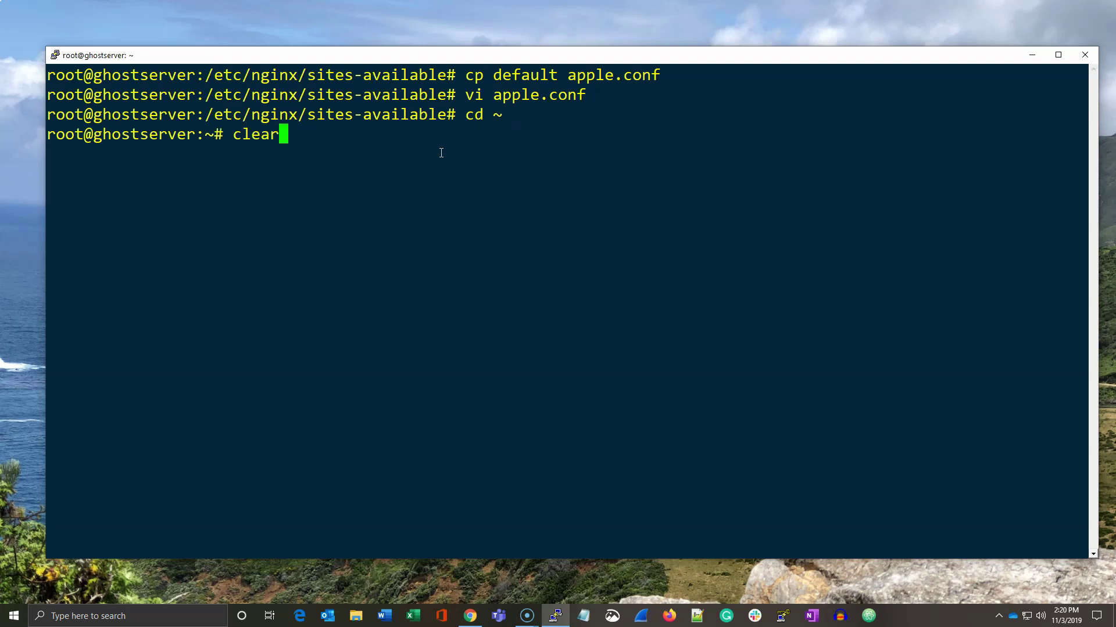
{"action": "key", "text": "Return"}
{"action": "left_click", "coordinate": [382, 122]}
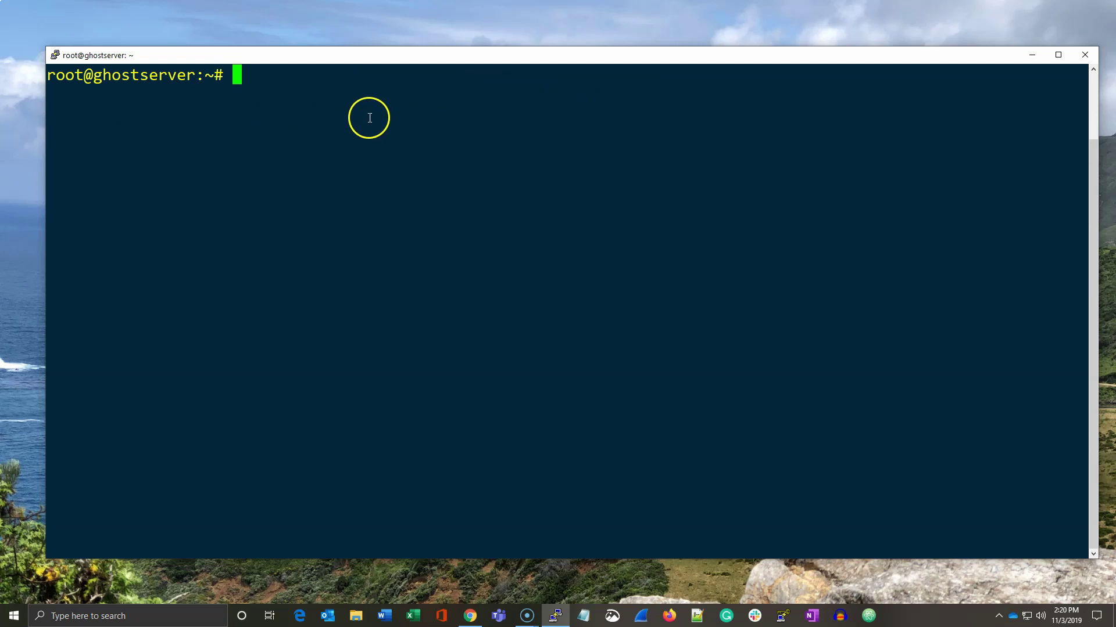
{"action": "right_click", "coordinate": [368, 119]}
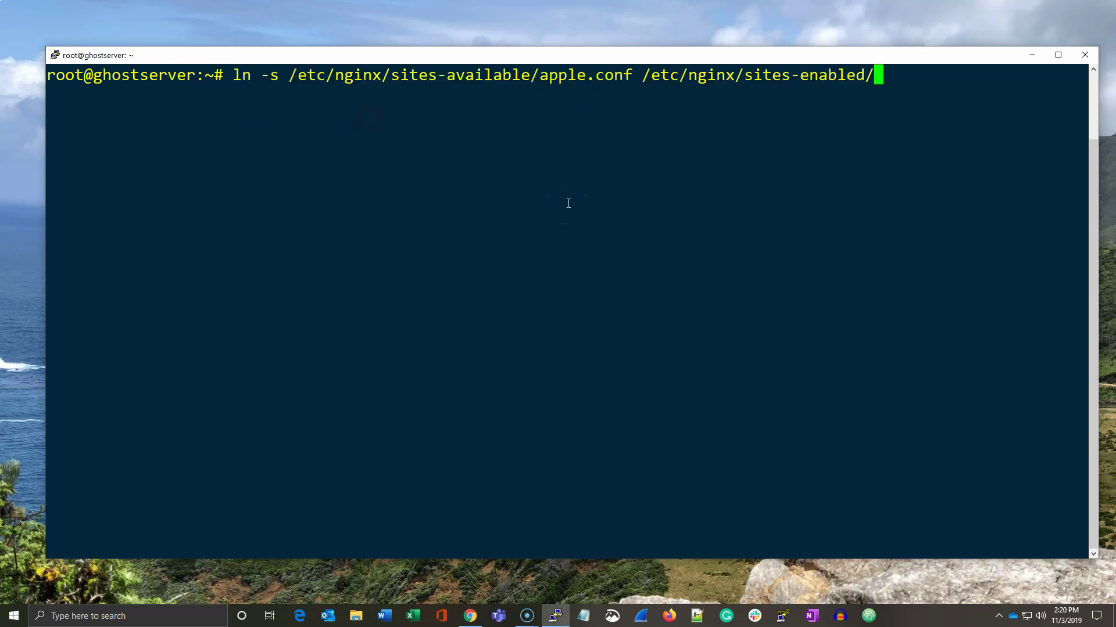
{"action": "key", "text": "Return"}
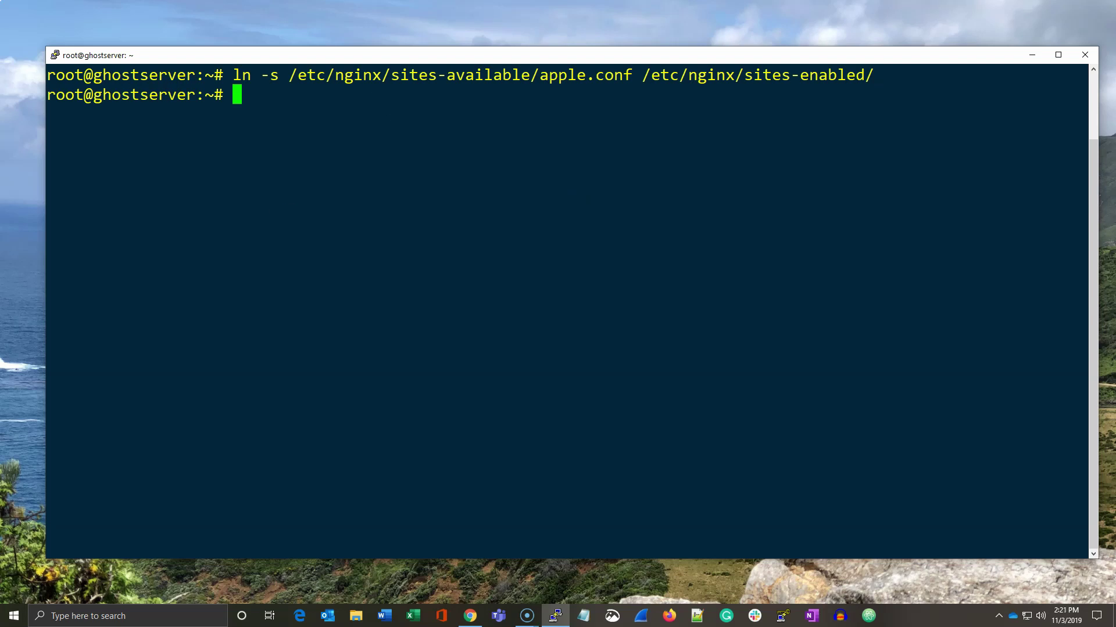
Download the Docker install script and list the files to confirm get-docker.sh is there.
{"action": "left_click", "coordinate": [83, 212]}
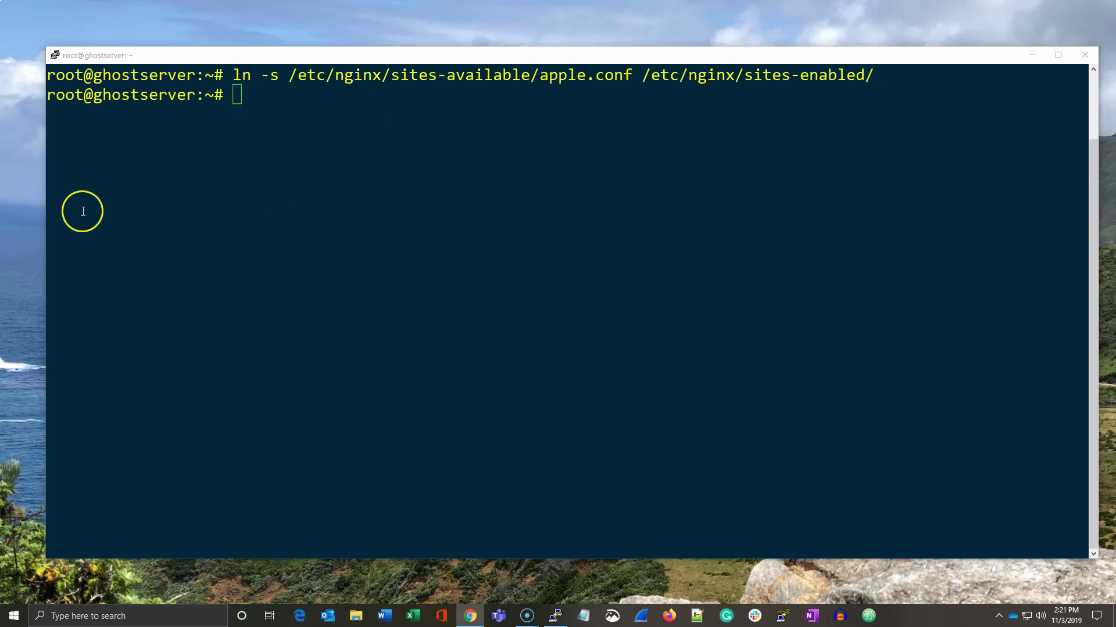
{"action": "left_click", "coordinate": [239, 188]}
{"action": "right_click", "coordinate": [288, 97]}
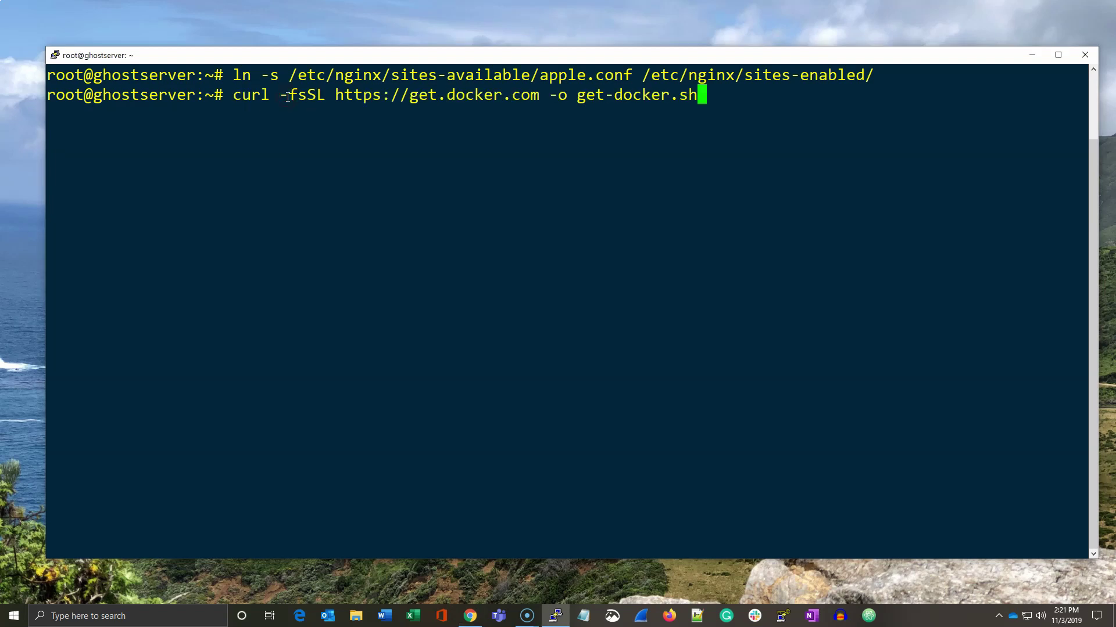
{"action": "key", "text": "Return"}
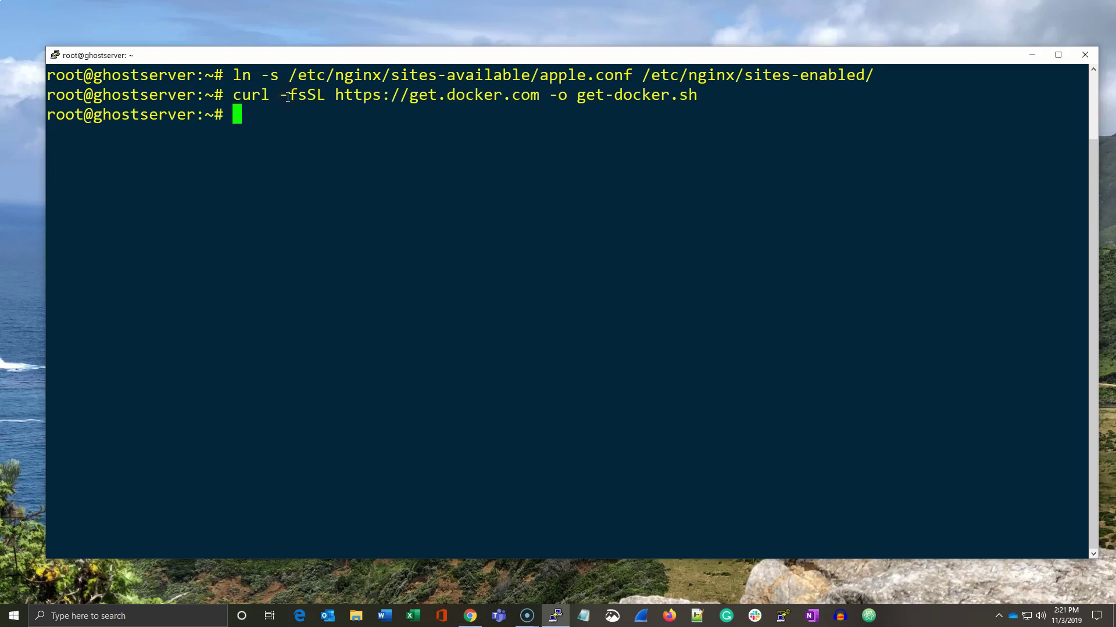
{"action": "type", "text": "ls -lt"}
{"action": "key", "text": "Return"}
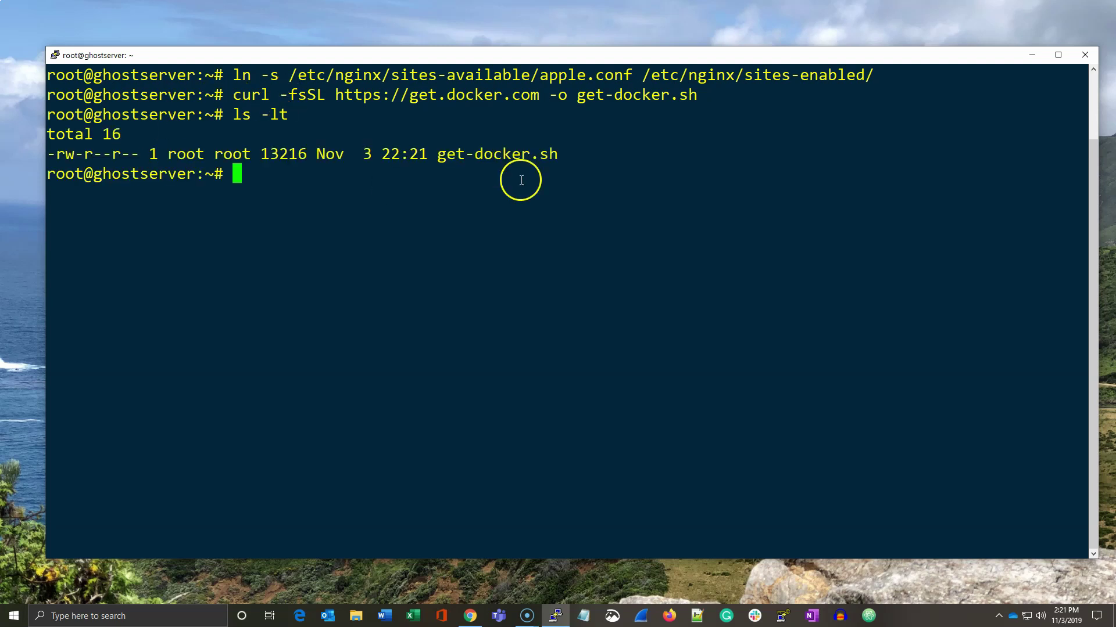
{"action": "left_click_drag", "start_coordinate": [437, 154], "coordinate": [557, 154]}
{"action": "left_click", "coordinate": [340, 219]}
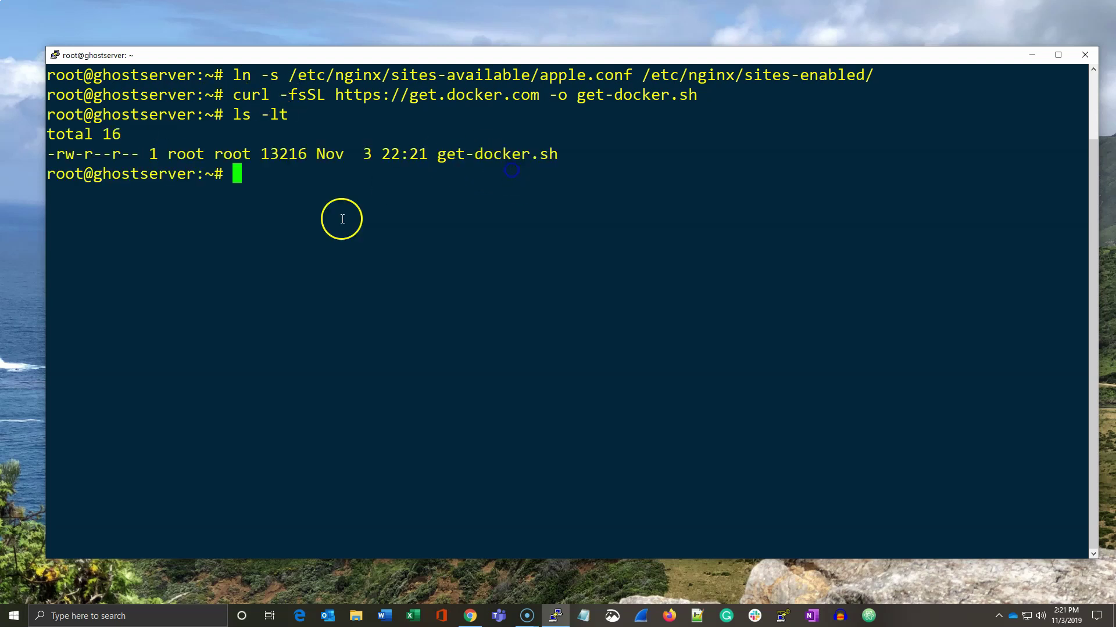
Run get-docker.sh and point out the suggested 'sudo usermod -aG docker your-user' line.
{"action": "key", "text": "alt+Tab"}
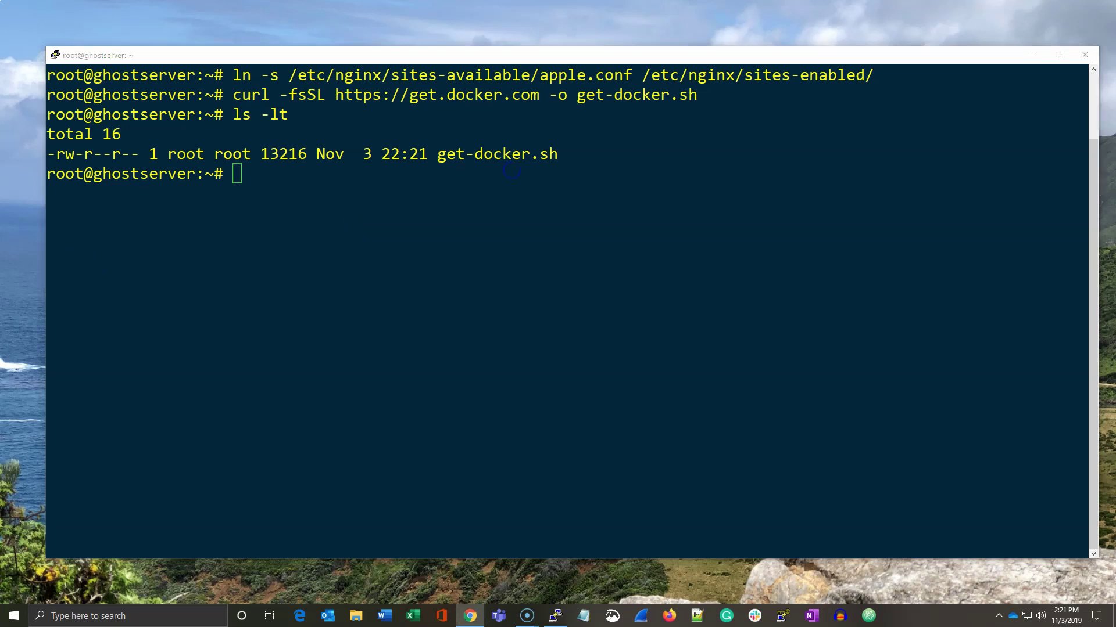
{"action": "left_click", "coordinate": [152, 210]}
{"action": "right_click", "coordinate": [195, 210]}
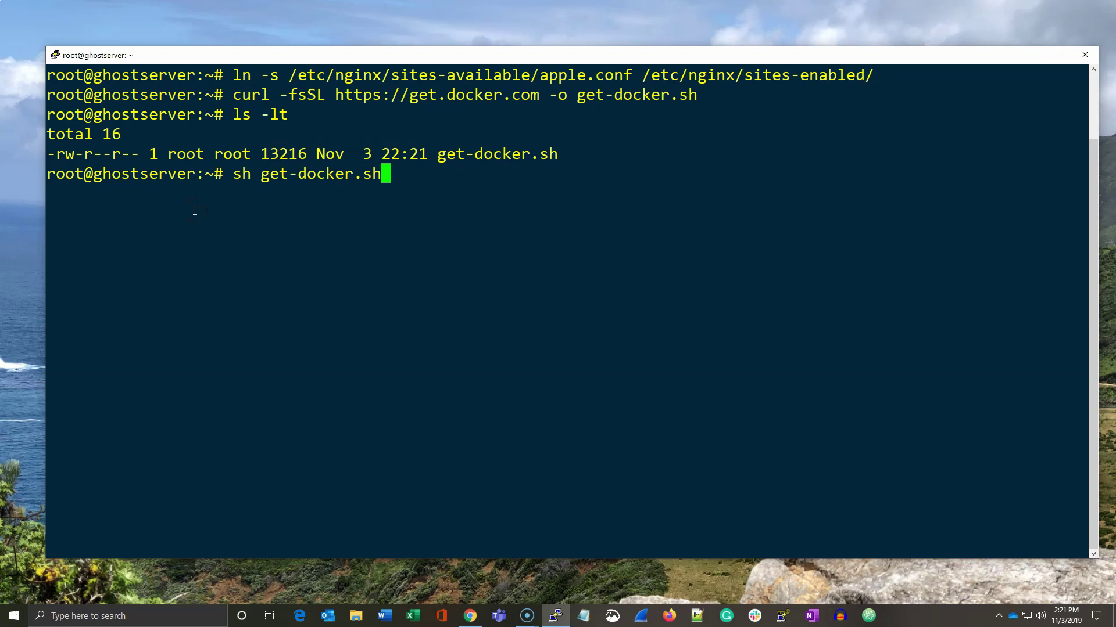
{"action": "key", "text": "Return"}
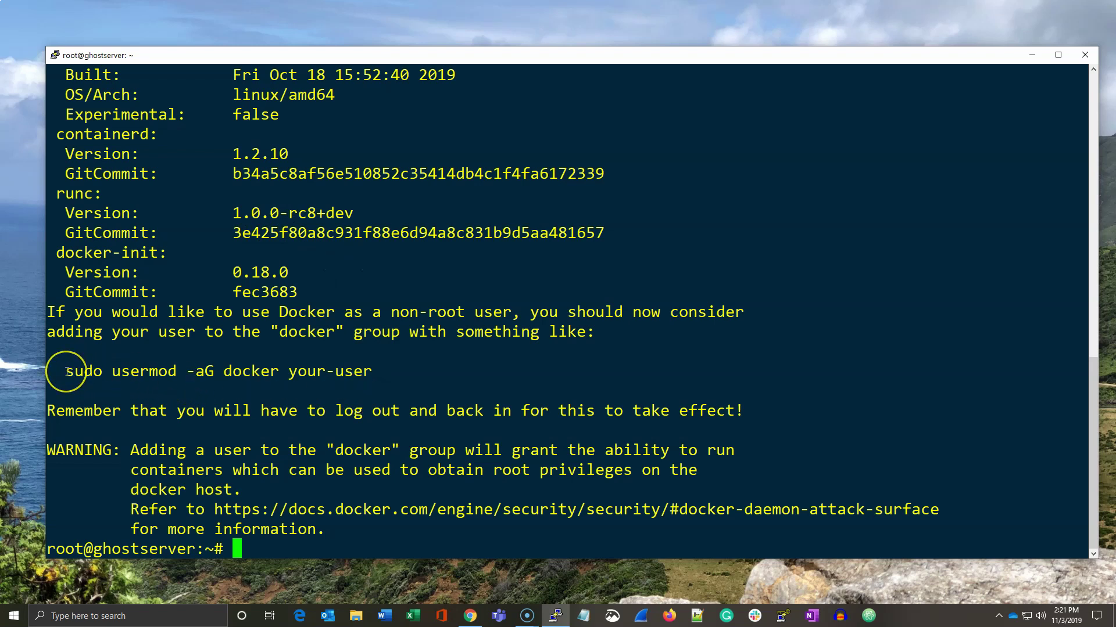
{"action": "left_click_drag", "start_coordinate": [66, 371], "coordinate": [367, 370]}
{"action": "left_click_drag", "start_coordinate": [370, 372], "coordinate": [290, 372]}
{"action": "left_click", "coordinate": [329, 371]}
{"action": "type", "text": "clear"}
Download docker-compose to /usr/local/bin, make it executable, confirm version 1.24.1, and clear.
{"action": "key", "text": "Return"}
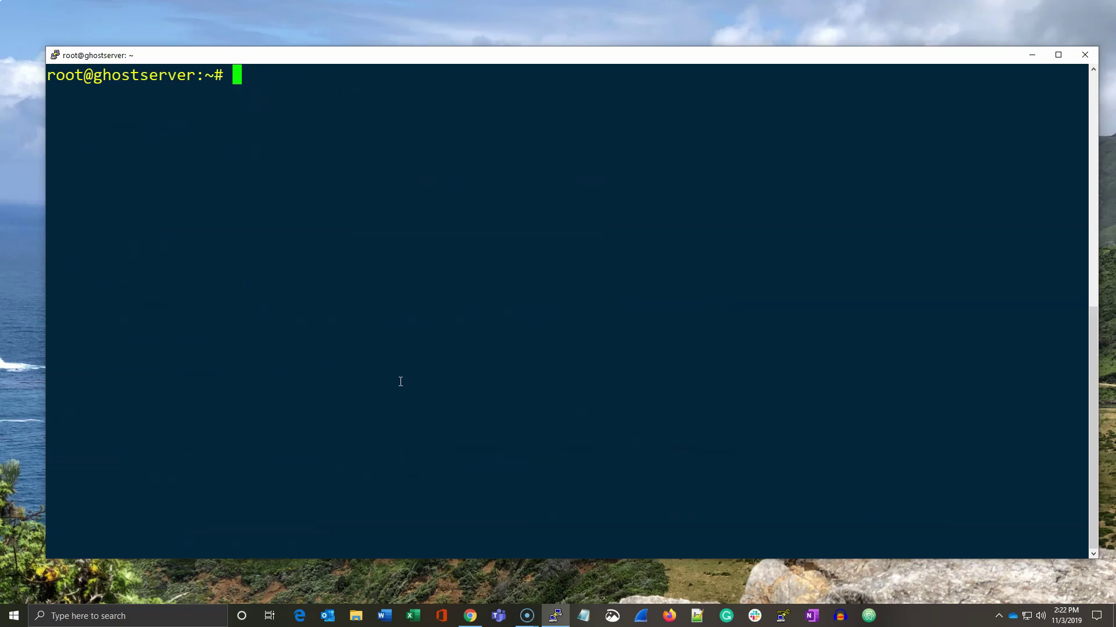
{"action": "right_click", "coordinate": [245, 83]}
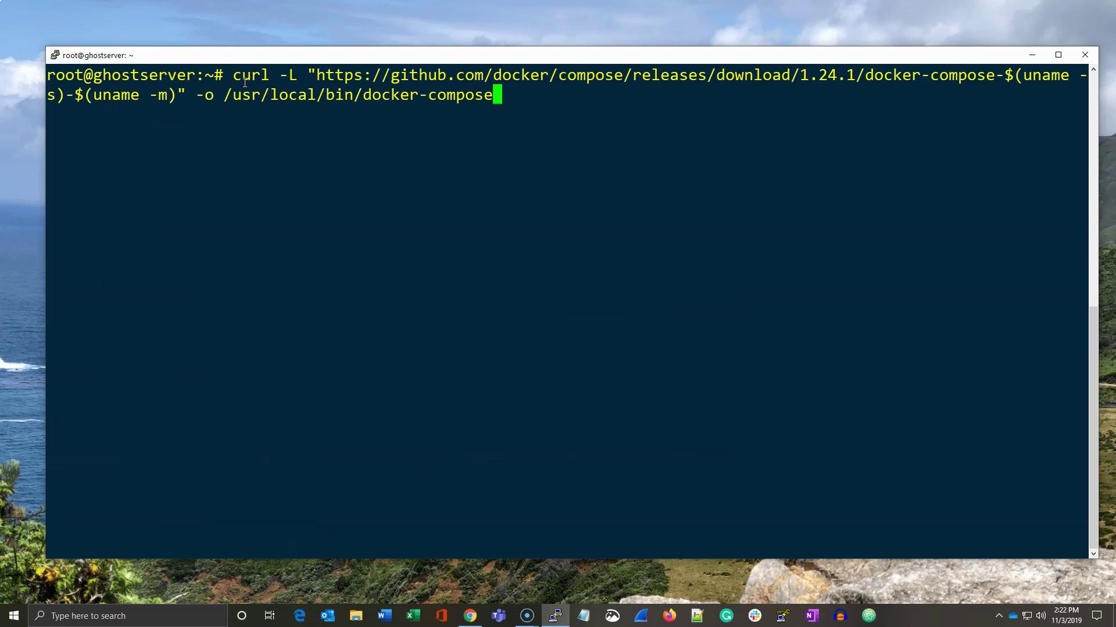
{"action": "key", "text": "Return"}
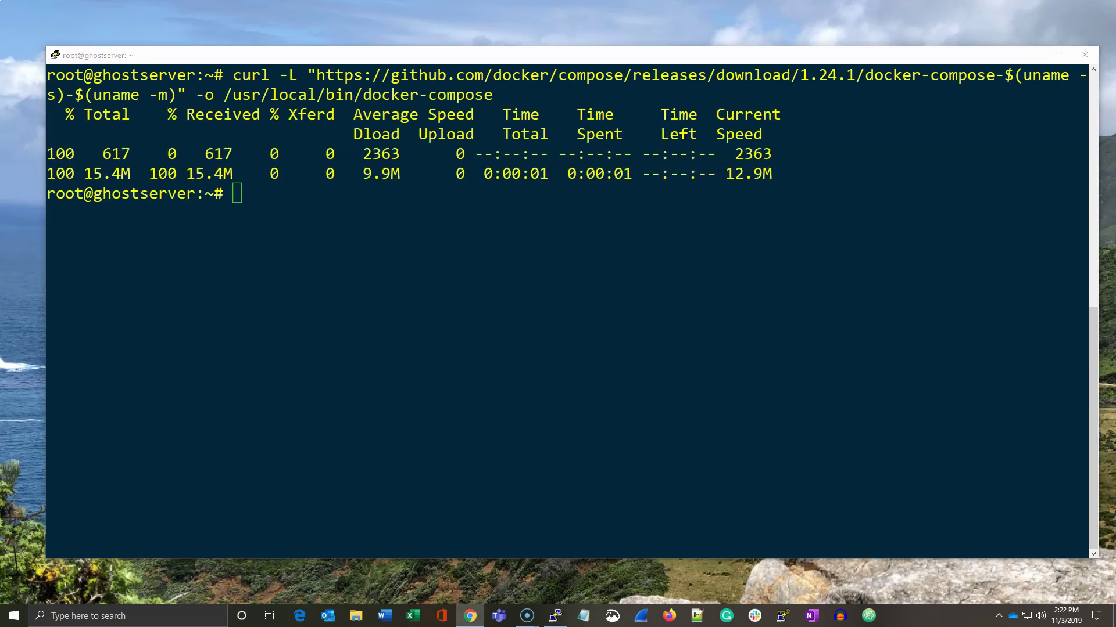
{"action": "right_click", "coordinate": [226, 207]}
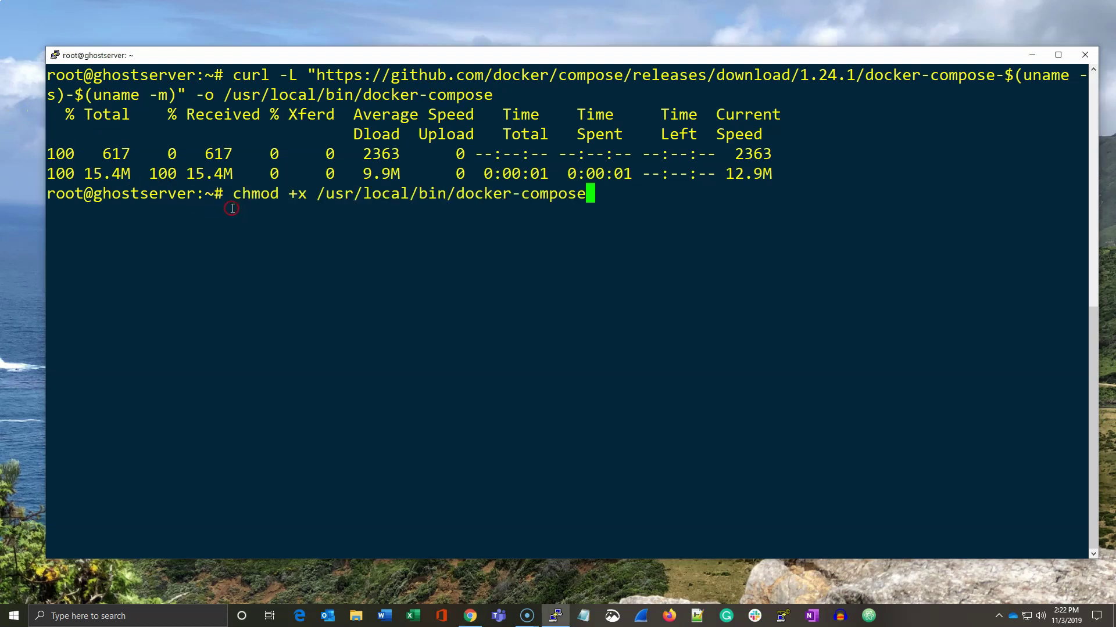
{"action": "key", "text": "Return"}
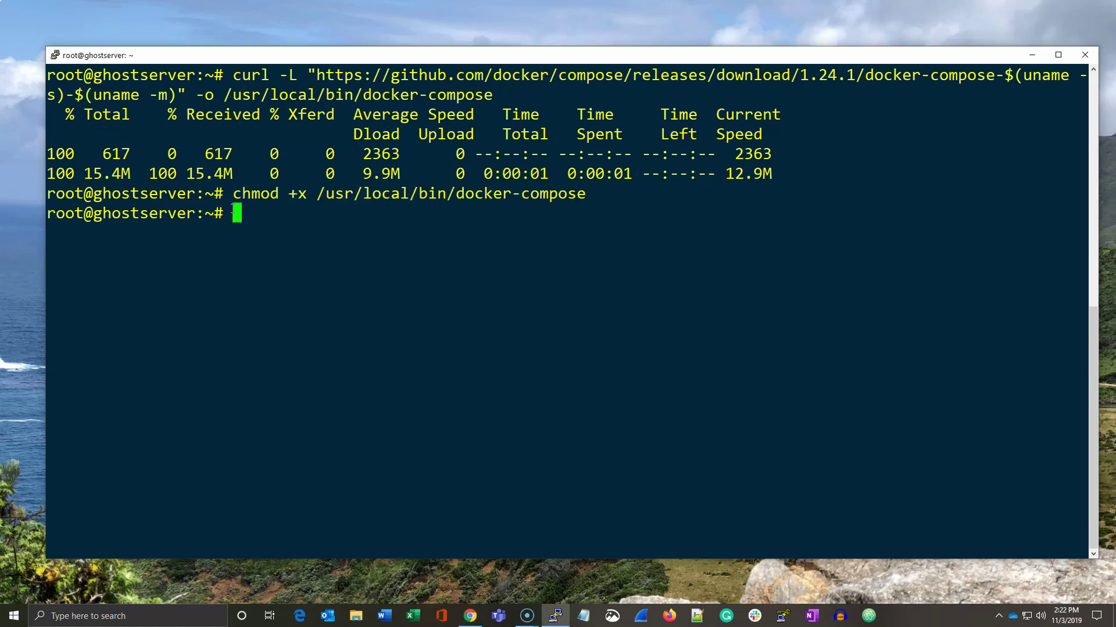
{"action": "right_click", "coordinate": [304, 228]}
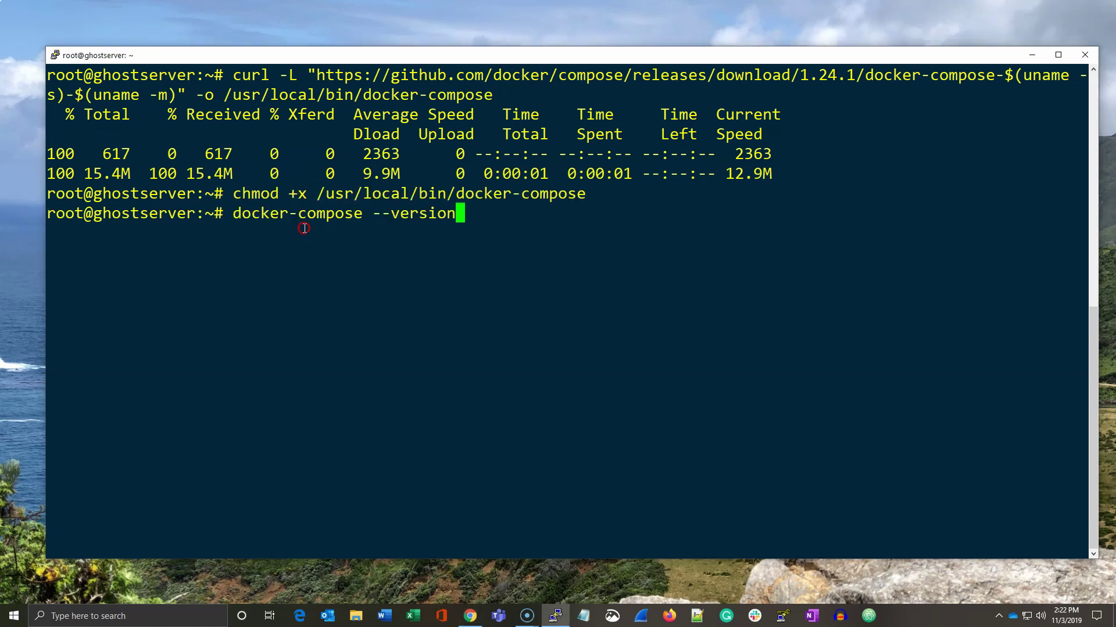
{"action": "key", "text": "Return"}
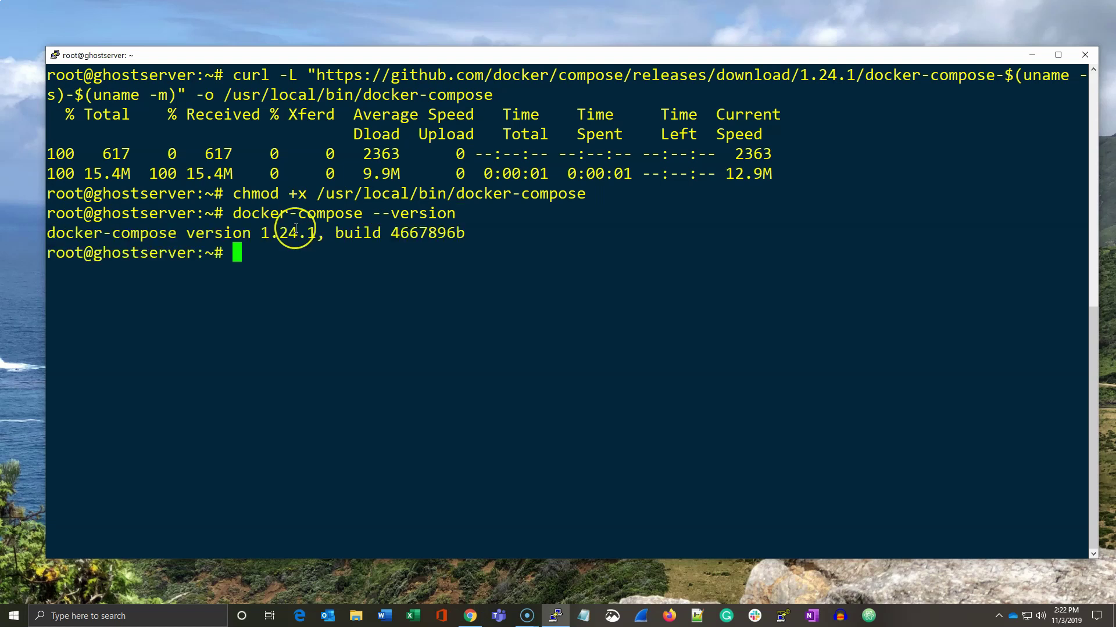
{"action": "left_click", "coordinate": [316, 311]}
{"action": "type", "text": "clear"}
{"action": "key", "text": "Return"}
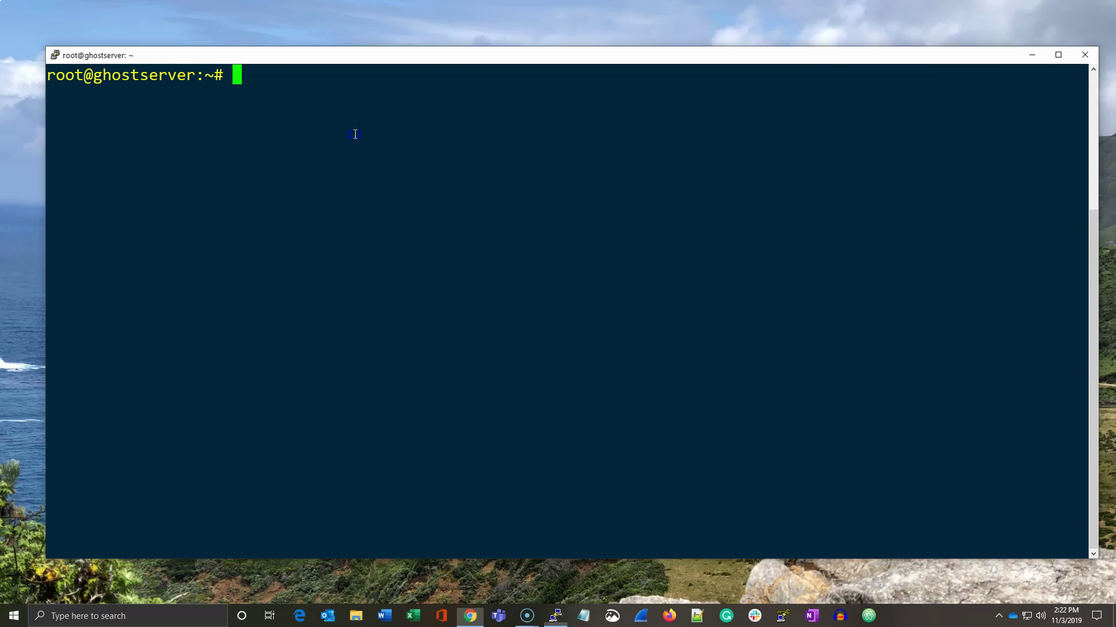
{"action": "type", "text": "apt update"}
Install software-properties-common, add the universe repository and certbot PPA, and refresh package lists.
{"action": "key", "text": "Return"}
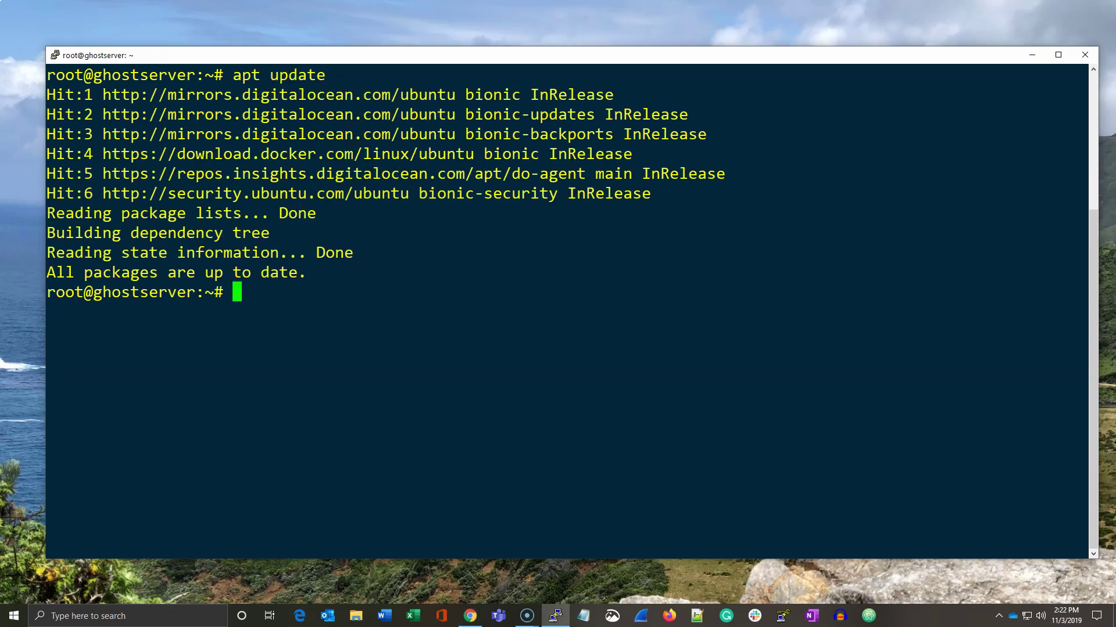
{"action": "type", "text": "apt install software-properties-common"}
{"action": "key", "text": "Return"}
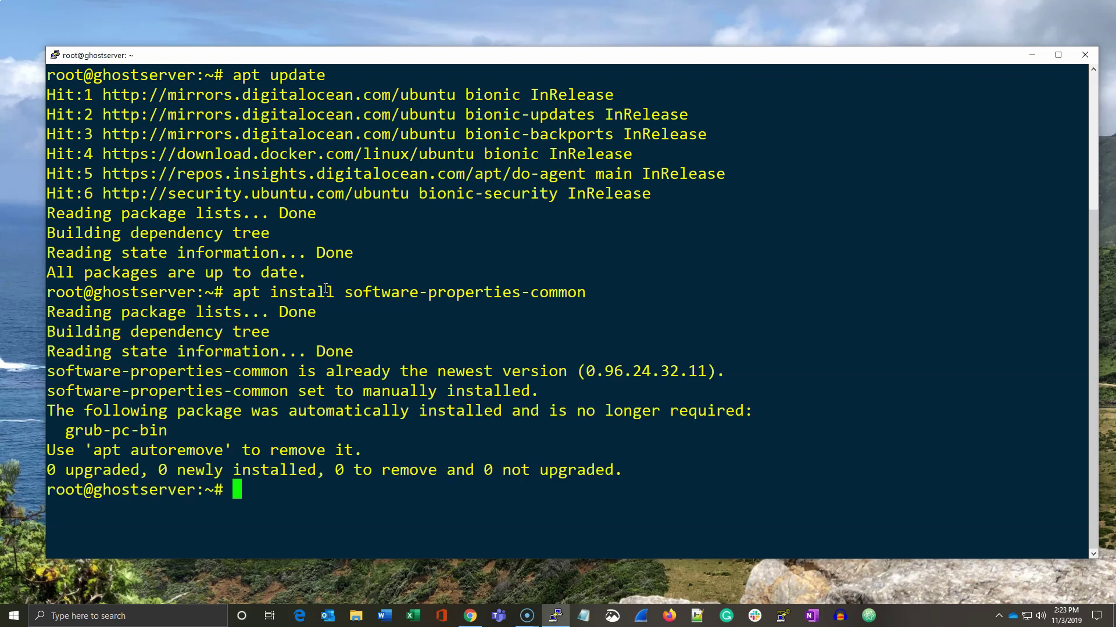
{"action": "left_click_drag", "start_coordinate": [48, 373], "coordinate": [716, 372]}
{"action": "left_click", "coordinate": [716, 372]}
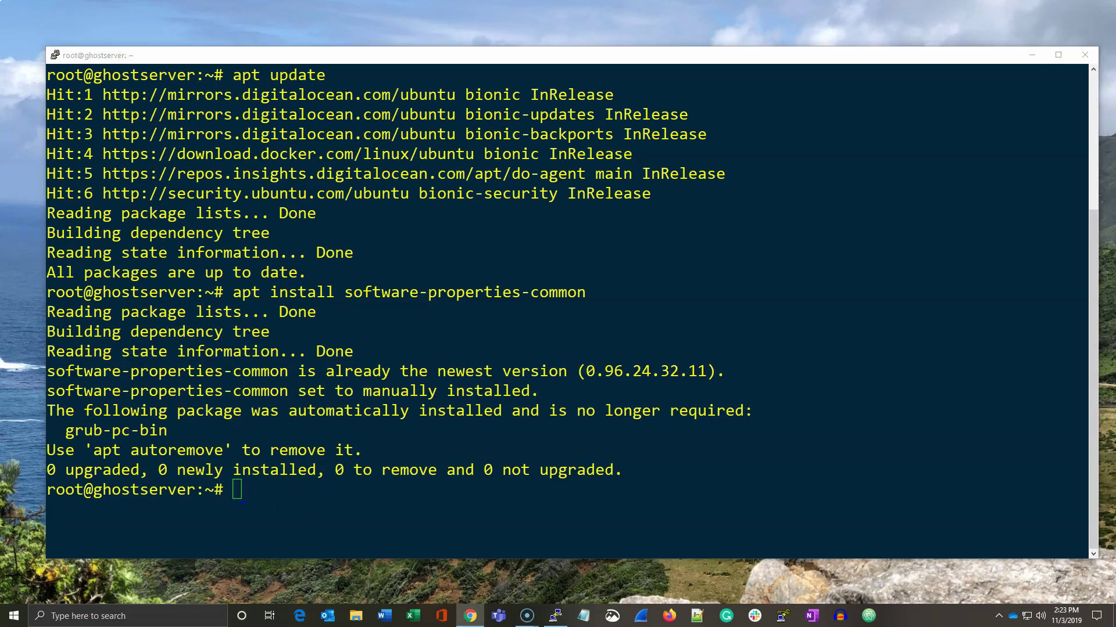
{"action": "left_click", "coordinate": [259, 468]}
{"action": "type", "text": "add-apt-repository universe"}
{"action": "key", "text": "Return"}
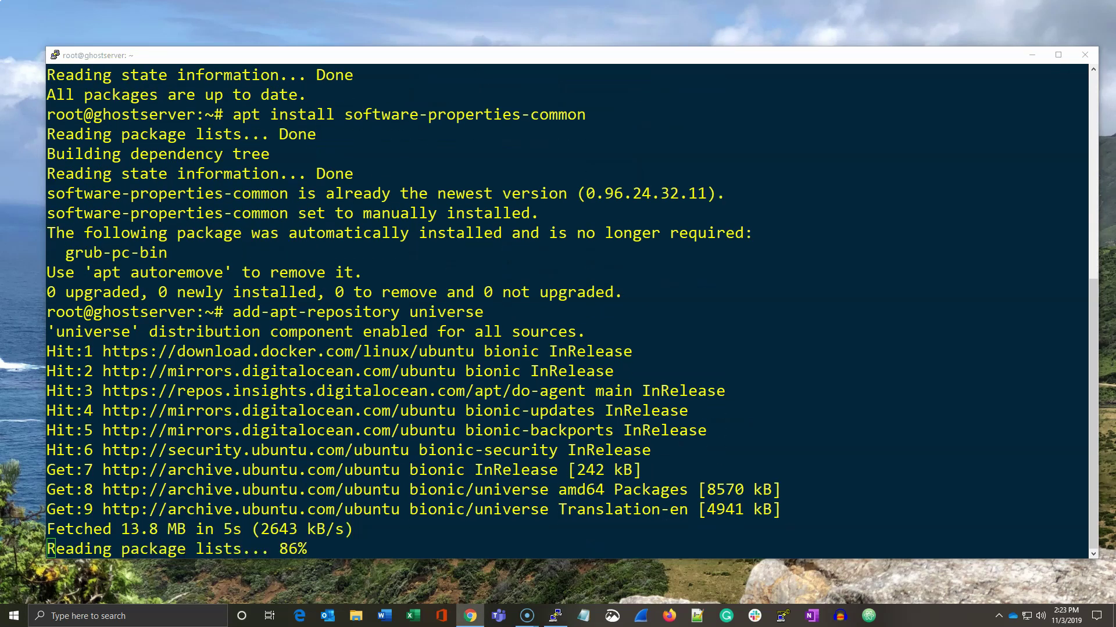
{"action": "left_click", "coordinate": [177, 375]}
{"action": "type", "text": "clear"}
{"action": "key", "text": "Return"}
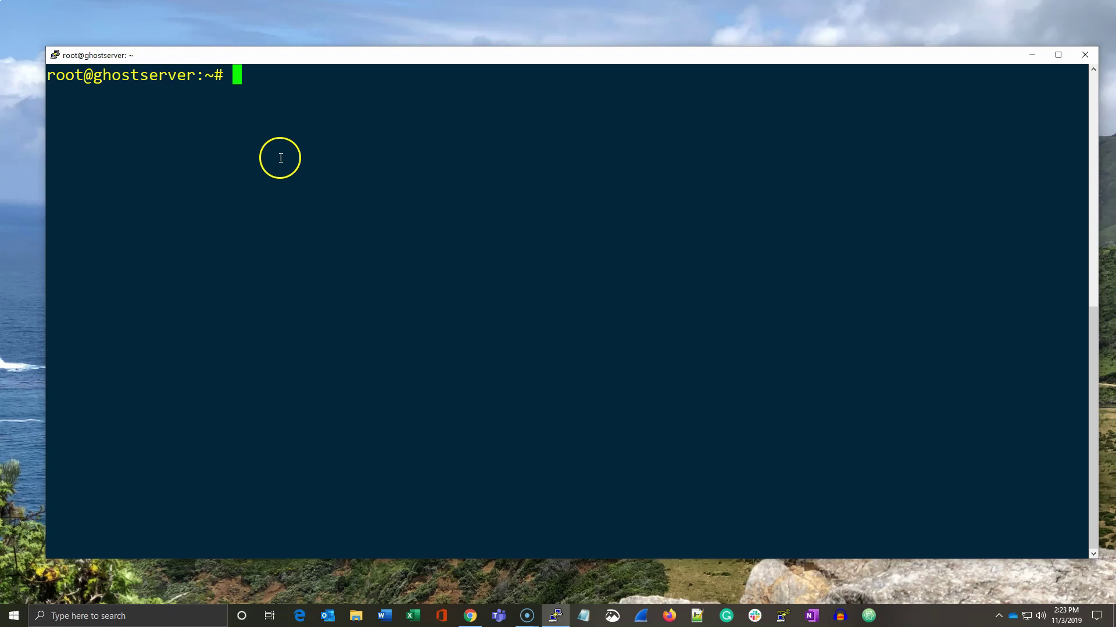
{"action": "type", "text": "add-apt-repository ppa:certbot/certbot"}
{"action": "key", "text": "Return"}
{"action": "key", "text": "Return"}
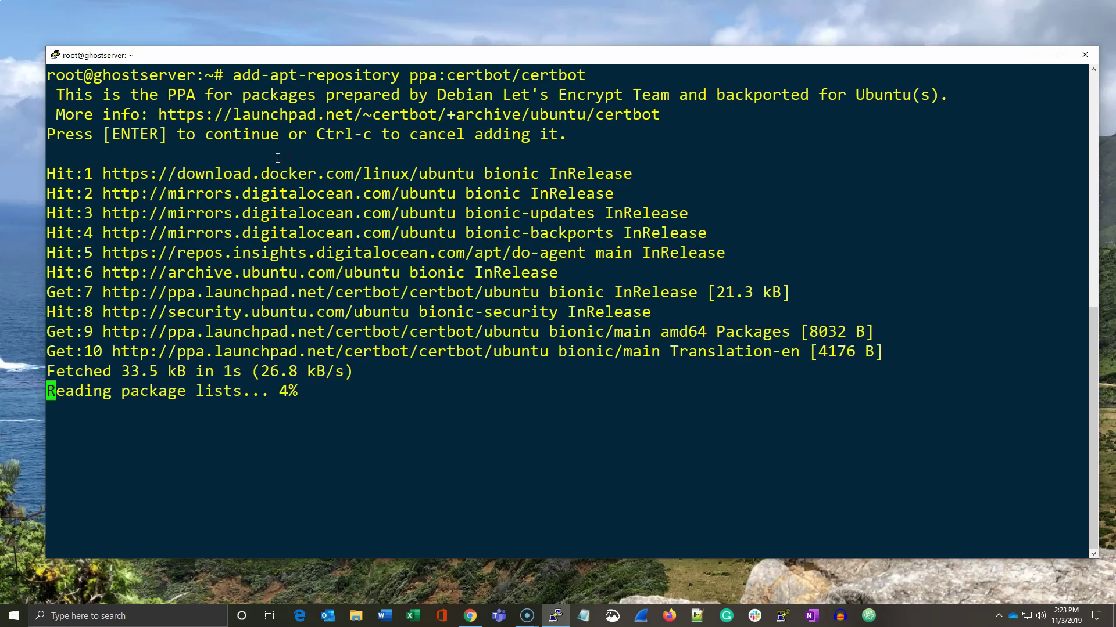
{"action": "type", "text": "apt "}
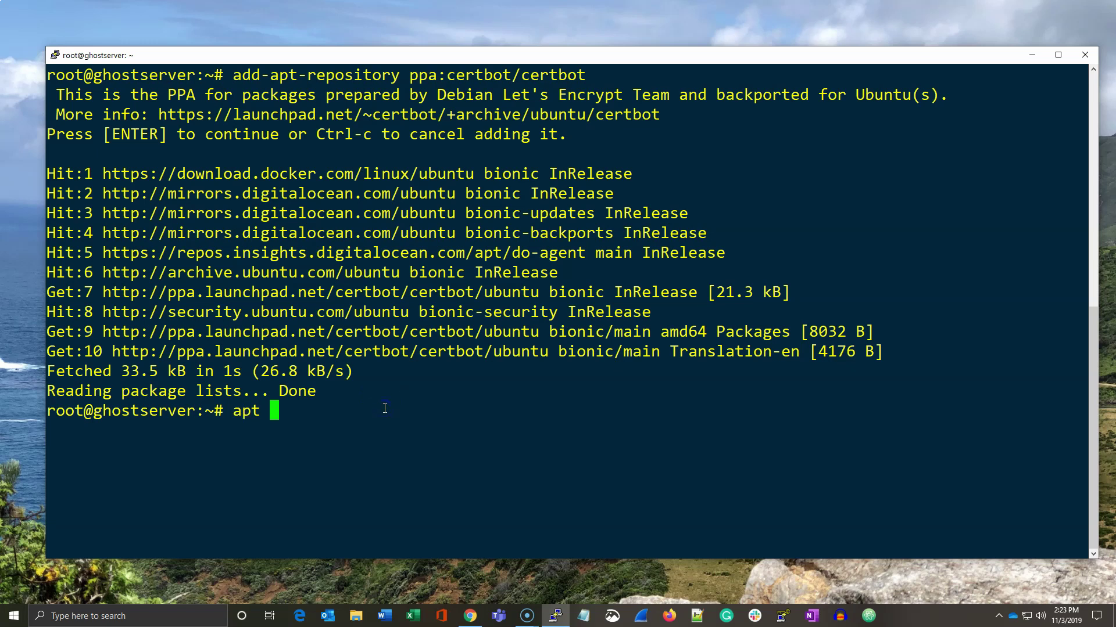
{"action": "type", "text": "update"}
{"action": "key", "text": "Return"}
{"action": "type", "text": "clear"}
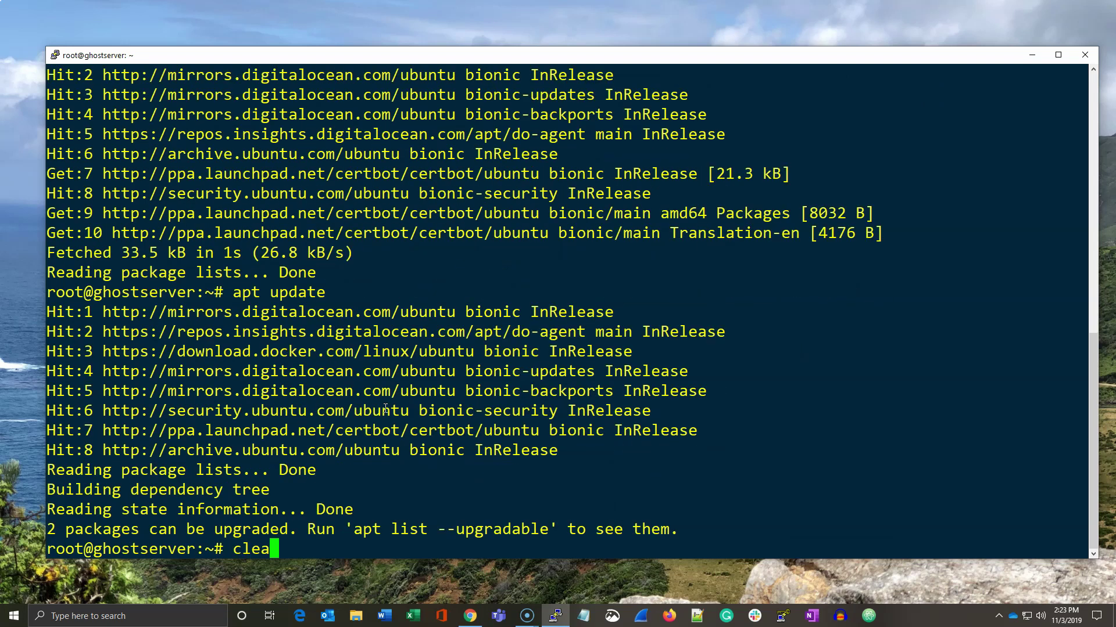
Install certbot and python-certbot-nginx, accepting the 20 new packages, then clear the screen.
{"action": "key", "text": "Return"}
{"action": "key", "text": "alt+Tab"}
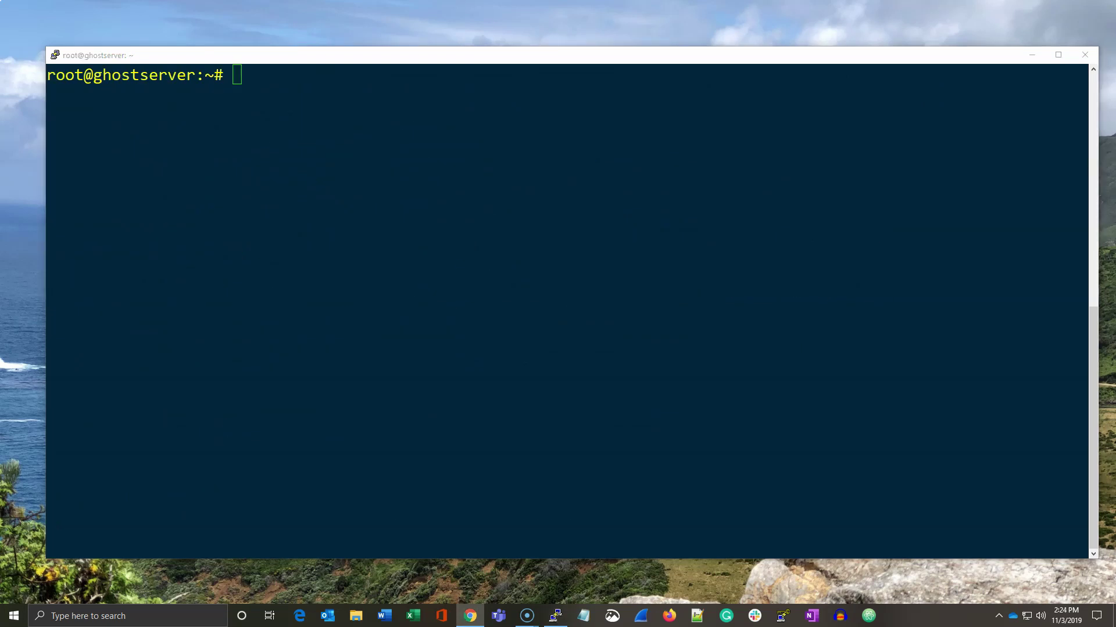
{"action": "left_click", "coordinate": [130, 144]}
{"action": "right_click", "coordinate": [247, 114]}
{"action": "key", "text": "Return"}
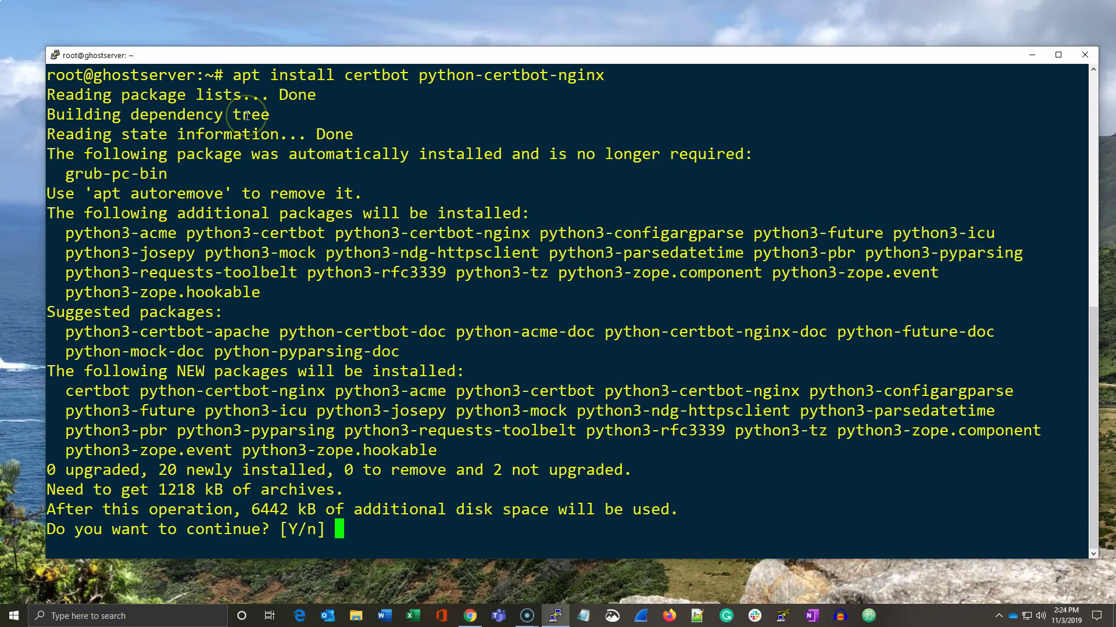
{"action": "type", "text": "y"}
{"action": "key", "text": "Return"}
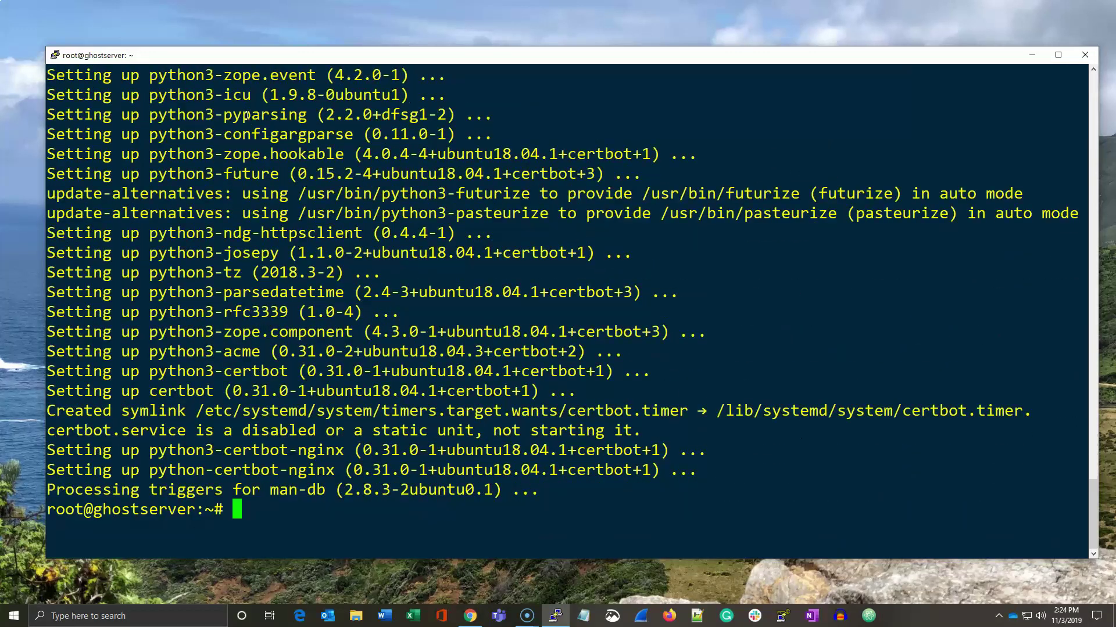
{"action": "type", "text": "clear"}
{"action": "key", "text": "Return"}
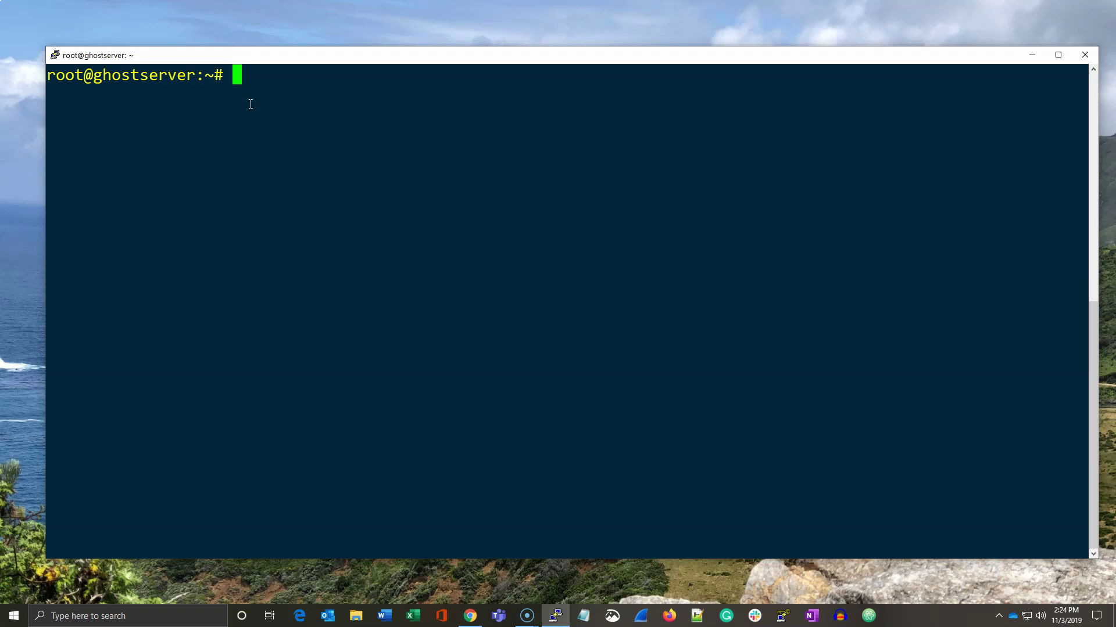
Run certbot certonly for apple.devops10.com with the placeholder email removed.
{"action": "left_click", "coordinate": [120, 177]}
{"action": "key", "text": "alt+Tab"}
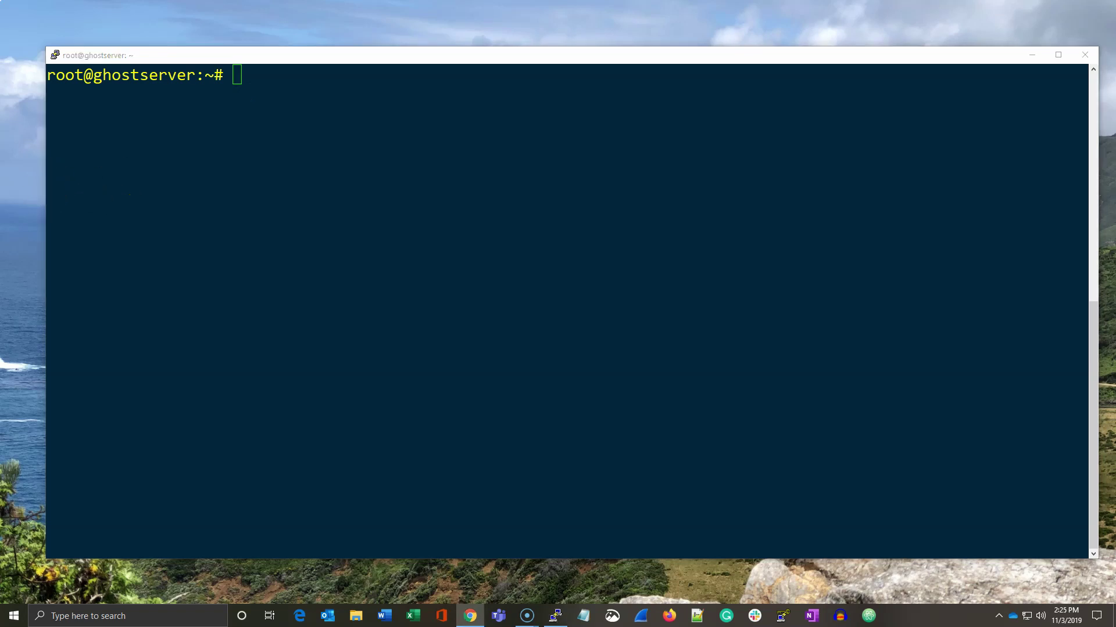
{"action": "left_click", "coordinate": [263, 79]}
{"action": "right_click", "coordinate": [262, 78]}
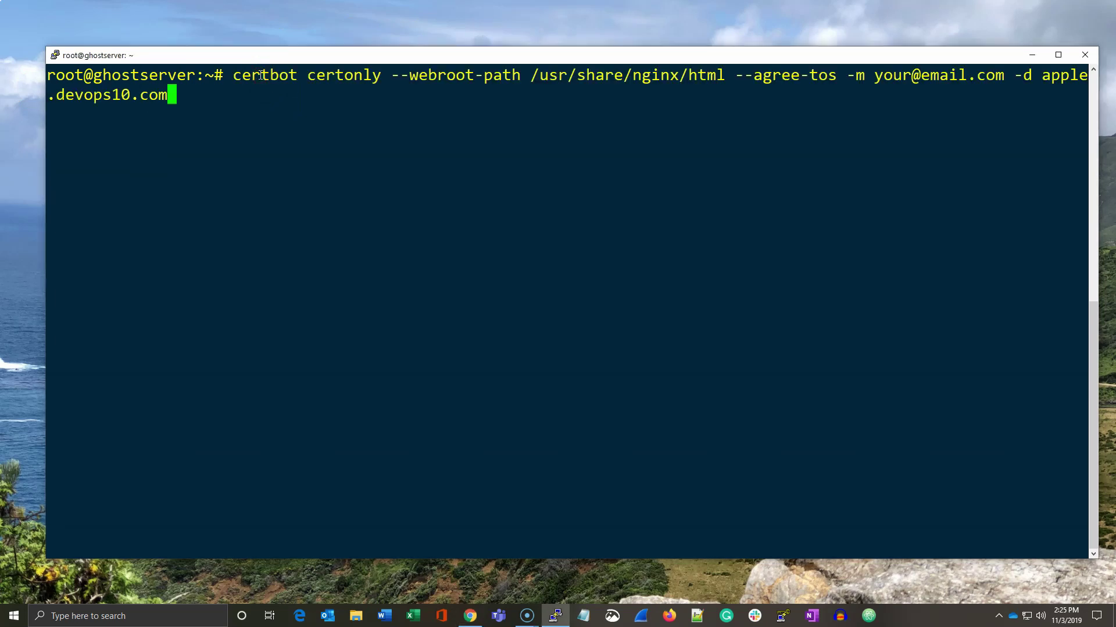
{"action": "key", "text": "ctrl+Left"}
{"action": "key", "text": "ctrl+Left"}
{"action": "key", "text": "ctrl+Left"}
{"action": "key", "text": "ctrl+Left"}
{"action": "key", "text": "ctrl+Left"}
{"action": "key", "text": "Left"}
{"action": "key", "text": "Left"}
{"action": "key", "text": "Left"}
{"action": "key", "text": "Left"}
{"action": "key", "text": "BackSpace"}
{"action": "key", "text": "BackSpace"}
{"action": "key", "text": "BackSpace"}
{"action": "key", "text": "BackSpace"}
{"action": "key", "text": "BackSpace"}
{"action": "key", "text": "BackSpace"}
{"action": "key", "text": "BackSpace"}
{"action": "key", "text": "BackSpace"}
{"action": "key", "text": "BackSpace"}
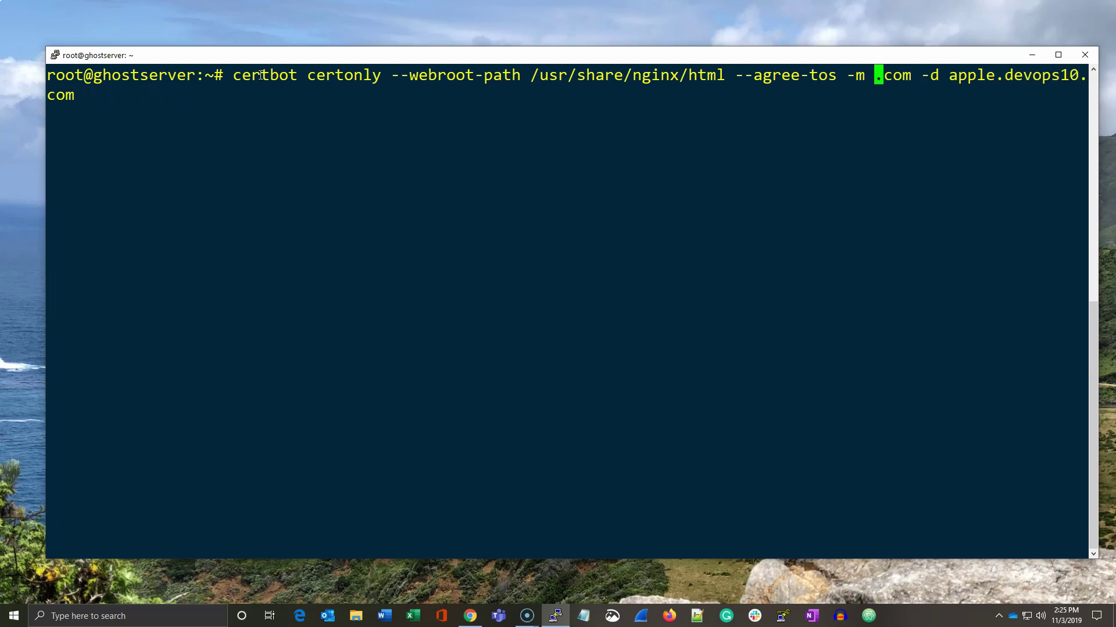
{"action": "type", "text": "abc"}
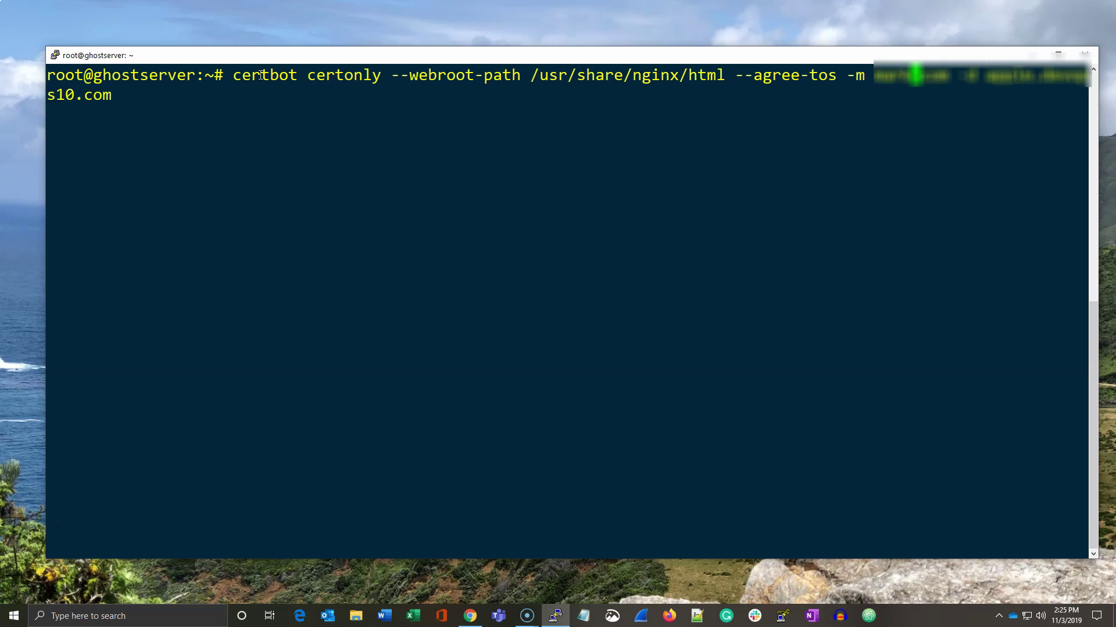
{"action": "type", "text": "deabcdef"}
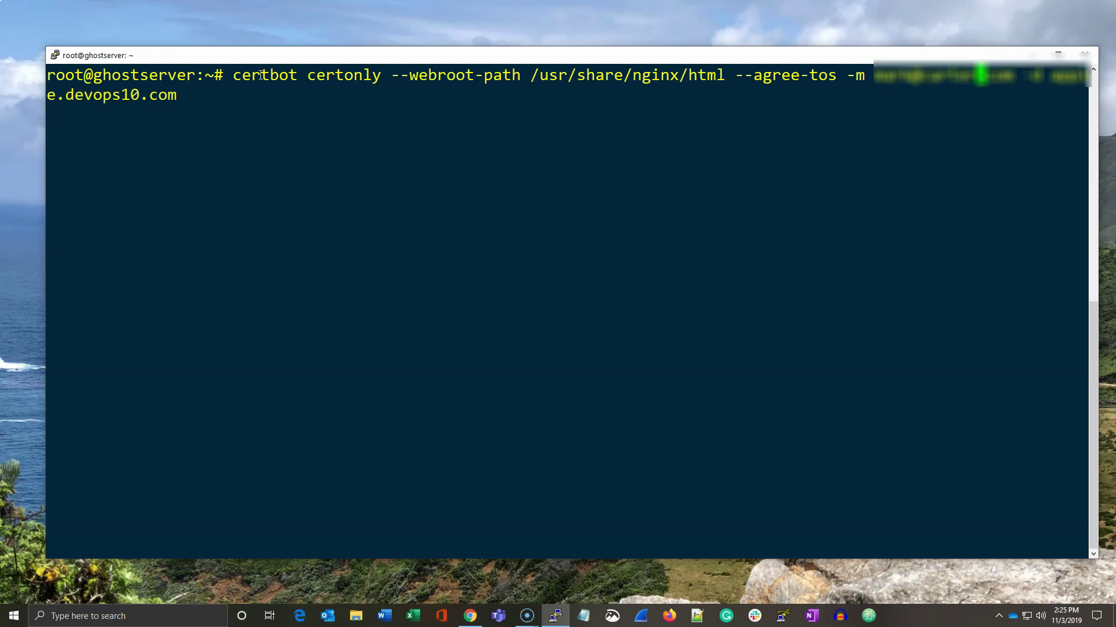
{"action": "type", "text": "ghabc"}
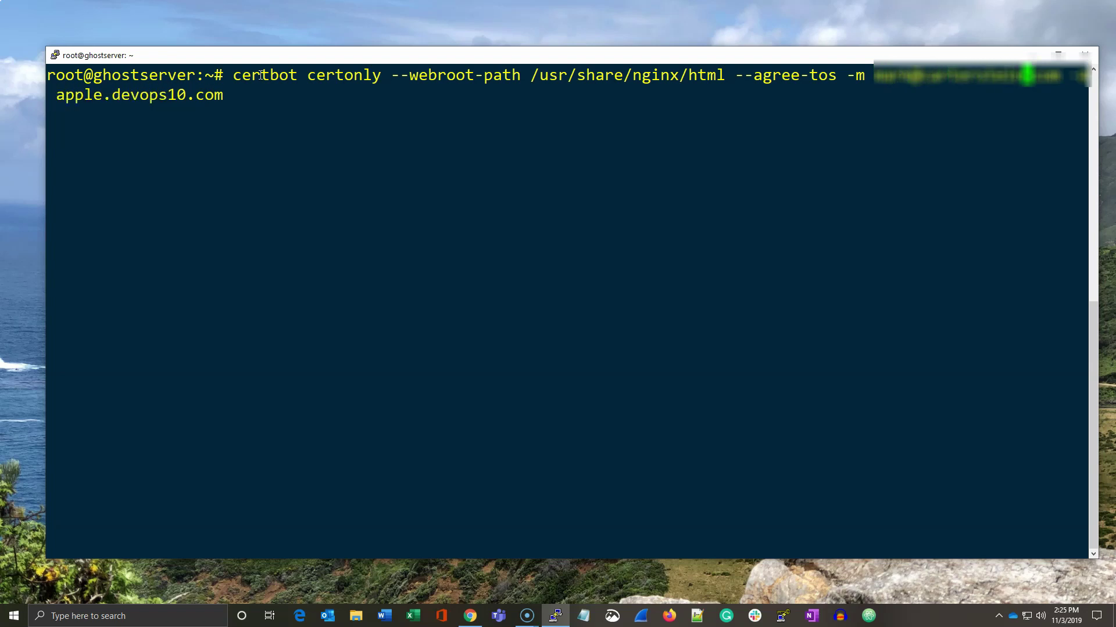
{"action": "key", "text": "ctrl+Right"}
{"action": "key", "text": "ctrl+Right"}
{"action": "key", "text": "ctrl+Right"}
{"action": "key", "text": "ctrl+Right"}
{"action": "key", "text": "Return"}
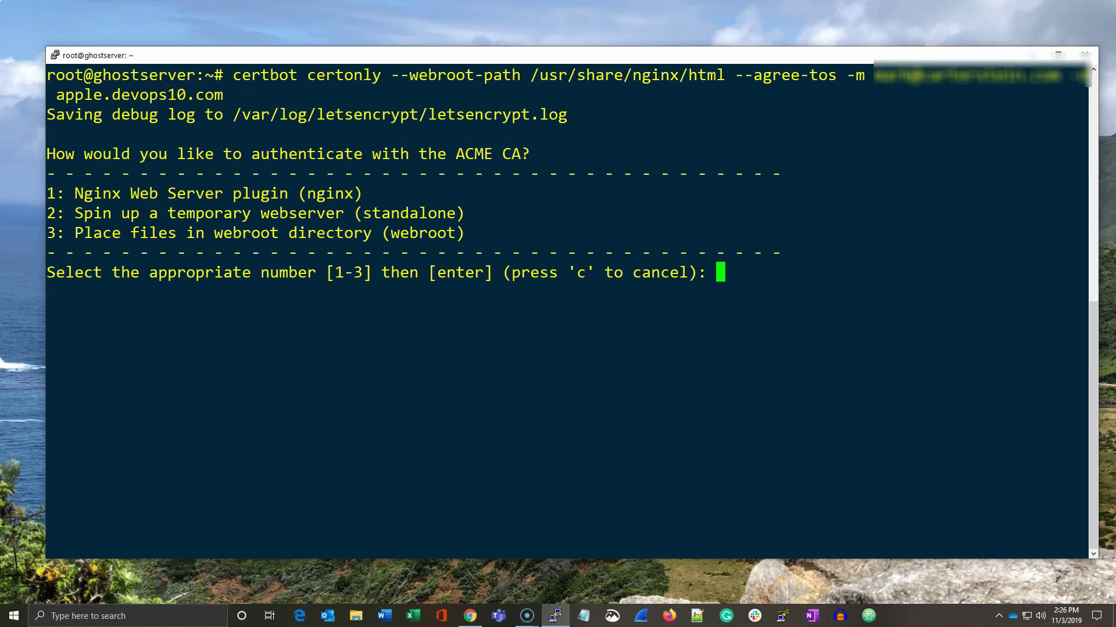
Choose webroot authentication (option 3), accept EFF email sharing, and note the fullchain.pem and privkey.pem paths.
{"action": "mouse_move", "coordinate": [51, 233]}
{"action": "left_mouse_down"}
{"action": "mouse_move", "coordinate": [456, 233]}
{"action": "mouse_move", "coordinate": [51, 233]}
{"action": "left_mouse_up"}
{"action": "left_click", "coordinate": [649, 420]}
{"action": "type", "text": "3"}
{"action": "key", "text": "Return"}
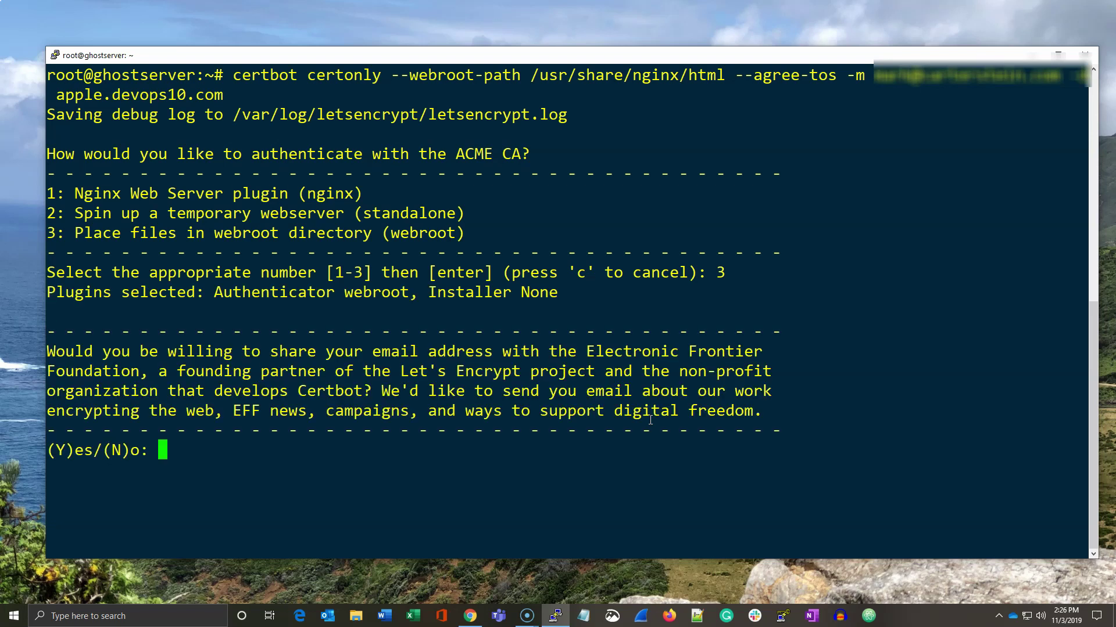
{"action": "type", "text": "y"}
{"action": "key", "text": "Return"}
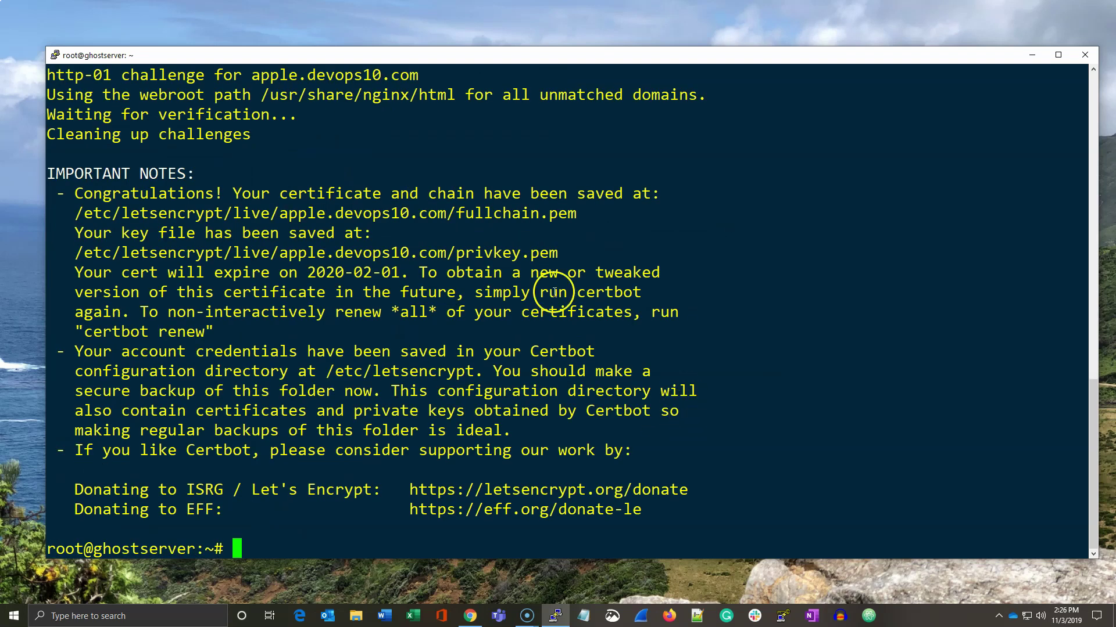
{"action": "left_click_drag", "start_coordinate": [77, 253], "coordinate": [215, 258]}
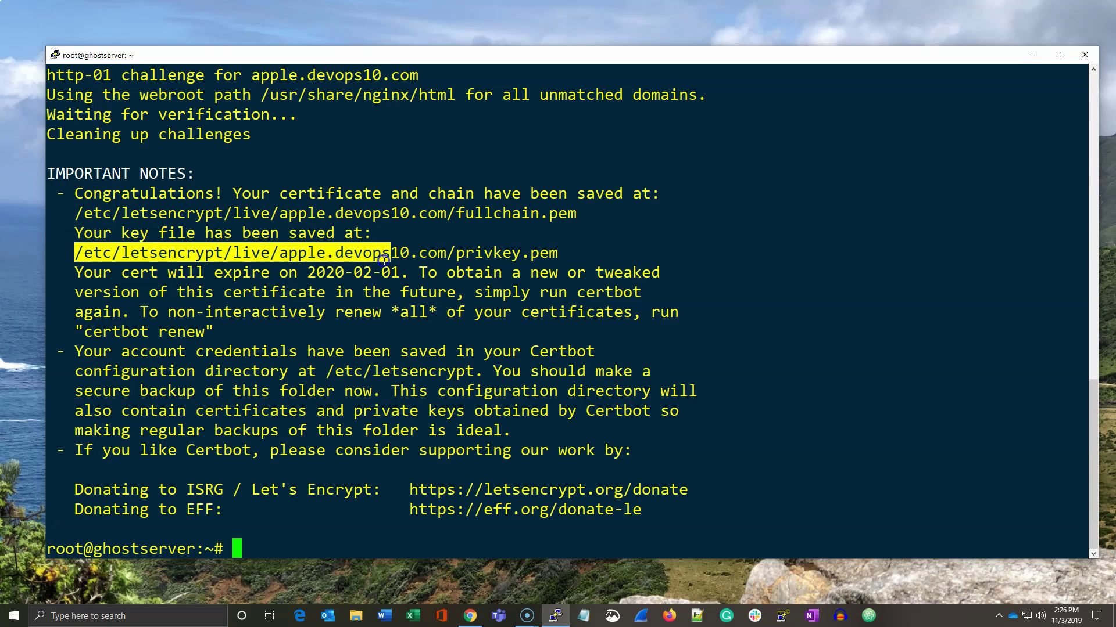
{"action": "left_click_drag", "start_coordinate": [386, 255], "coordinate": [558, 256]}
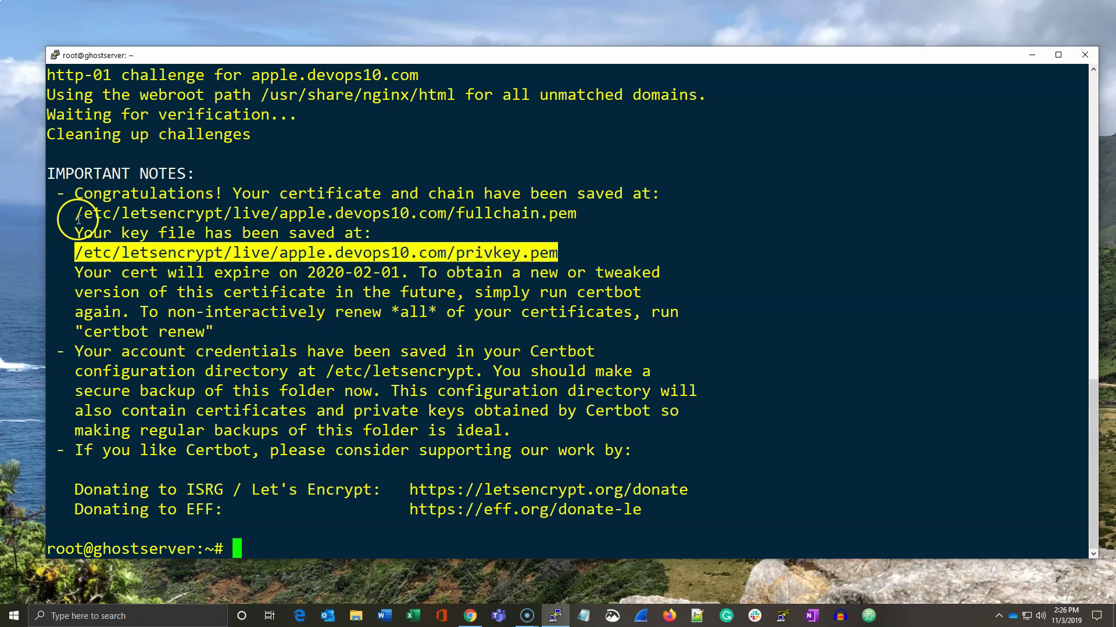
{"action": "left_click_drag", "start_coordinate": [75, 214], "coordinate": [577, 222]}
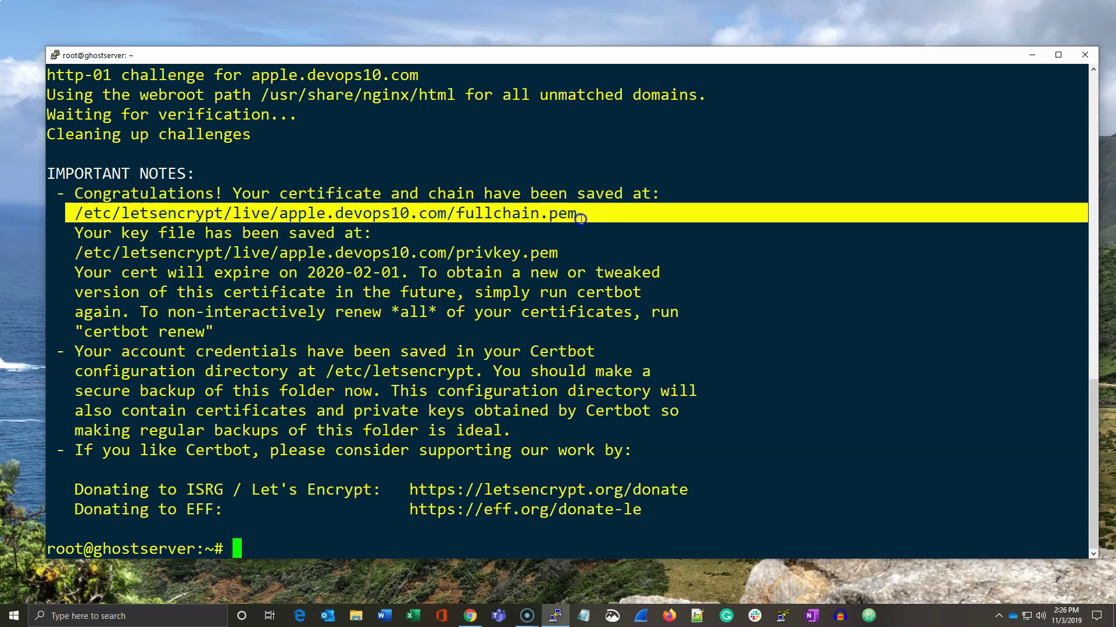
{"action": "left_click", "coordinate": [576, 223]}
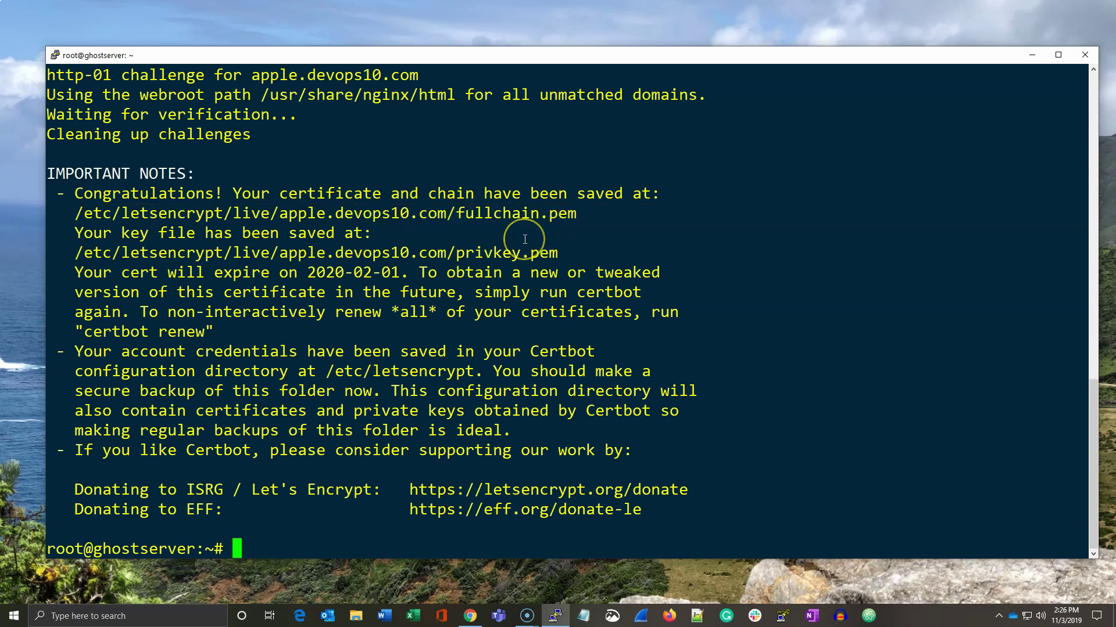
{"action": "type", "text": "clear"}
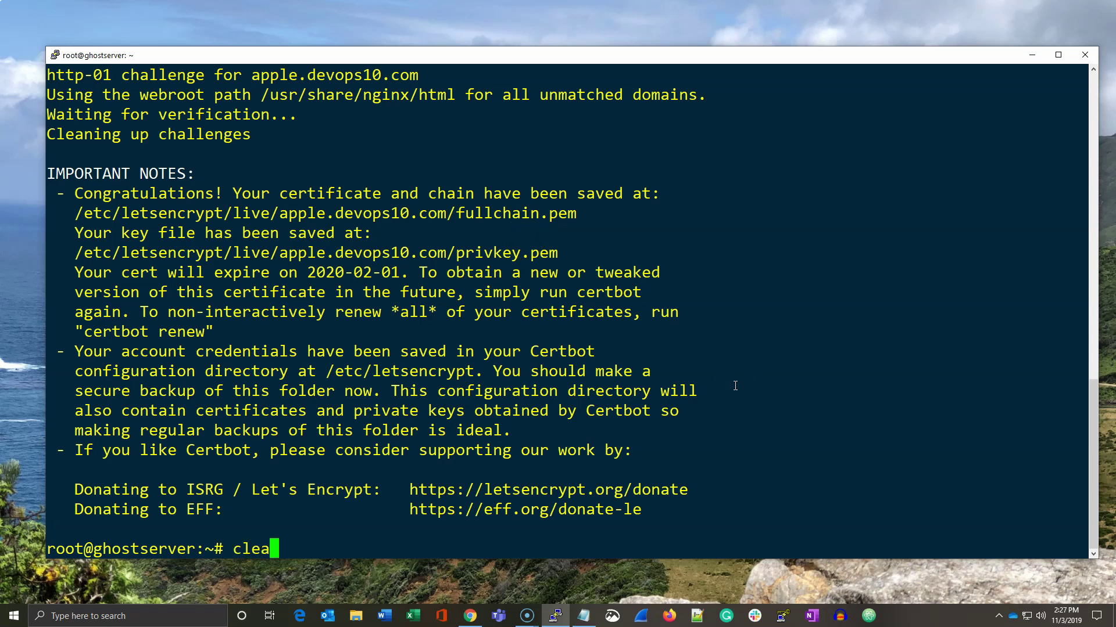
Clear the screen and create the /etc/nginx/ssl directory.
{"action": "key", "text": "Return"}
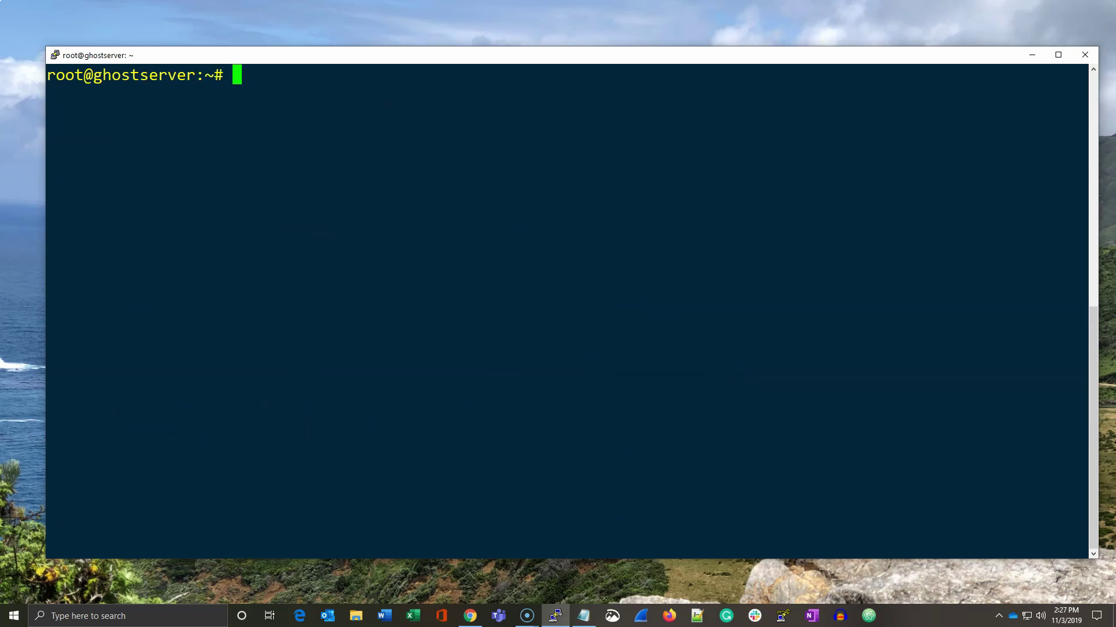
{"action": "key", "text": "alt+Tab"}
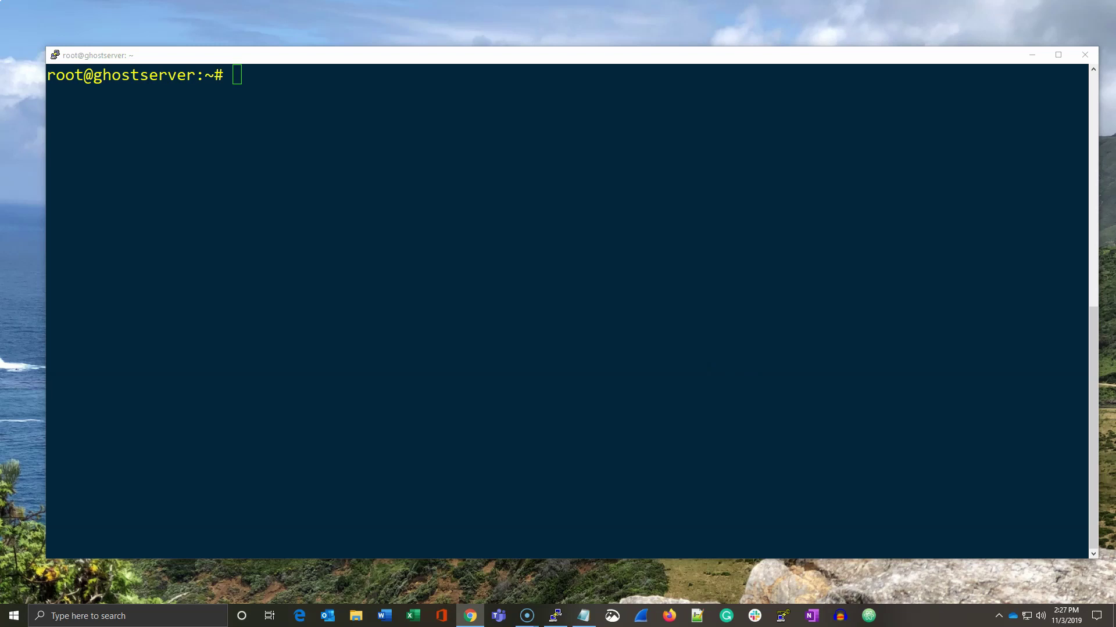
{"action": "left_click", "coordinate": [384, 172]}
{"action": "type", "text": "mkdir /etc/nginx/ssl"}
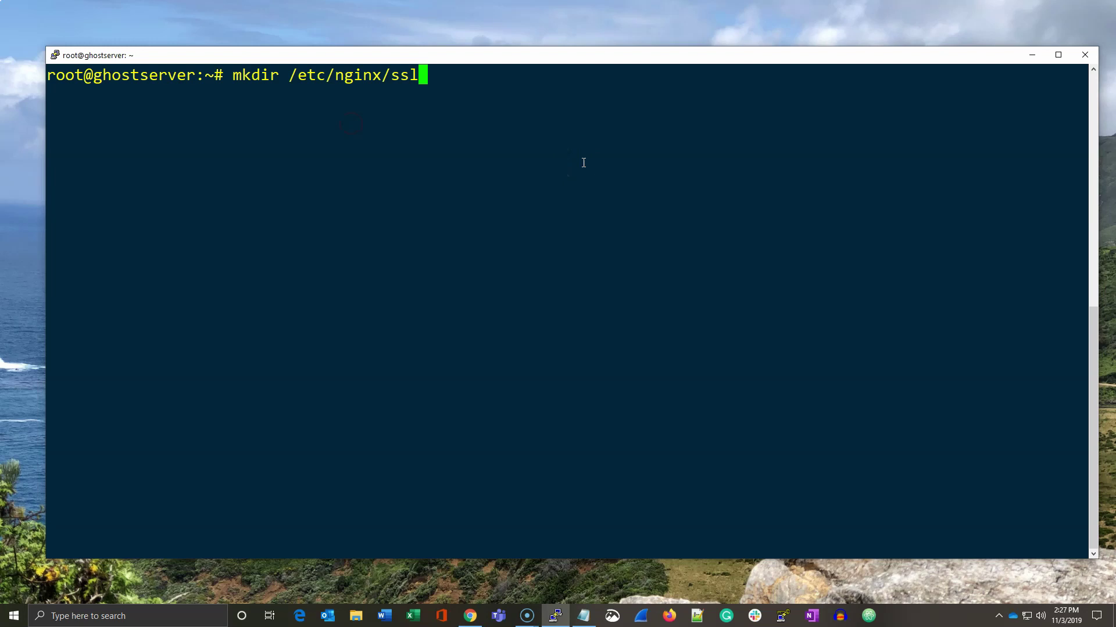
{"action": "key", "text": "Return"}
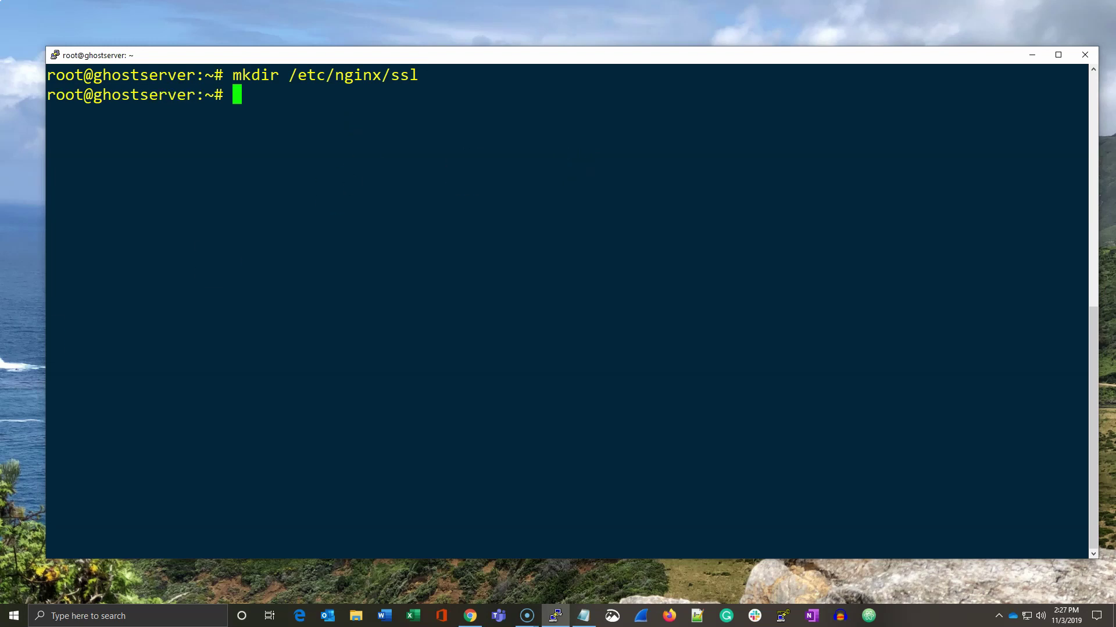
Download Mozilla's ffdhe2048 parameters to dhparam.pem and list /etc/nginx/ssl to confirm it.
{"action": "key", "text": "alt+Tab"}
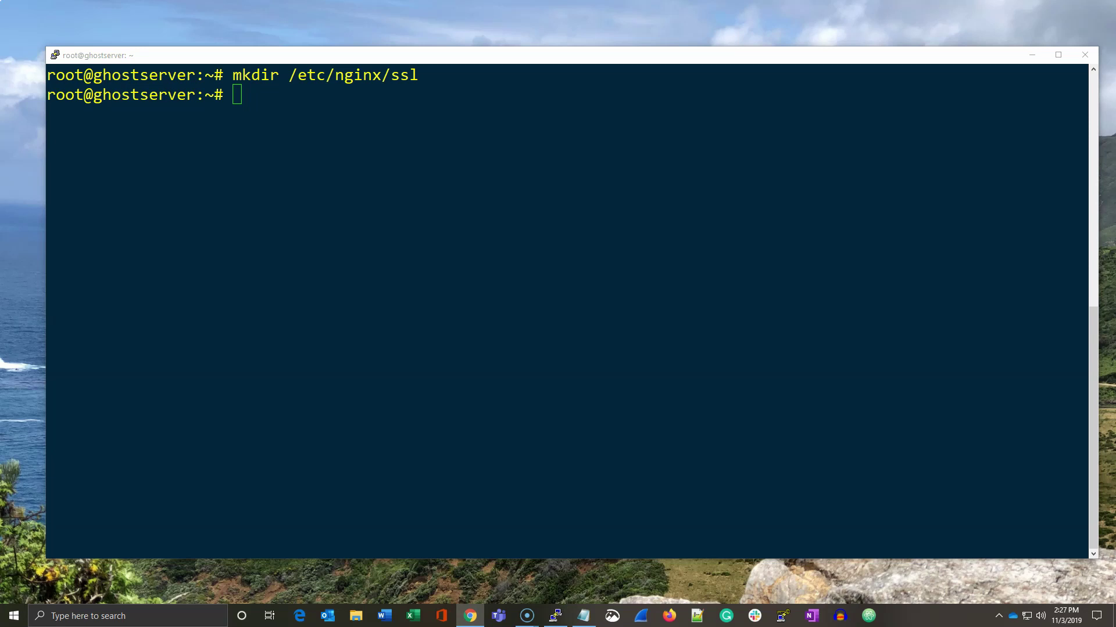
{"action": "left_click", "coordinate": [288, 256]}
{"action": "right_click", "coordinate": [335, 144]}
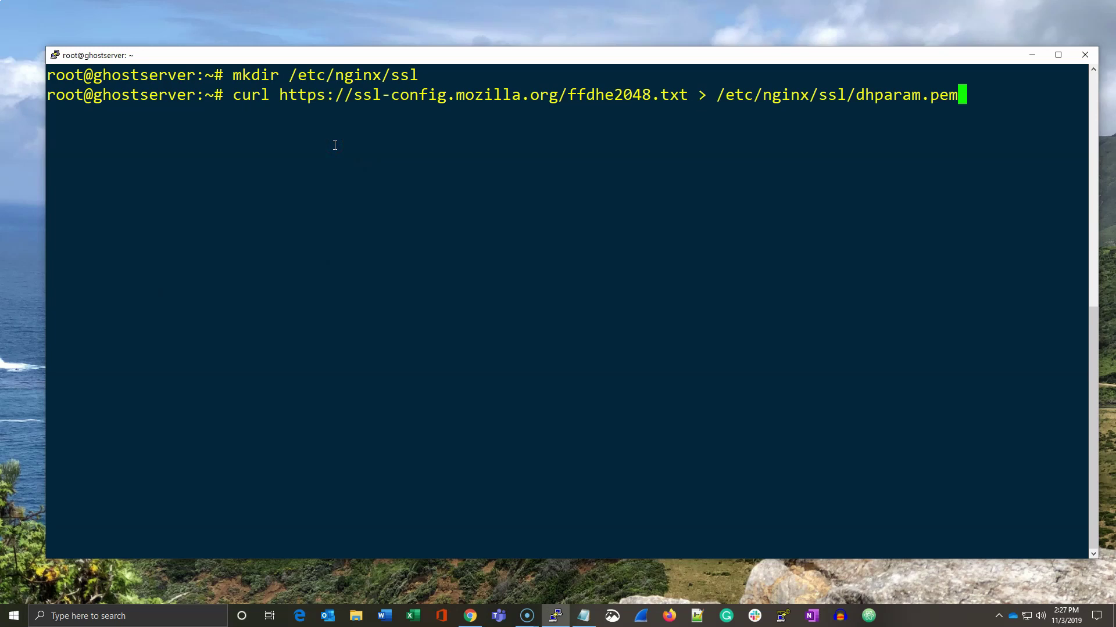
{"action": "key", "text": "Return"}
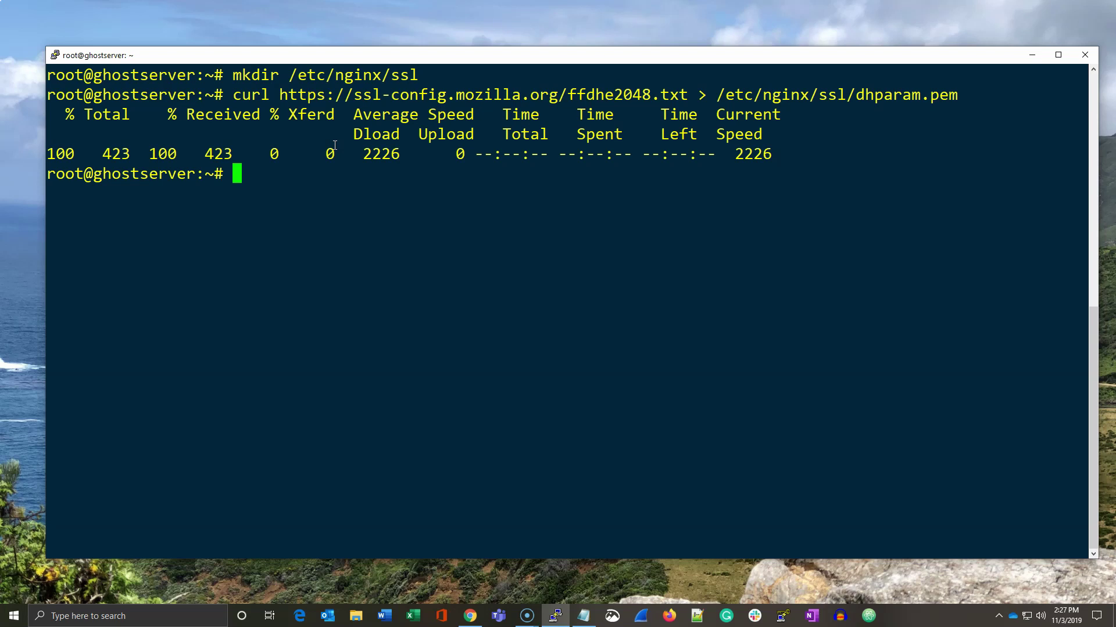
{"action": "type", "text": "ls"}
{"action": "type", "text": " -l"}
{"action": "left_click_drag", "start_coordinate": [290, 76], "coordinate": [417, 75]}
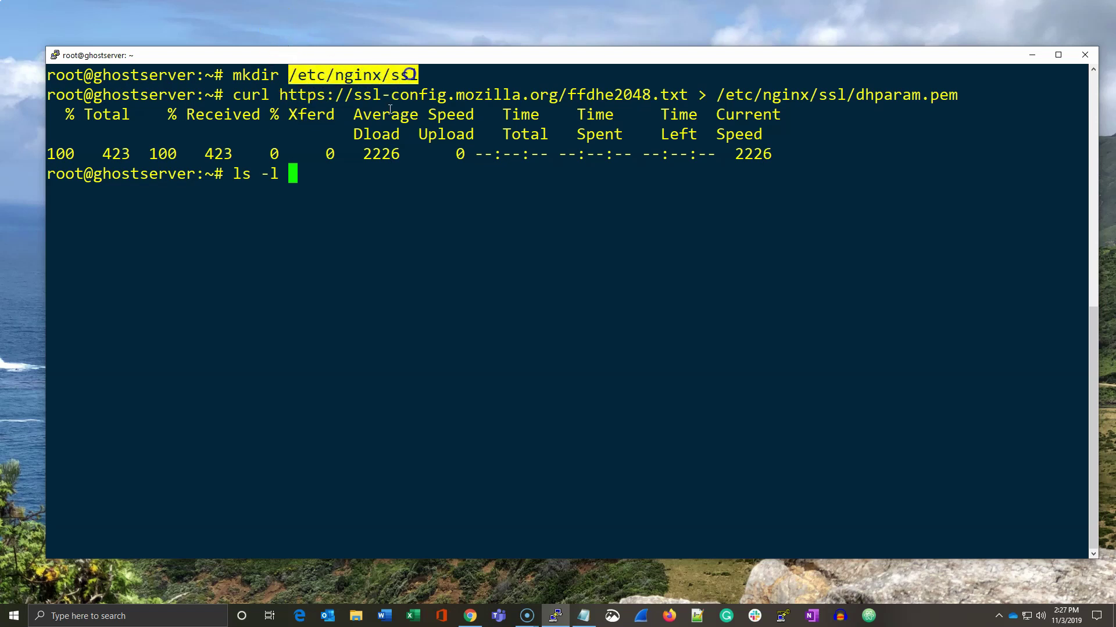
{"action": "right_click", "coordinate": [340, 183]}
{"action": "key", "text": "Return"}
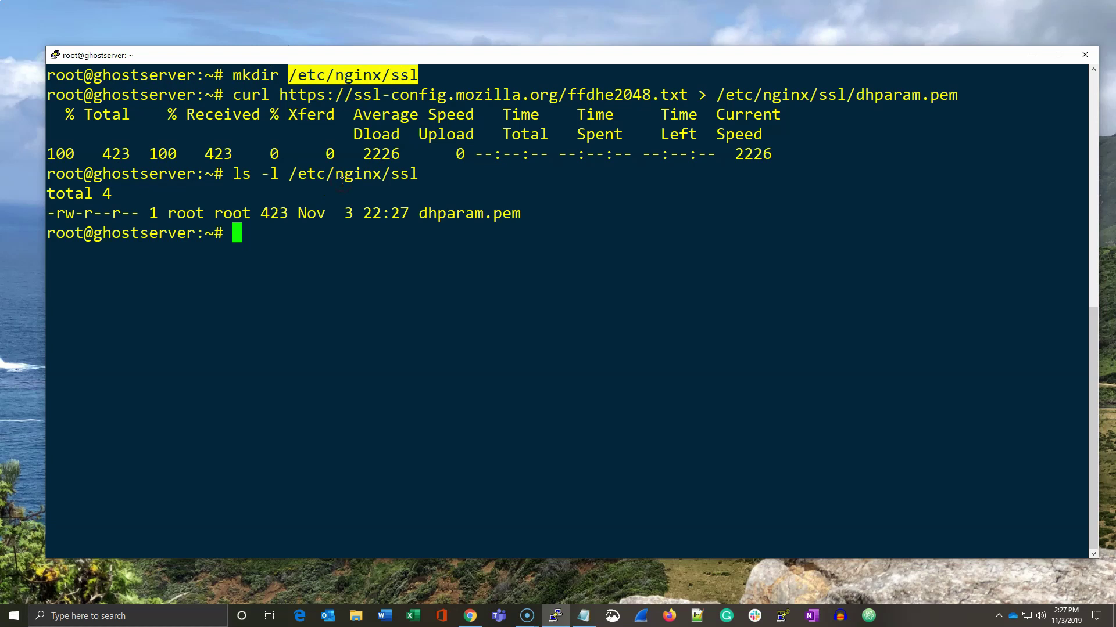
{"action": "left_click", "coordinate": [486, 218]}
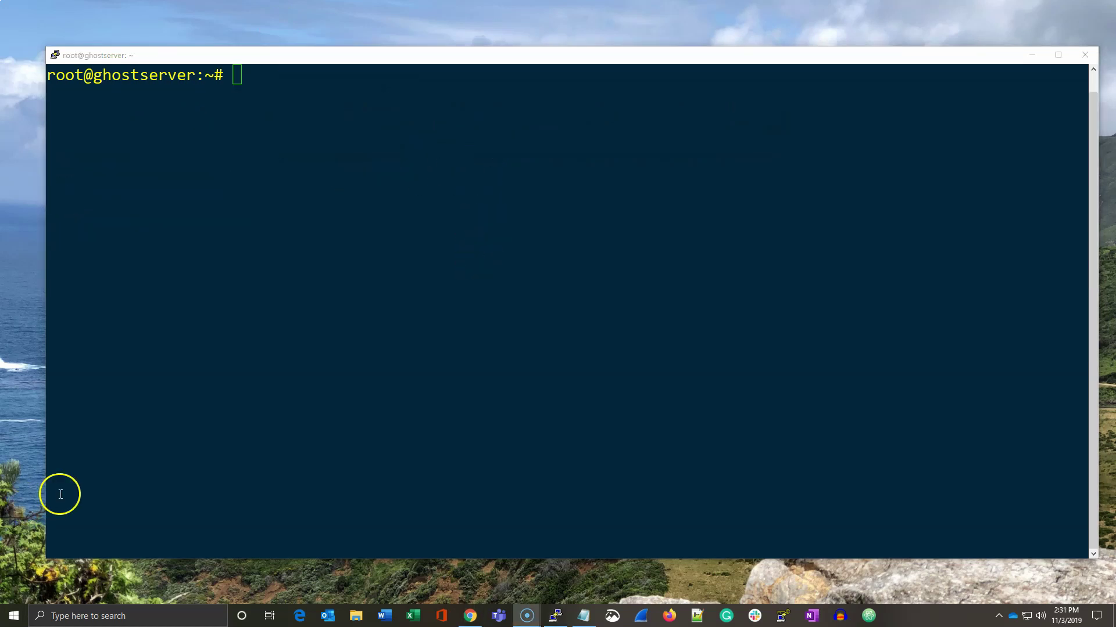
Open apple.conf in vi and paste in the HTTPS server configuration.
{"action": "right_click", "coordinate": [259, 79]}
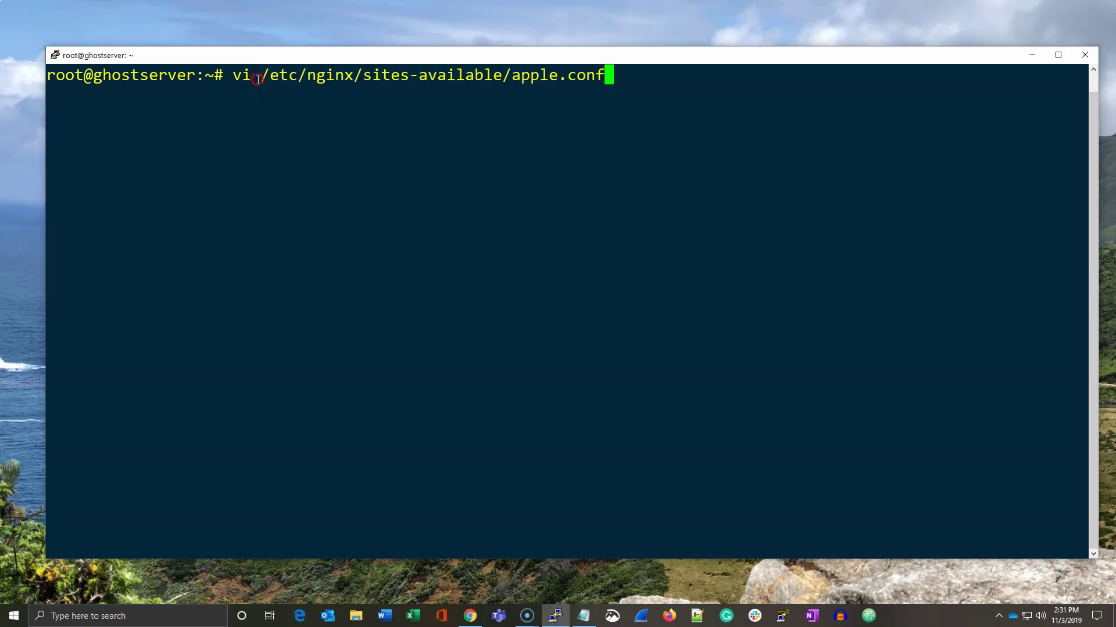
{"action": "key", "text": "Return"}
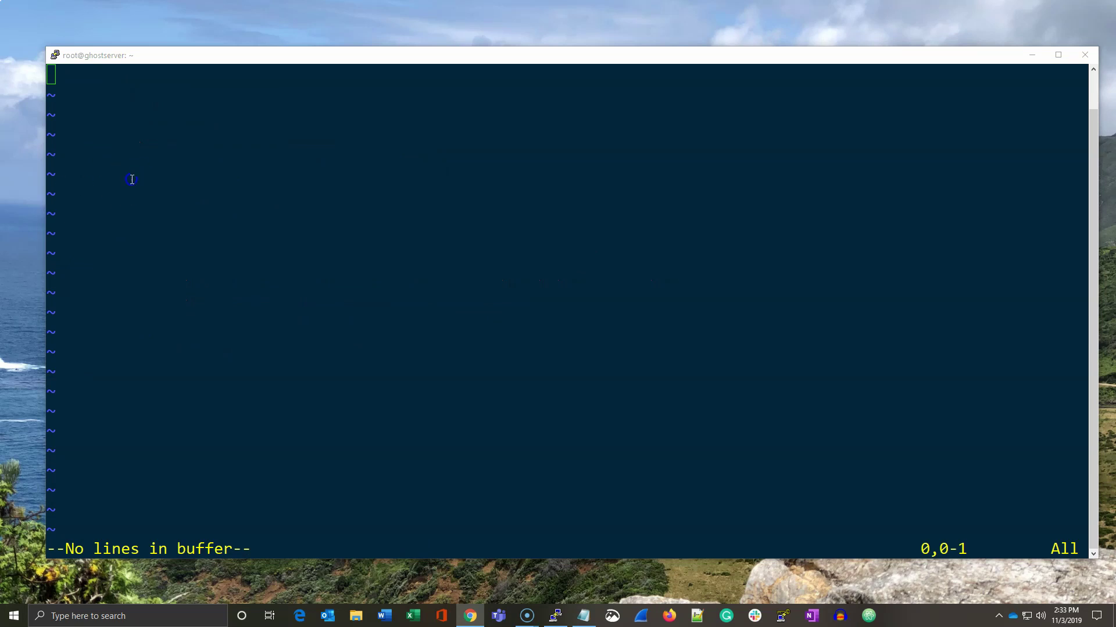
{"action": "key", "text": "i"}
{"action": "right_click", "coordinate": [131, 179]}
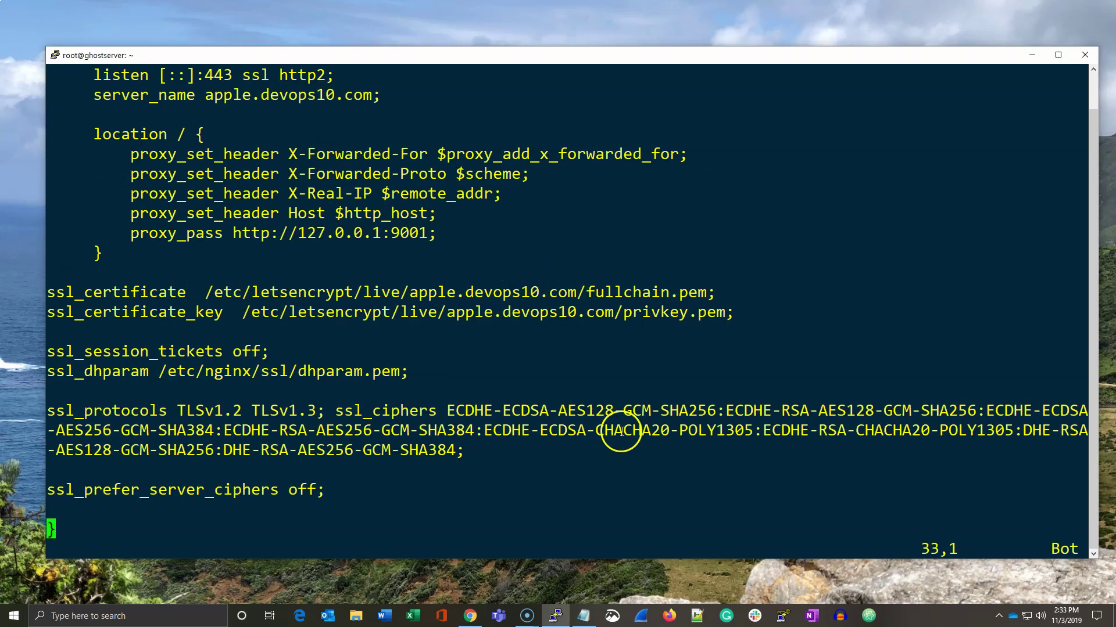
{"action": "scroll", "coordinate": [632, 476], "scroll_direction": "up", "scroll_amount": 2}
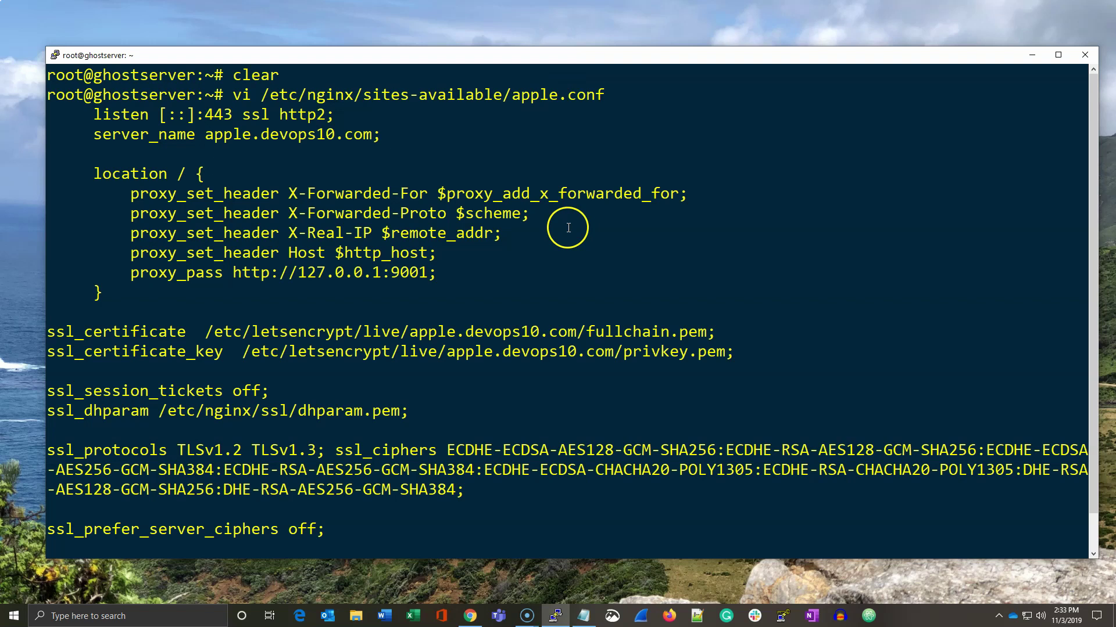
{"action": "scroll", "coordinate": [571, 227], "scroll_direction": "down", "scroll_amount": 2}
{"action": "key", "text": "Up"}
{"action": "key", "text": "Up"}
{"action": "key", "text": "Up"}
{"action": "key", "text": "Up"}
{"action": "key", "text": "Up"}
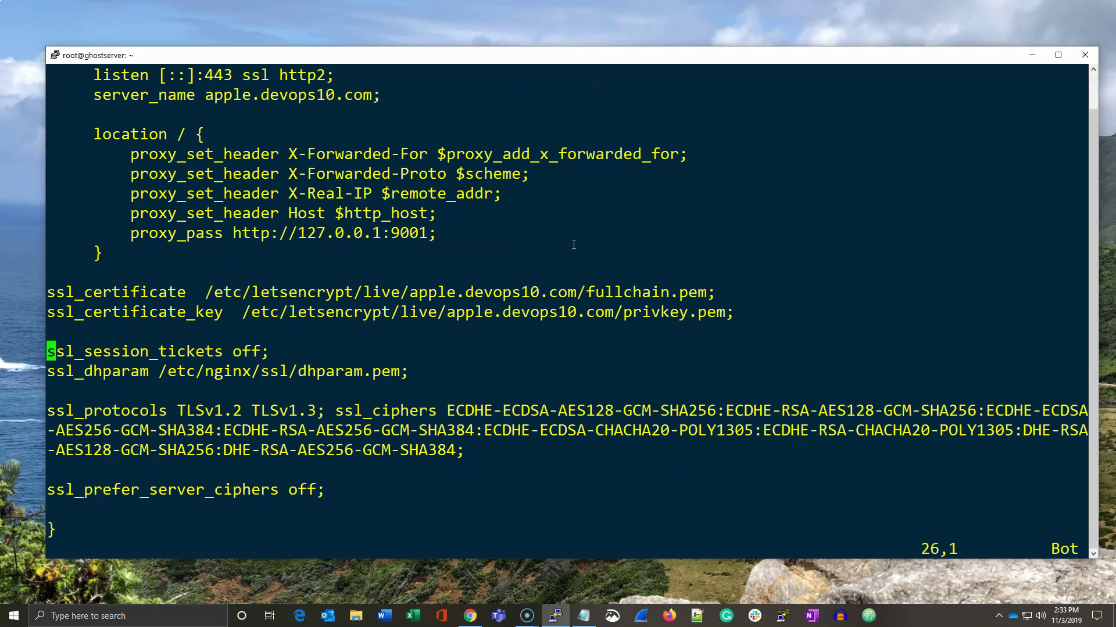
{"action": "key", "text": "Up"}
{"action": "key", "text": "Up"}
{"action": "key", "text": "Up"}
Review the apple.devops10.com server name and HTTPS redirect line, then quit vi without saving.
{"action": "key", "text": "Up"}
{"action": "key", "text": "Up"}
{"action": "key", "text": "Up"}
{"action": "key", "text": "Up"}
{"action": "key", "text": "Up"}
{"action": "key", "text": "Up"}
{"action": "key", "text": "Up"}
{"action": "key", "text": "Up"}
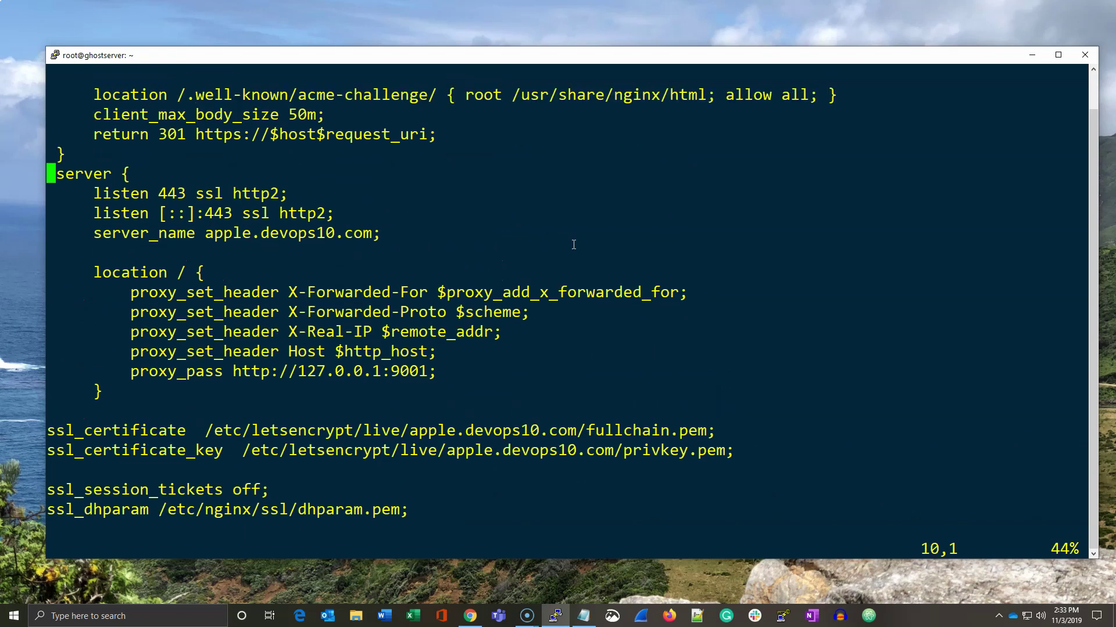
{"action": "double_click", "coordinate": [212, 233]}
{"action": "left_click", "coordinate": [357, 239]}
{"action": "scroll", "coordinate": [353, 362], "scroll_direction": "up", "scroll_amount": 3}
{"action": "scroll", "coordinate": [357, 362], "scroll_direction": "up", "scroll_amount": 3}
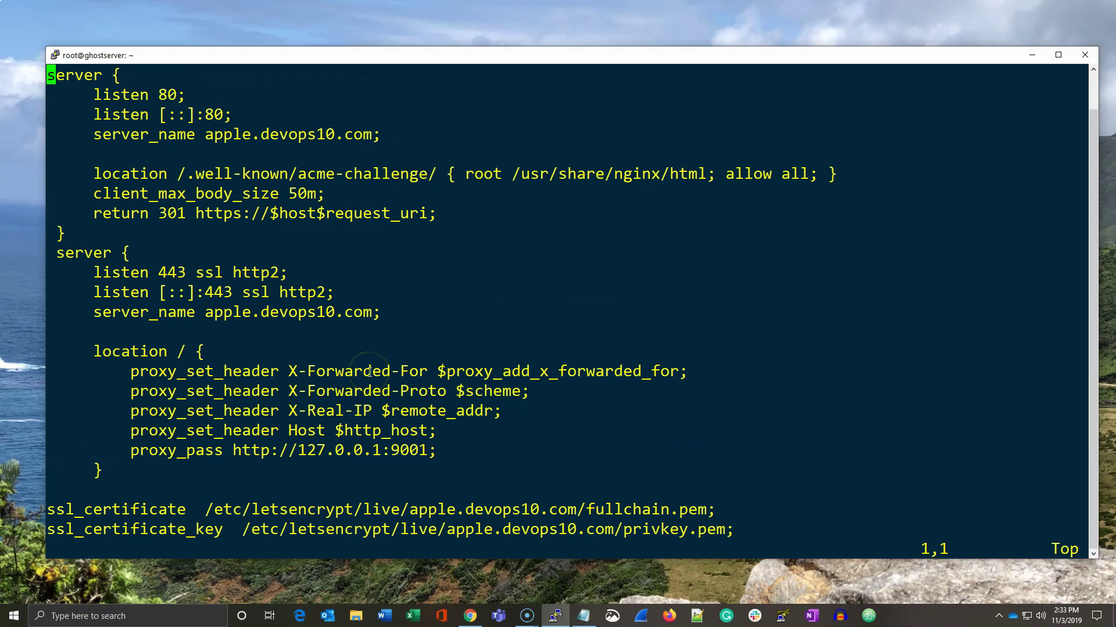
{"action": "key", "text": "Down"}
{"action": "key", "text": "Down"}
{"action": "key", "text": "Down"}
{"action": "key", "text": "Down"}
{"action": "key", "text": "Down"}
{"action": "key", "text": "Down"}
{"action": "key", "text": "Up"}
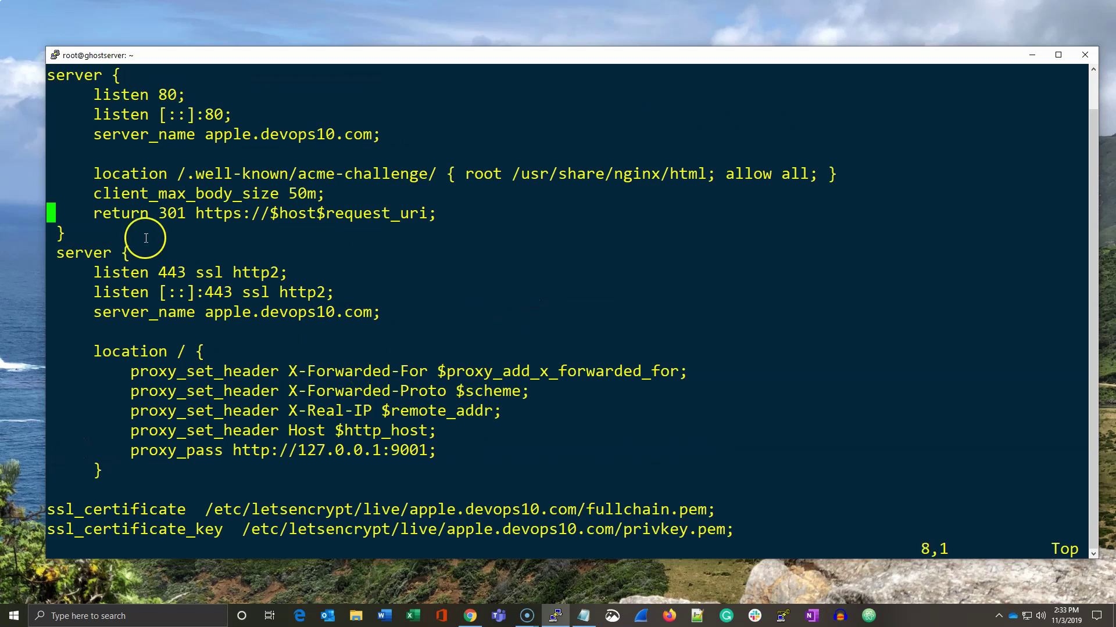
{"action": "left_click_drag", "start_coordinate": [94, 213], "coordinate": [435, 213]}
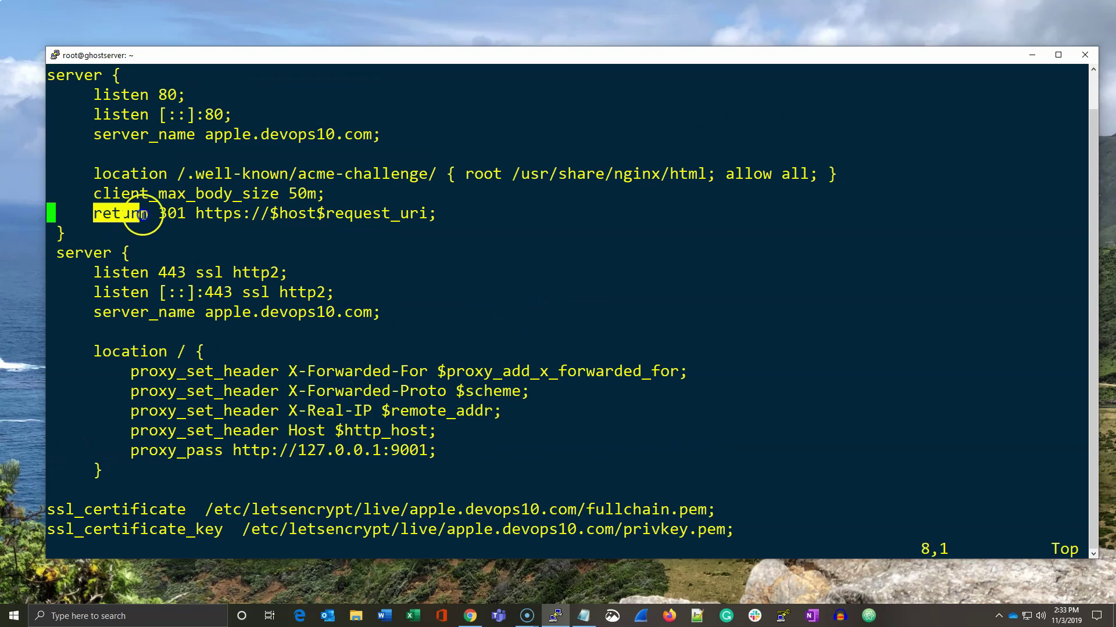
{"action": "left_click", "coordinate": [209, 391]}
{"action": "scroll", "coordinate": [209, 391], "scroll_direction": "down", "scroll_amount": 3}
{"action": "scroll", "coordinate": [208, 391], "scroll_direction": "down", "scroll_amount": 5}
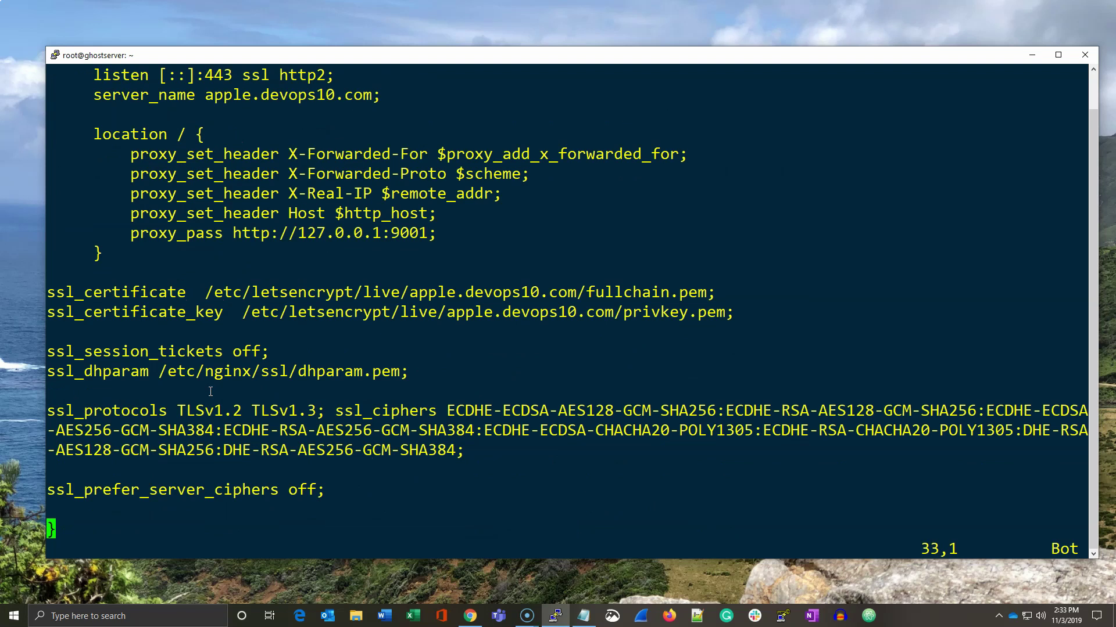
{"action": "type", "text": ":q"}
{"action": "key", "text": "Return"}
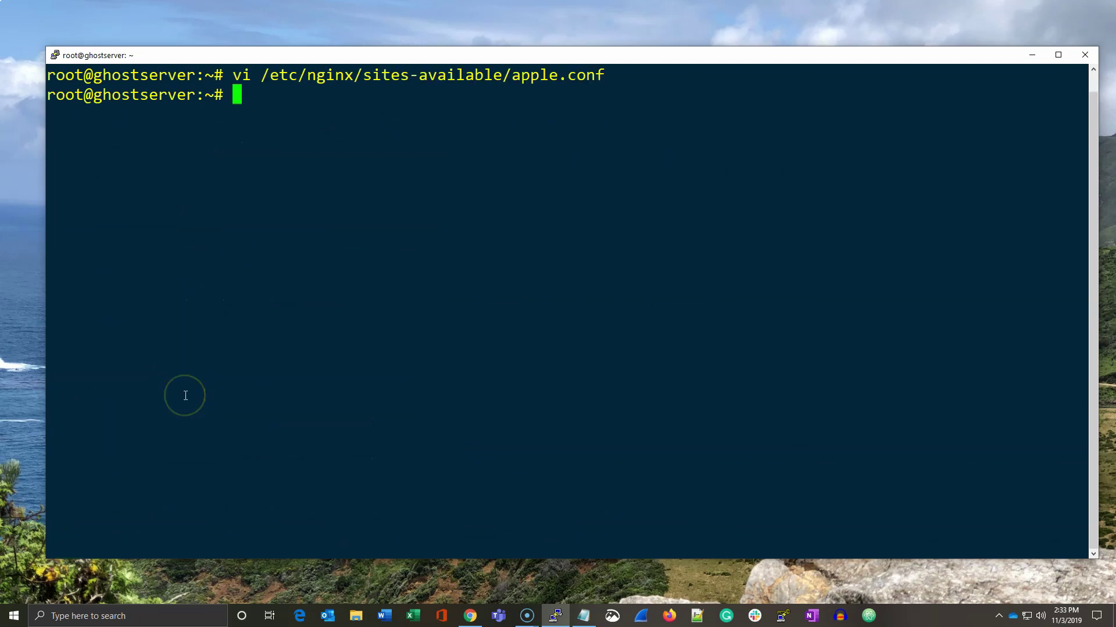
{"action": "type", "text": "c"}
{"action": "type", "text": "lear"}
Clear the screen and run nginx -t to confirm the configuration is valid.
{"action": "key", "text": "Return"}
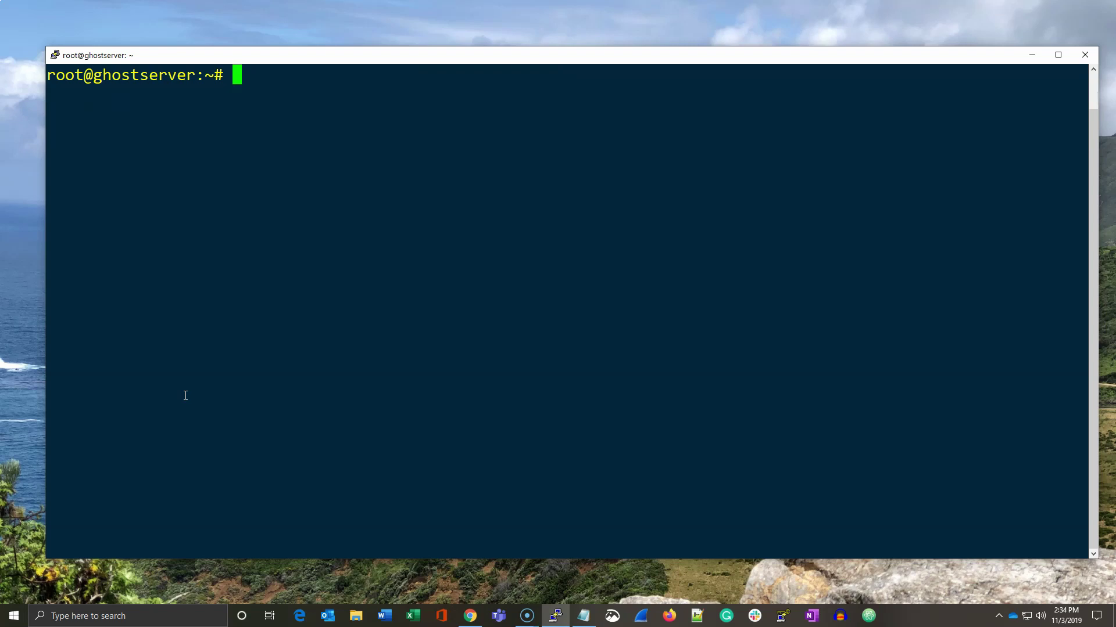
{"action": "key", "text": "alt+Tab"}
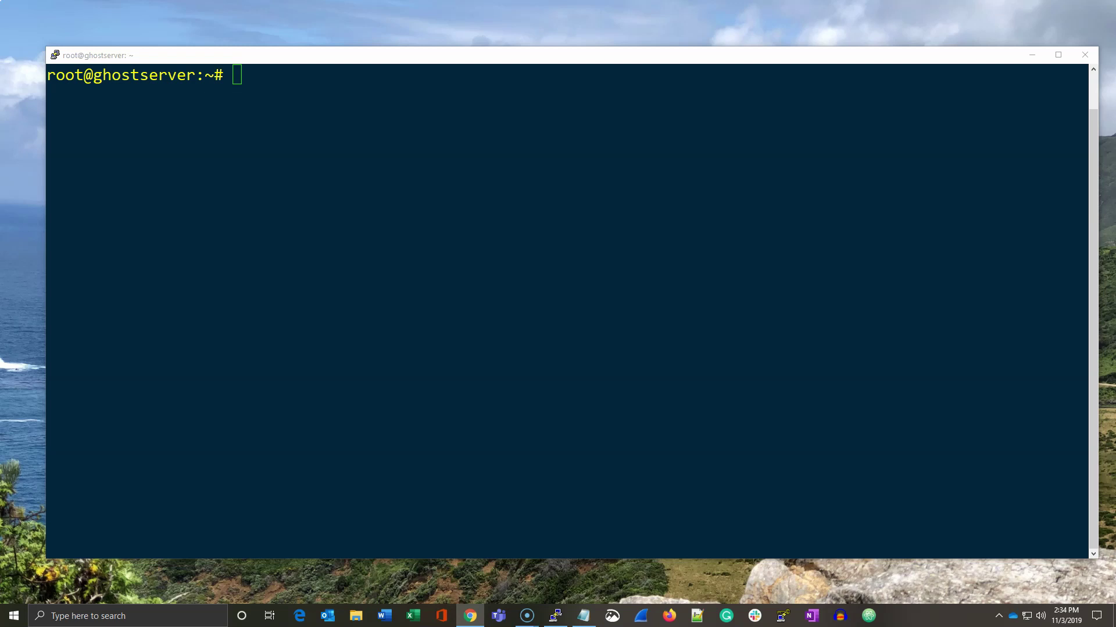
{"action": "left_click", "coordinate": [77, 153]}
{"action": "type", "text": "nginx -t"}
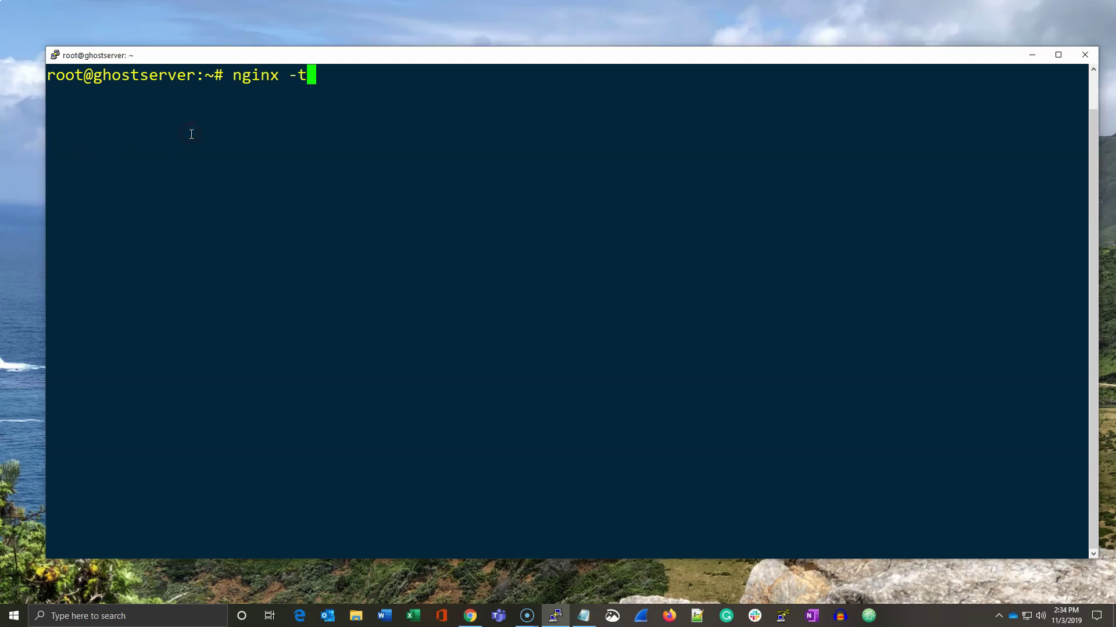
{"action": "key", "text": "Return"}
Restart nginx with systemctl and confirm the working directory is /root.
{"action": "key", "text": "alt+Tab"}
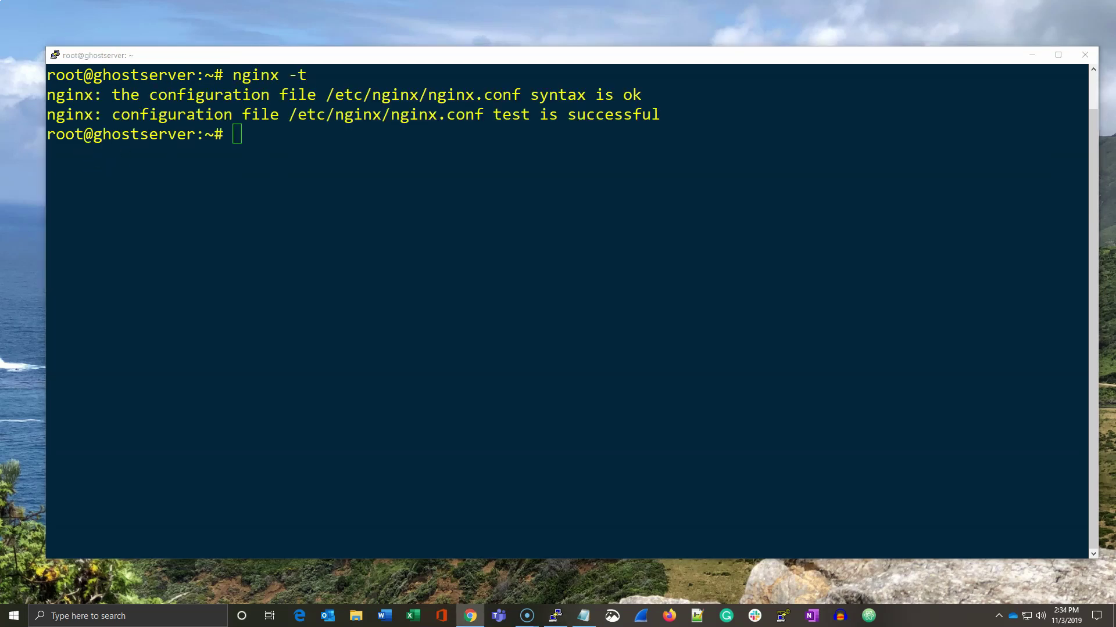
{"action": "left_click", "coordinate": [151, 143]}
{"action": "type", "text": "systemctl restart nginx"}
{"action": "key", "text": "Return"}
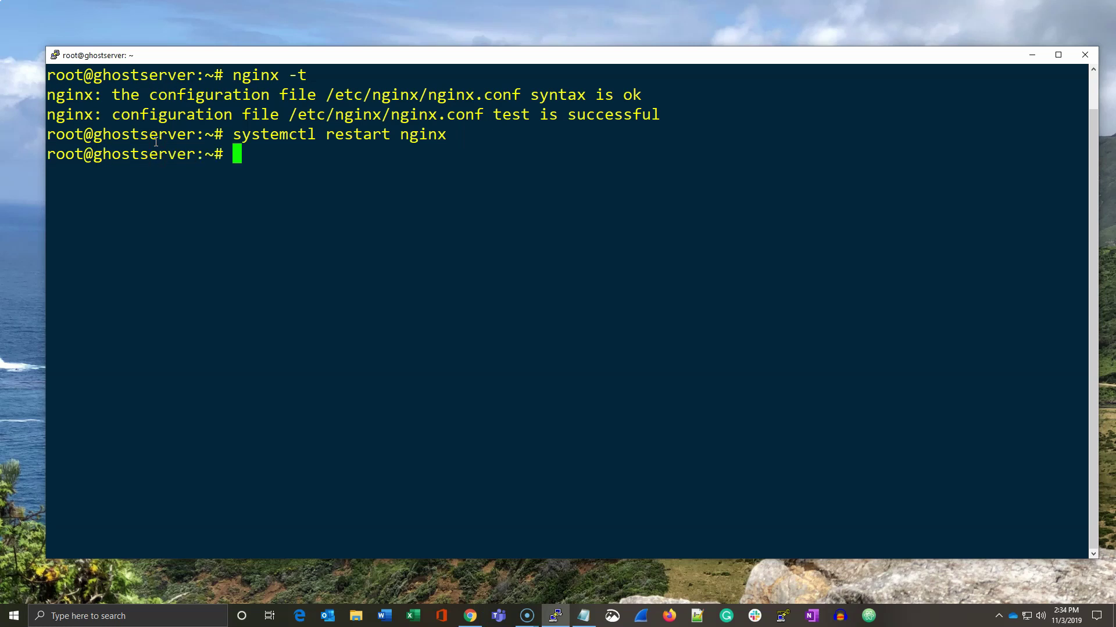
{"action": "type", "text": "pwd"}
{"action": "key", "text": "Return"}
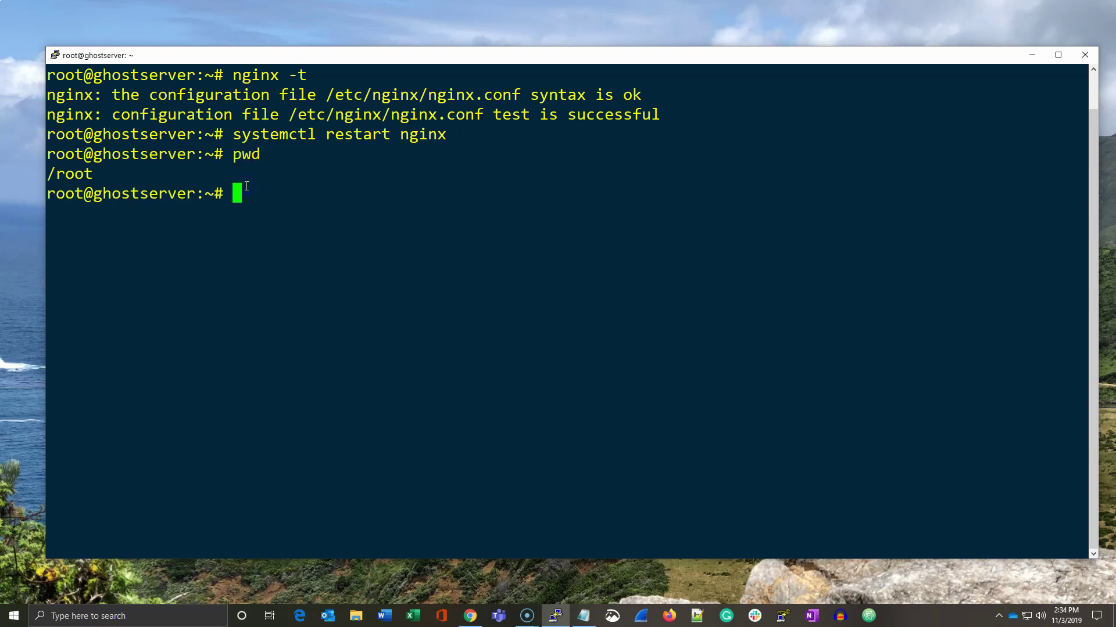
{"action": "key", "text": "alt+Tab"}
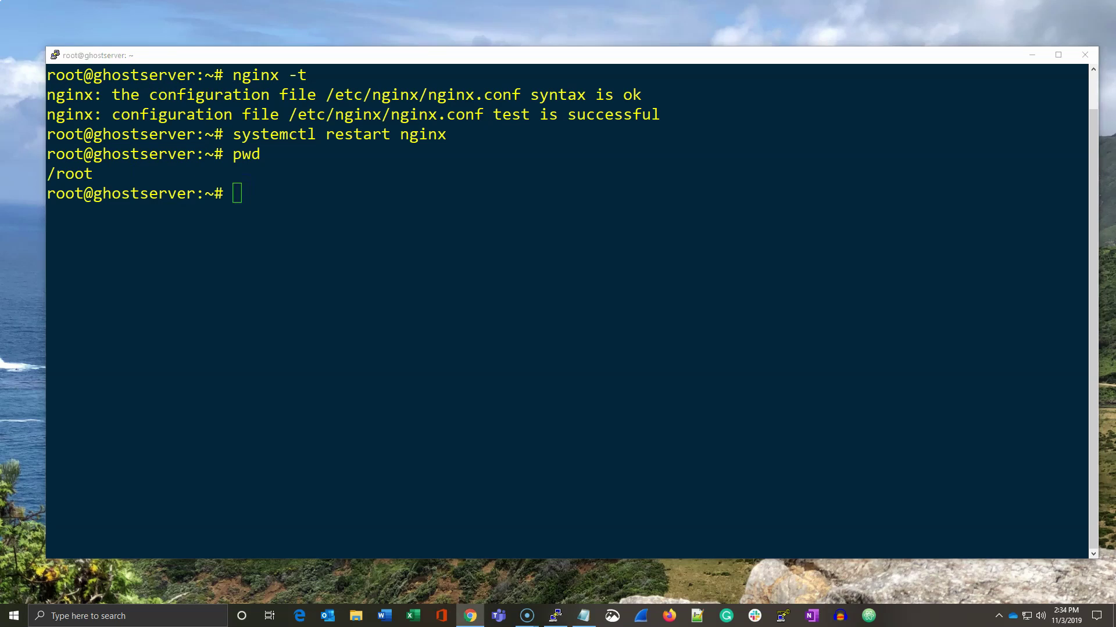
{"action": "key", "text": "alt+Tab"}
{"action": "type", "text": "mkdir -p ghost/apple"}
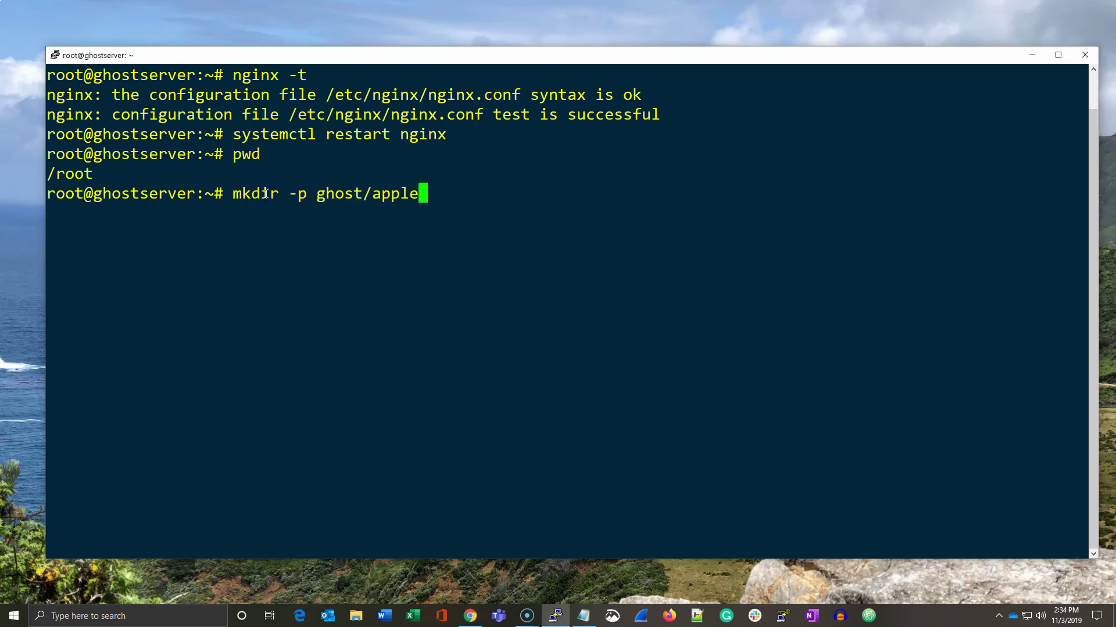
Create and enter ghost/apple, touch docker-compose.yml, and start the vi docker-compose.yml command.
{"action": "key", "text": "Return"}
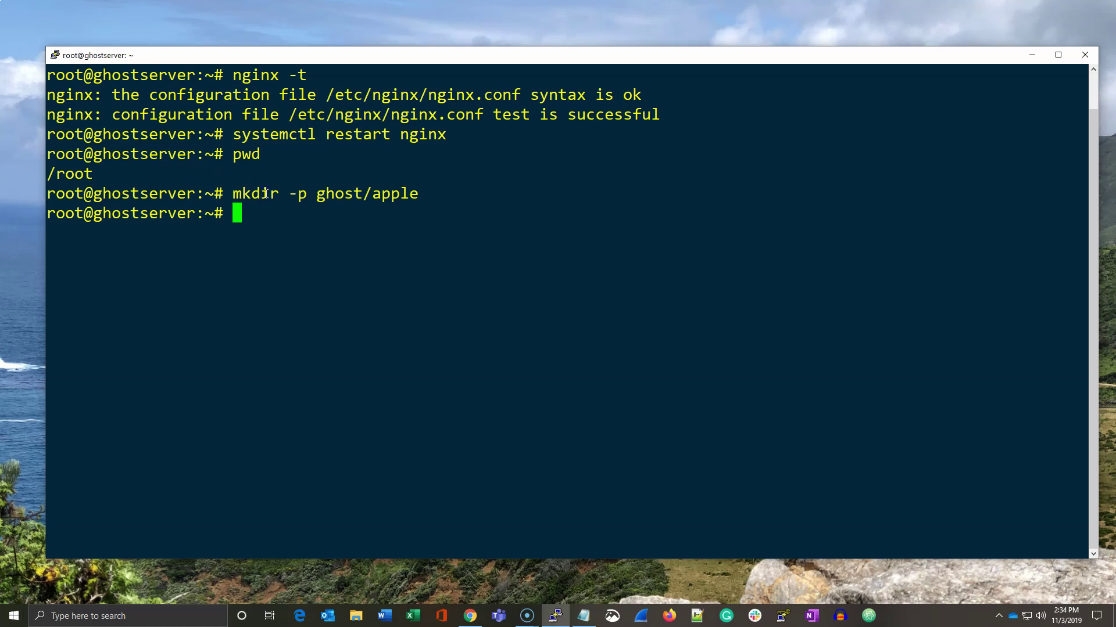
{"action": "key", "text": "alt+Tab"}
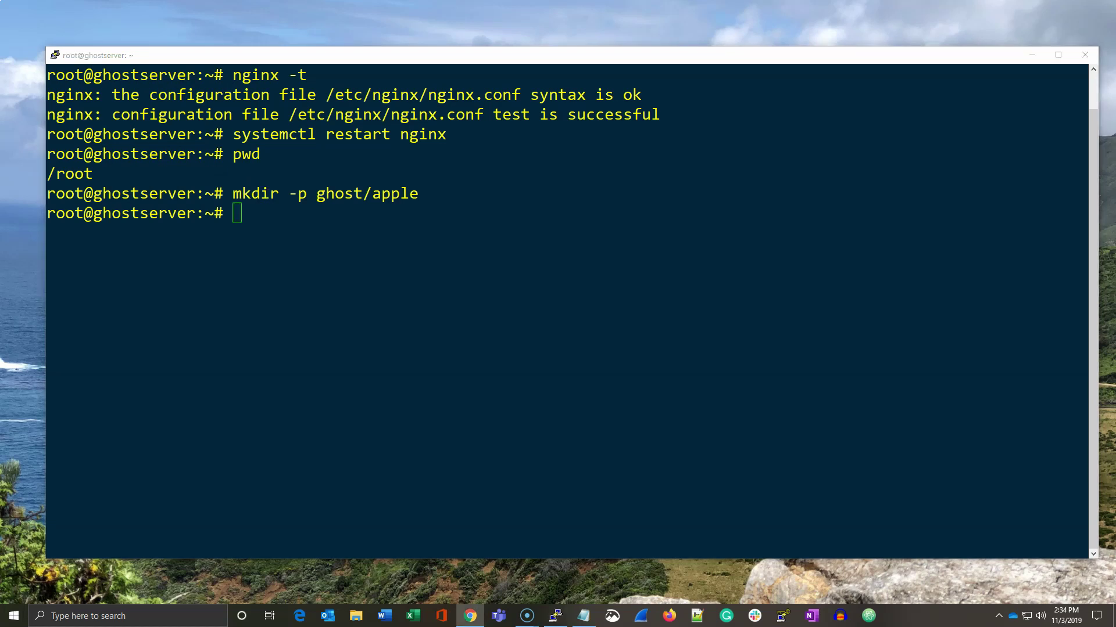
{"action": "key", "text": "alt+Tab"}
{"action": "type", "text": "cd ghost/apple"}
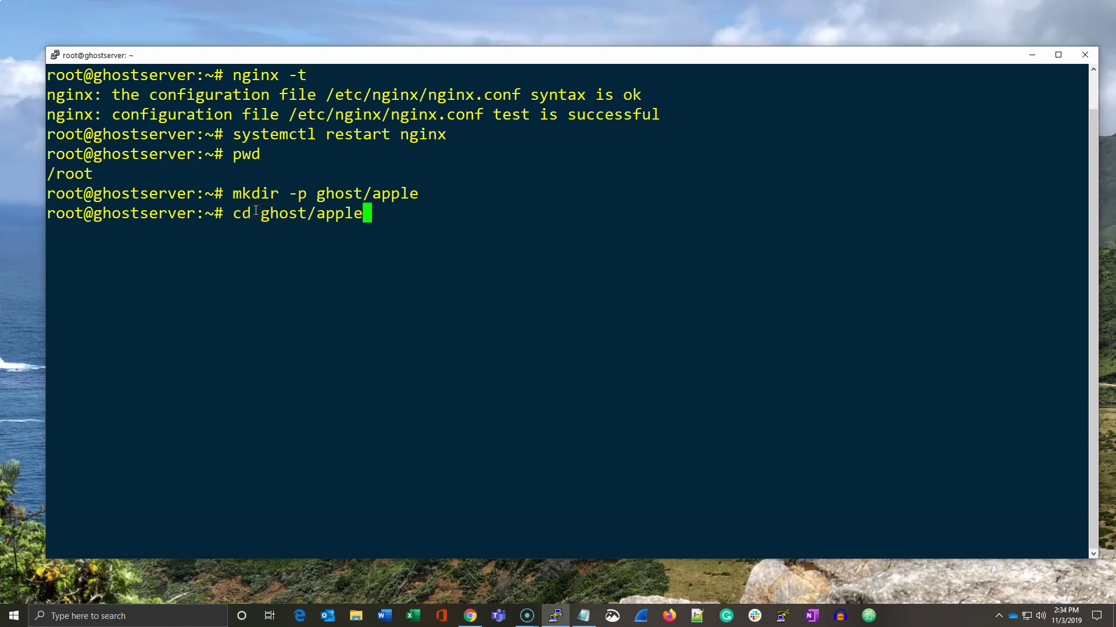
{"action": "key", "text": "Return"}
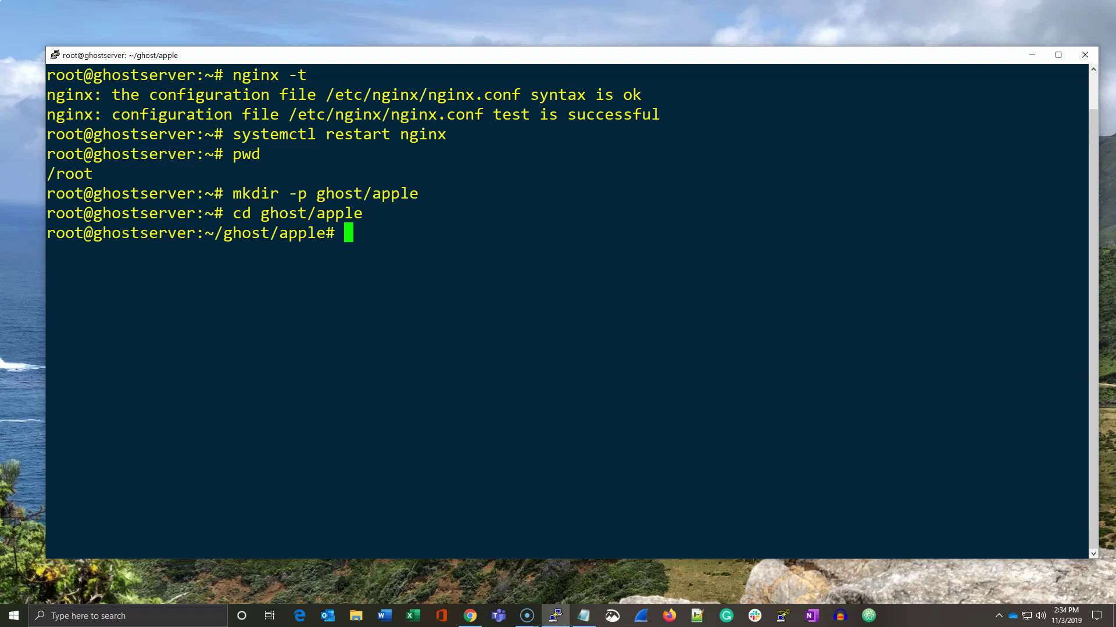
{"action": "left_click", "coordinate": [468, 356]}
{"action": "type", "text": "touch "}
{"action": "type", "text": "docker"}
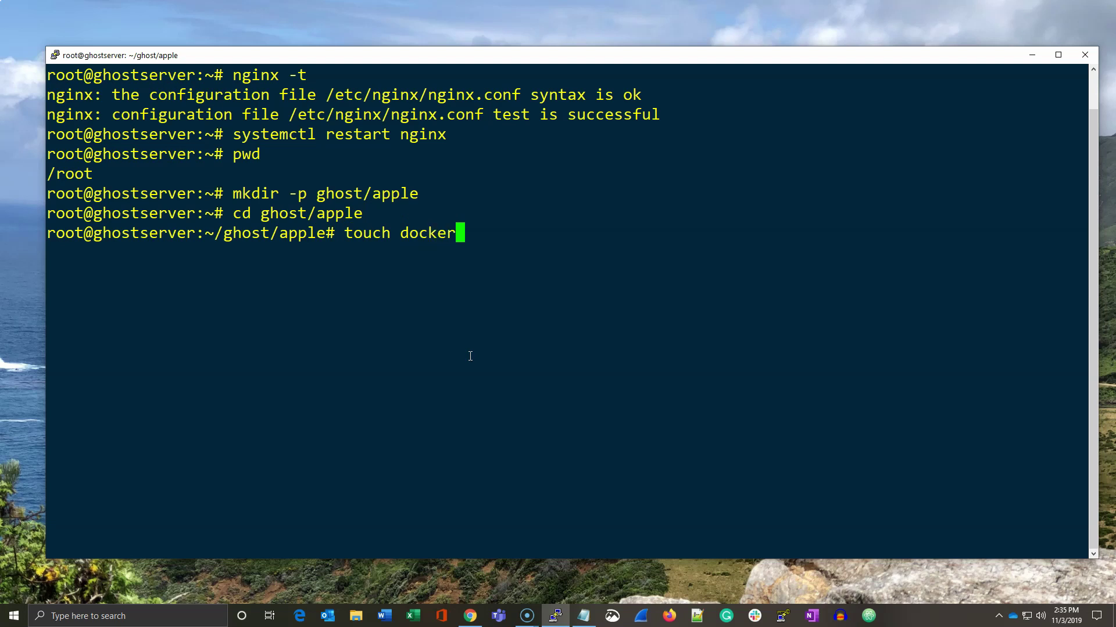
{"action": "type", "text": "-comp"}
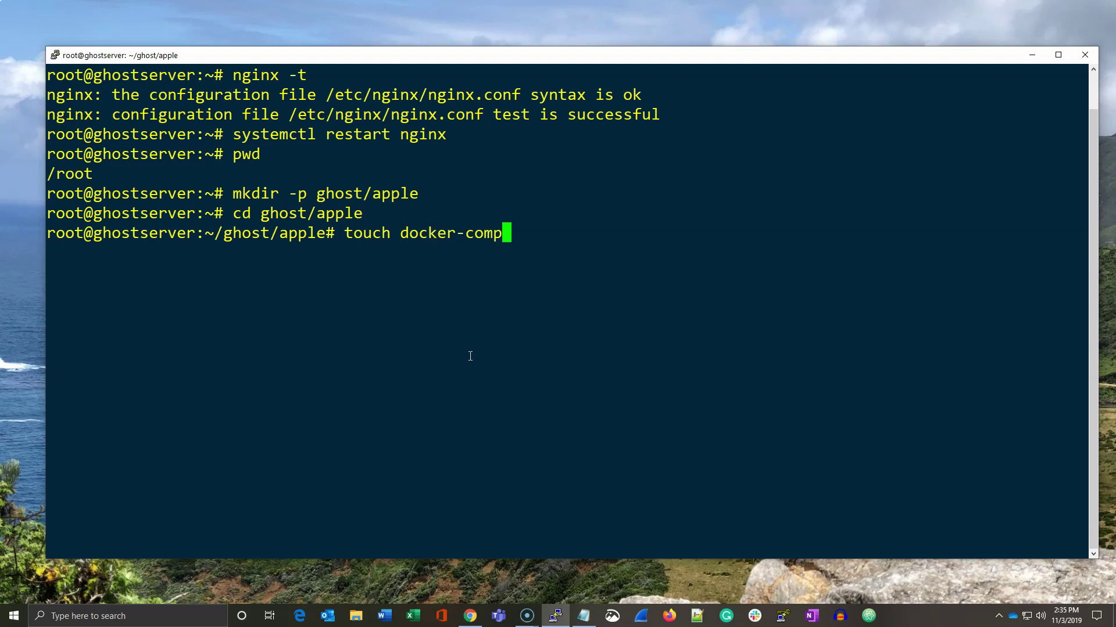
{"action": "type", "text": "ose.y"}
{"action": "type", "text": "ml"}
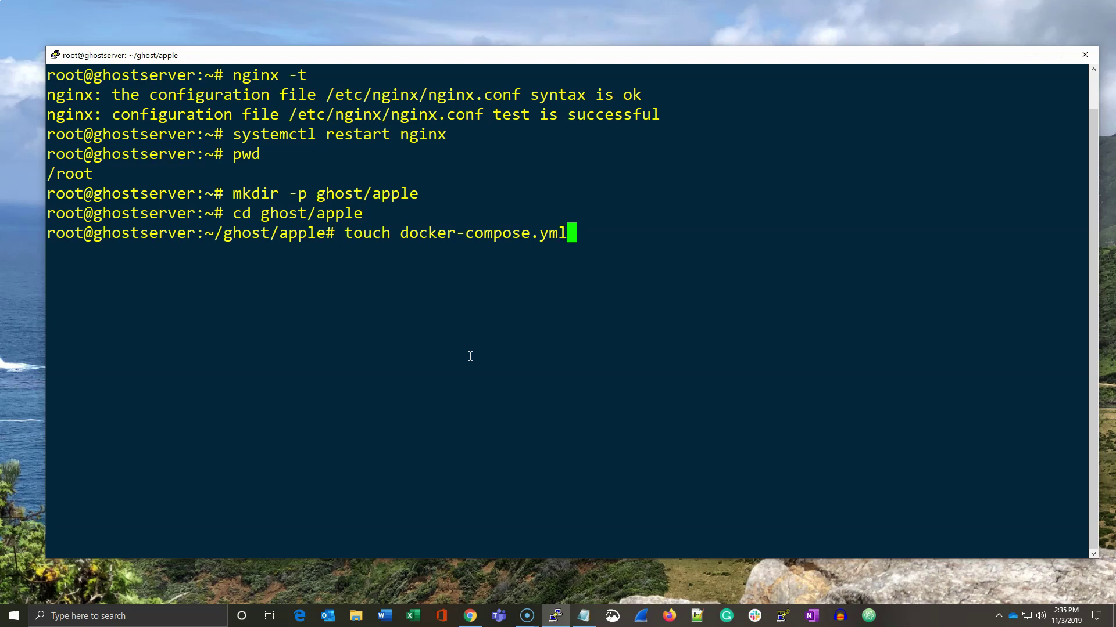
{"action": "key", "text": "Return"}
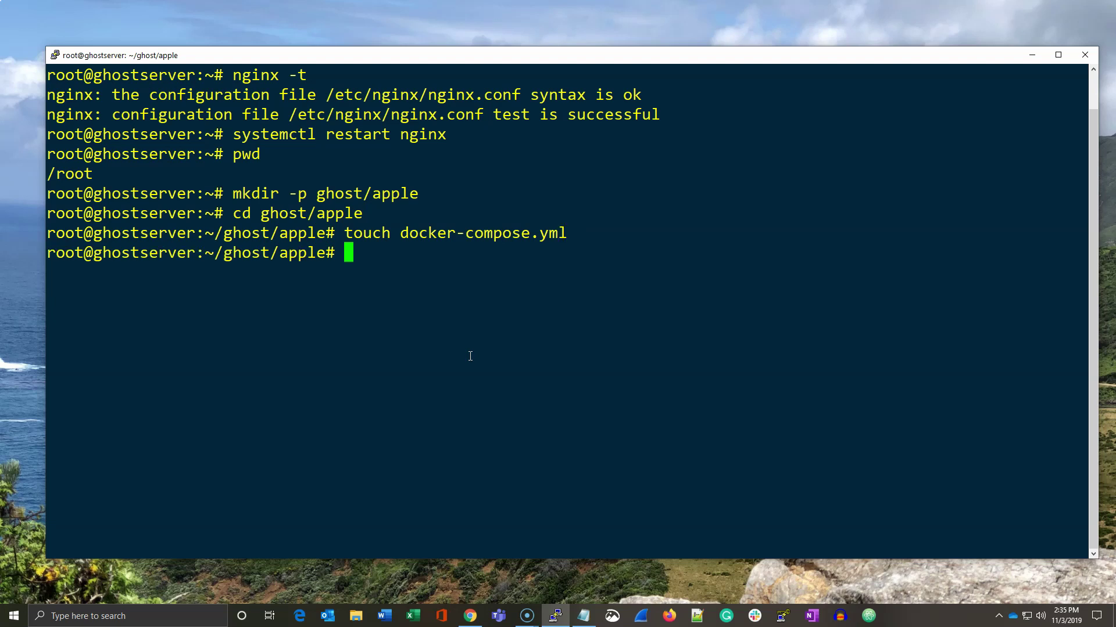
{"action": "type", "text": "vi d"}
{"action": "key", "text": "Tab"}
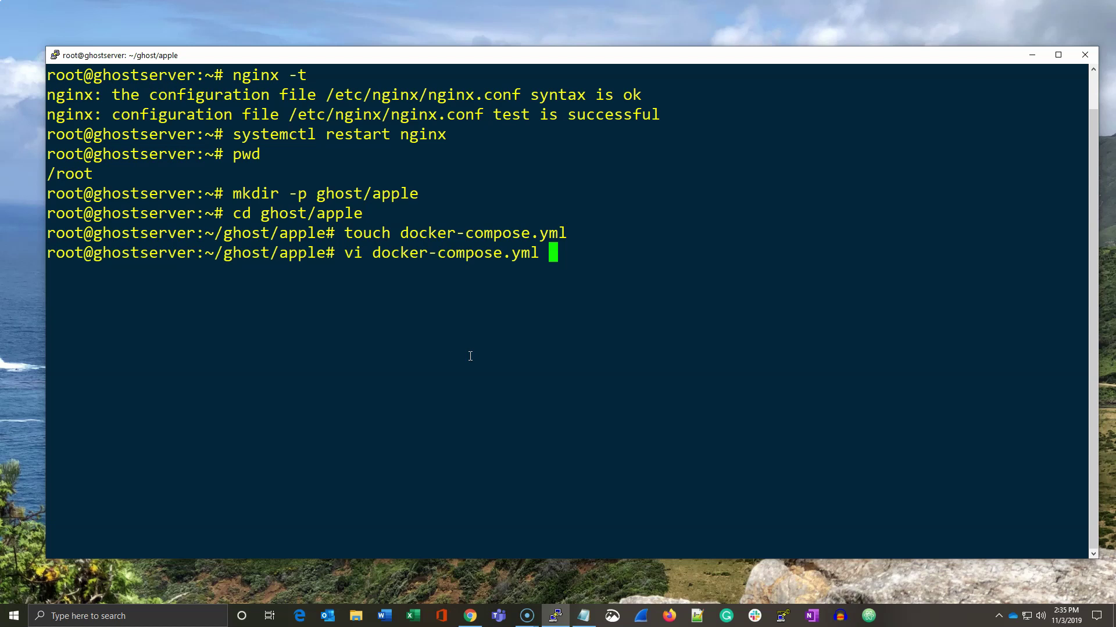
Open docker-compose.yml in vi and paste in the Ghost compose configuration.
{"action": "key", "text": "Return"}
{"action": "key", "text": "i"}
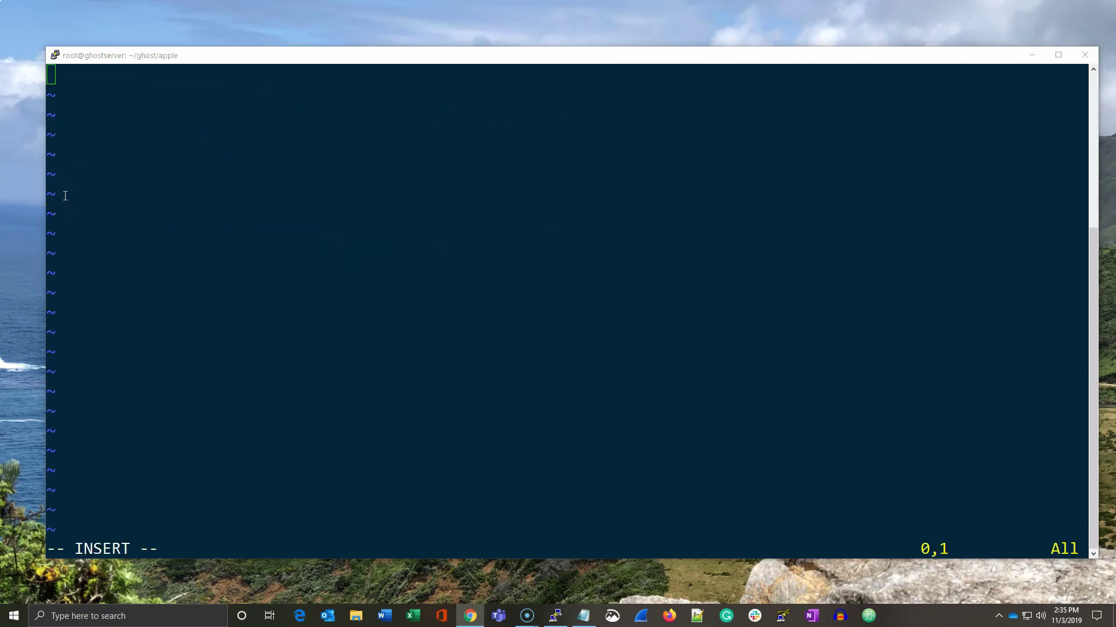
{"action": "left_click", "coordinate": [184, 185]}
{"action": "right_click", "coordinate": [185, 185]}
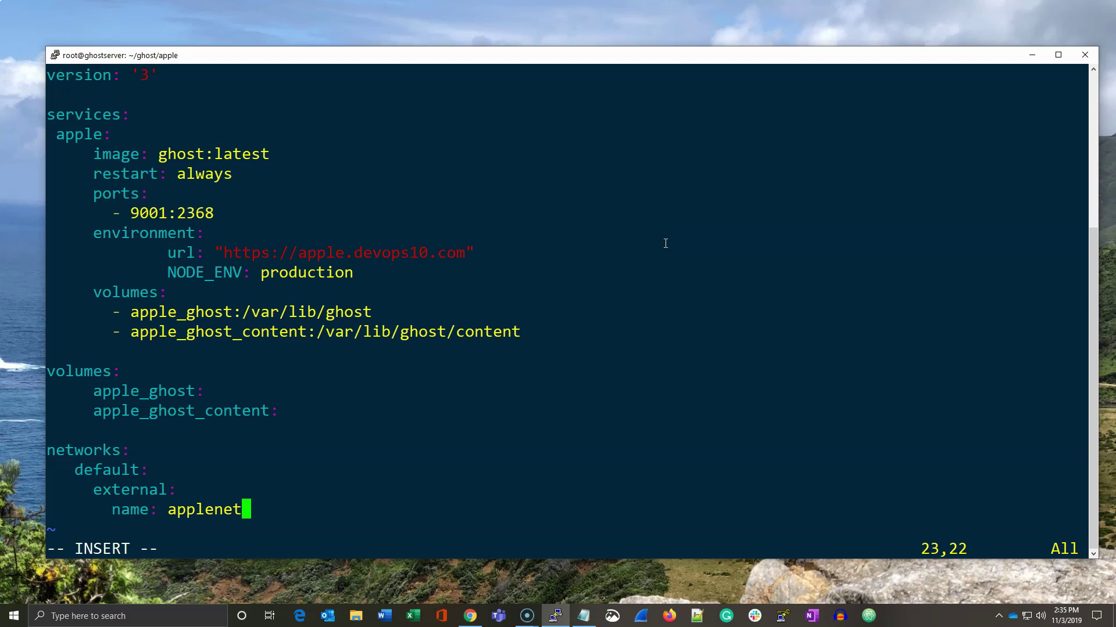
{"action": "key", "text": "Escape"}
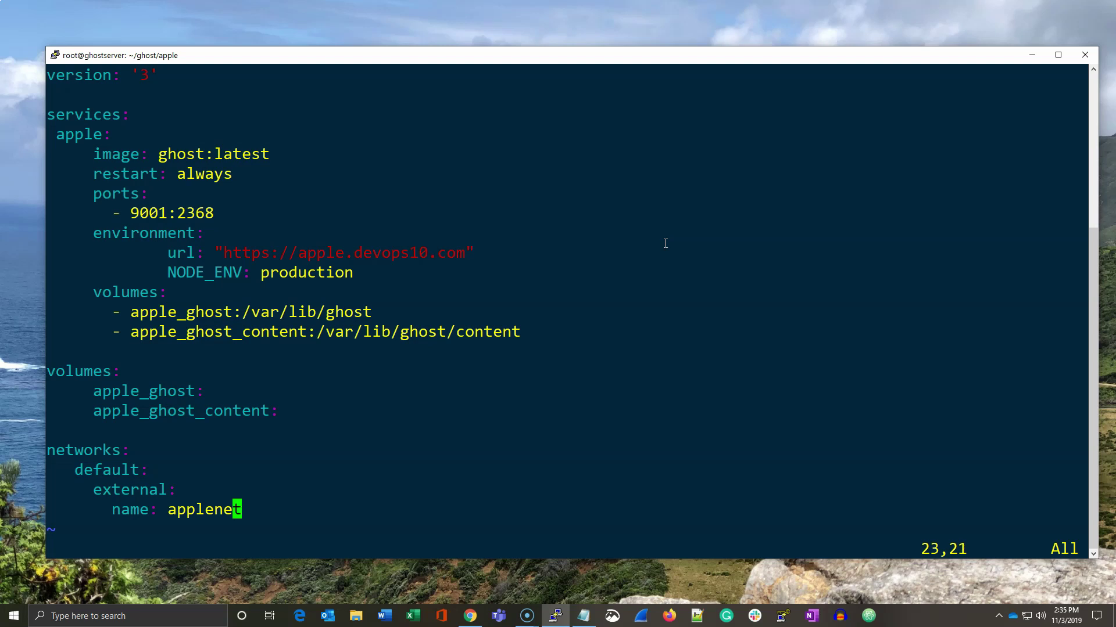
Review host port 9001, the apple_ghost volumes and the applenet network, then save with :wq.
{"action": "left_click_drag", "start_coordinate": [131, 214], "coordinate": [153, 216]}
{"action": "left_click_drag", "start_coordinate": [130, 312], "coordinate": [362, 314]}
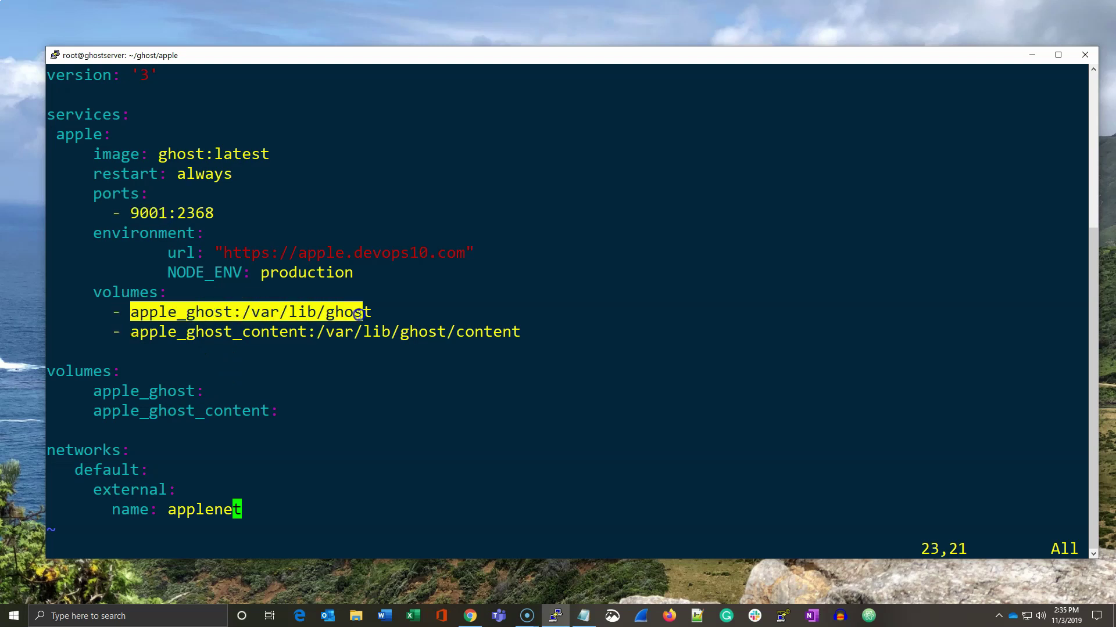
{"action": "left_click_drag", "start_coordinate": [131, 332], "coordinate": [519, 333]}
{"action": "left_click", "coordinate": [327, 464]}
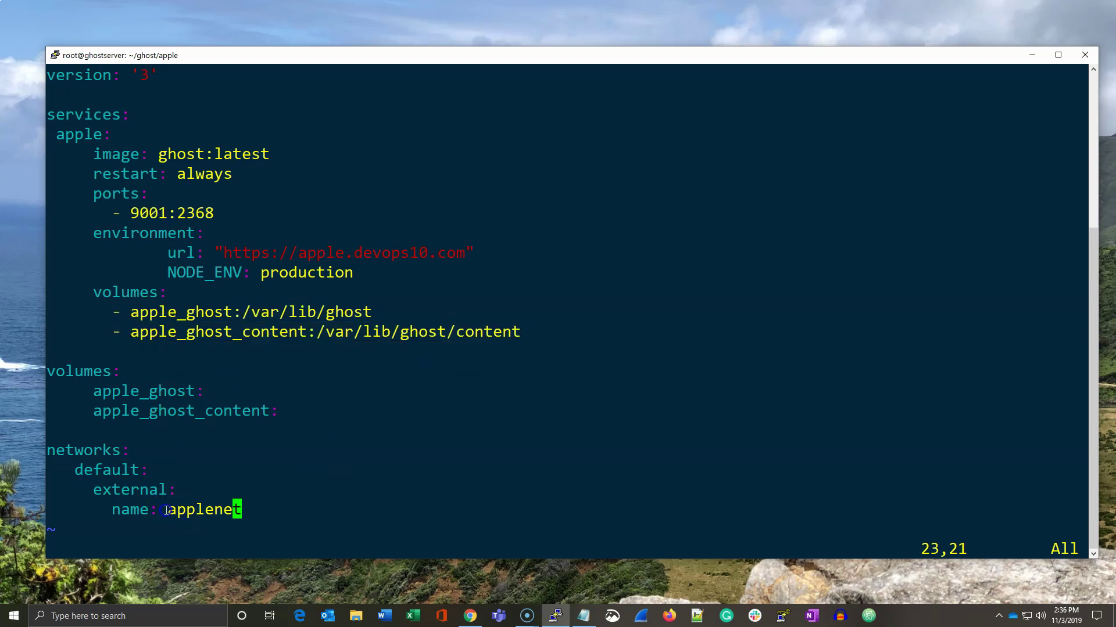
{"action": "left_click_drag", "start_coordinate": [165, 510], "coordinate": [242, 510]}
{"action": "left_click", "coordinate": [282, 498]}
{"action": "type", "text": ":wq"}
{"action": "key", "text": "Return"}
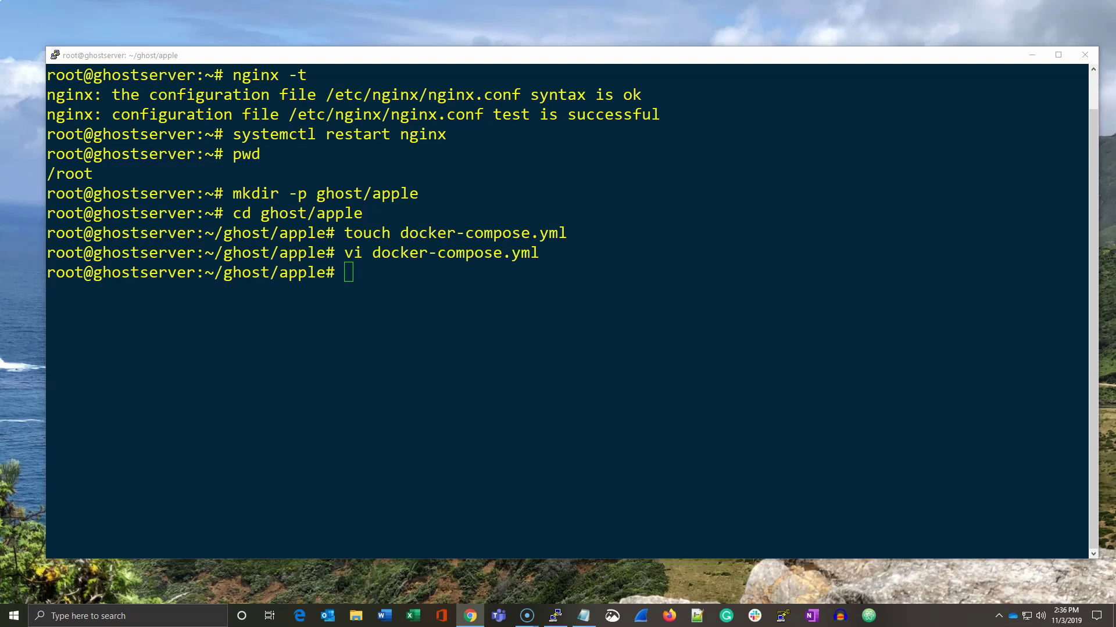
Clear the screen and create the portainer_data Docker volume.
{"action": "left_click", "coordinate": [66, 294]}
{"action": "type", "text": "clear"}
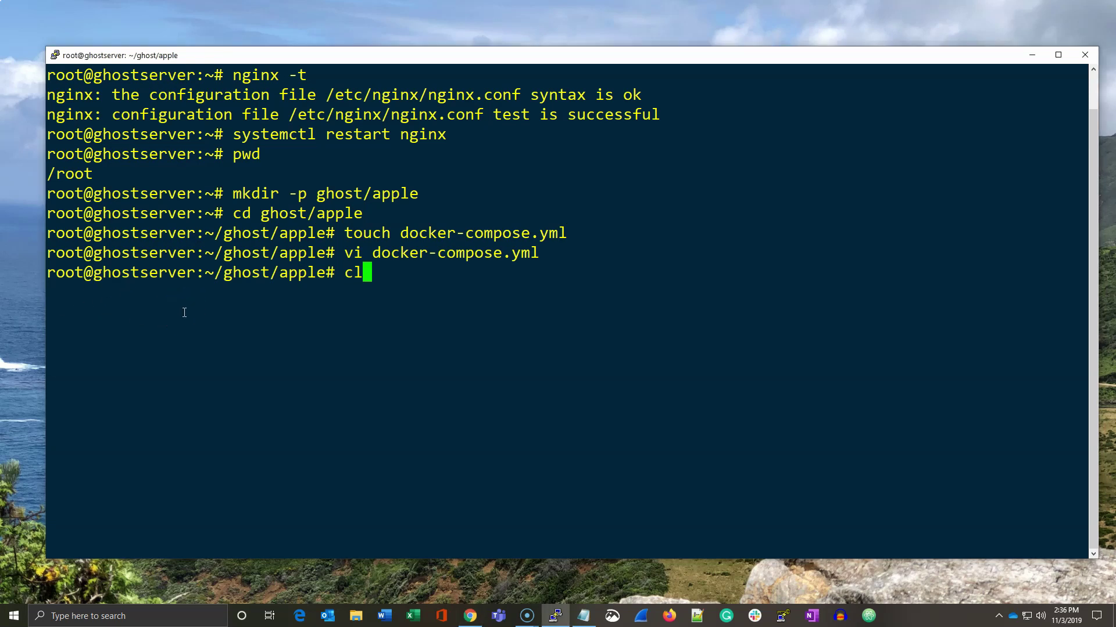
{"action": "key", "text": "Return"}
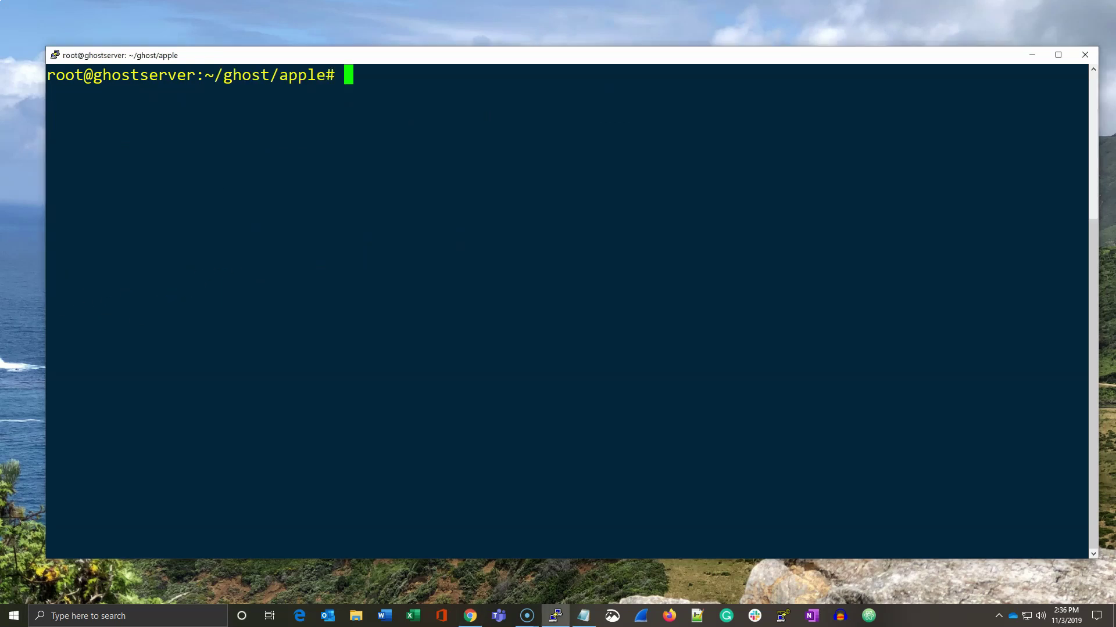
{"action": "right_click", "coordinate": [336, 103]}
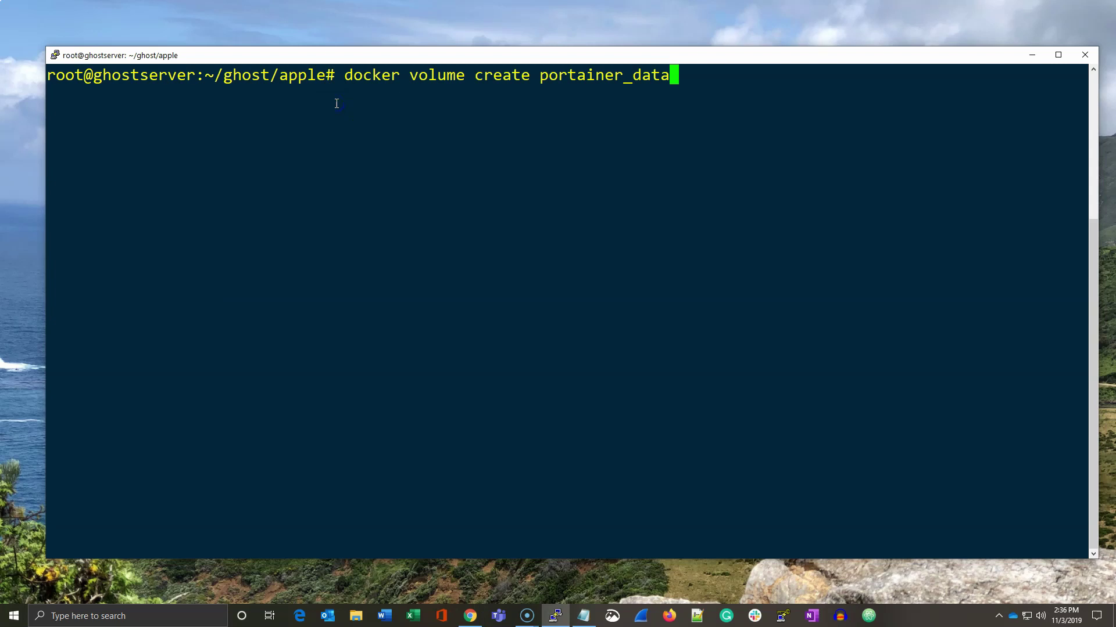
{"action": "key", "text": "Return"}
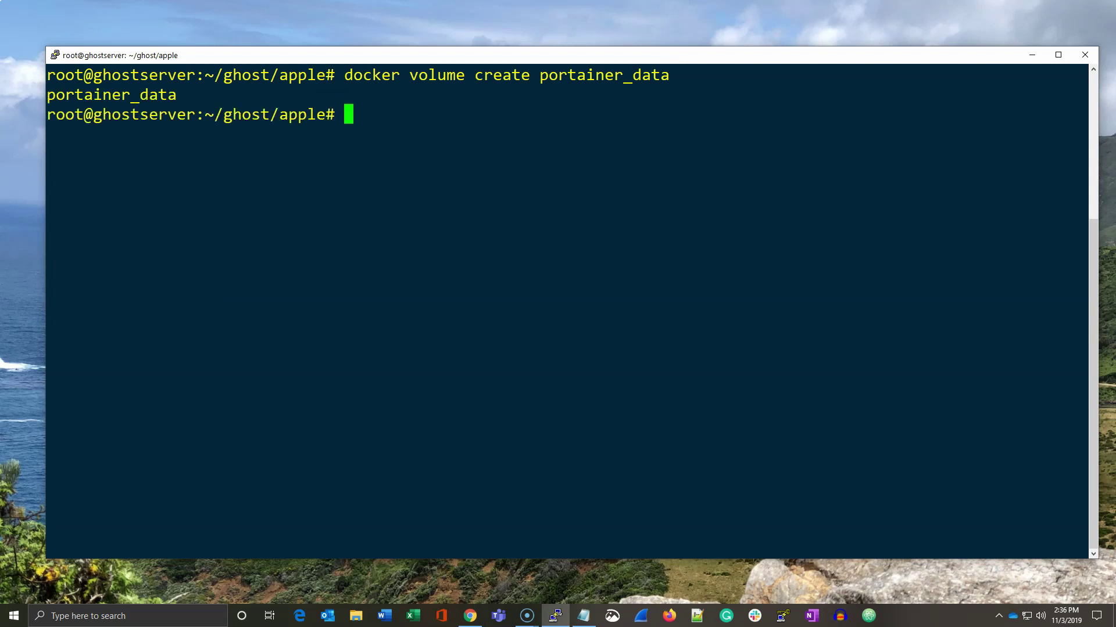
Paste the Portainer docker run command at the prompt without running it.
{"action": "key", "text": "alt+Tab"}
{"action": "left_click", "coordinate": [354, 112]}
{"action": "right_click", "coordinate": [354, 112]}
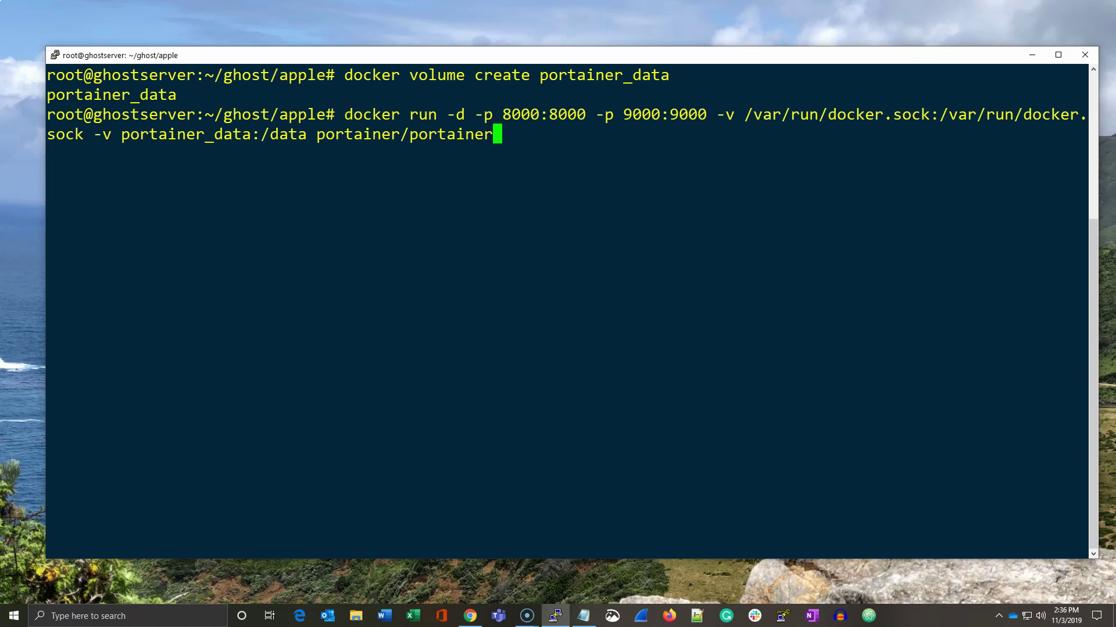
{"action": "key", "text": "alt+Tab"}
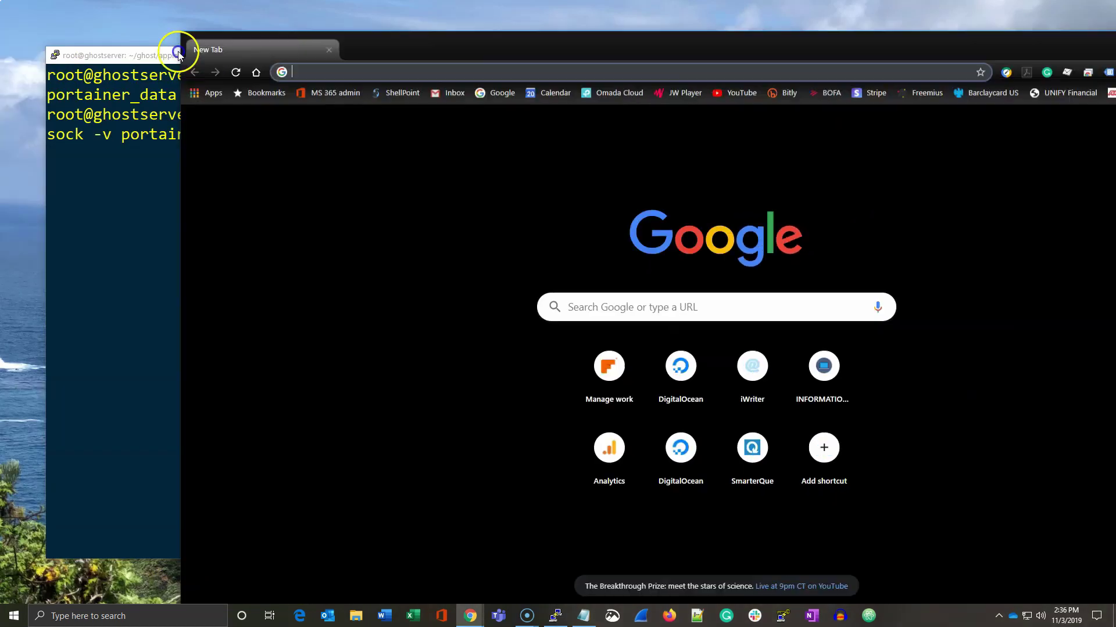
Open portainer.io's installation page and select the Linux portainer_data and docker run commands.
{"action": "left_click_drag", "start_coordinate": [149, 44], "coordinate": [161, 62]}
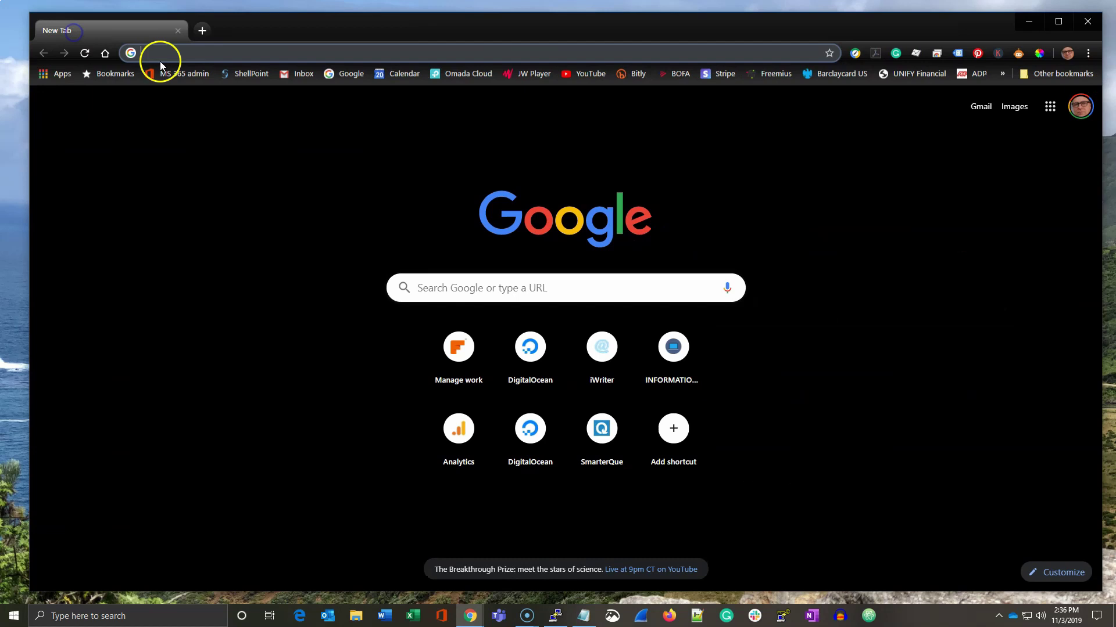
{"action": "type", "text": "po"}
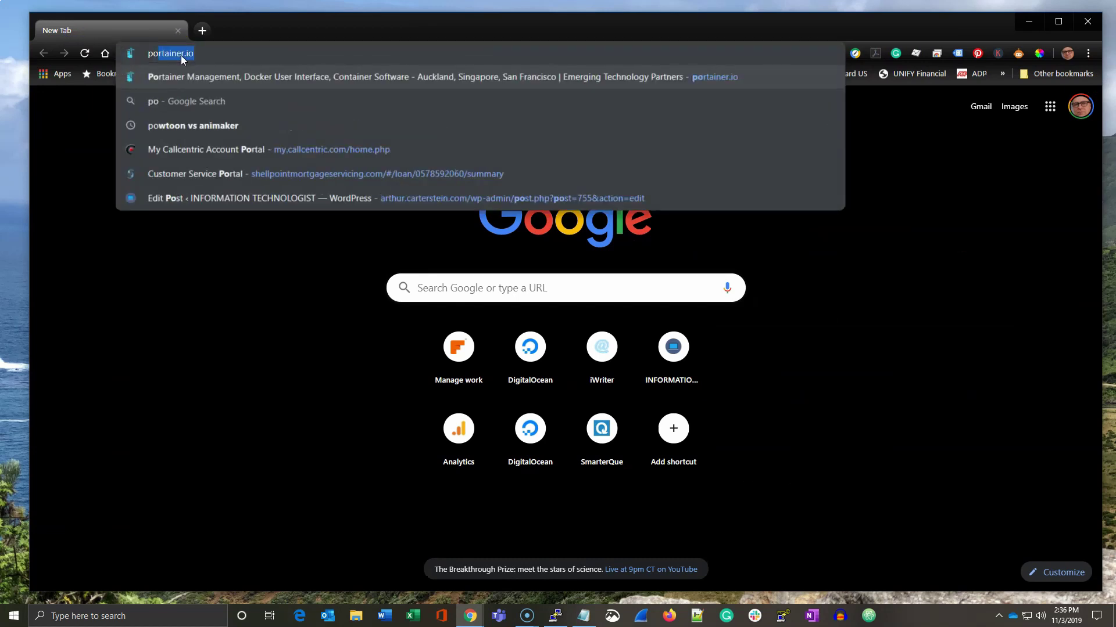
{"action": "type", "text": "rtainer"}
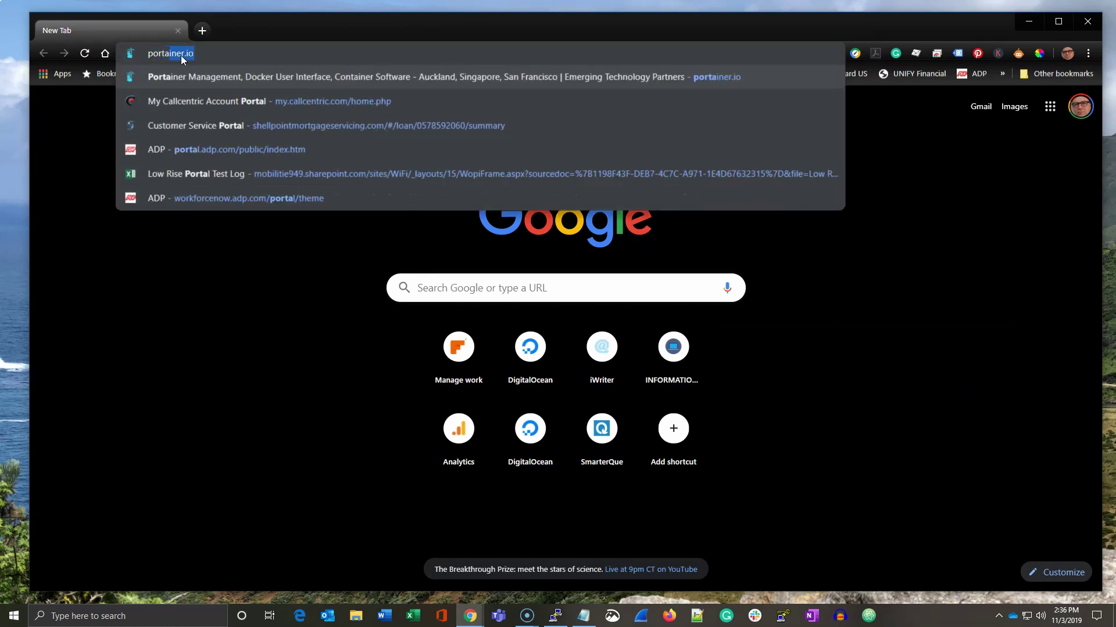
{"action": "key", "text": "Return"}
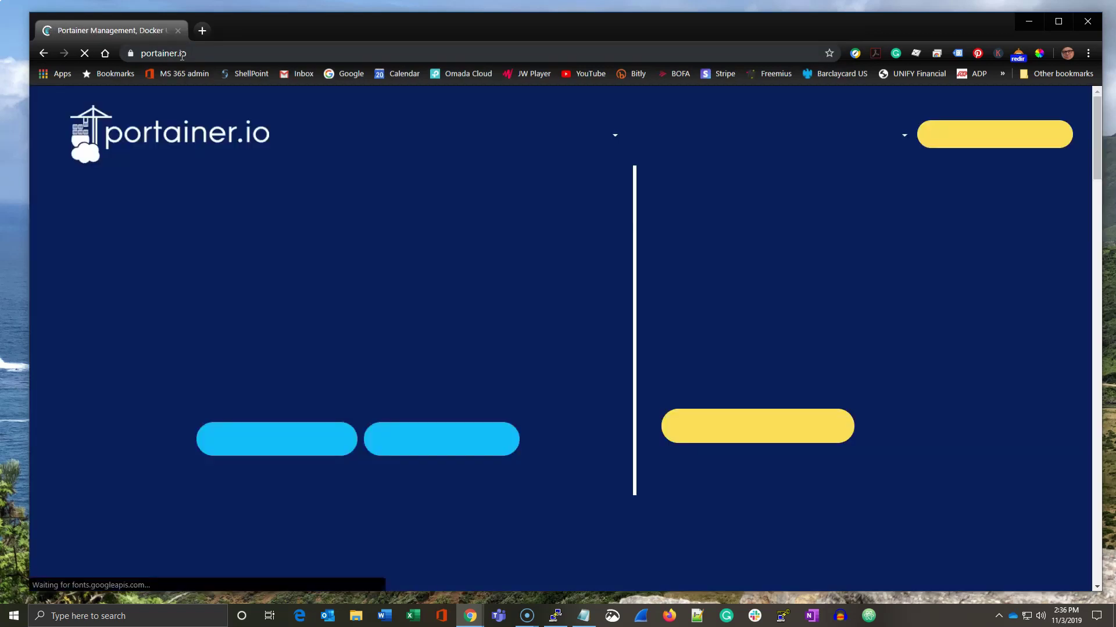
{"action": "left_click", "coordinate": [299, 412]}
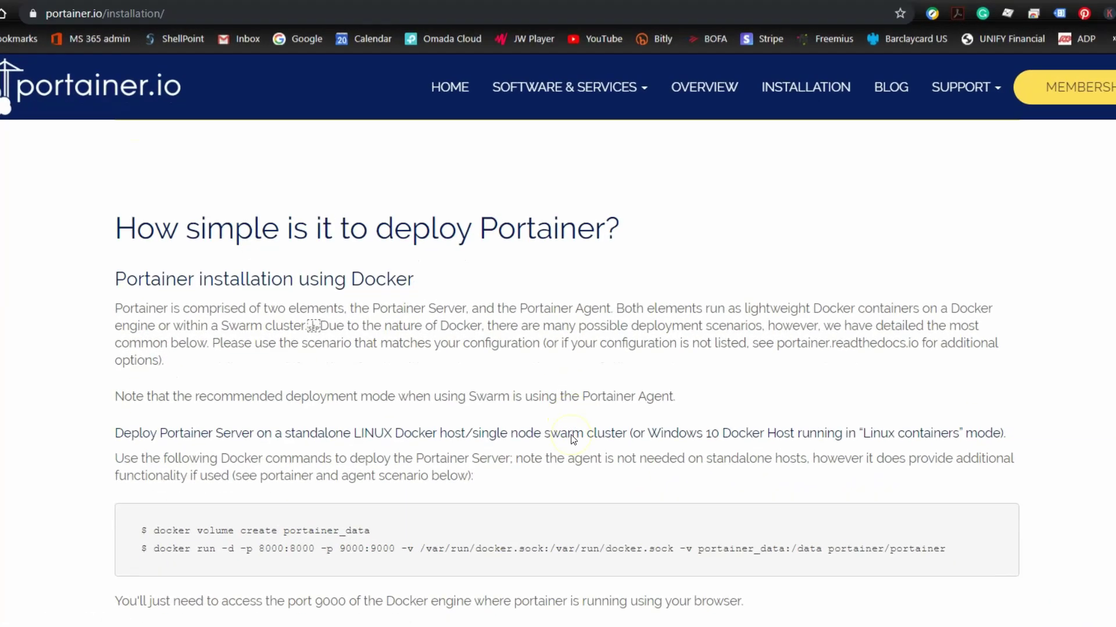
{"action": "scroll", "coordinate": [564, 393], "scroll_direction": "down", "scroll_amount": 5}
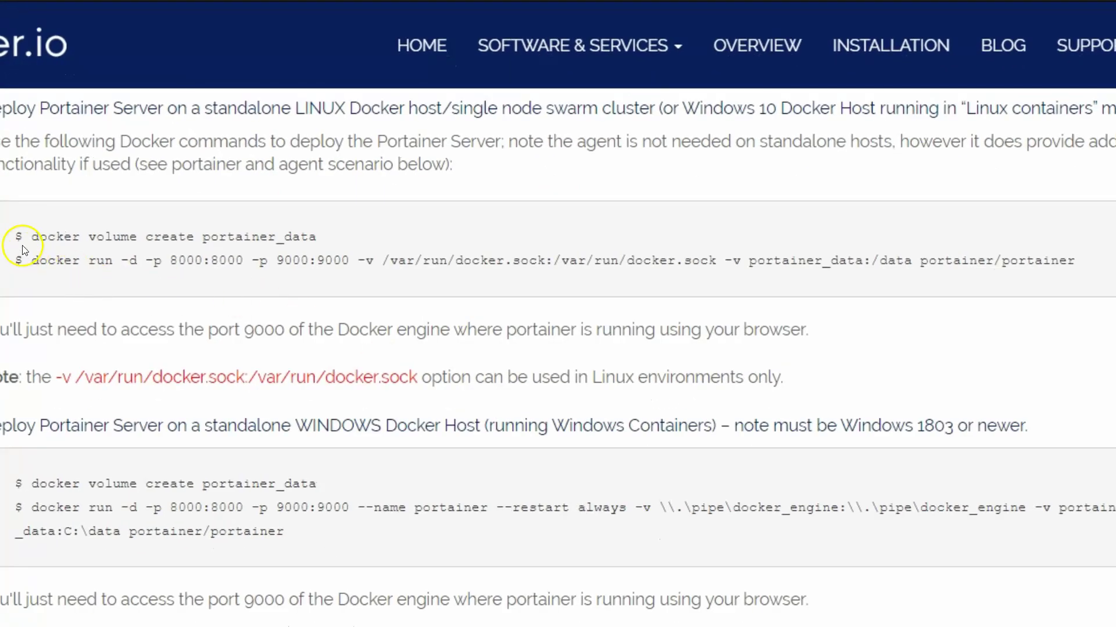
{"action": "left_click_drag", "start_coordinate": [31, 237], "coordinate": [451, 236]}
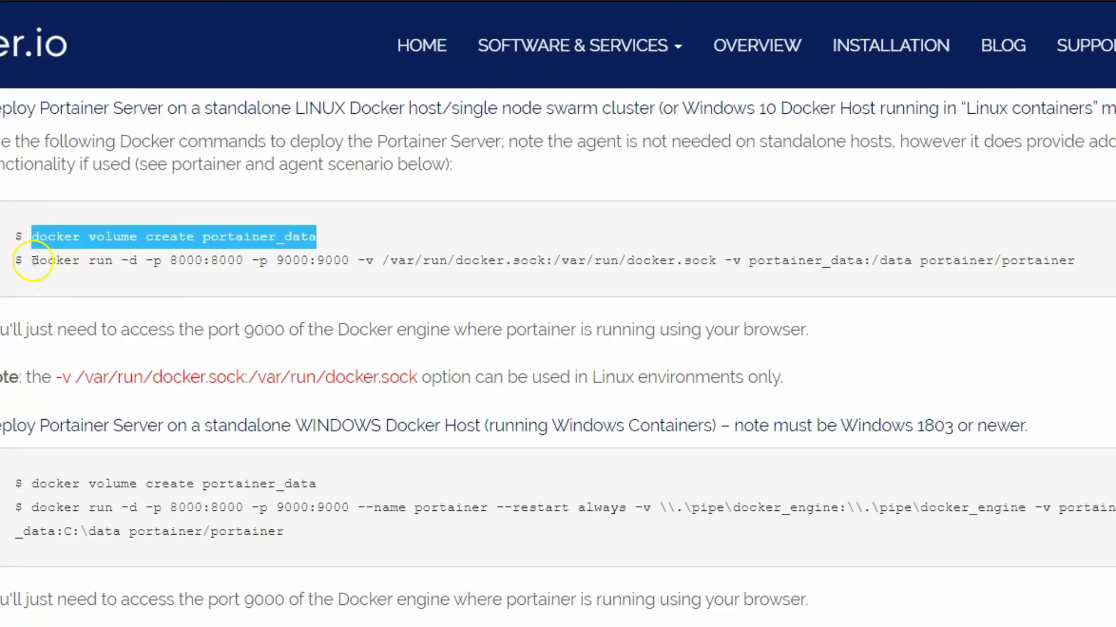
{"action": "left_click_drag", "start_coordinate": [31, 260], "coordinate": [1075, 259]}
{"action": "key", "text": "ctrl+c"}
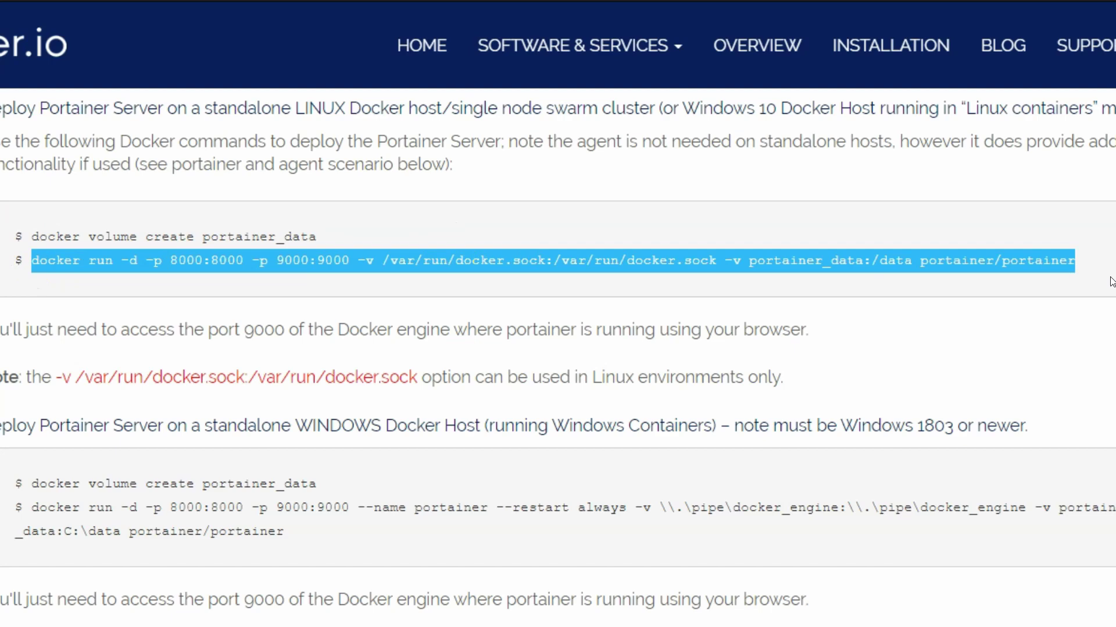
{"action": "left_click", "coordinate": [912, 360]}
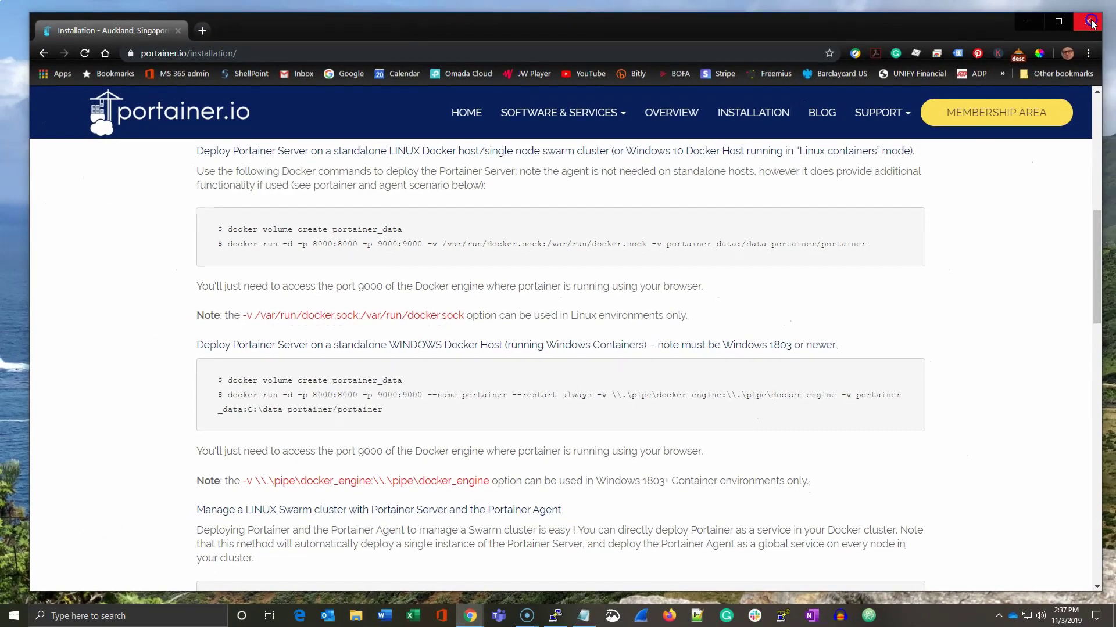
Start the Portainer container and confirm with docker ps that ports 8000 and 9000 are published.
{"action": "left_click", "coordinate": [1092, 22]}
{"action": "key", "text": "shift+Insert"}
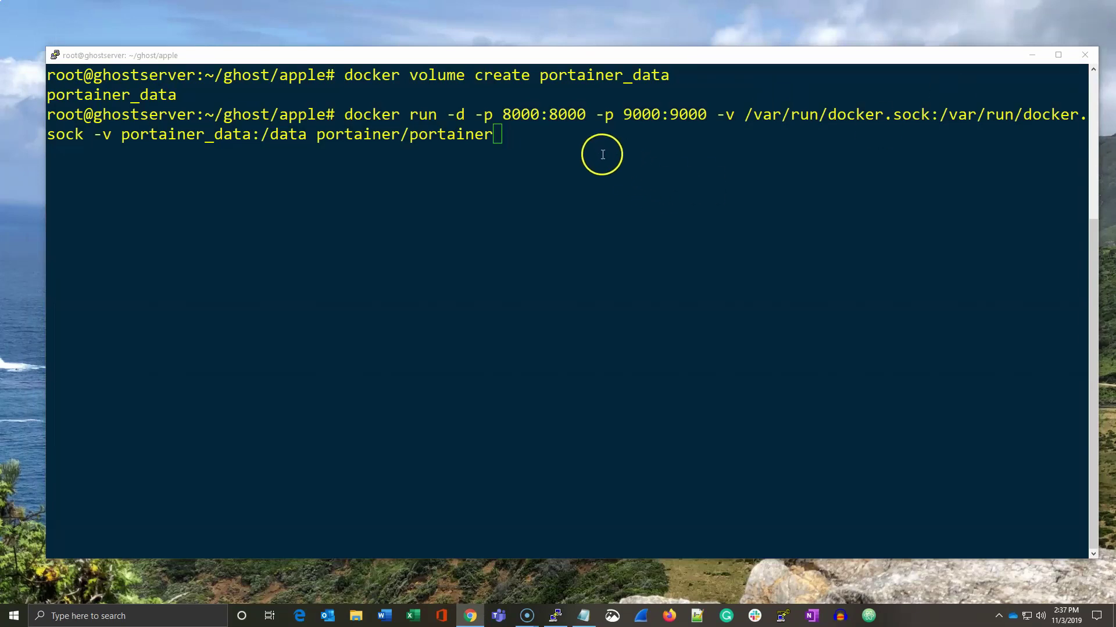
{"action": "left_click", "coordinate": [602, 154]}
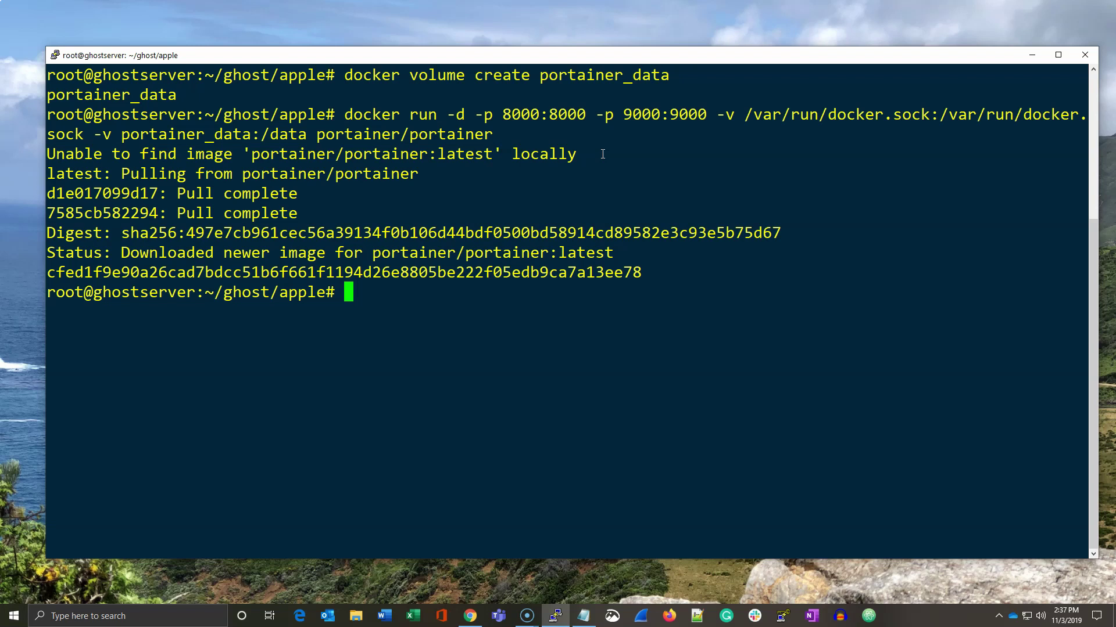
{"action": "type", "text": "docker ps"}
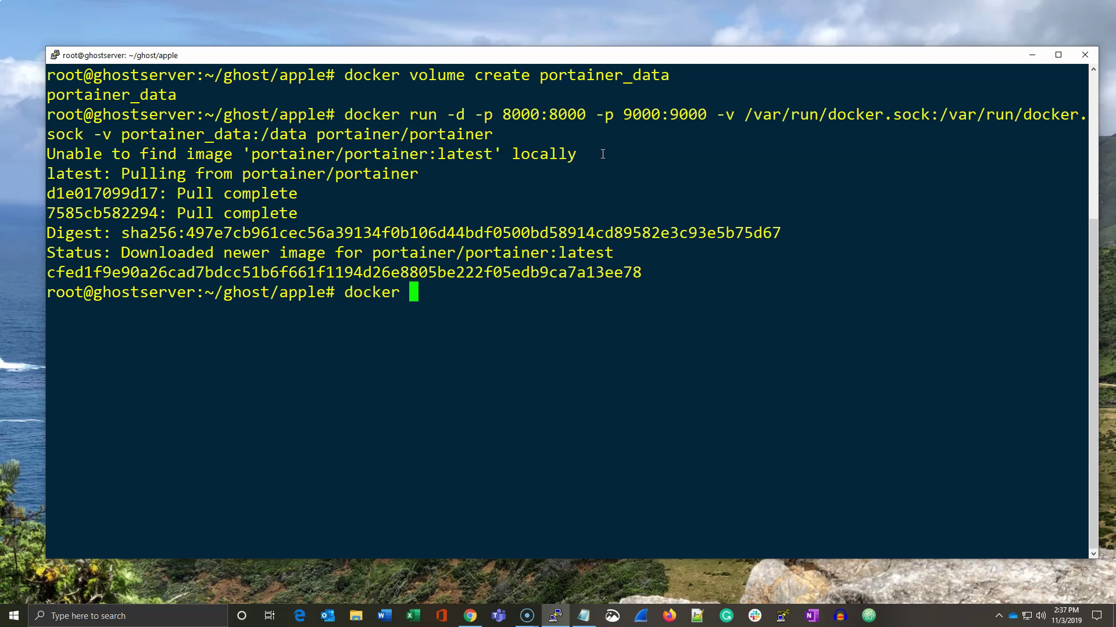
{"action": "key", "text": "Return"}
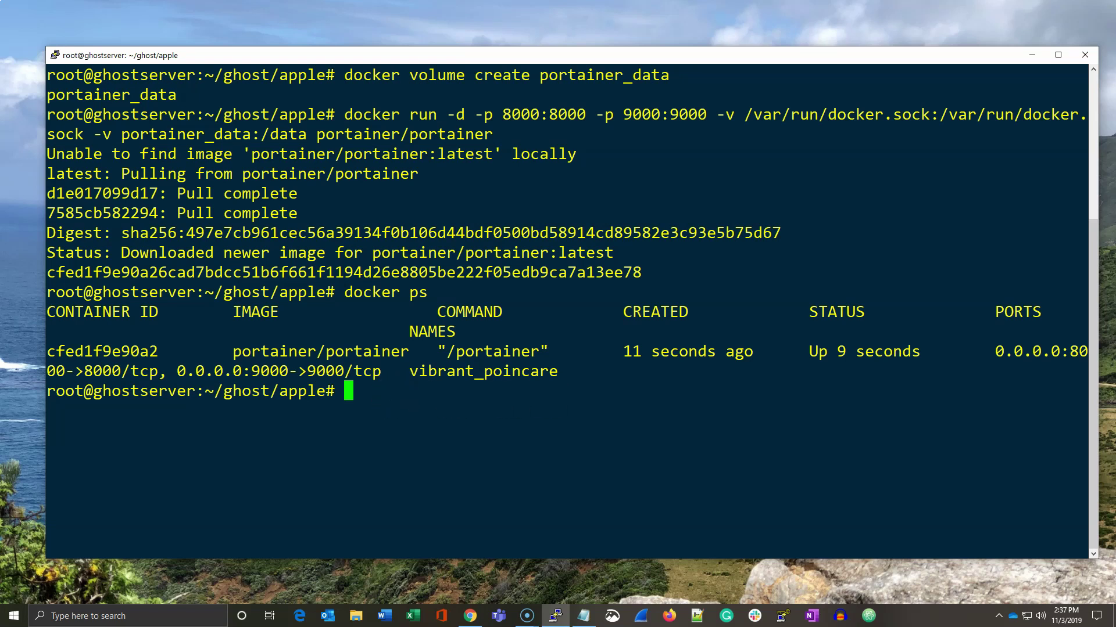
{"action": "left_click", "coordinate": [471, 616]}
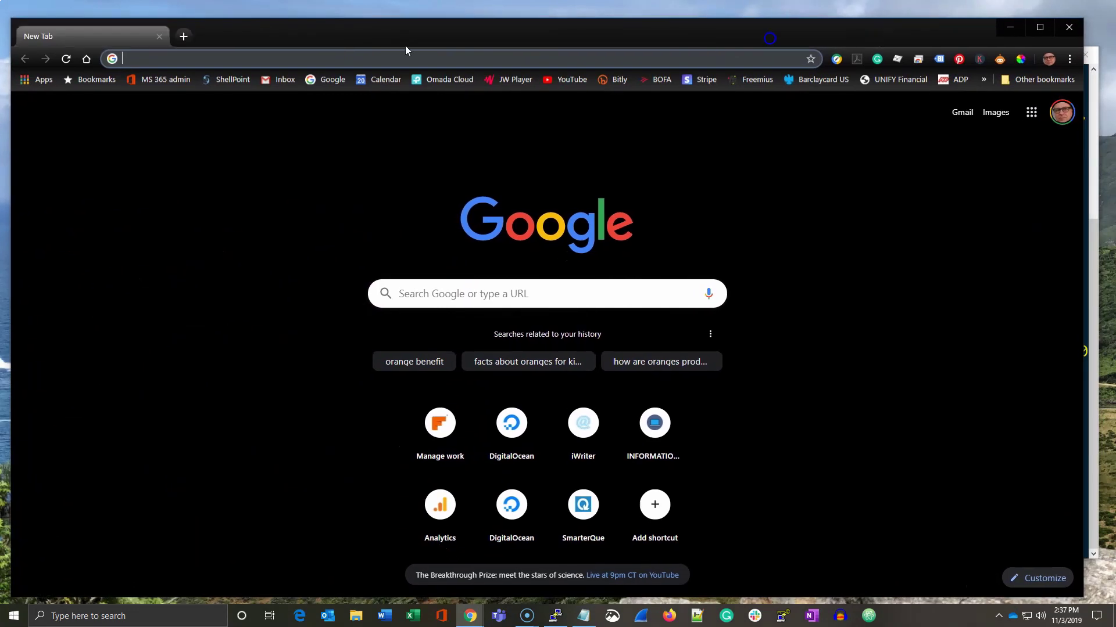
Create Portainer admin user 'admin' with a confirmed password at ghostserver.devops10.com:9000.
{"action": "left_click", "coordinate": [154, 59]}
{"action": "type", "text": "ghostser"}
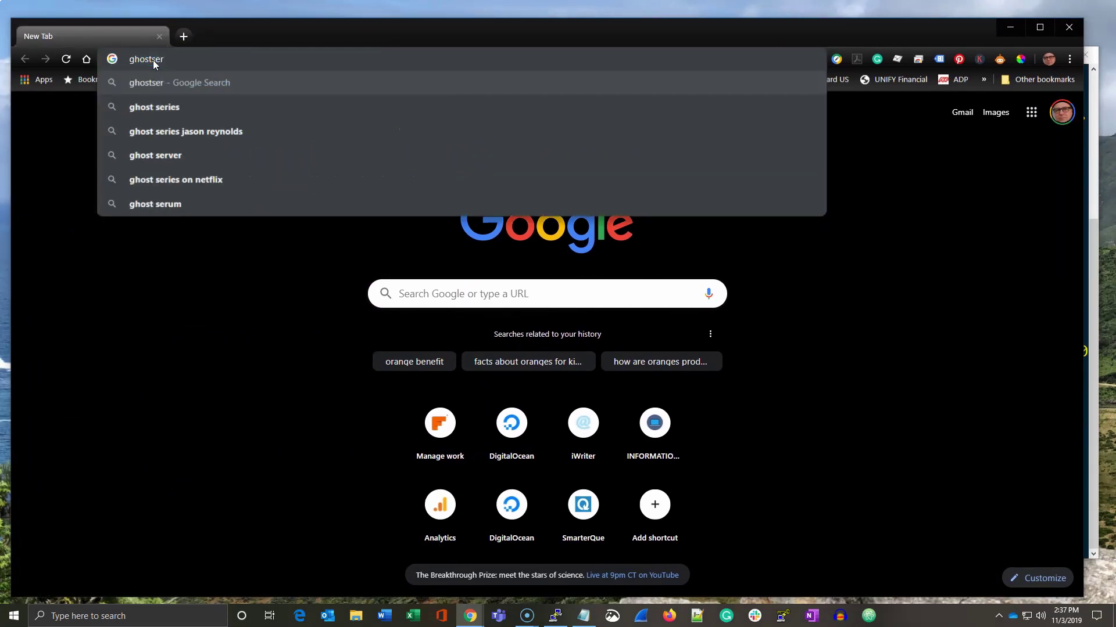
{"action": "type", "text": "ver.de"}
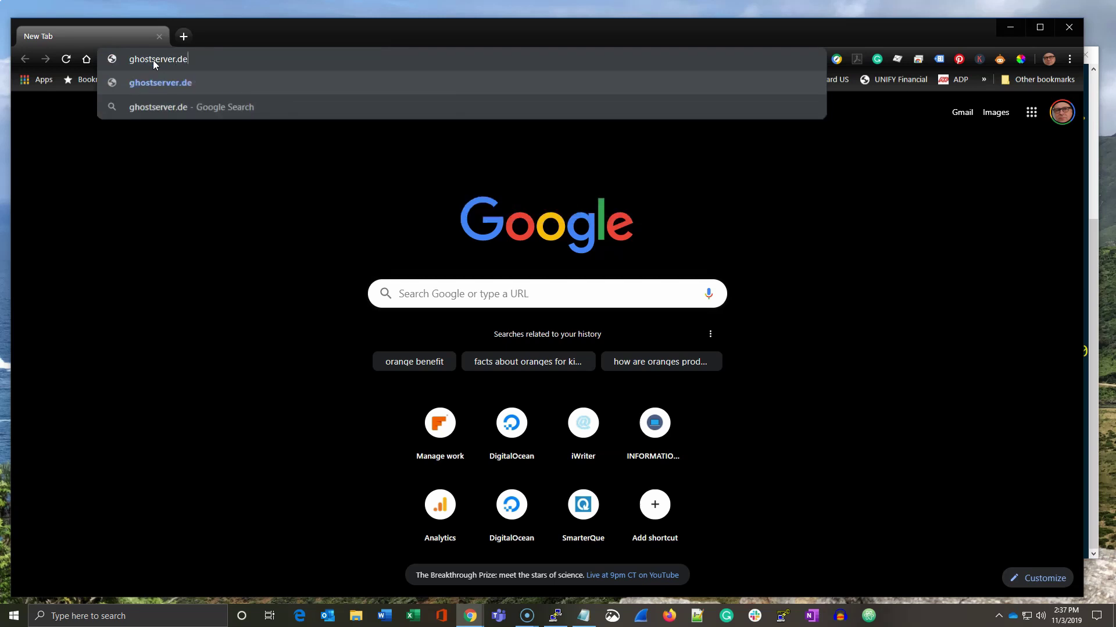
{"action": "type", "text": "vops10.com"}
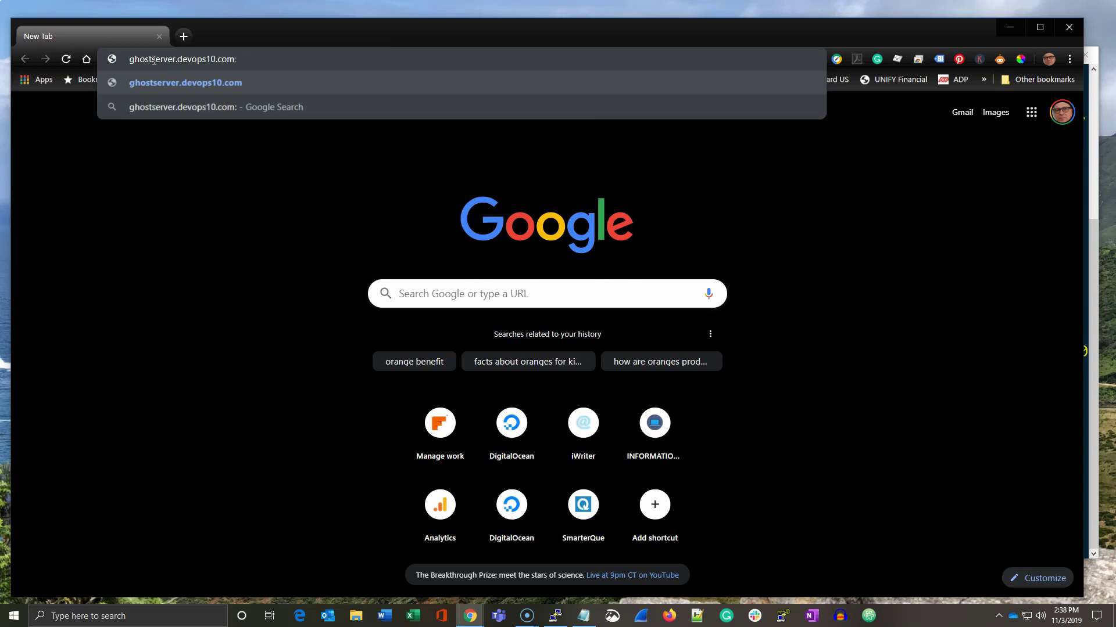
{"action": "type", "text": ":9000"}
{"action": "key", "text": "Return"}
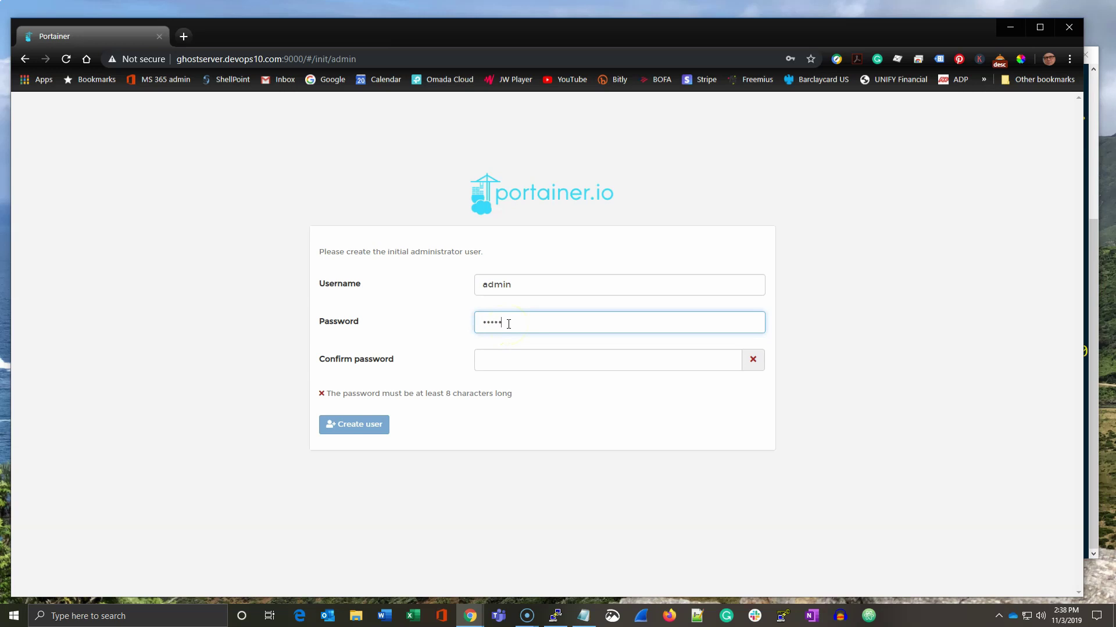
{"action": "type", "text": "***"}
{"action": "key", "text": "Tab"}
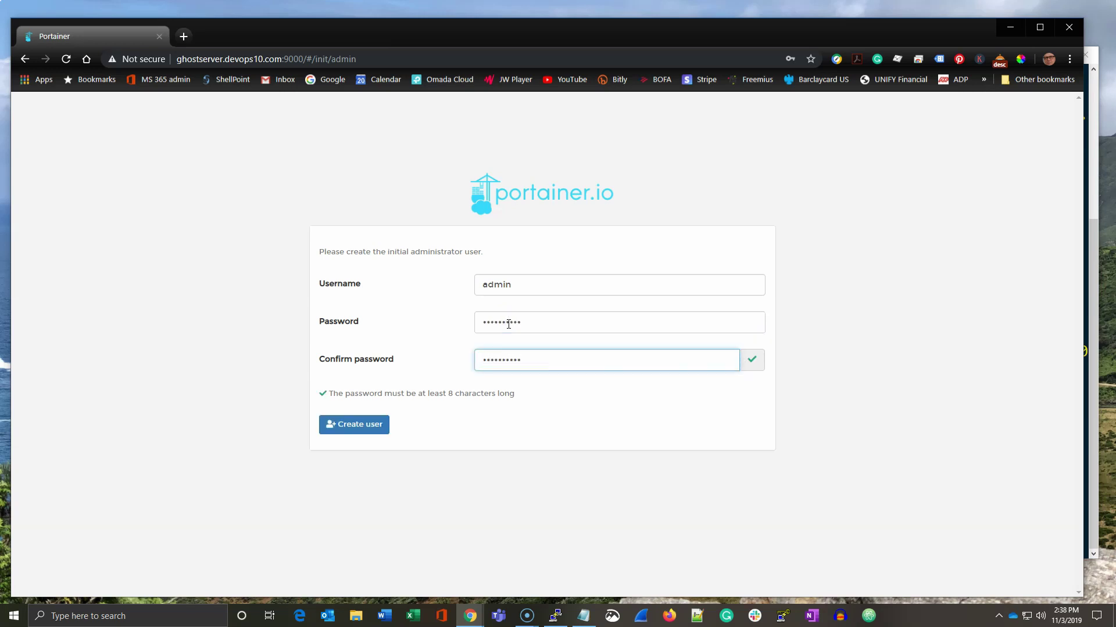
{"action": "left_click", "coordinate": [354, 424]}
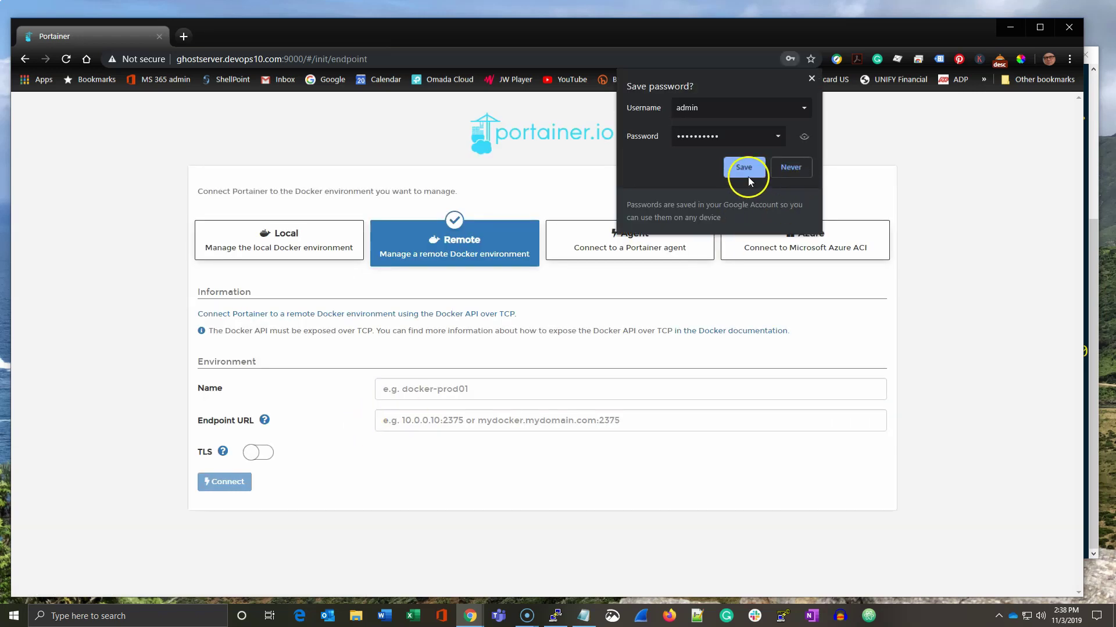
Connect Portainer to the local Docker environment.
{"action": "left_click", "coordinate": [743, 167]}
{"action": "left_click", "coordinate": [299, 249]}
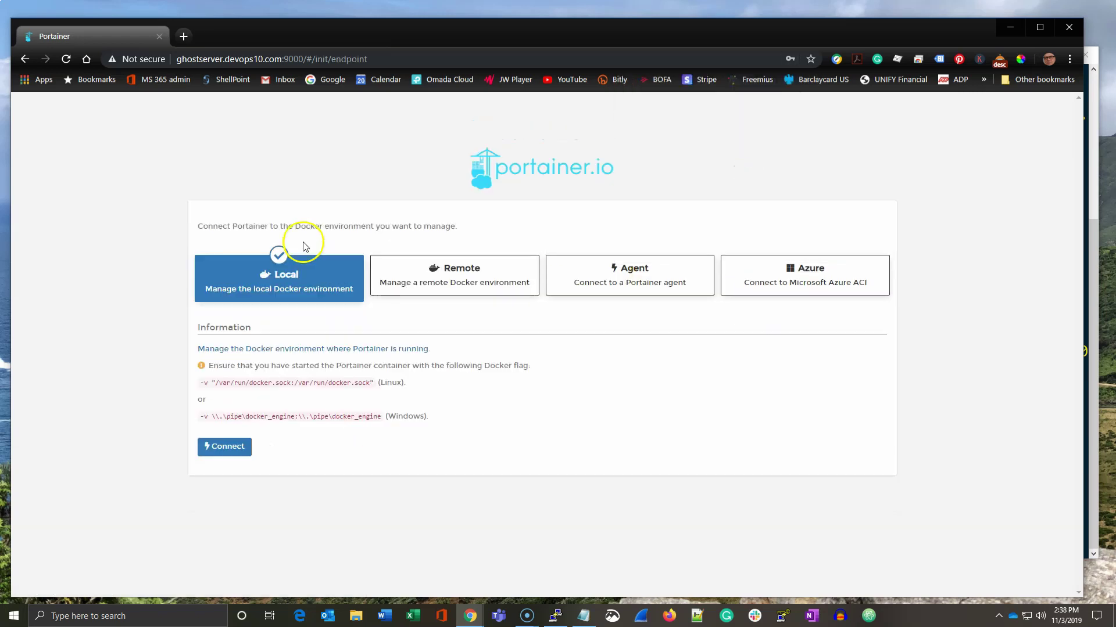
{"action": "left_click", "coordinate": [229, 446]}
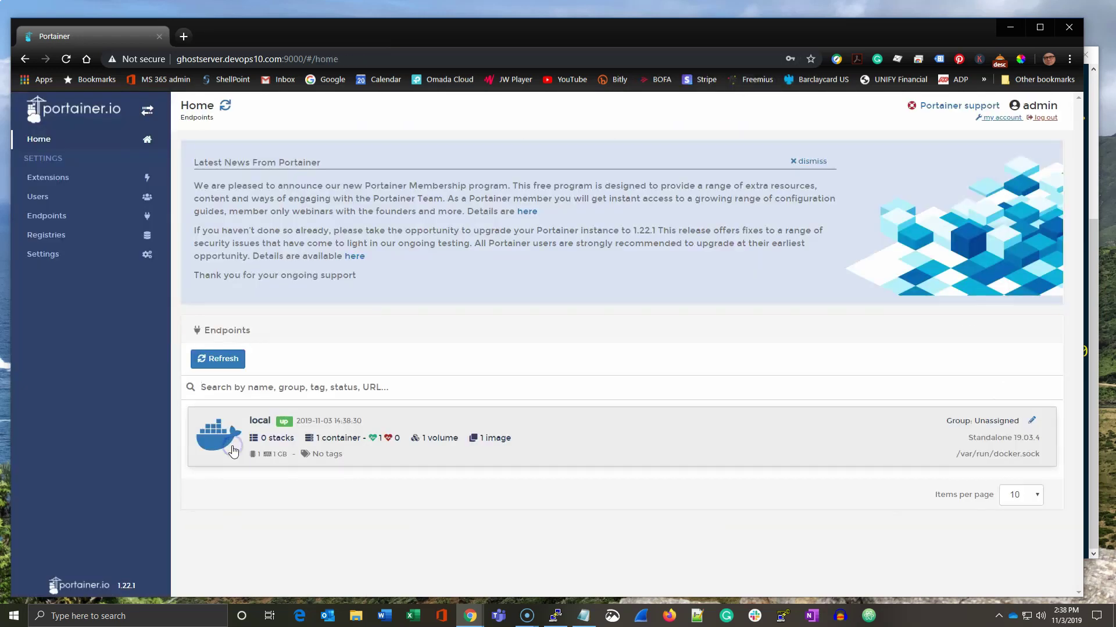
{"action": "left_click", "coordinate": [811, 162]}
Rename the vibrant_poincare container to portainer.
{"action": "left_click", "coordinate": [560, 262]}
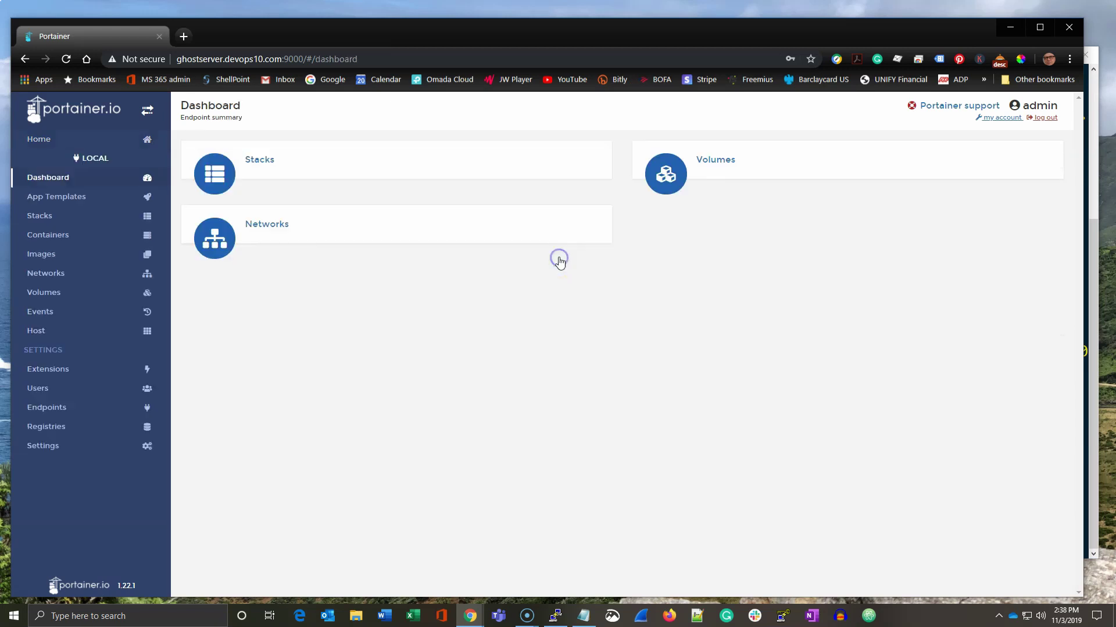
{"action": "left_click", "coordinate": [727, 295]}
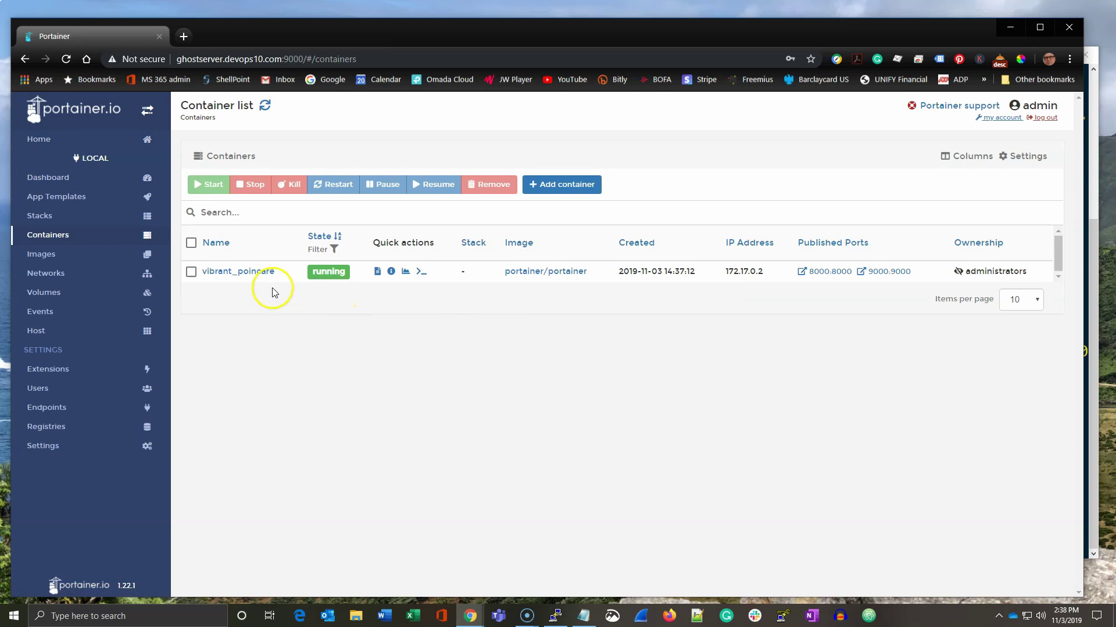
{"action": "left_click", "coordinate": [262, 271]}
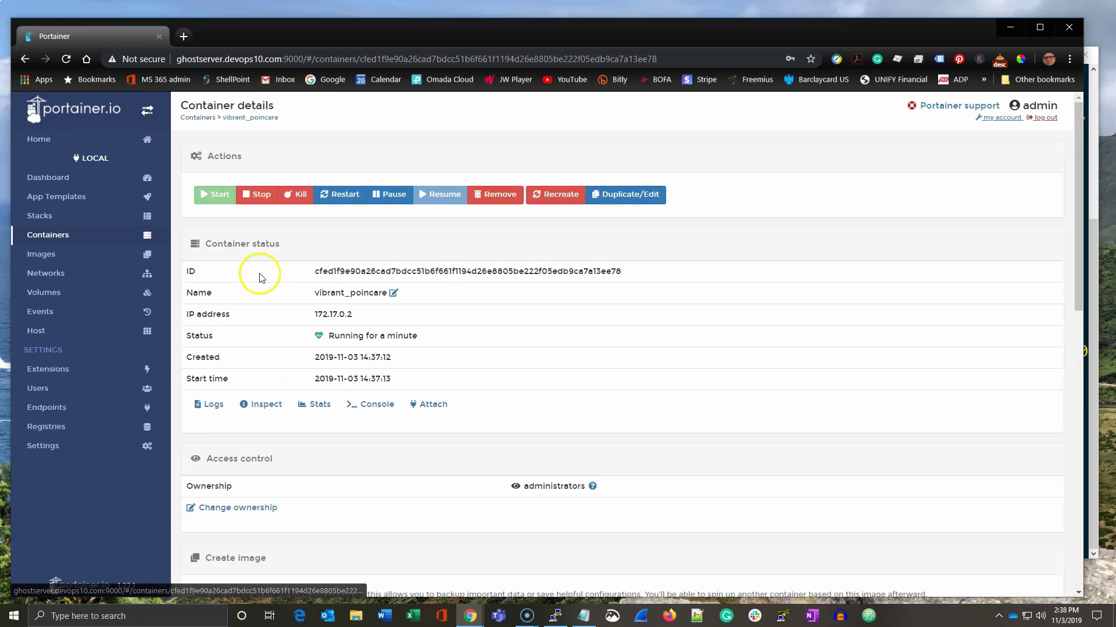
{"action": "left_click", "coordinate": [393, 292]}
{"action": "left_click_drag", "start_coordinate": [391, 292], "coordinate": [277, 294]}
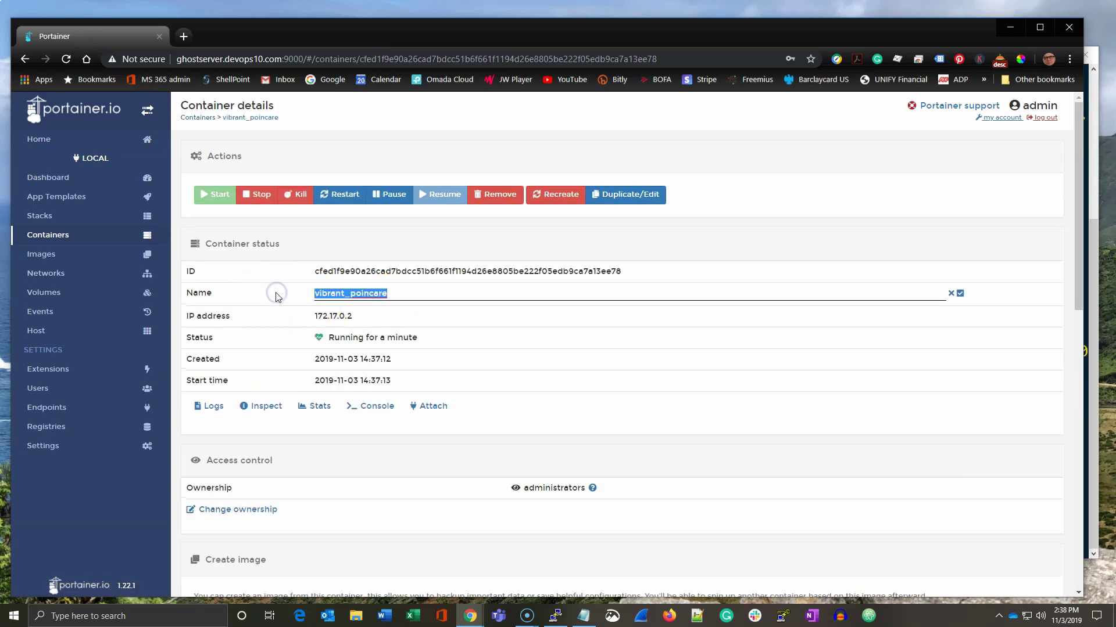
{"action": "type", "text": "portainer"}
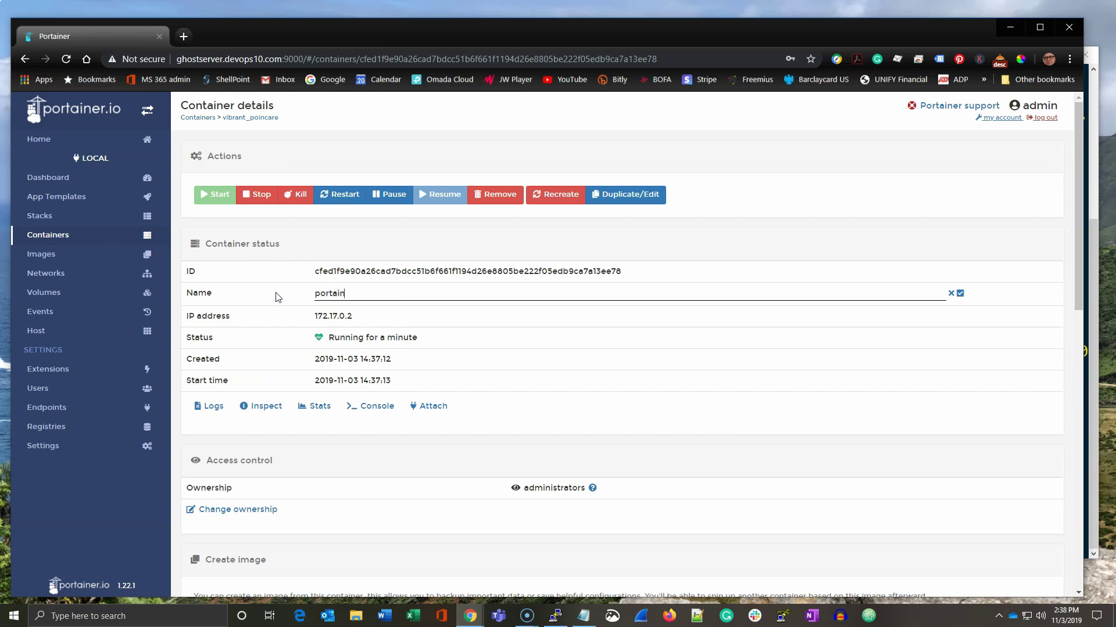
{"action": "left_click", "coordinate": [959, 293]}
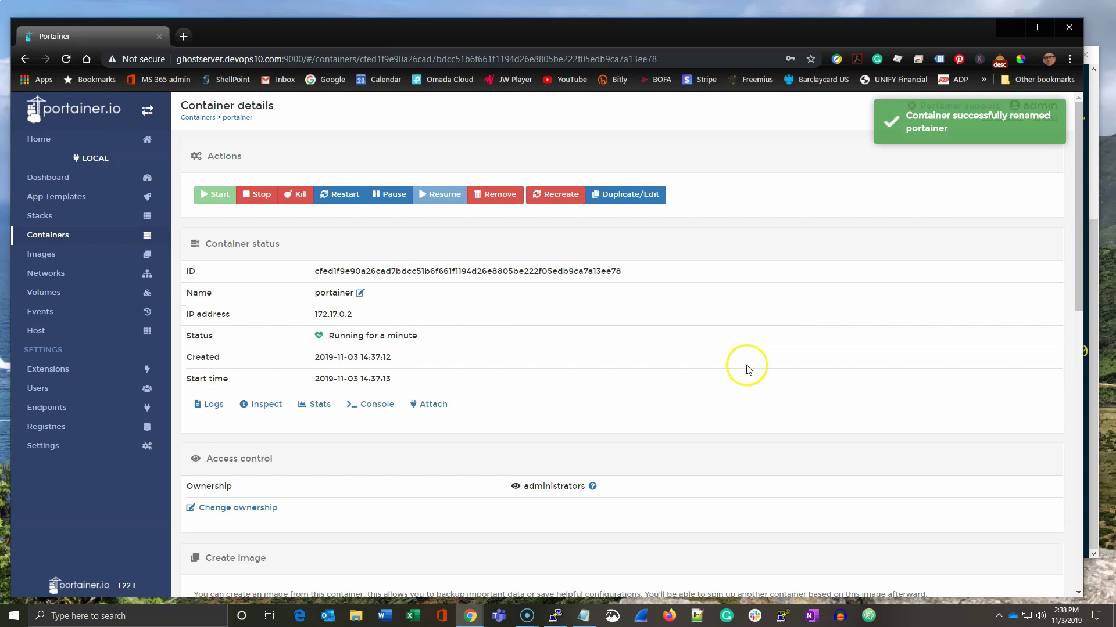
{"action": "key", "text": "ctrl+plus"}
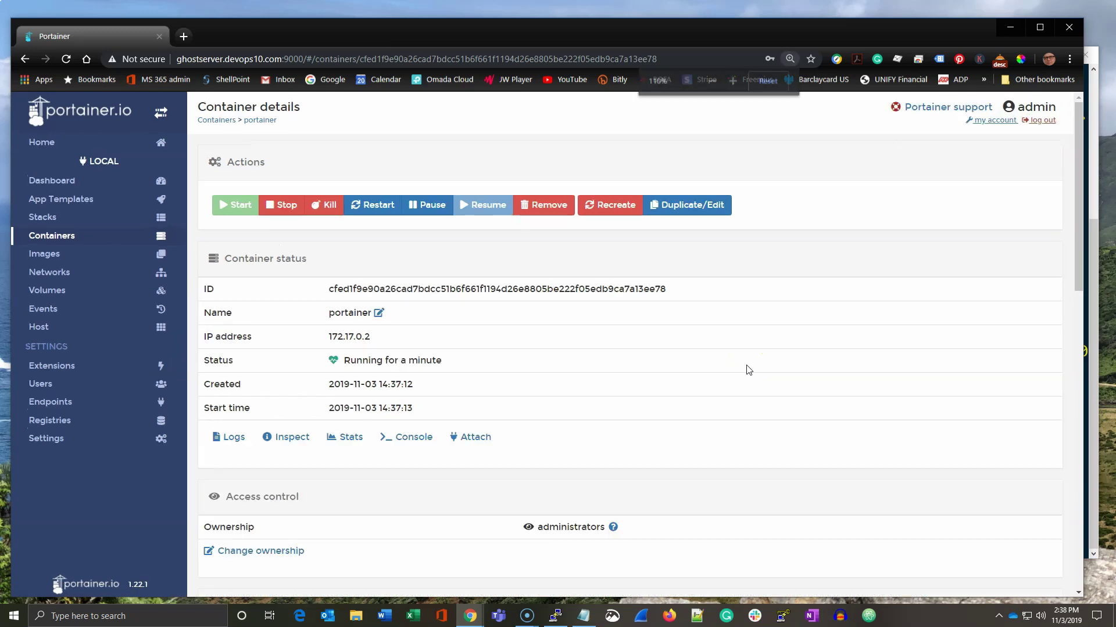
Add network applenet with subnet 192.168.10.0/24, gateway 192.168.10.1, manual attachment enabled.
{"action": "left_click", "coordinate": [50, 269]}
{"action": "left_click", "coordinate": [333, 195]}
{"action": "left_click", "coordinate": [331, 172]}
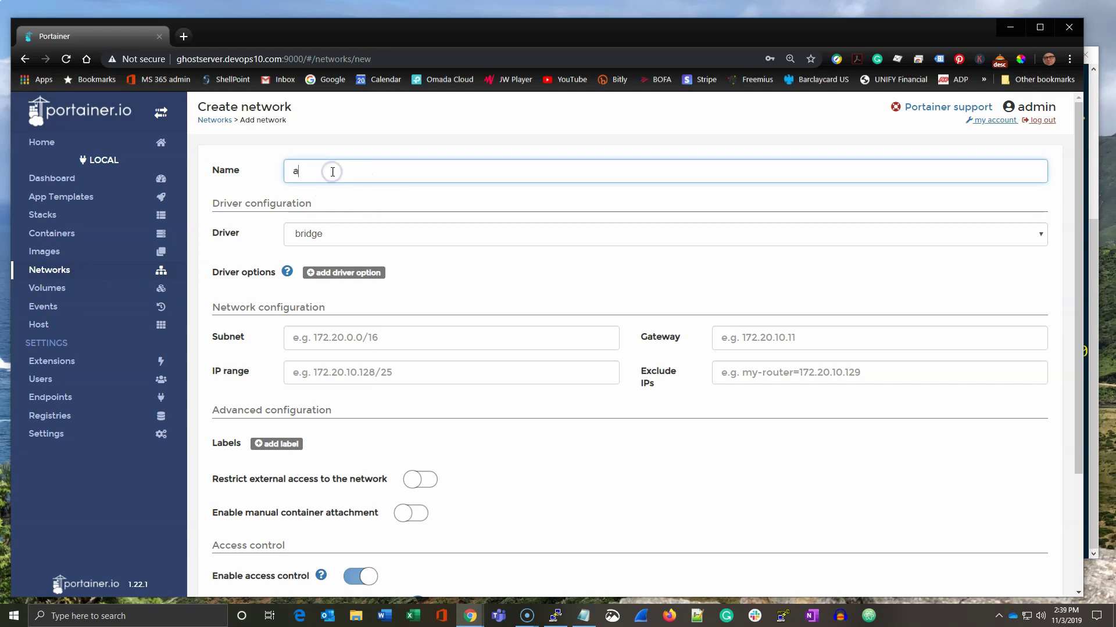
{"action": "type", "text": "applenet"}
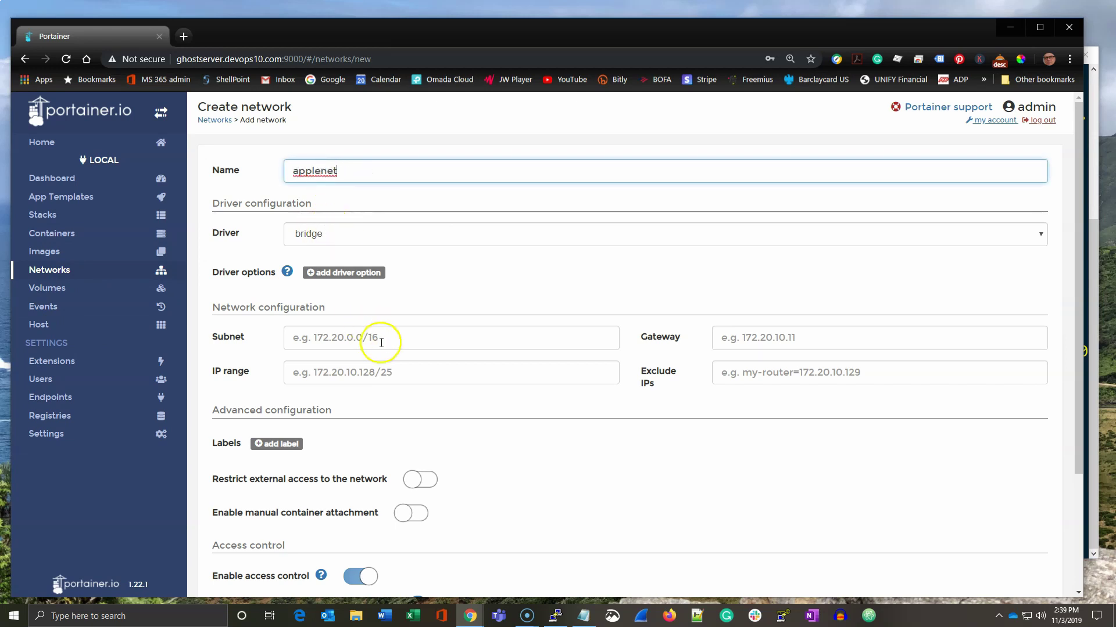
{"action": "left_click", "coordinate": [377, 337]}
{"action": "type", "text": "192.168.10.0/24"}
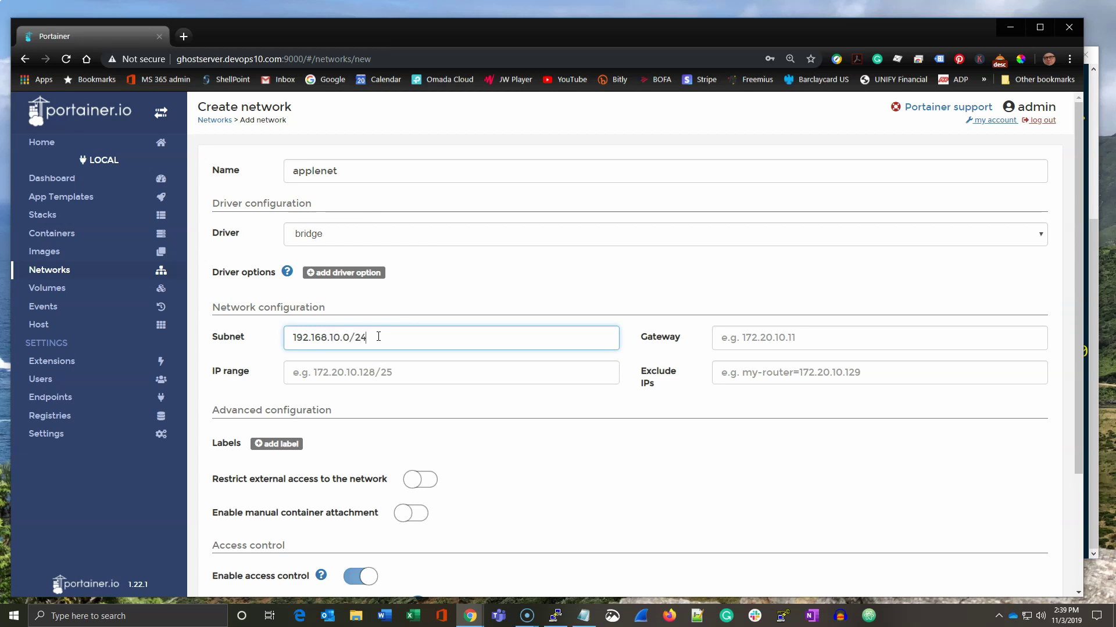
{"action": "key", "text": "Tab"}
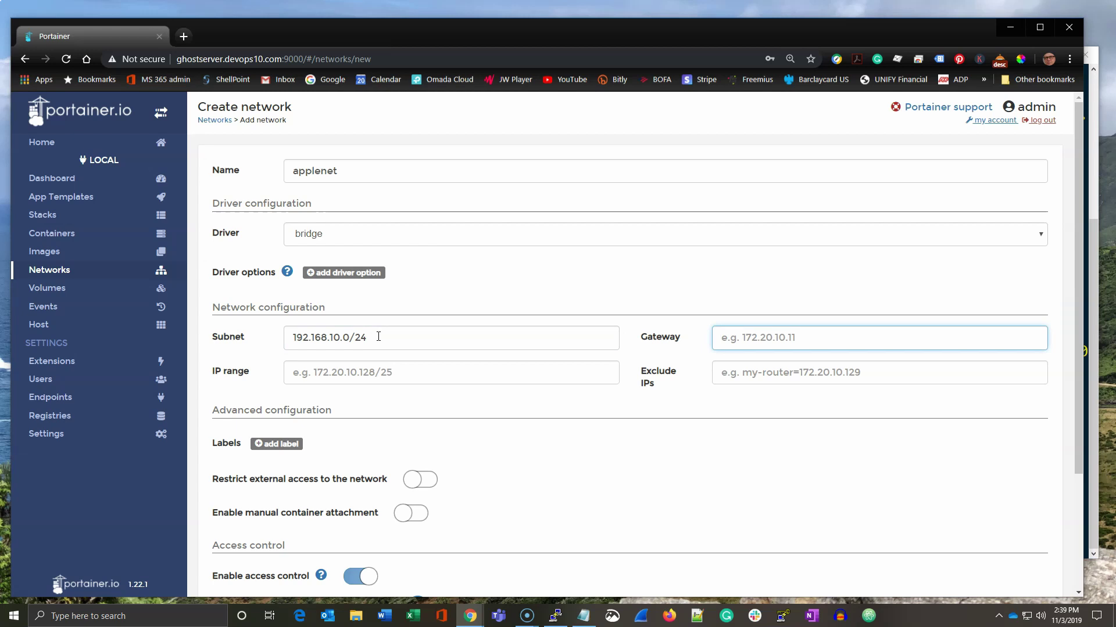
{"action": "type", "text": "192.168.10.1"}
{"action": "scroll", "coordinate": [378, 337], "scroll_direction": "down", "scroll_amount": 2}
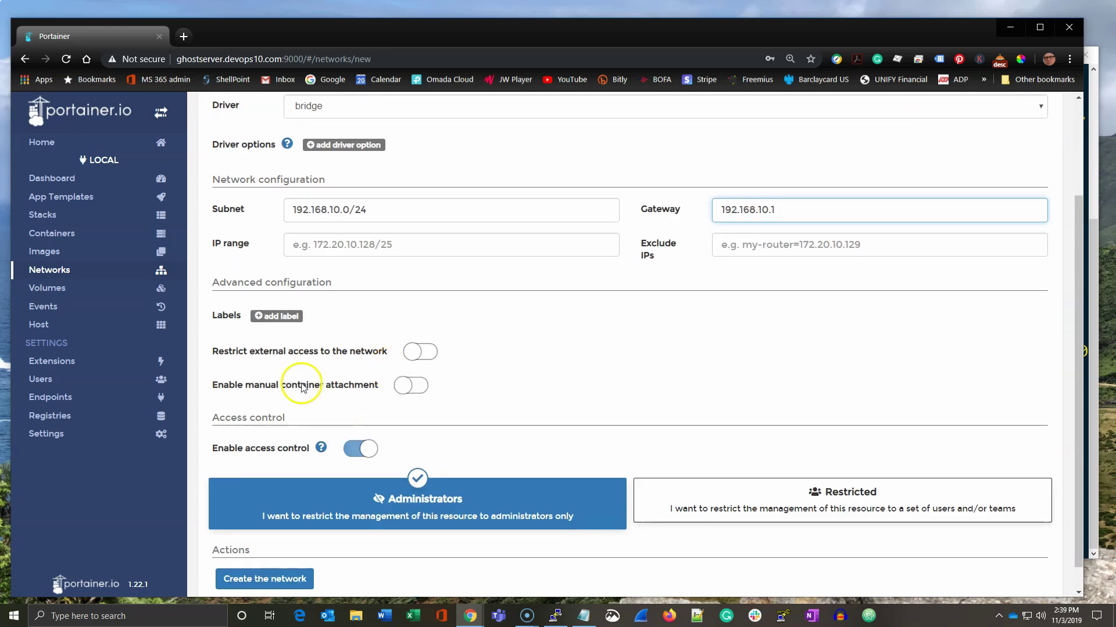
{"action": "left_click_drag", "start_coordinate": [214, 386], "coordinate": [361, 393]}
{"action": "left_click", "coordinate": [411, 386]}
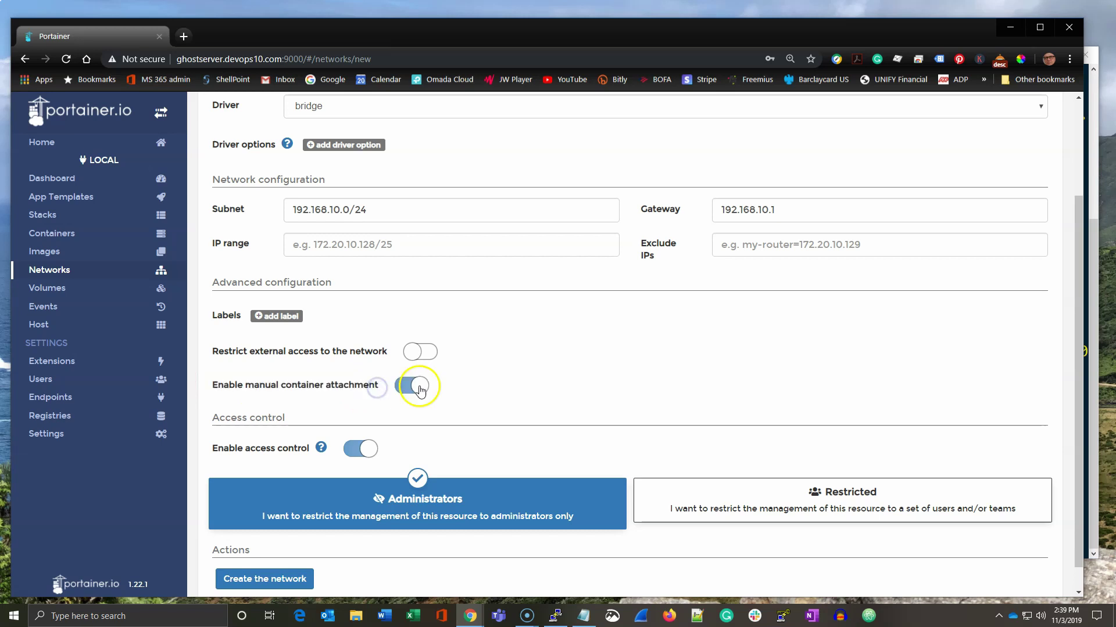
{"action": "scroll", "coordinate": [526, 384], "scroll_direction": "down", "scroll_amount": 1}
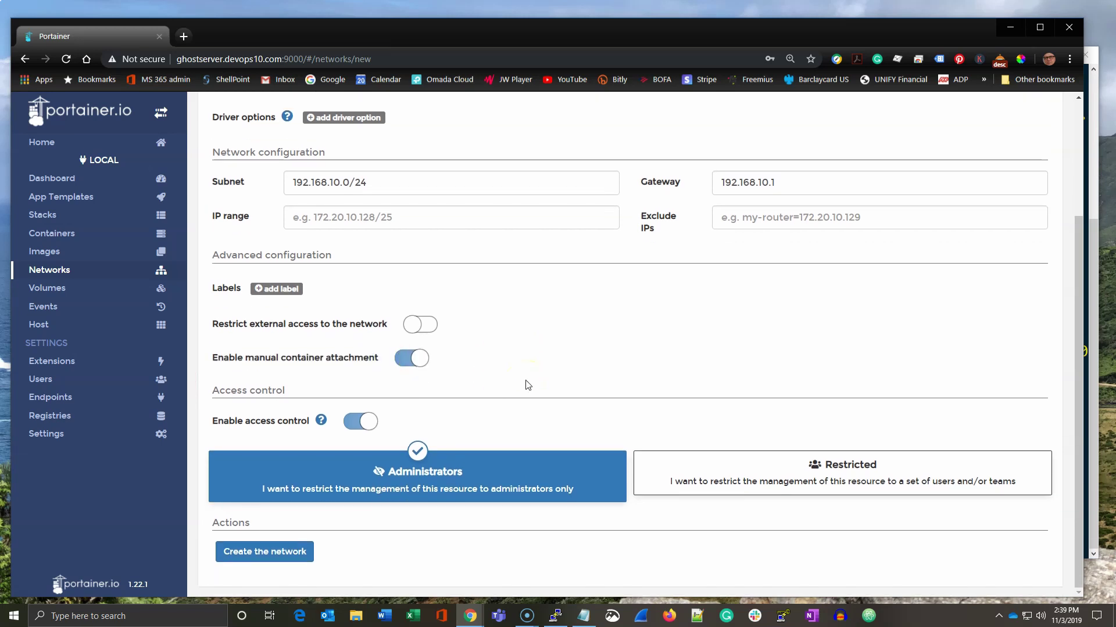
{"action": "left_click", "coordinate": [270, 551]}
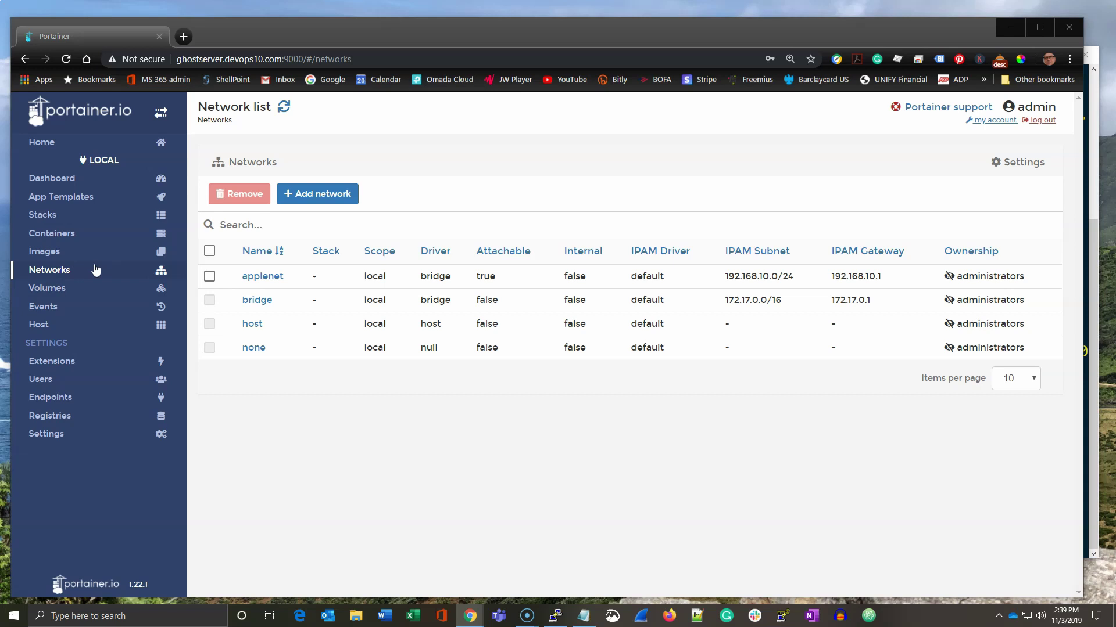
Switch from Chrome to PuTTY and clear the terminal.
{"action": "left_click", "coordinate": [1011, 30]}
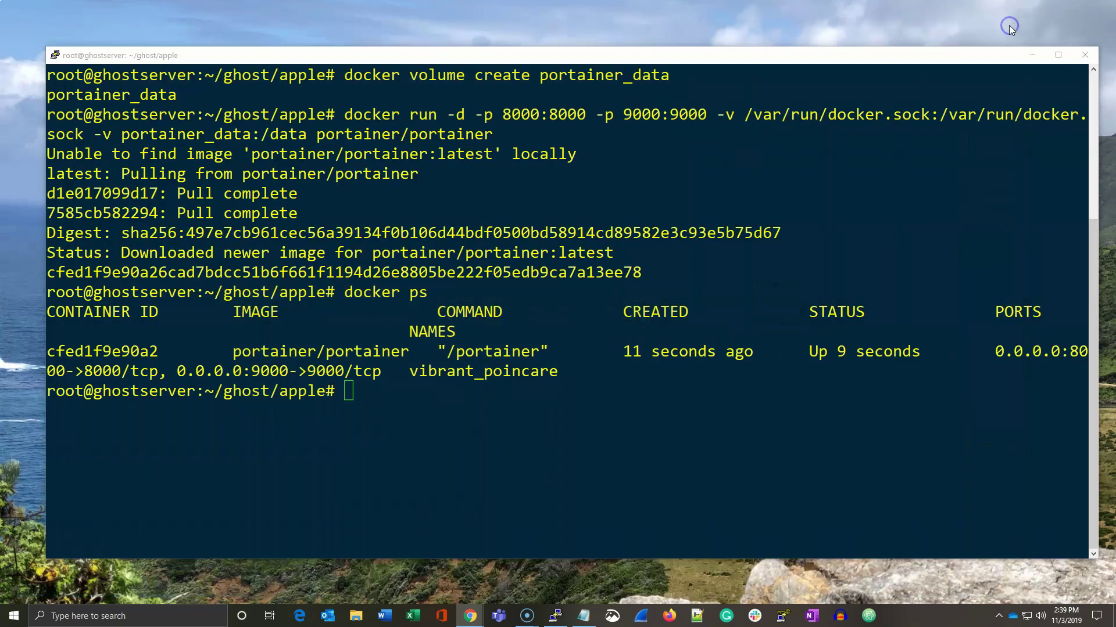
{"action": "left_click", "coordinate": [648, 416]}
{"action": "type", "text": "cl"}
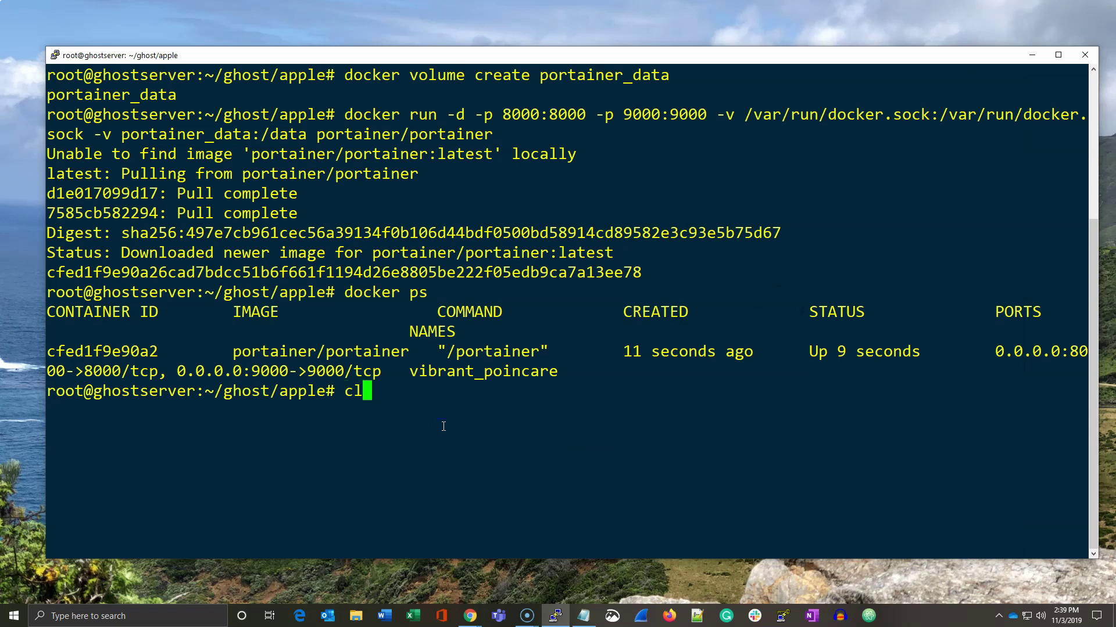
{"action": "type", "text": "ear"}
{"action": "key", "text": "Return"}
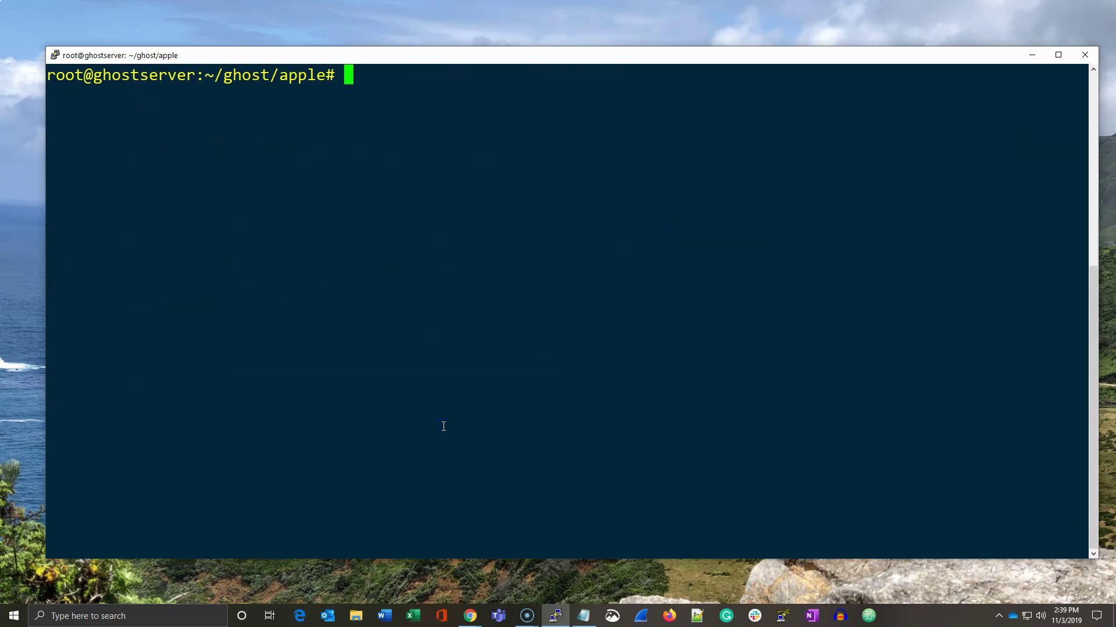
{"action": "type", "text": "cat"}
{"action": "type", "text": " do"}
Print docker-compose.yml, highlight its apple.devops10.com url and applenet network, then clear.
{"action": "key", "text": "Tab"}
{"action": "key", "text": "Return"}
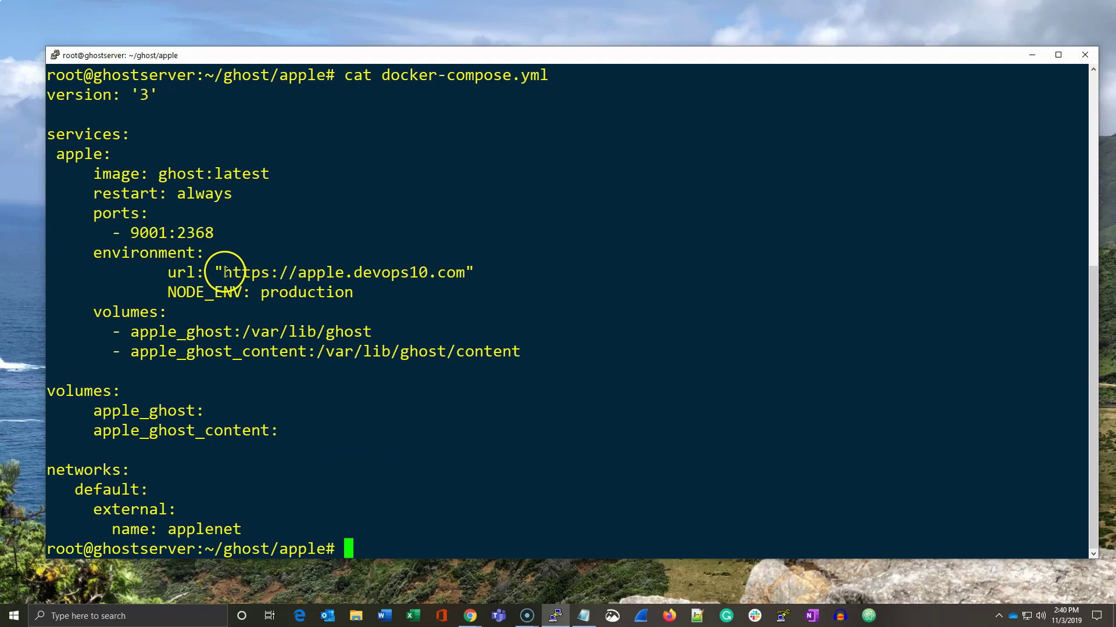
{"action": "left_click_drag", "start_coordinate": [223, 273], "coordinate": [465, 273]}
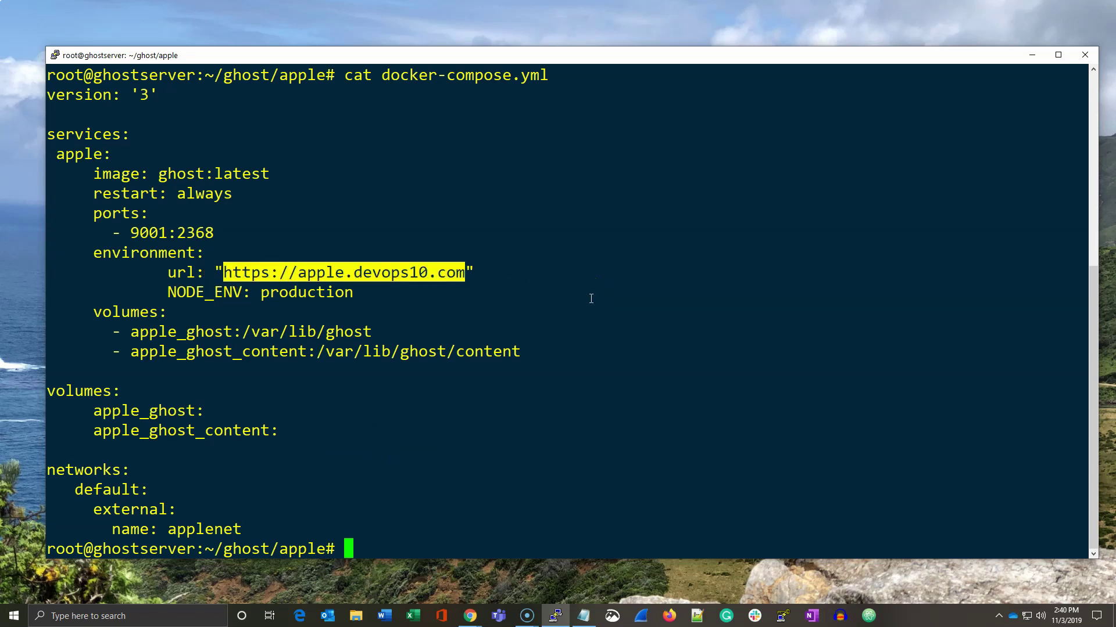
{"action": "left_click_drag", "start_coordinate": [168, 530], "coordinate": [243, 531]}
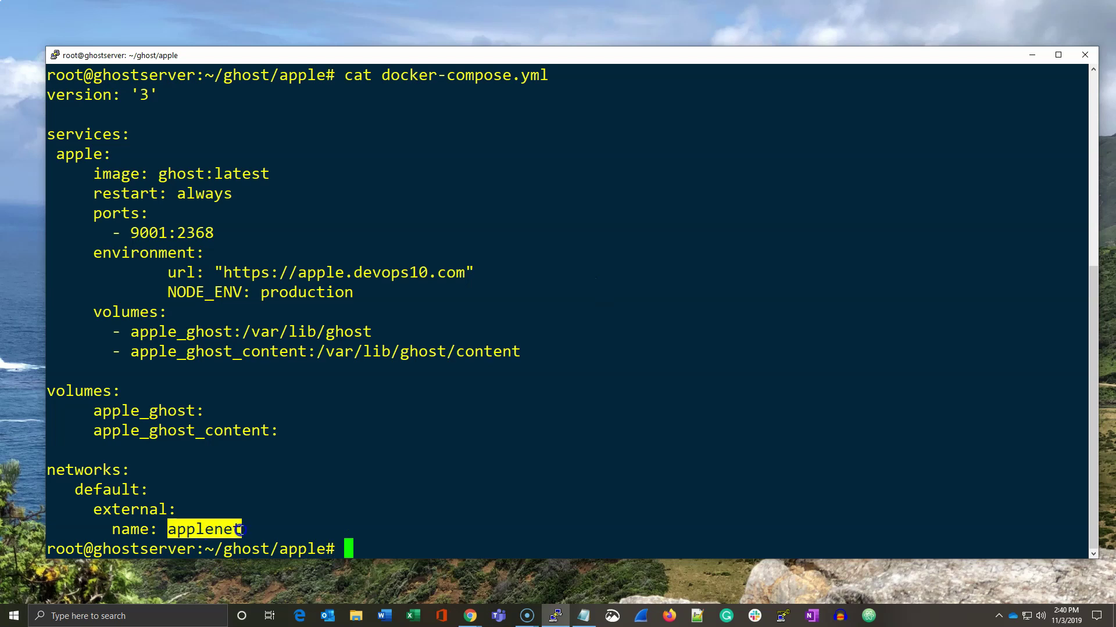
{"action": "left_click", "coordinate": [496, 445]}
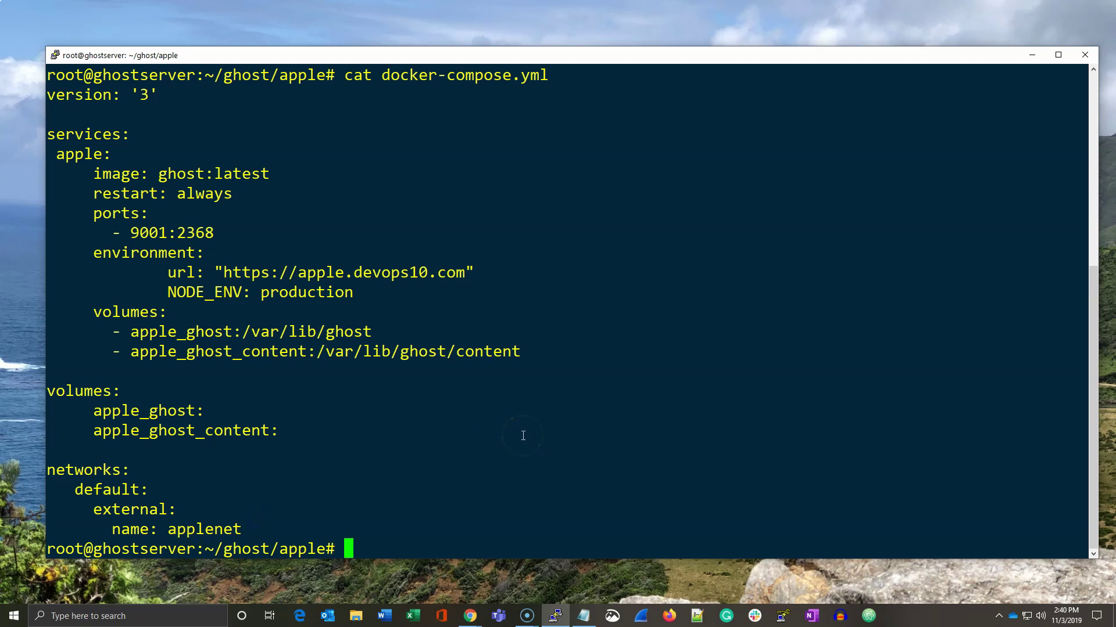
{"action": "type", "text": "clear"}
{"action": "key", "text": "Return"}
{"action": "left_click", "coordinate": [401, 243]}
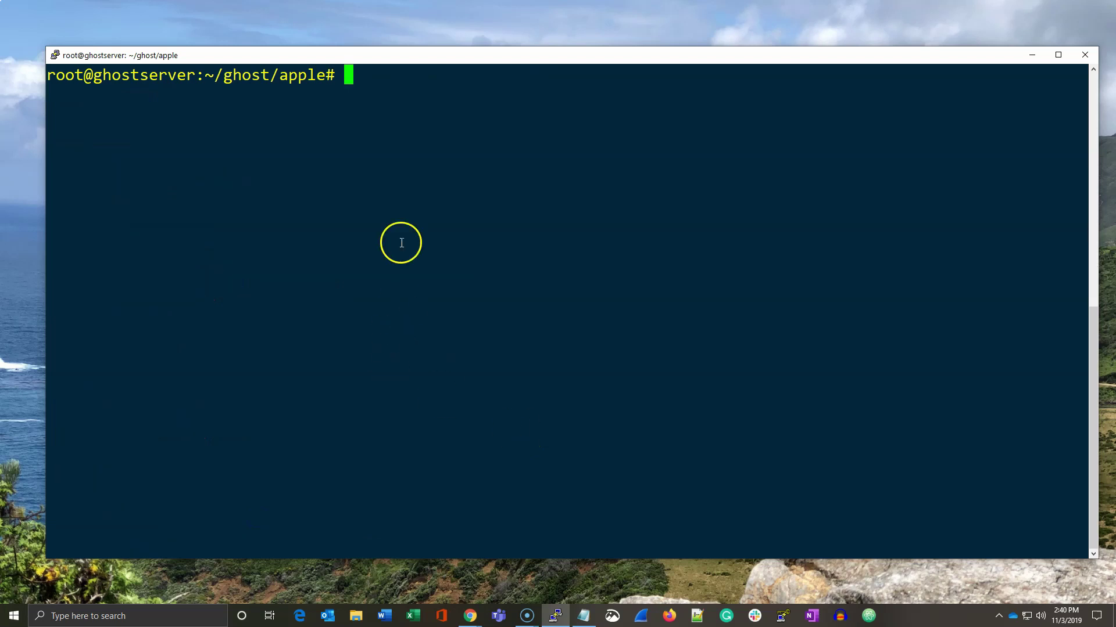
{"action": "right_click", "coordinate": [589, 161]}
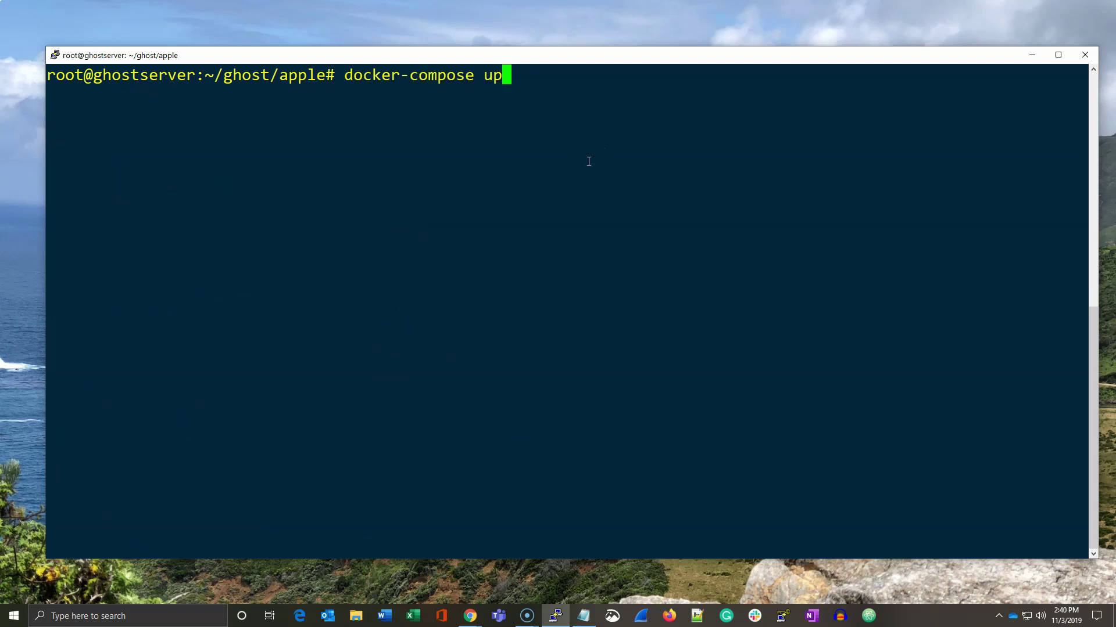
{"action": "key", "text": "Return"}
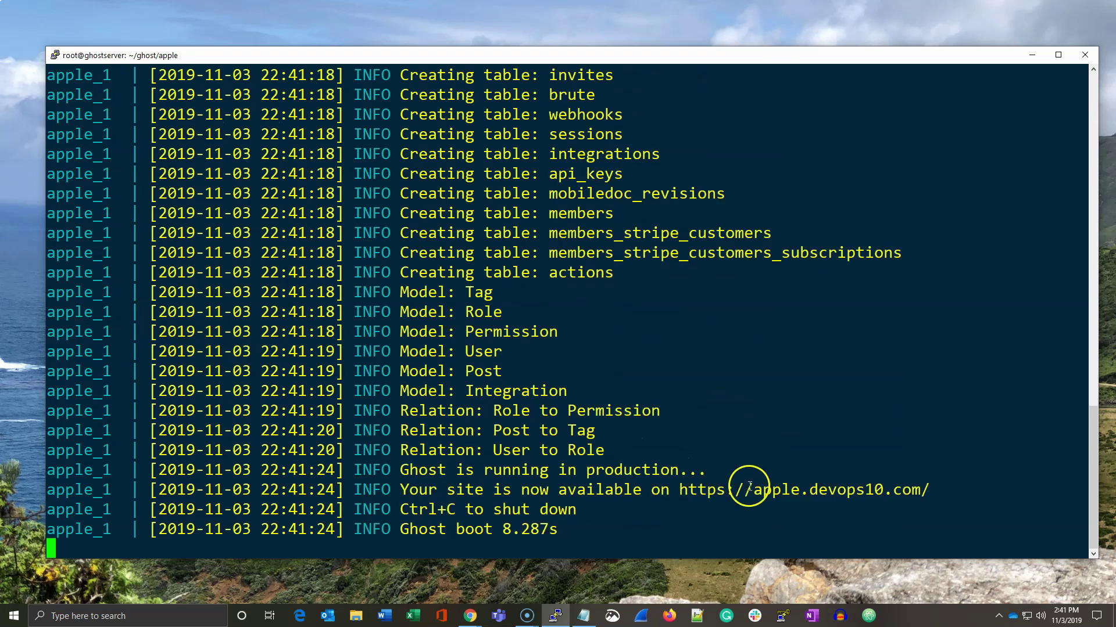
{"action": "left_click_drag", "start_coordinate": [680, 490], "coordinate": [930, 490]}
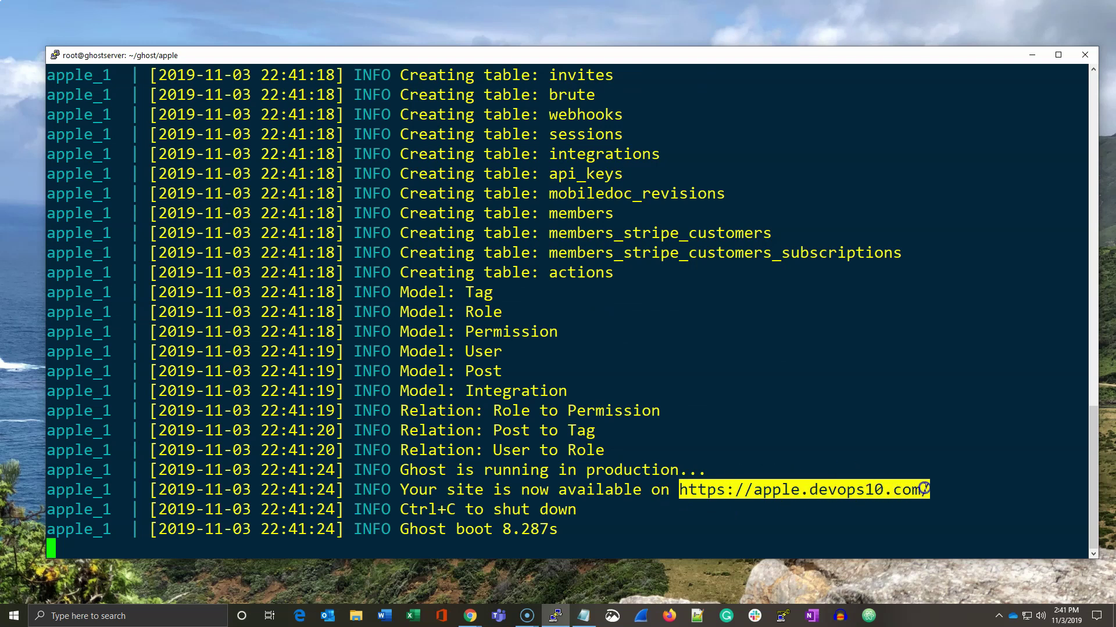
{"action": "key", "text": "alt+Tab"}
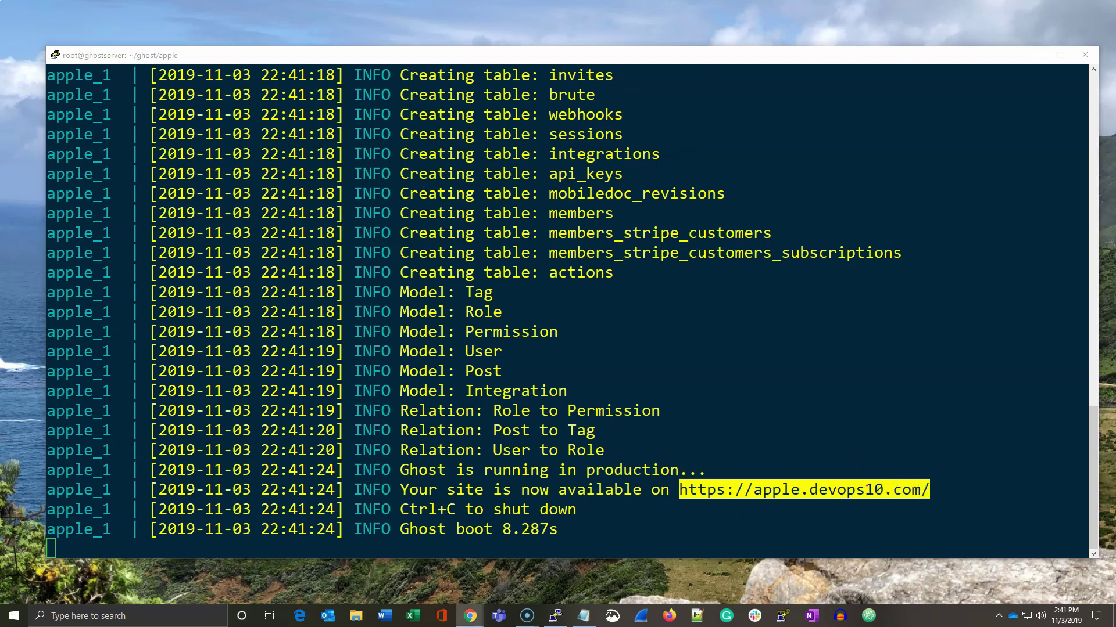
{"action": "left_click_drag", "start_coordinate": [178, 109], "coordinate": [655, 50]}
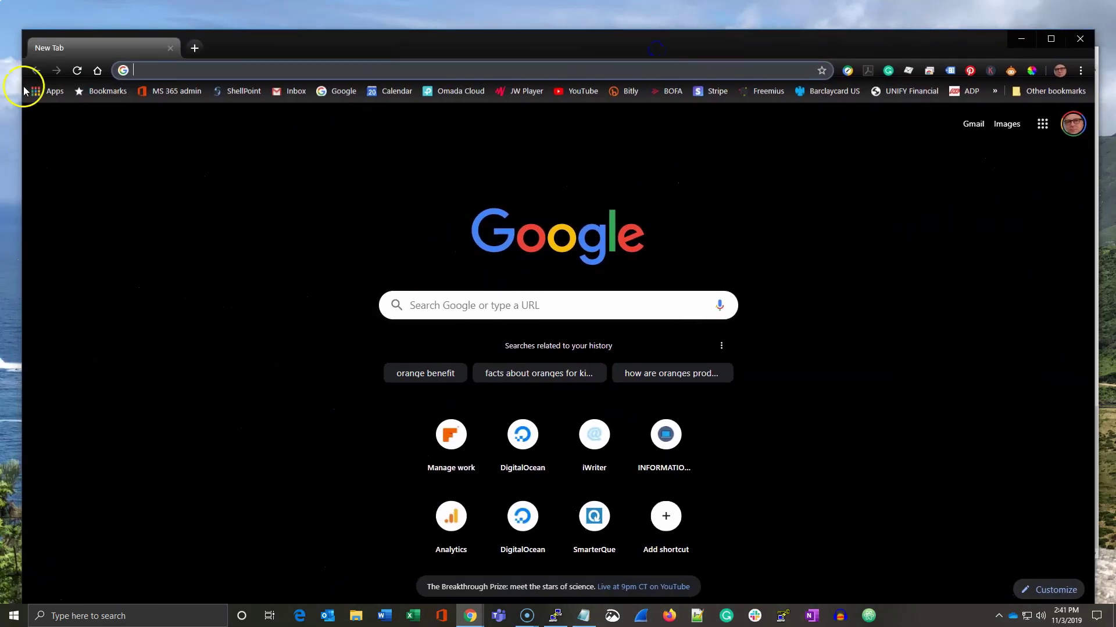
Load the copied apple.devops10.com address in Chrome and verify its HTTPS certificate.
{"action": "left_click_drag", "start_coordinate": [27, 32], "coordinate": [101, 77]}
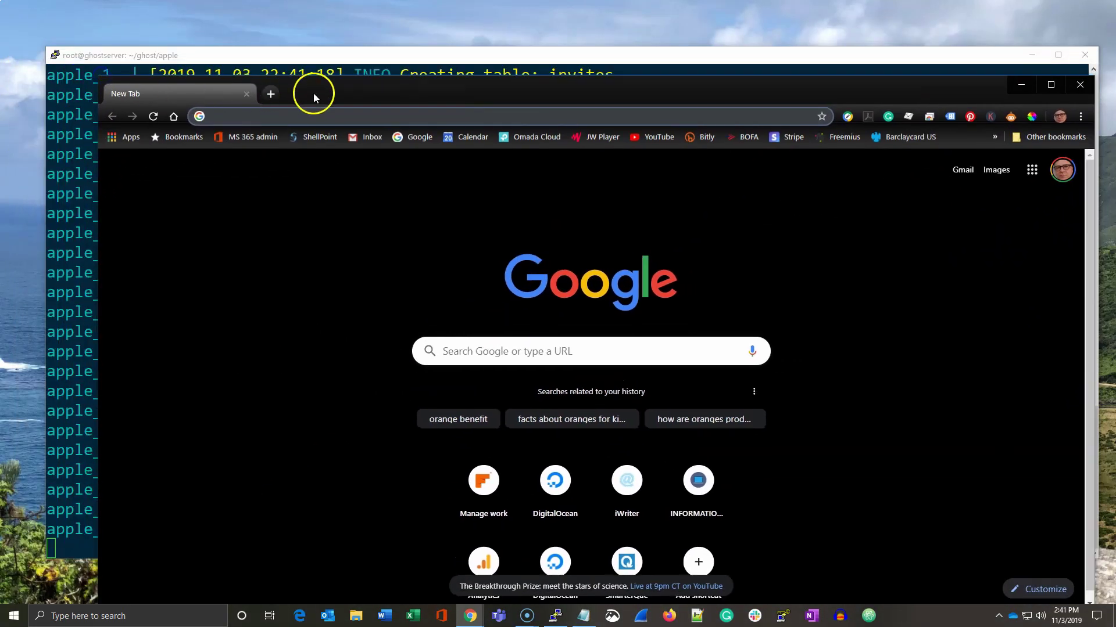
{"action": "left_click_drag", "start_coordinate": [320, 92], "coordinate": [310, 61]}
{"action": "right_click", "coordinate": [250, 79]}
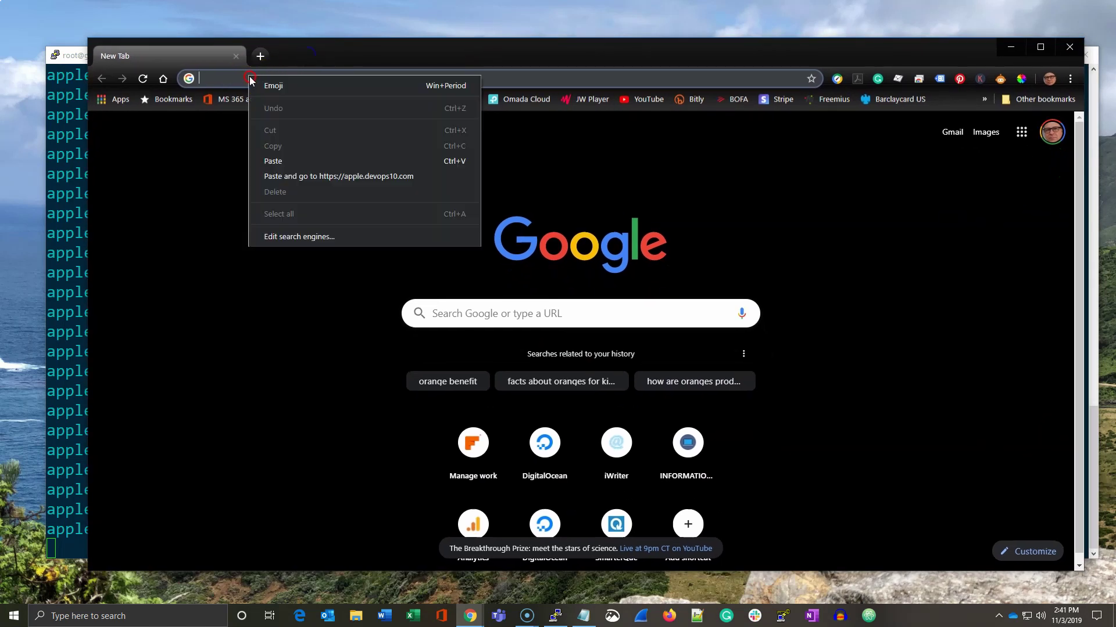
{"action": "left_click", "coordinate": [339, 176]}
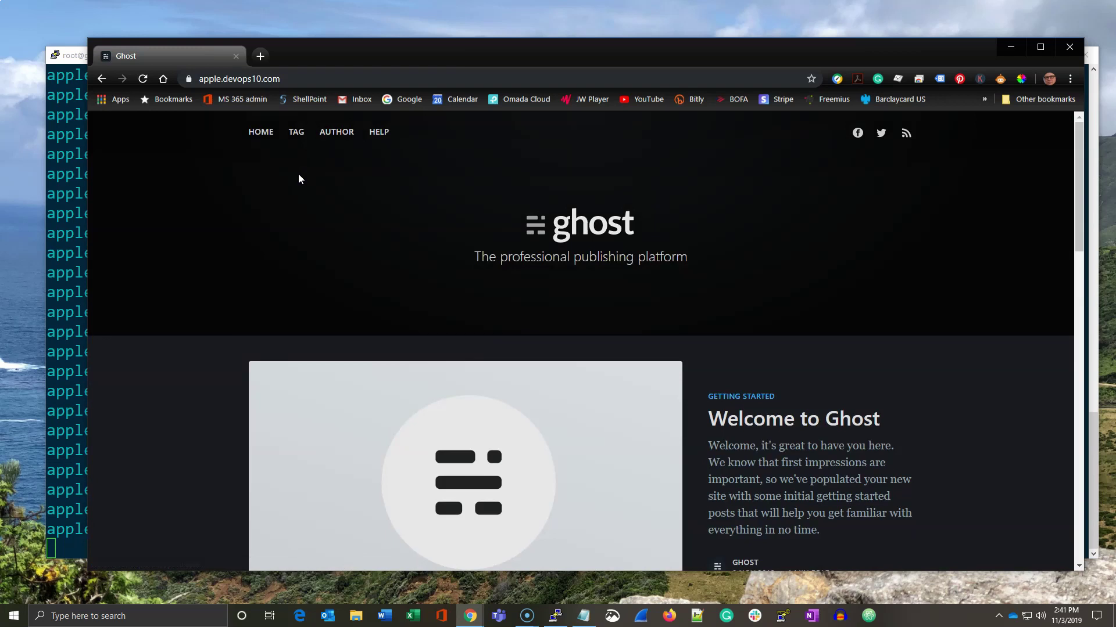
{"action": "left_click", "coordinate": [188, 79]}
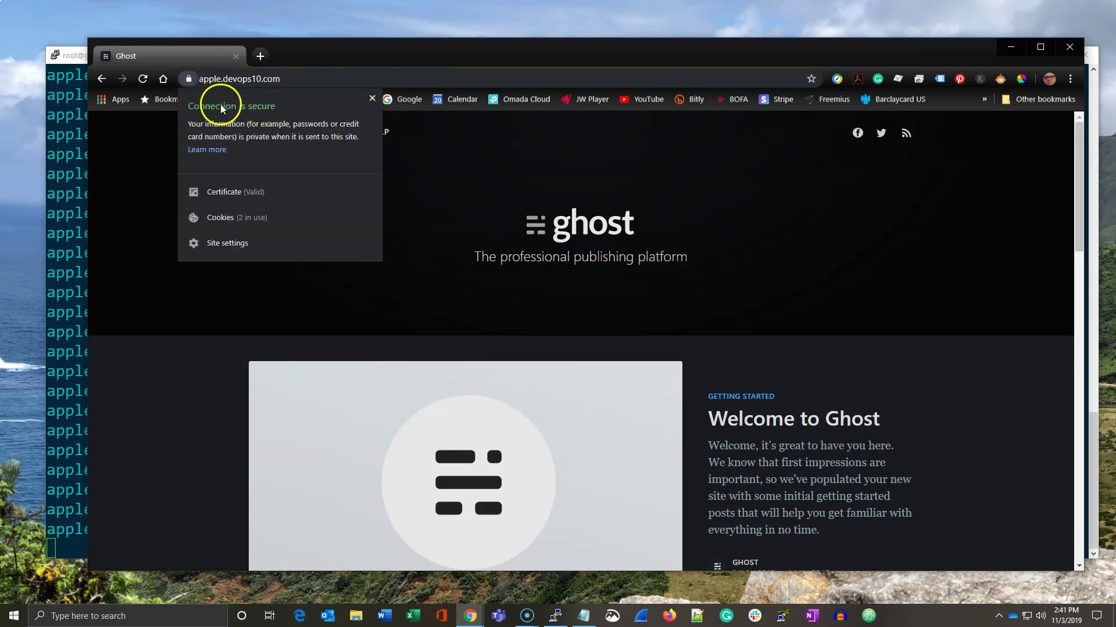
{"action": "left_click", "coordinate": [844, 297]}
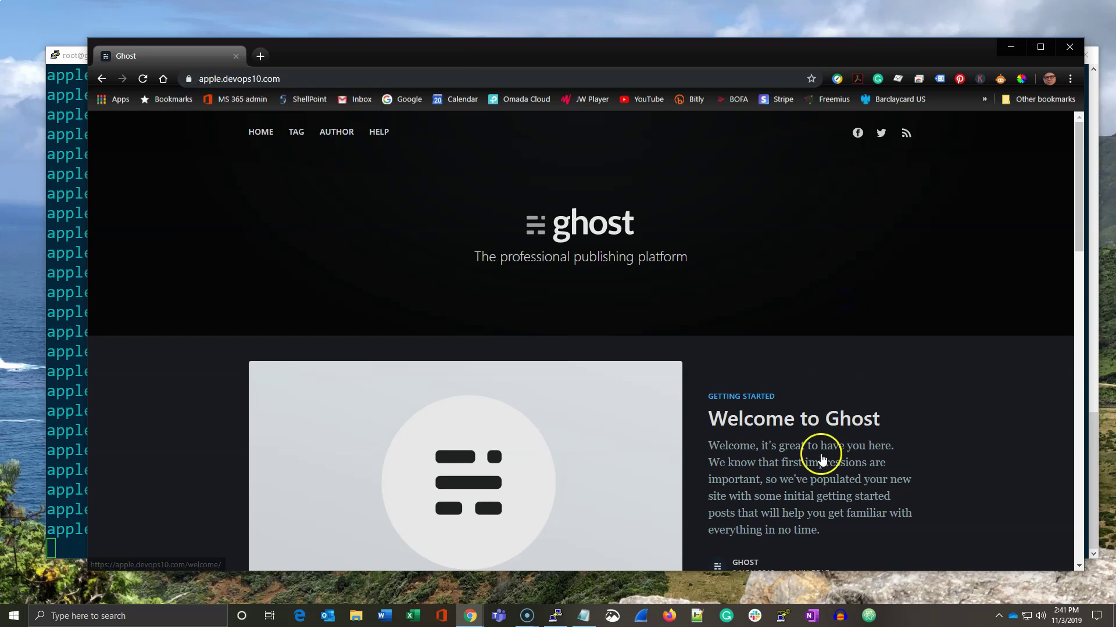
Open apple.devops10.com/ghost and start creating the admin account.
{"action": "left_click", "coordinate": [319, 78]}
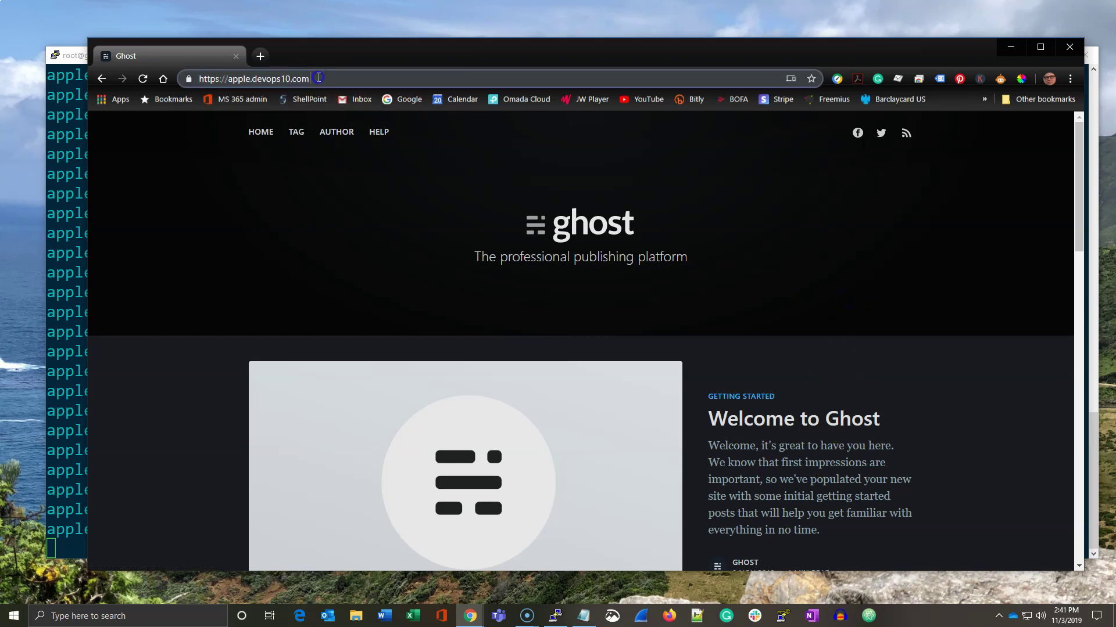
{"action": "type", "text": "/"}
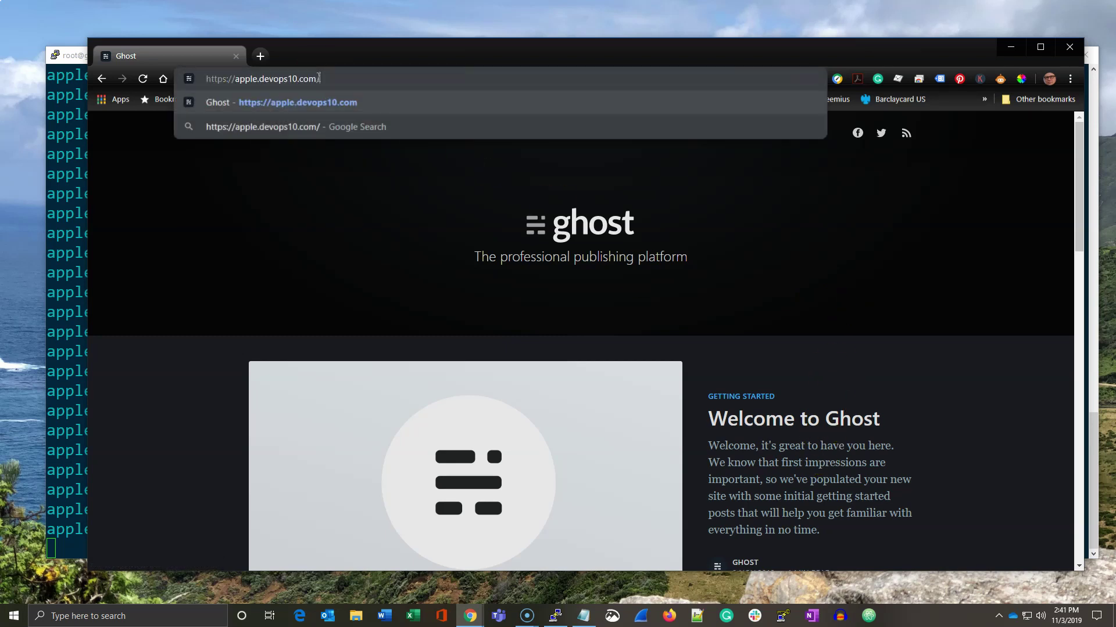
{"action": "type", "text": "ghost"}
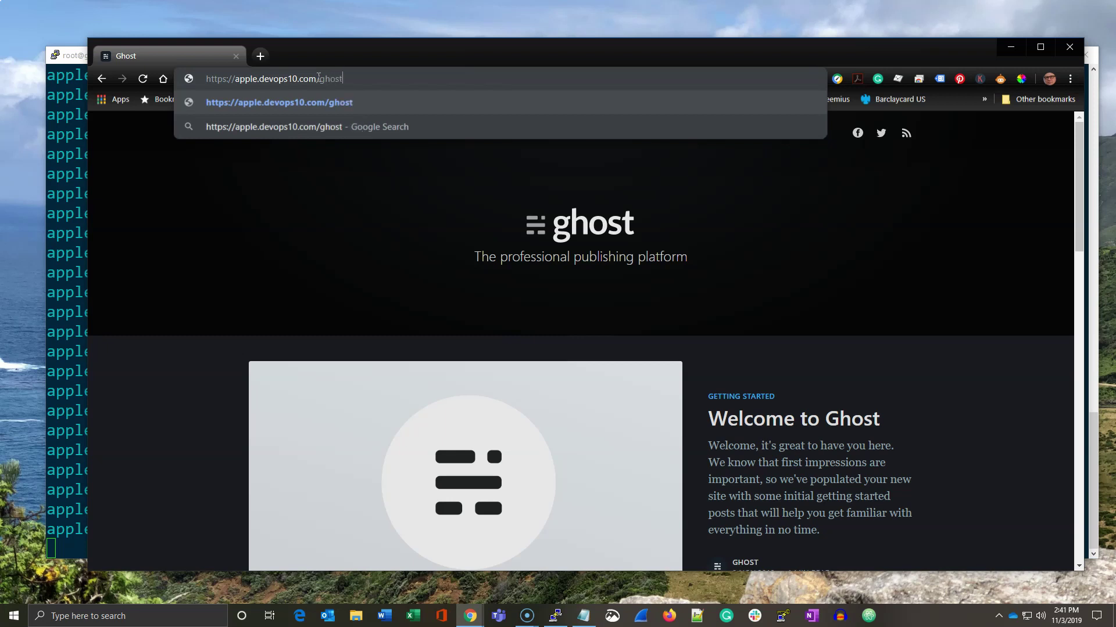
{"action": "key", "text": "Return"}
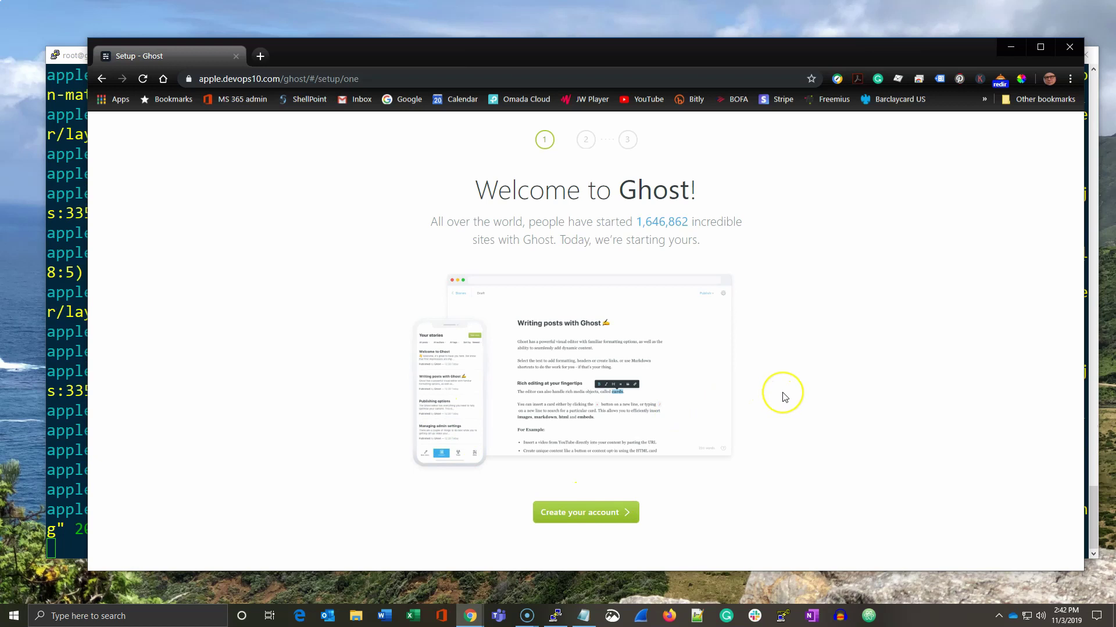
{"action": "left_click", "coordinate": [585, 513]}
Fill in site title, full name, email and a suggested strong password.
{"action": "left_click", "coordinate": [542, 308]}
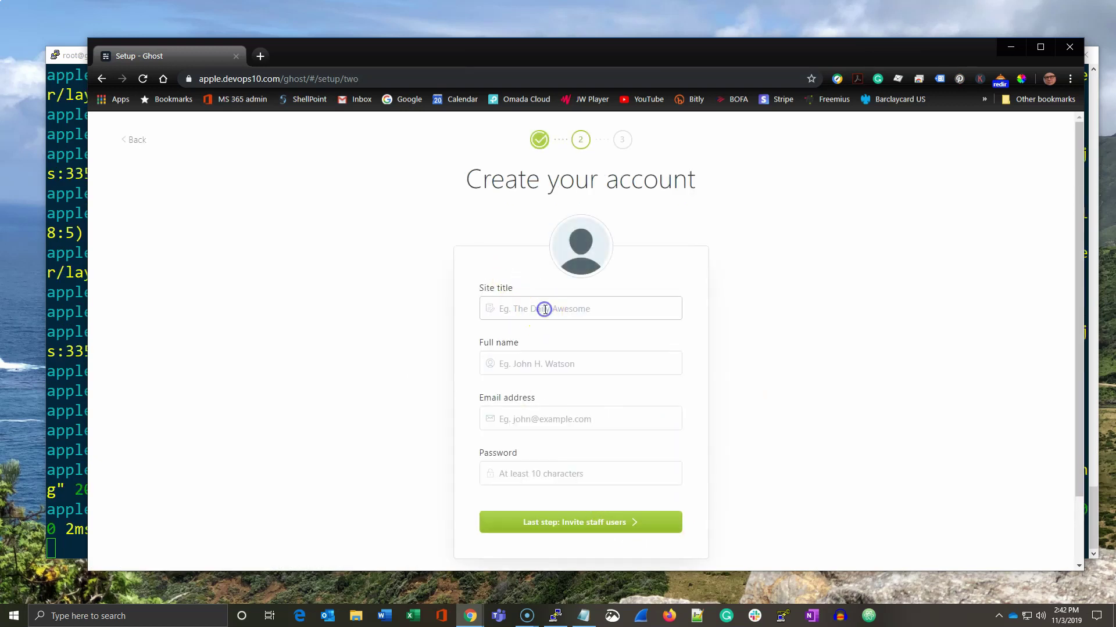
{"action": "type", "text": "A"}
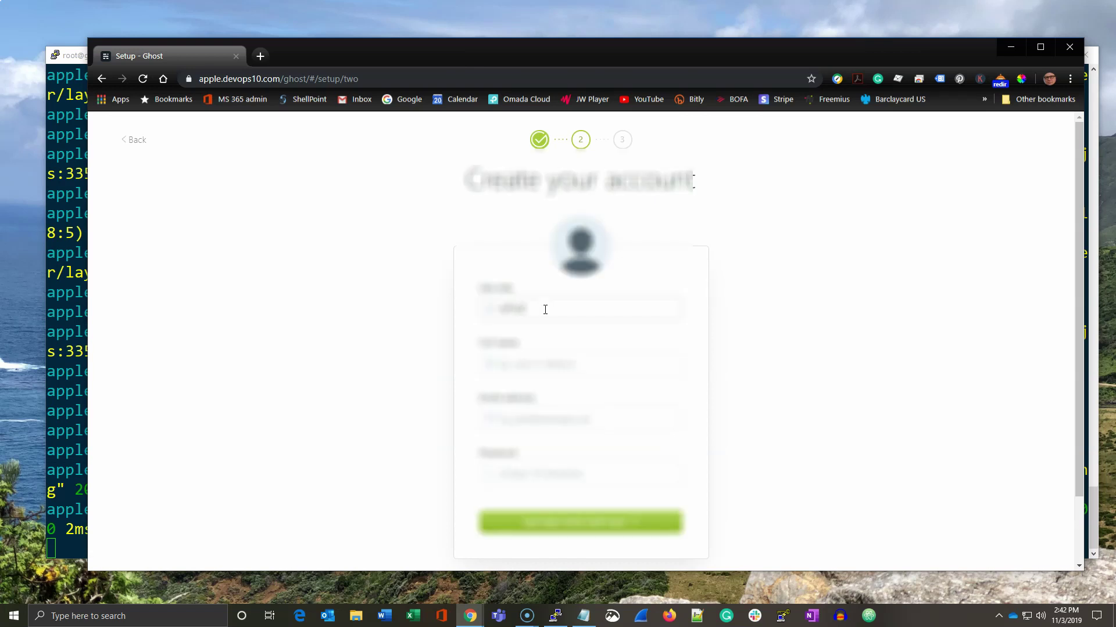
{"action": "left_click", "coordinate": [540, 360]}
{"action": "left_click", "coordinate": [538, 387]}
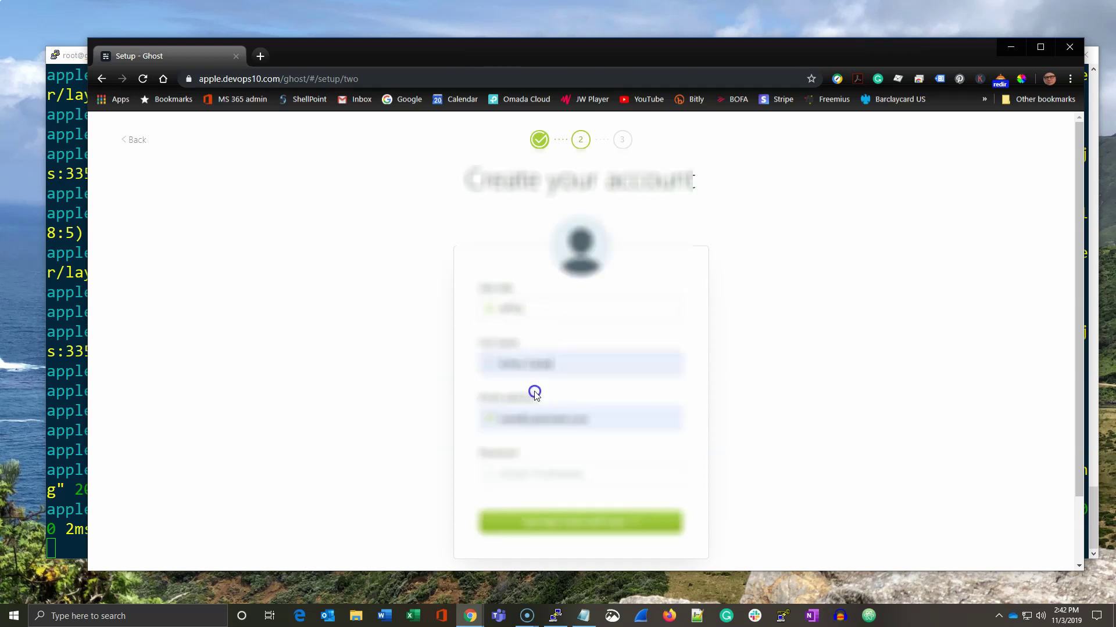
{"action": "left_click", "coordinate": [529, 472]}
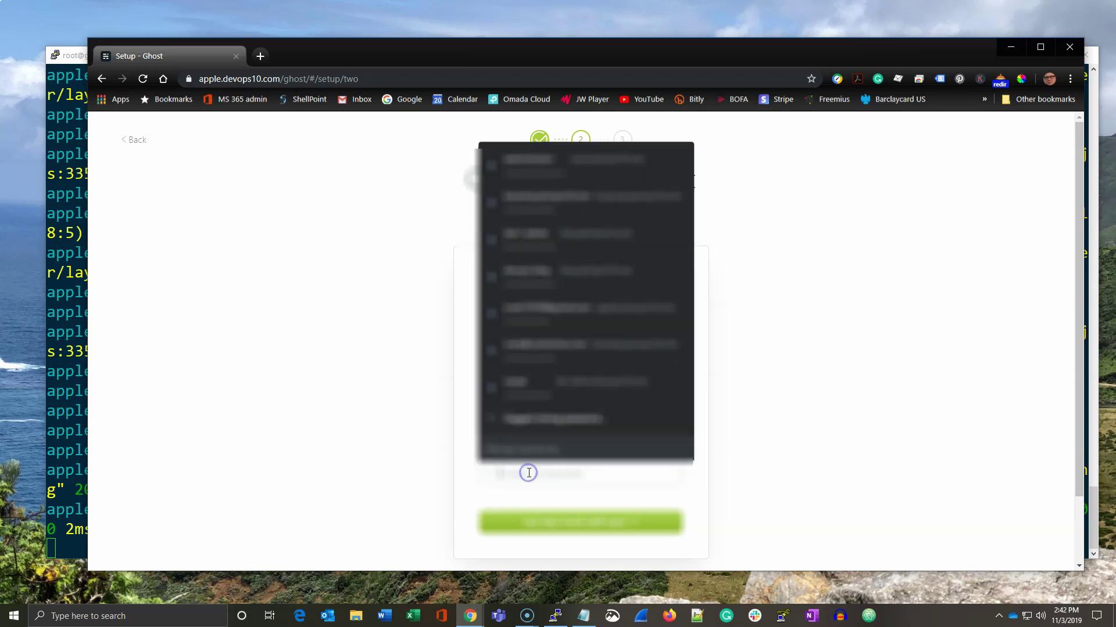
{"action": "left_click", "coordinate": [536, 422]}
{"action": "left_click", "coordinate": [568, 497]}
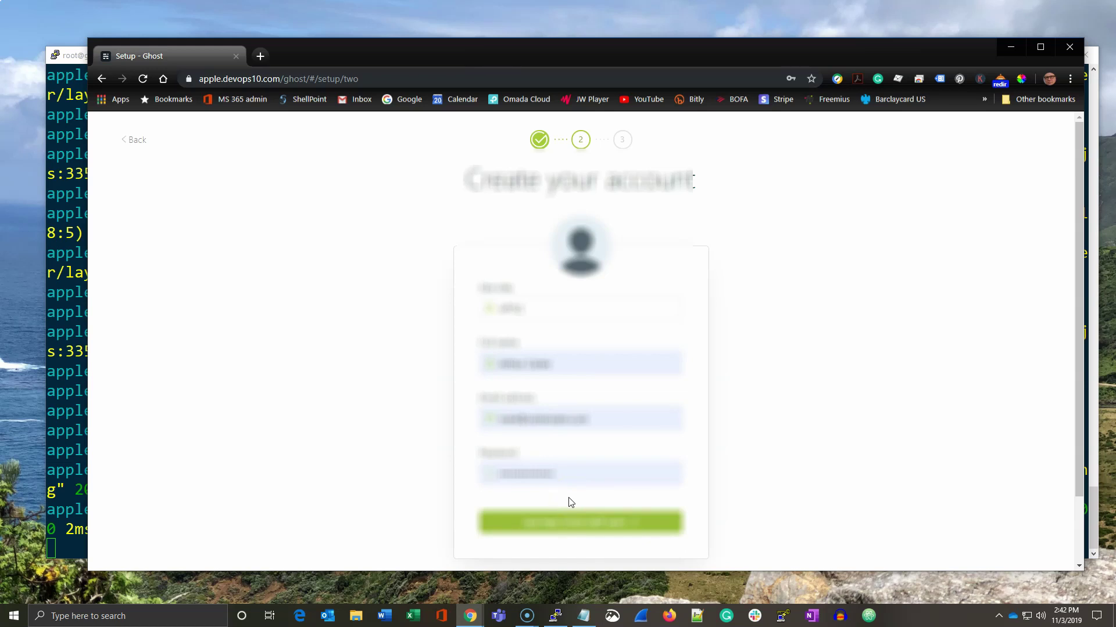
Submit the account, skip inviting staff, and go to the Design settings.
{"action": "left_click", "coordinate": [589, 528]}
{"action": "scroll", "coordinate": [588, 528], "scroll_direction": "down", "scroll_amount": 1}
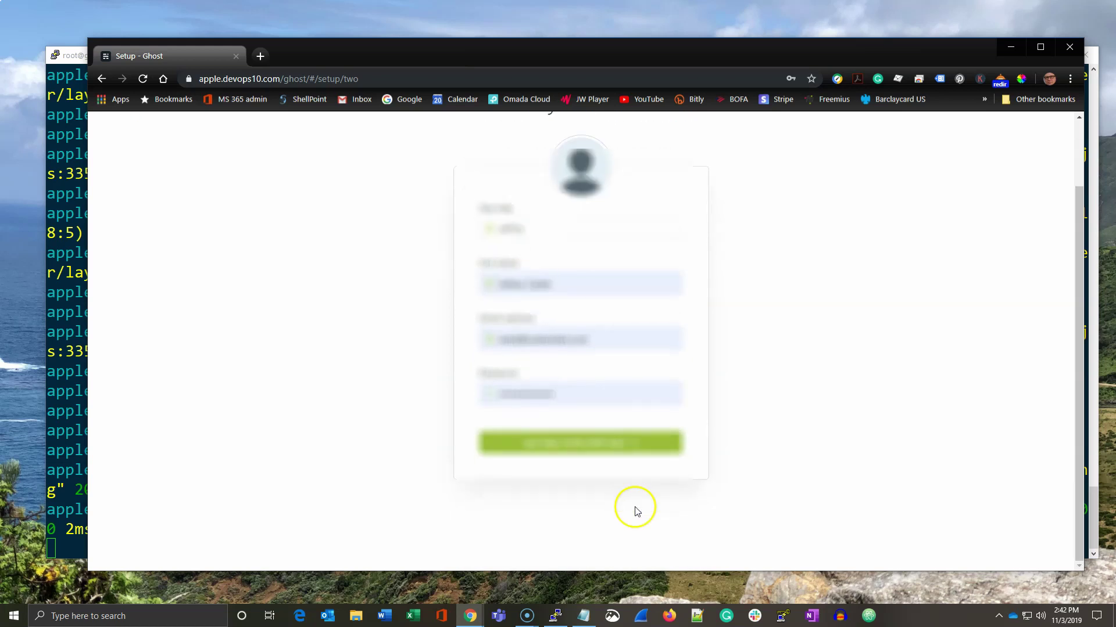
{"action": "left_click", "coordinate": [586, 446]}
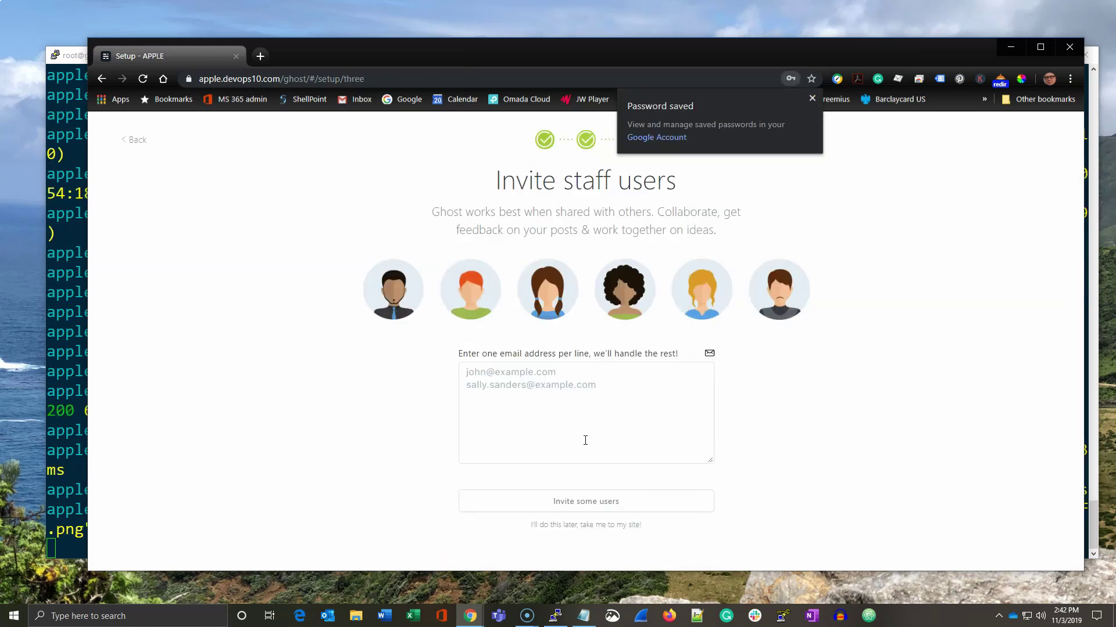
{"action": "left_click", "coordinate": [596, 526]}
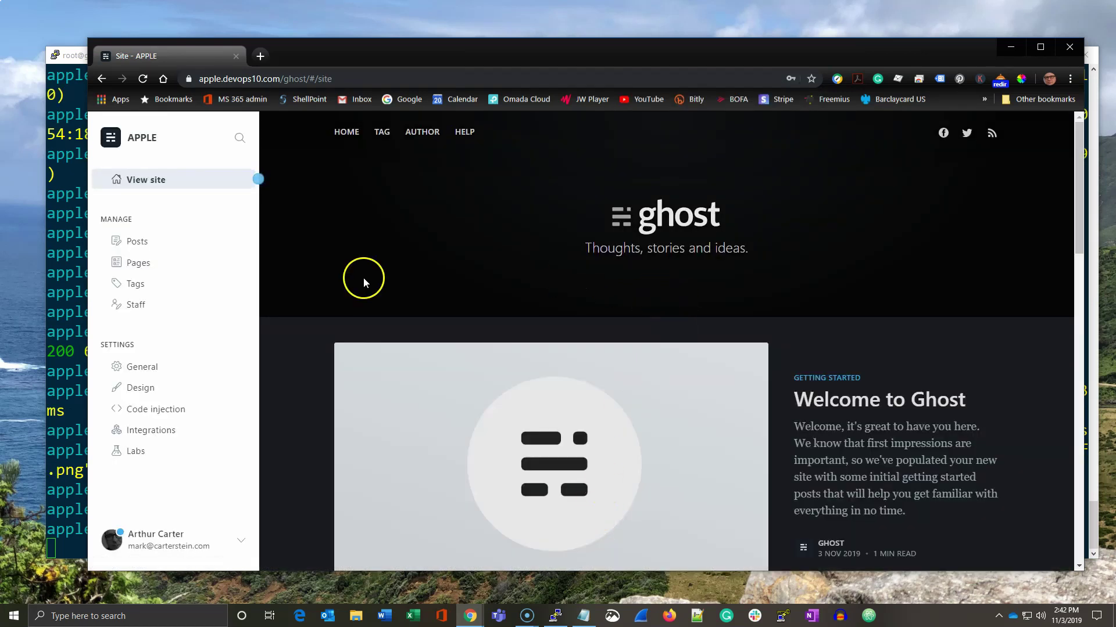
{"action": "left_click", "coordinate": [141, 388]}
Remove the default logo and cover, and upload apple-661726_1280.jpg as the publication cover.
{"action": "left_click", "coordinate": [142, 367]}
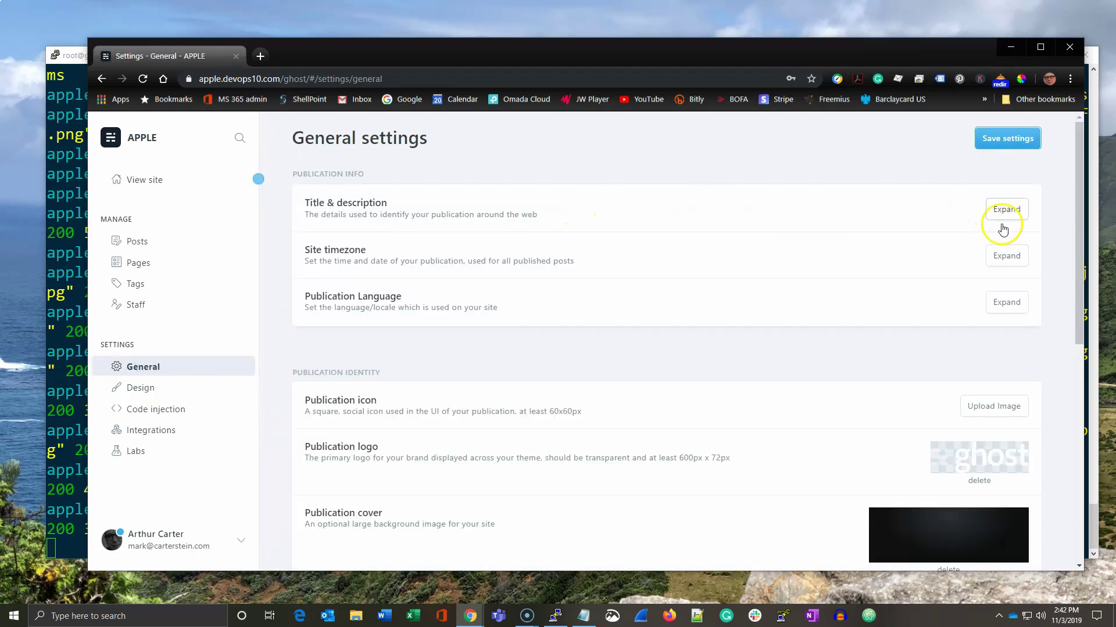
{"action": "scroll", "coordinate": [924, 514], "scroll_direction": "down", "scroll_amount": 2}
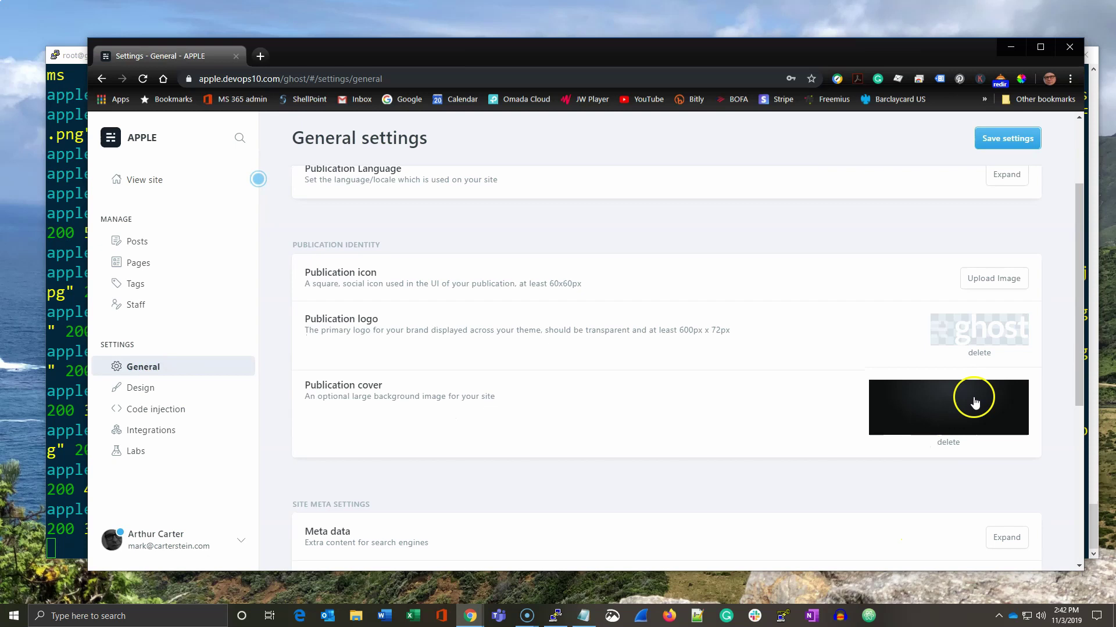
{"action": "left_click", "coordinate": [979, 353]}
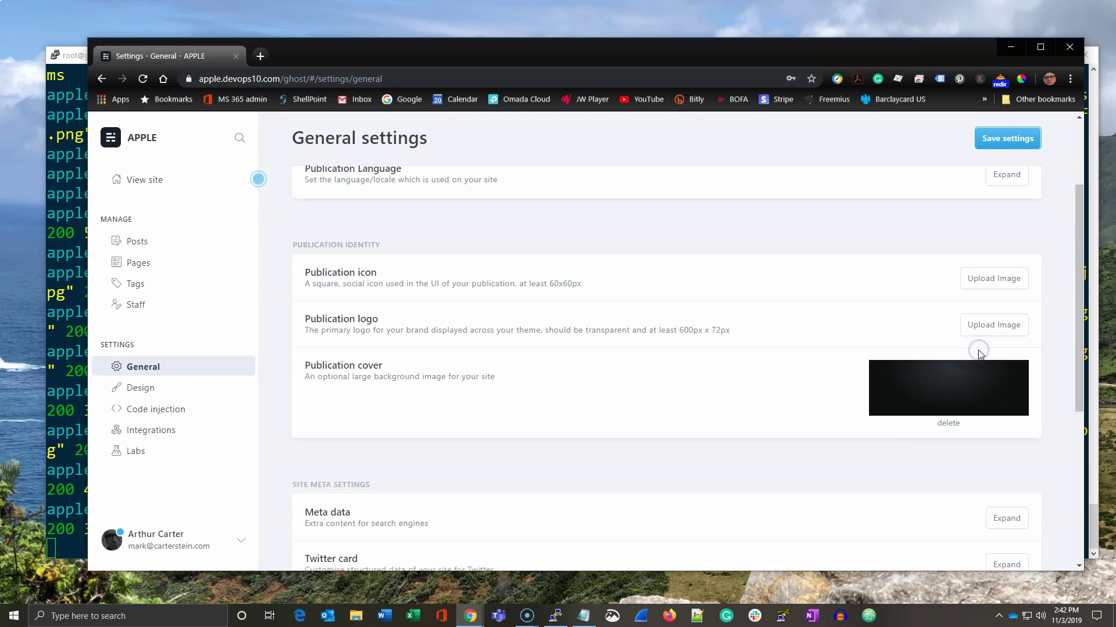
{"action": "left_click", "coordinate": [954, 425]}
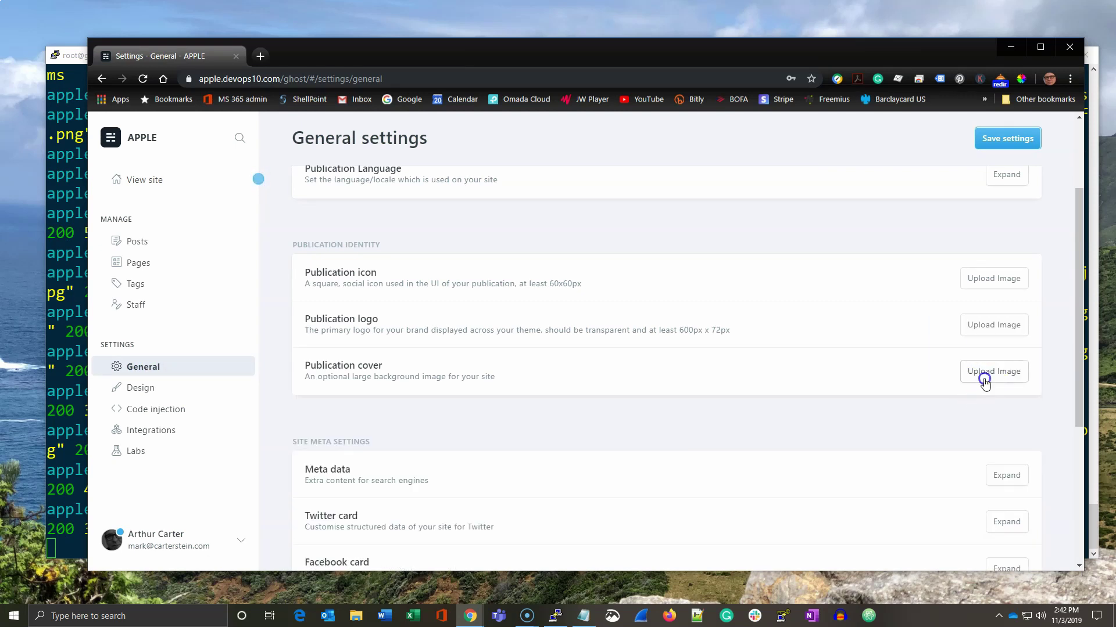
{"action": "left_click", "coordinate": [986, 371]}
{"action": "scroll", "coordinate": [892, 400], "scroll_direction": "down", "scroll_amount": 5}
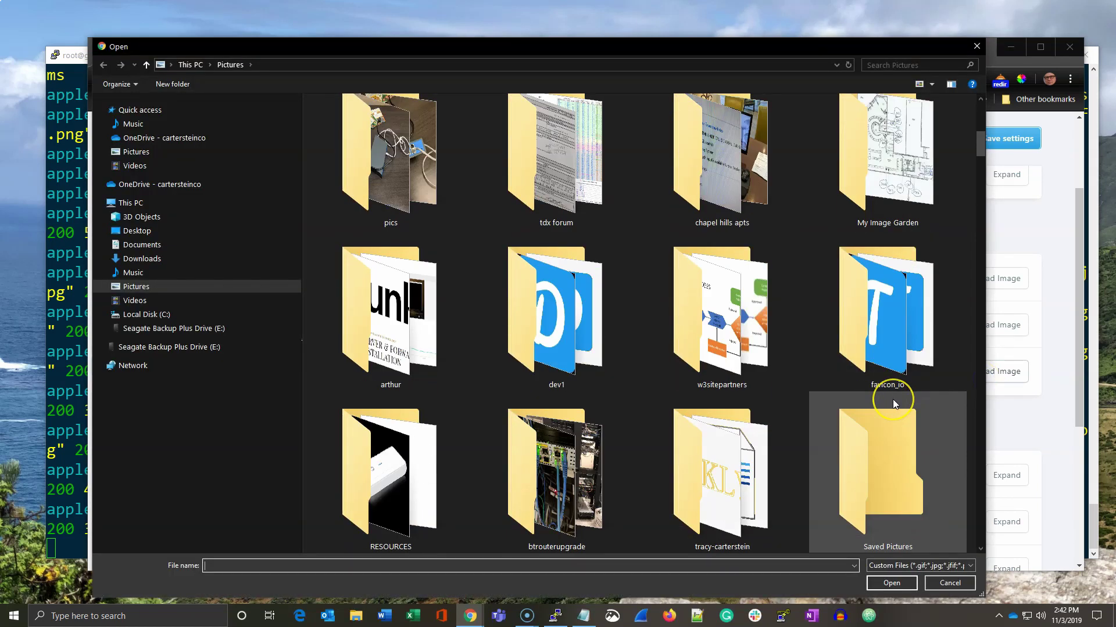
{"action": "scroll", "coordinate": [893, 399], "scroll_direction": "down", "scroll_amount": 5}
{"action": "scroll", "coordinate": [893, 400], "scroll_direction": "down", "scroll_amount": 3}
{"action": "scroll", "coordinate": [893, 399], "scroll_direction": "up", "scroll_amount": 3}
{"action": "scroll", "coordinate": [892, 399], "scroll_direction": "up", "scroll_amount": 5}
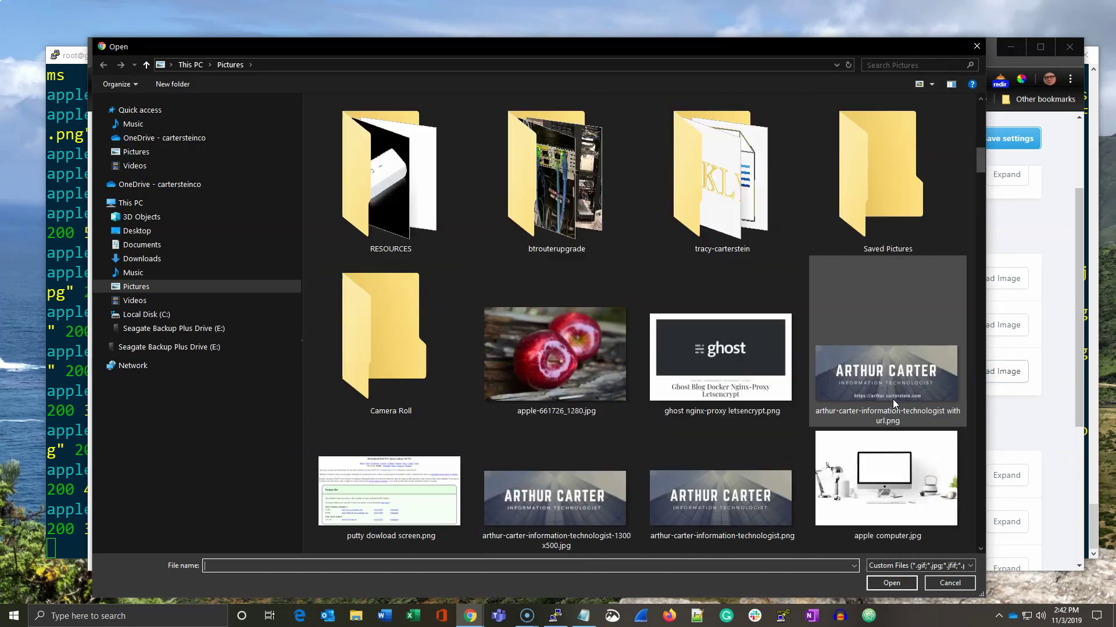
{"action": "left_click", "coordinate": [557, 354]}
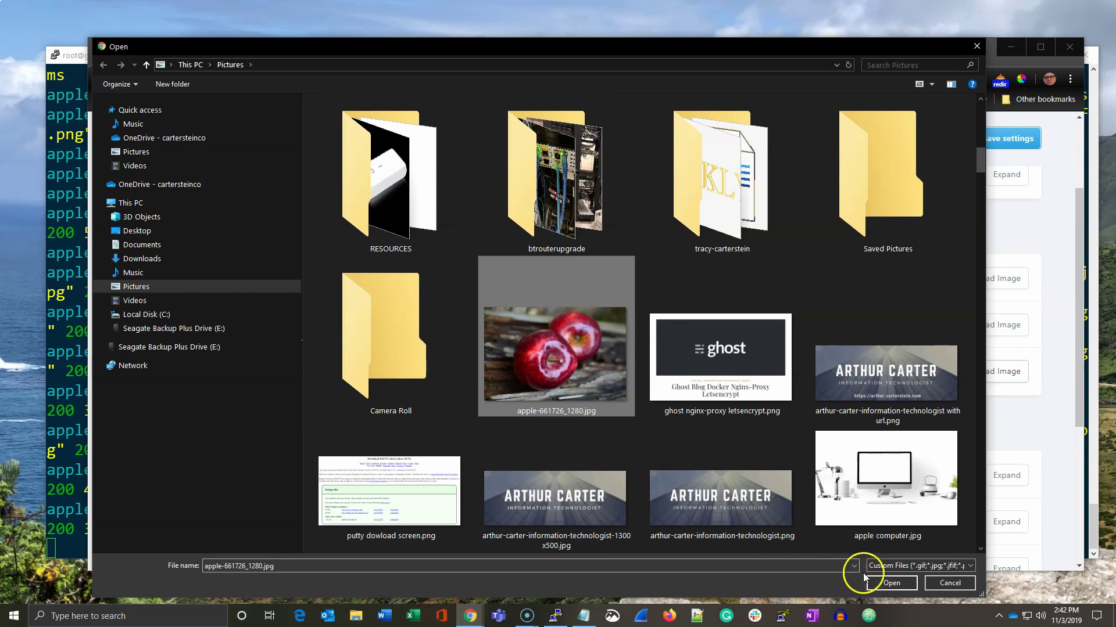
{"action": "left_click", "coordinate": [891, 583]}
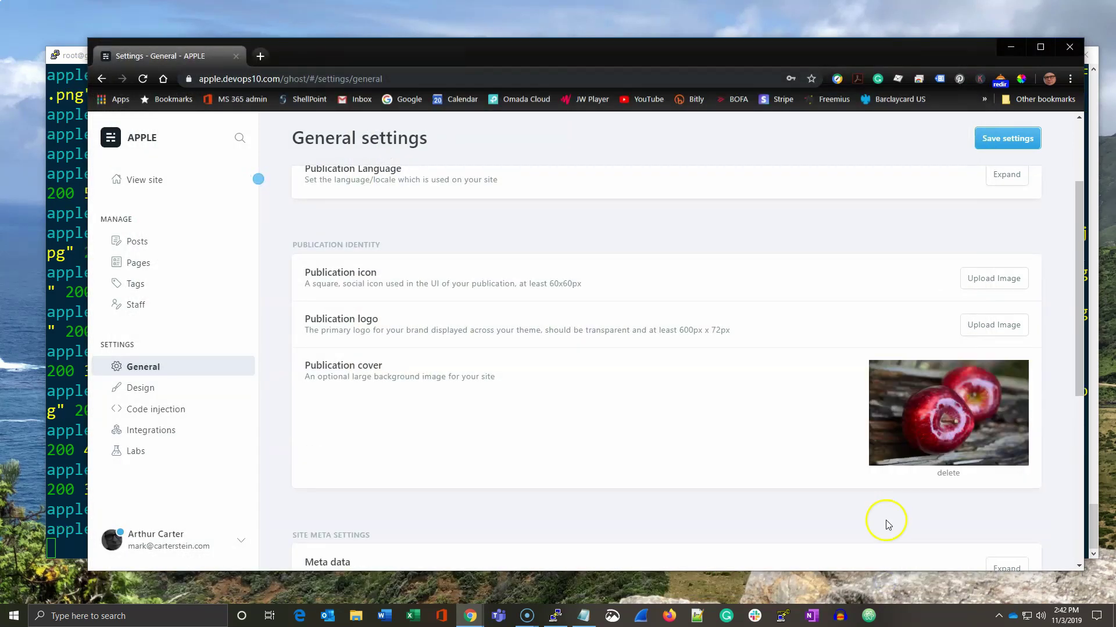
Save the settings, dismiss the getting started tip, and preview the site.
{"action": "left_click", "coordinate": [990, 142]}
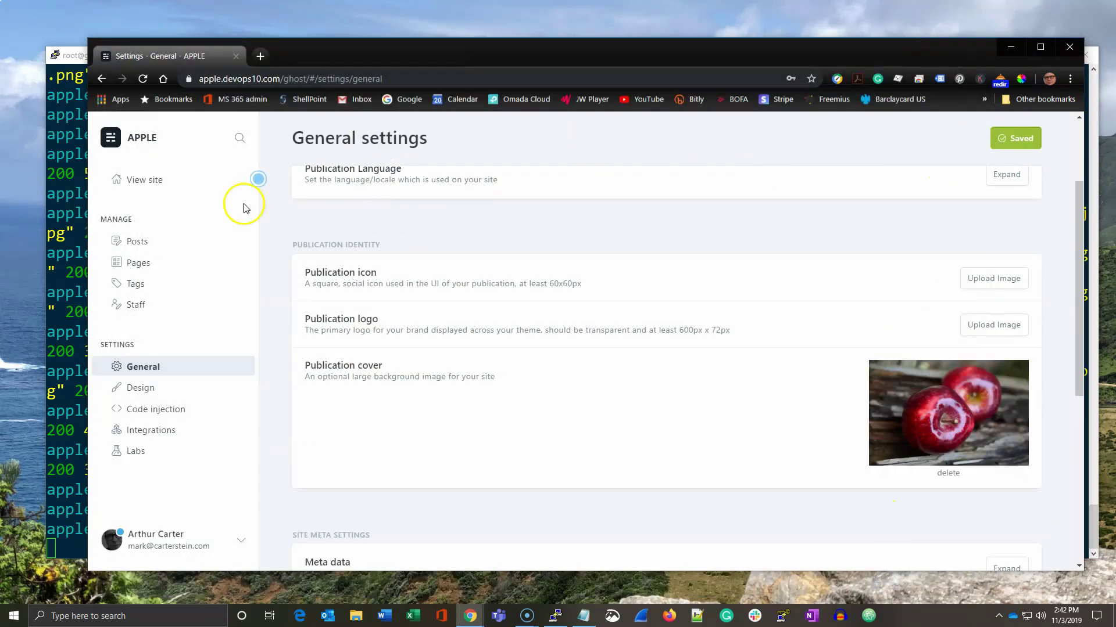
{"action": "left_click", "coordinate": [258, 179]}
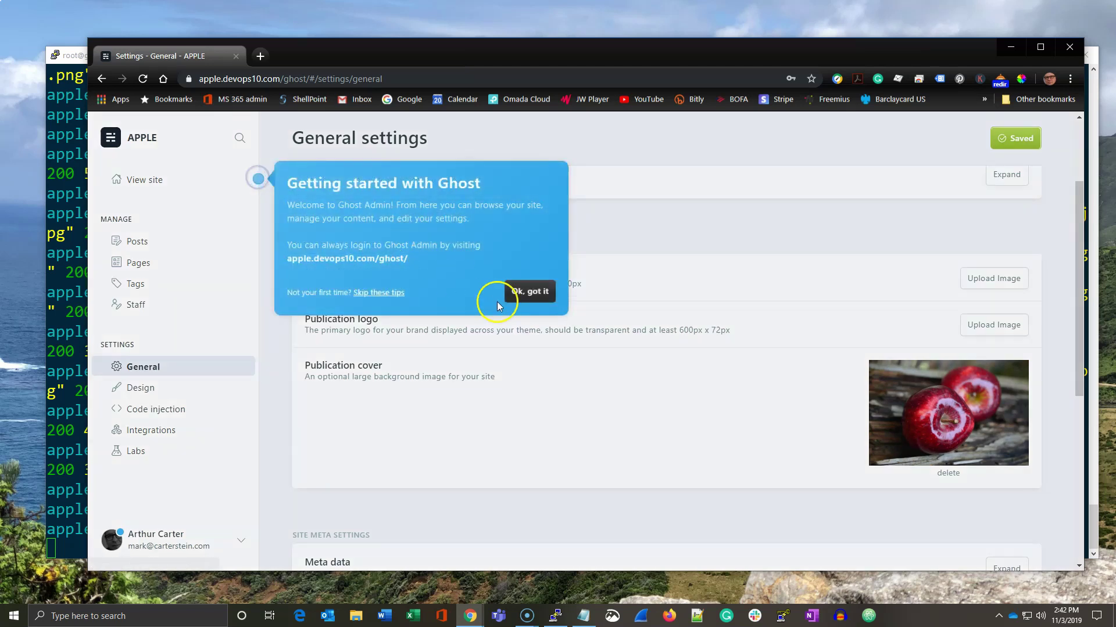
{"action": "left_click", "coordinate": [530, 291]}
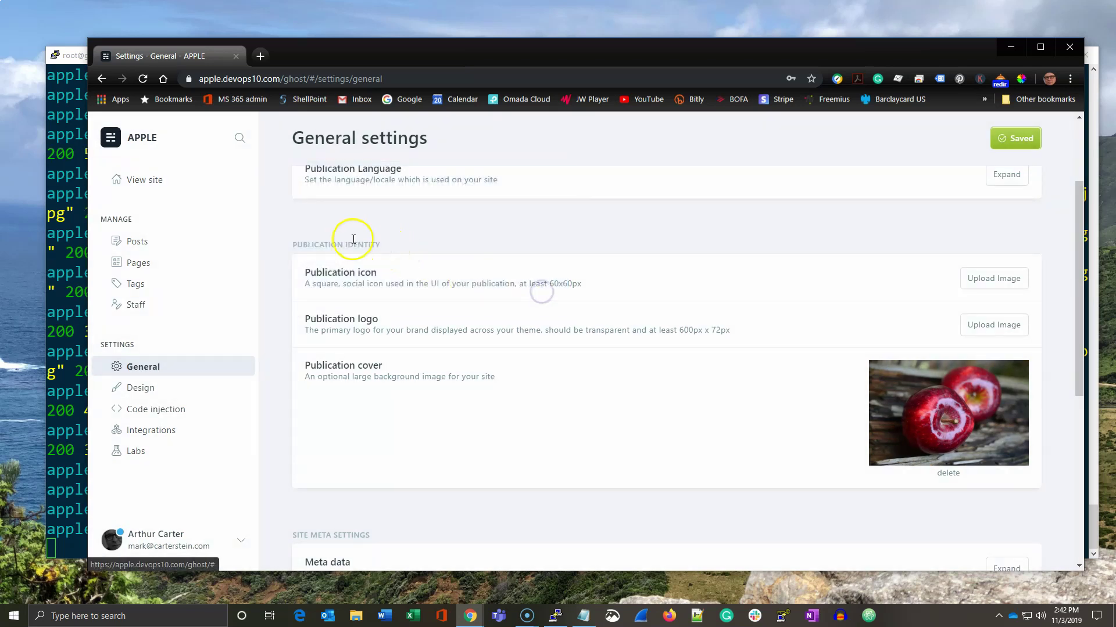
{"action": "left_click", "coordinate": [162, 181]}
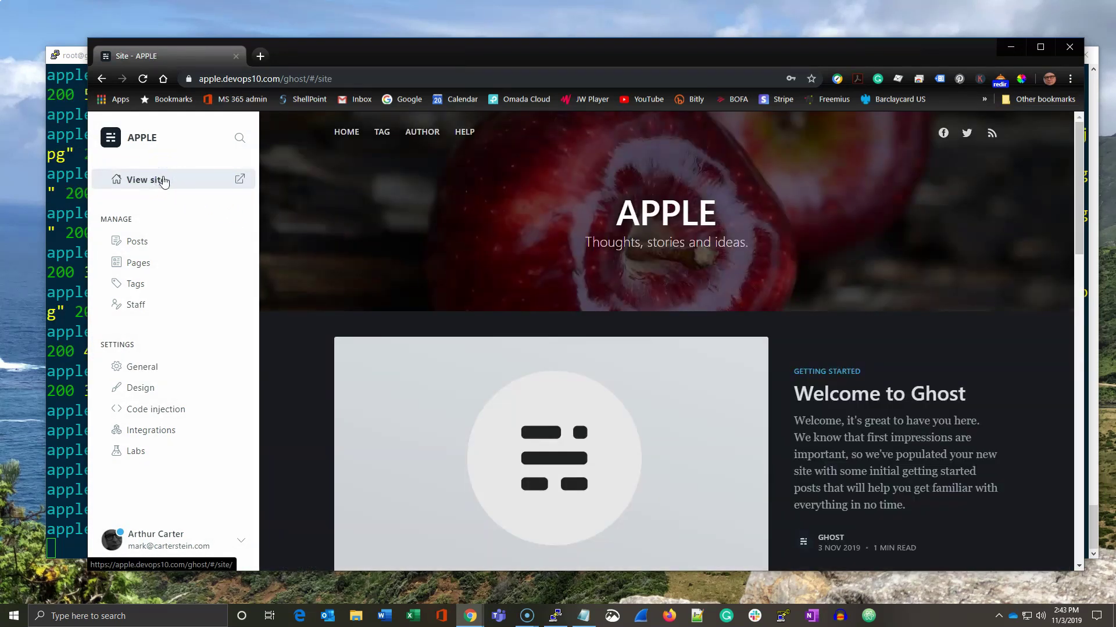
Open the public APPLE site in a new tab, then return to the PuTTY log.
{"action": "left_click", "coordinate": [240, 179]}
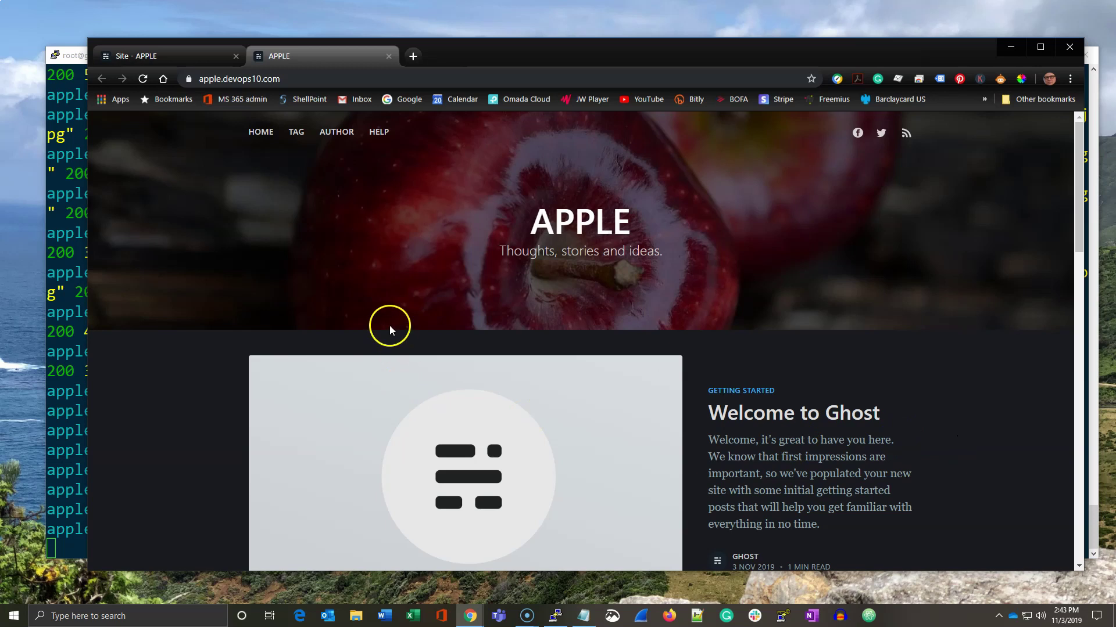
{"action": "left_click", "coordinate": [61, 140]}
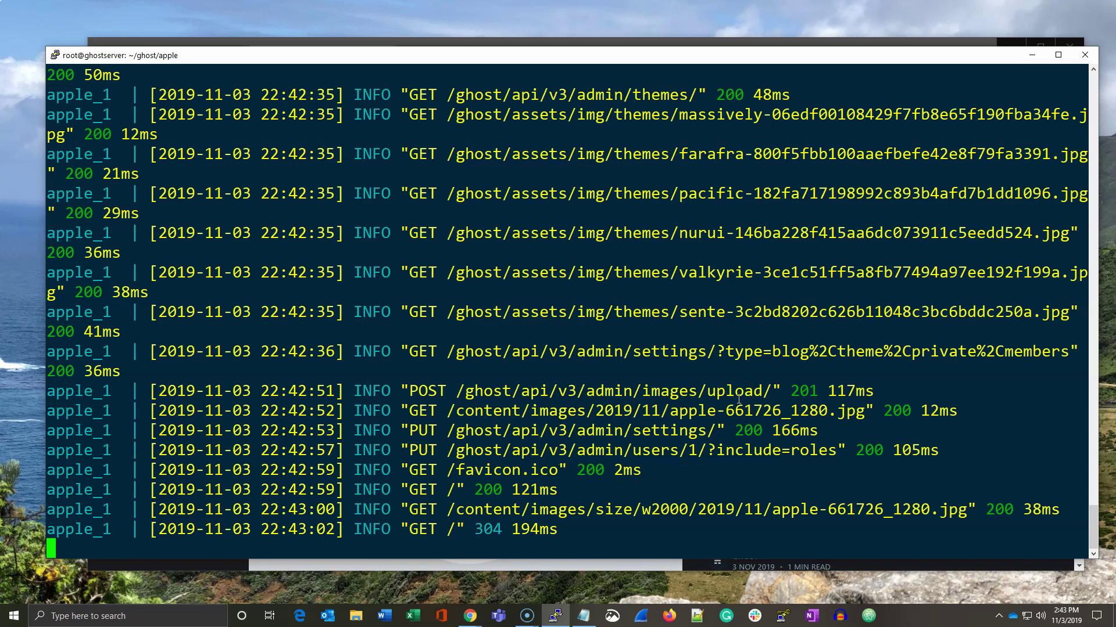
Stop the running apple blog container, clear the terminal, and bring Chrome forward.
{"action": "key", "text": "ctrl+c"}
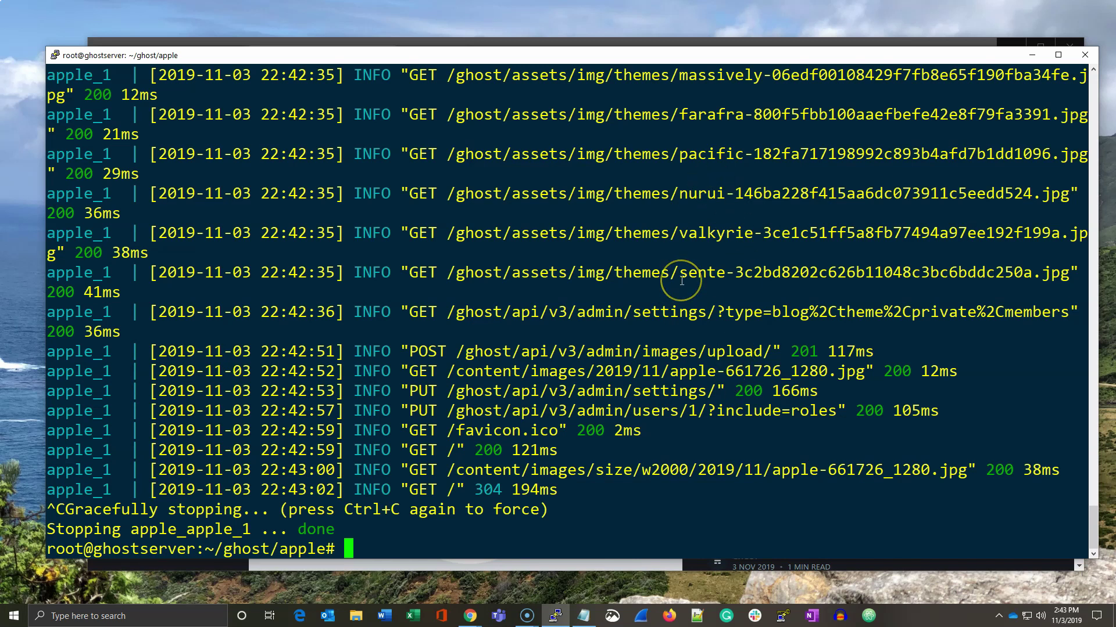
{"action": "type", "text": "clear"}
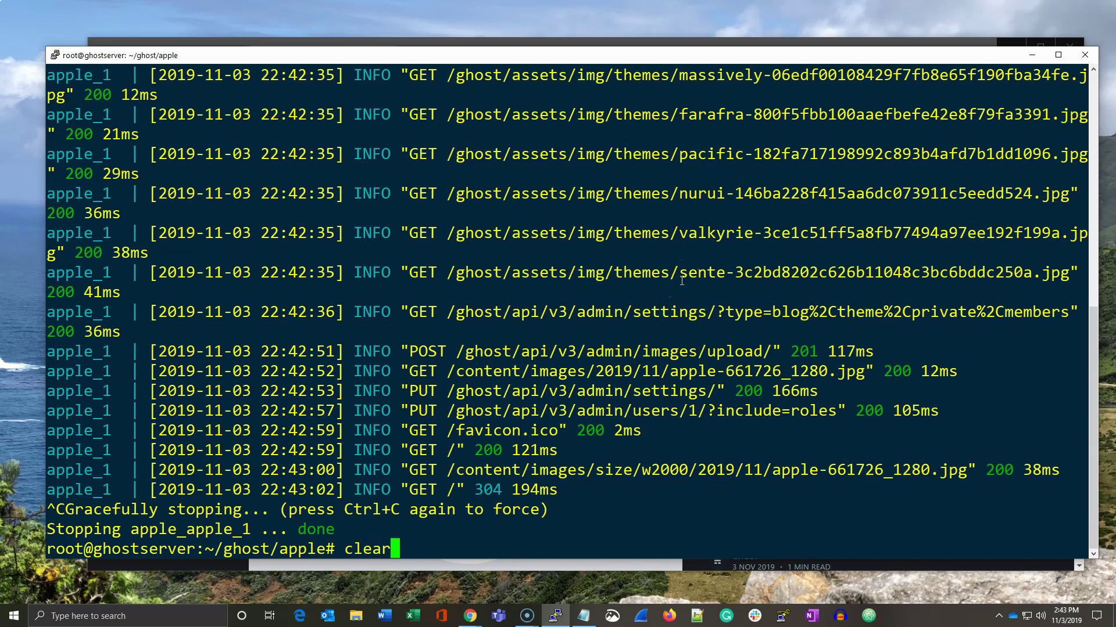
{"action": "key", "text": "Return"}
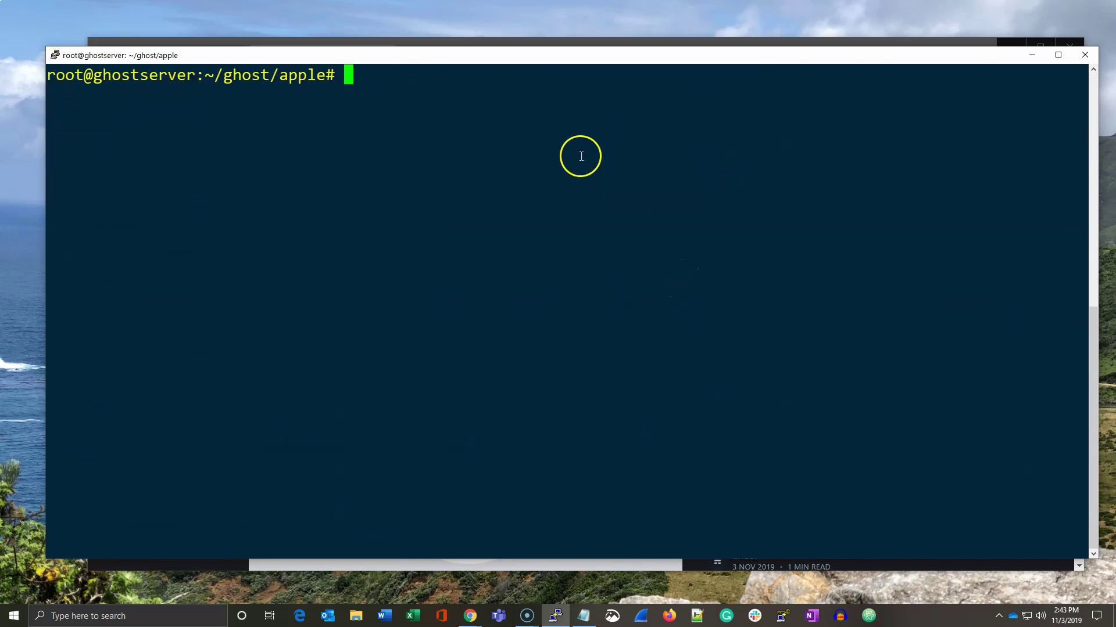
{"action": "left_click", "coordinate": [515, 33]}
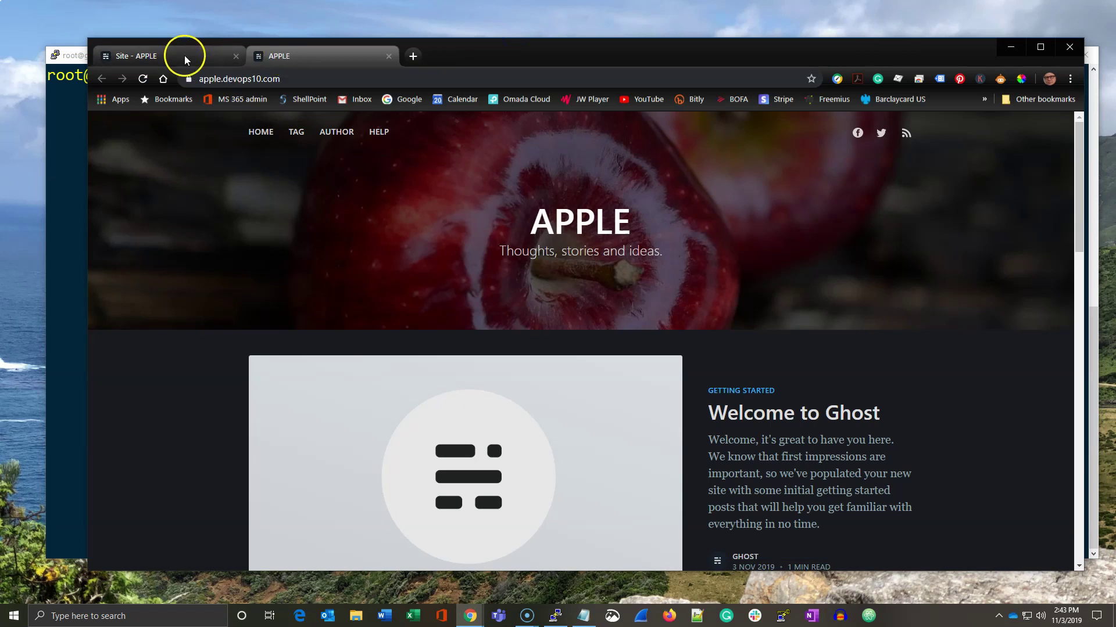
Restart the stopped apple_apple_1 container from Portainer's local containers list.
{"action": "left_click", "coordinate": [413, 57]}
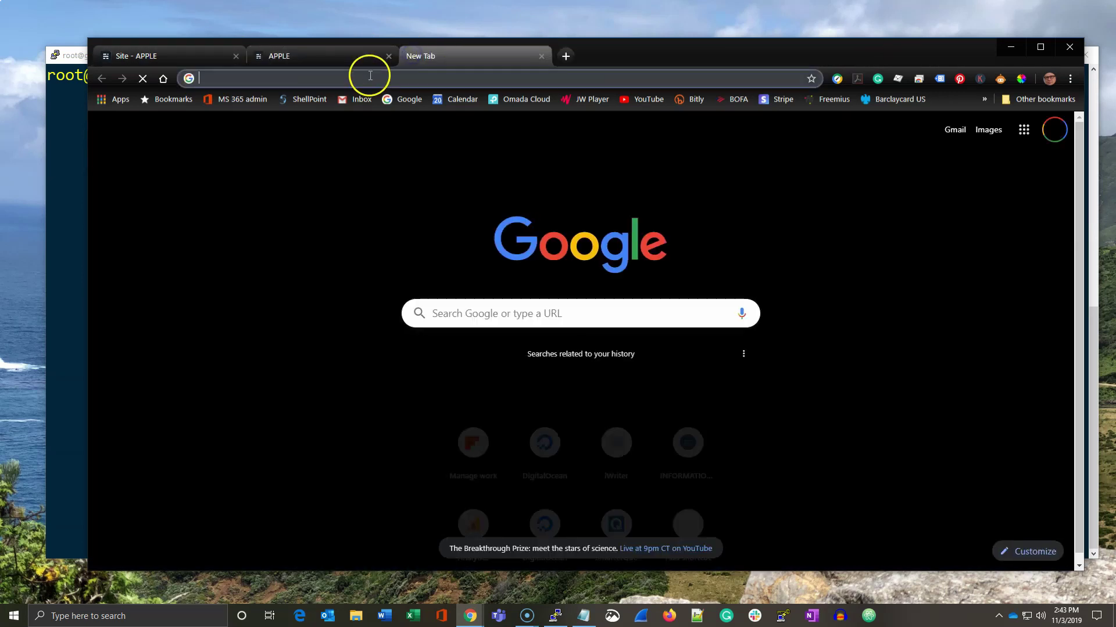
{"action": "left_click", "coordinate": [353, 101]}
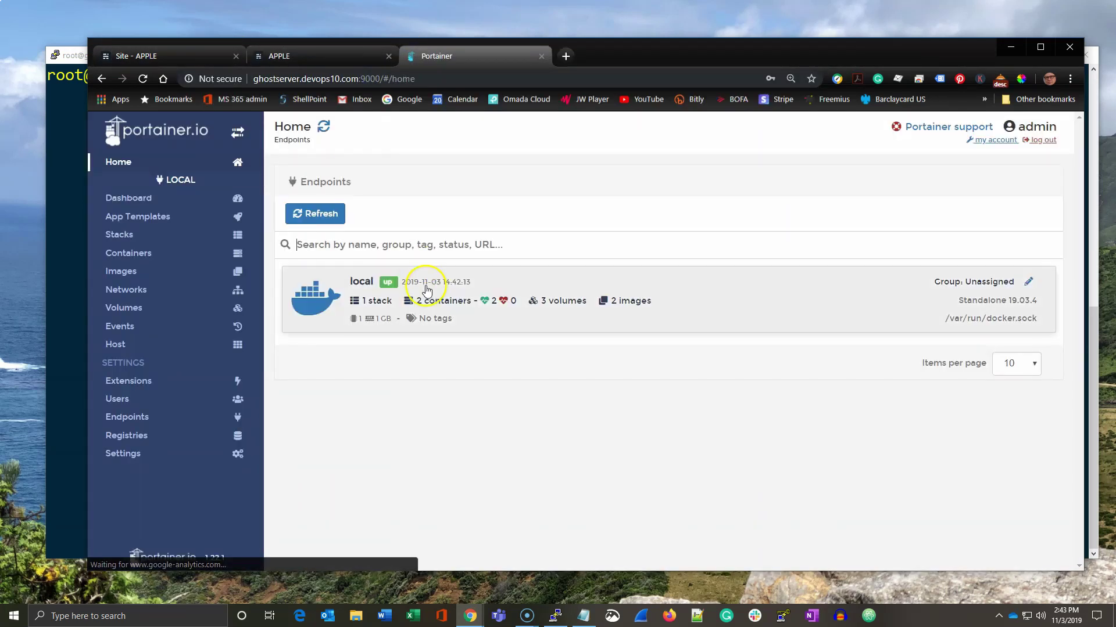
{"action": "left_click", "coordinate": [747, 310]}
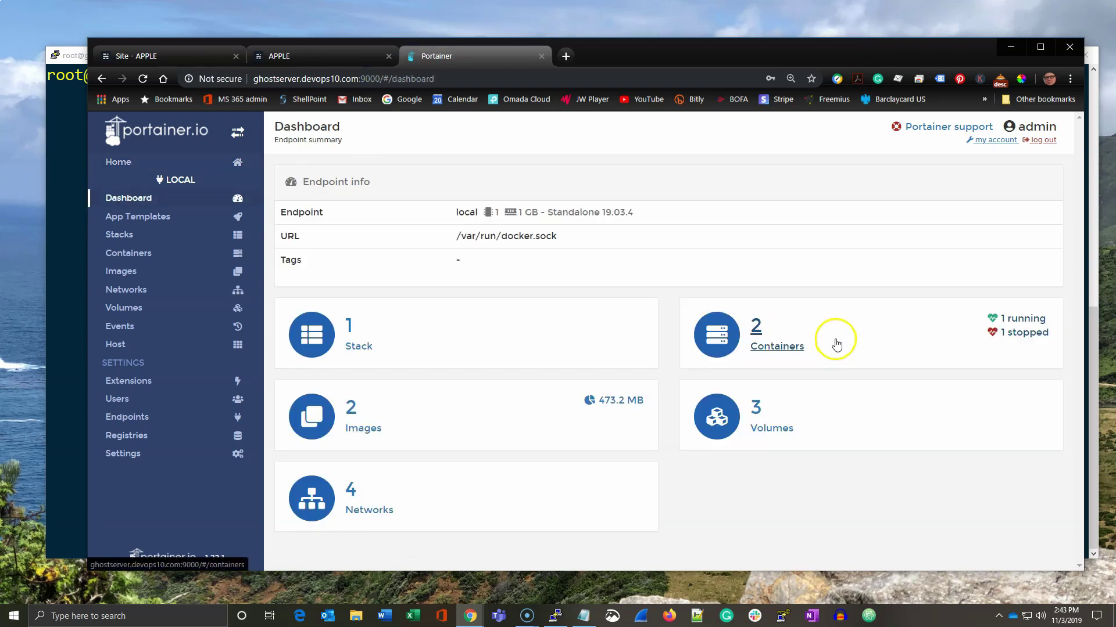
{"action": "left_click", "coordinate": [835, 340]}
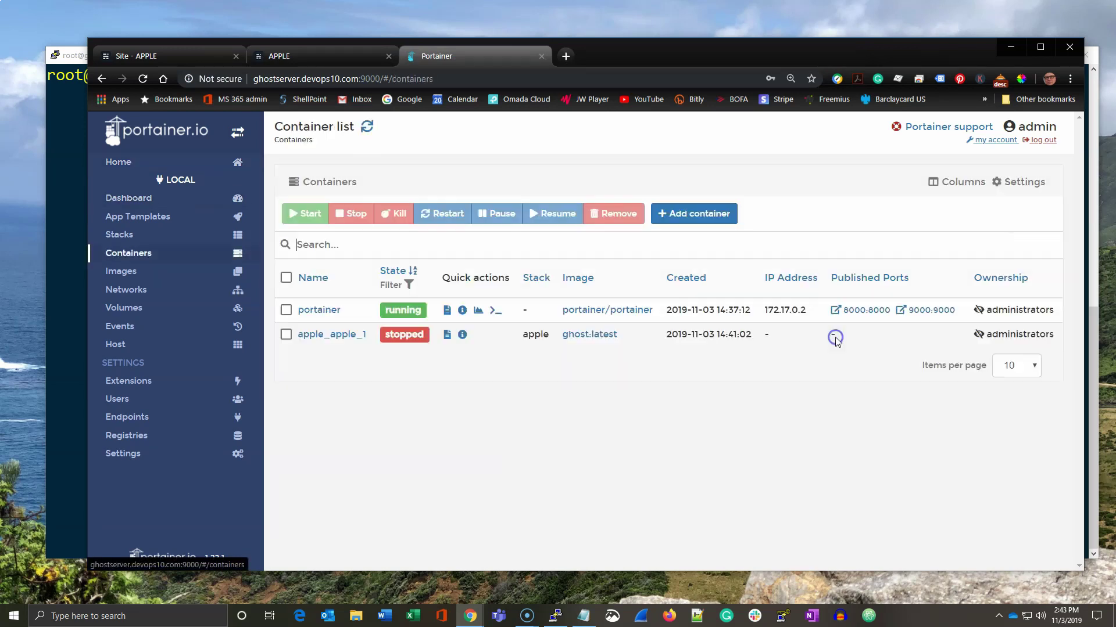
{"action": "left_click", "coordinate": [286, 334]}
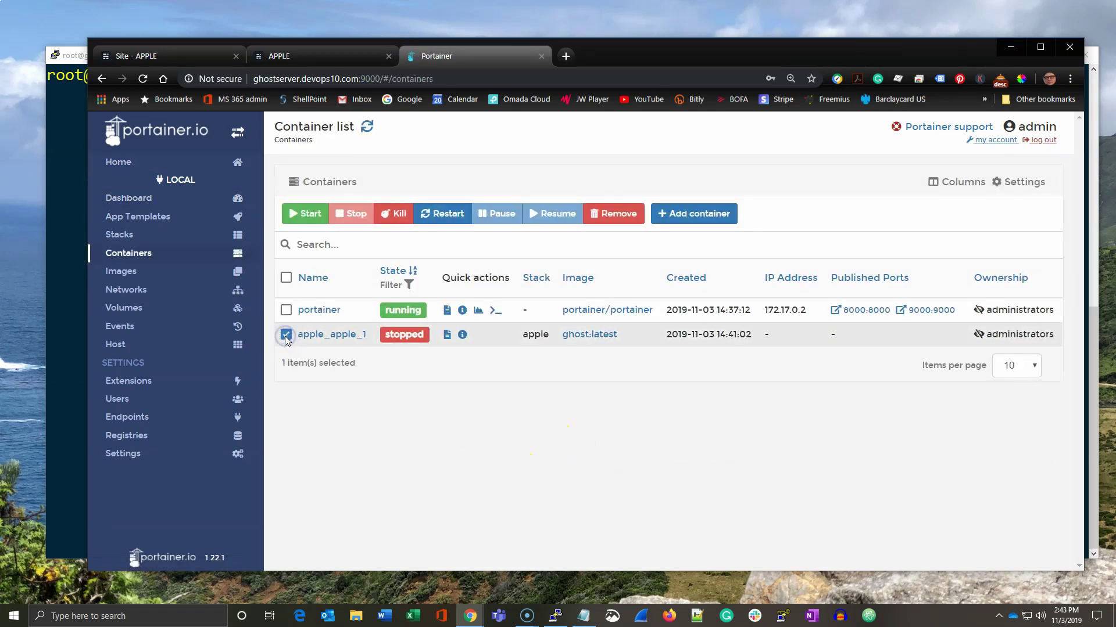
{"action": "left_click", "coordinate": [305, 215]}
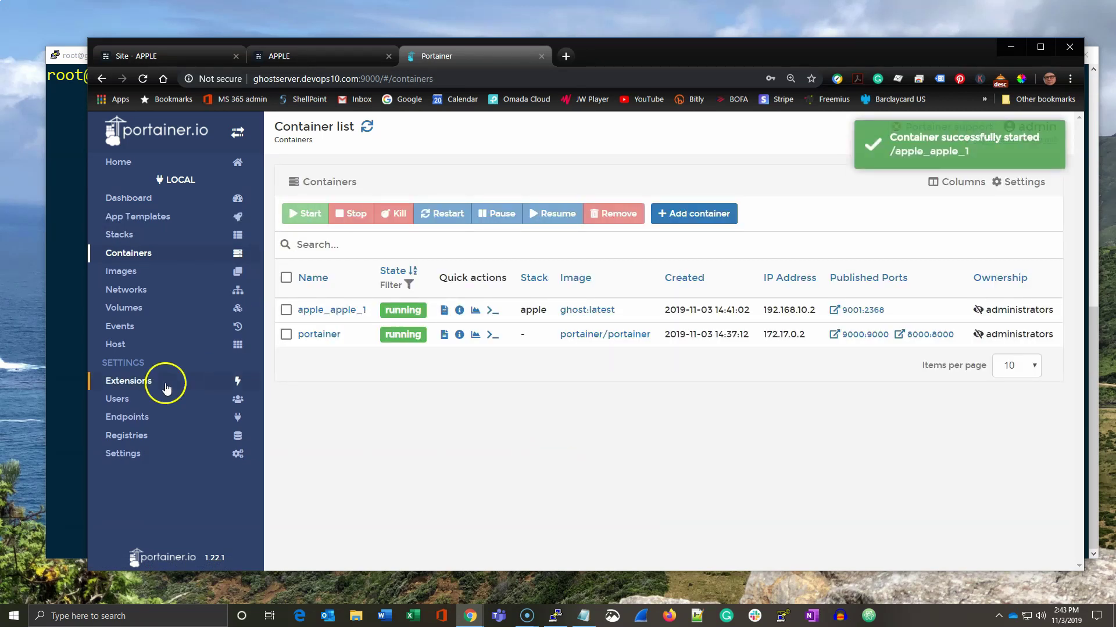
Reload the APPLE blog, check its Ghost Admin posts list, then close the admin tab.
{"action": "left_click", "coordinate": [279, 56]}
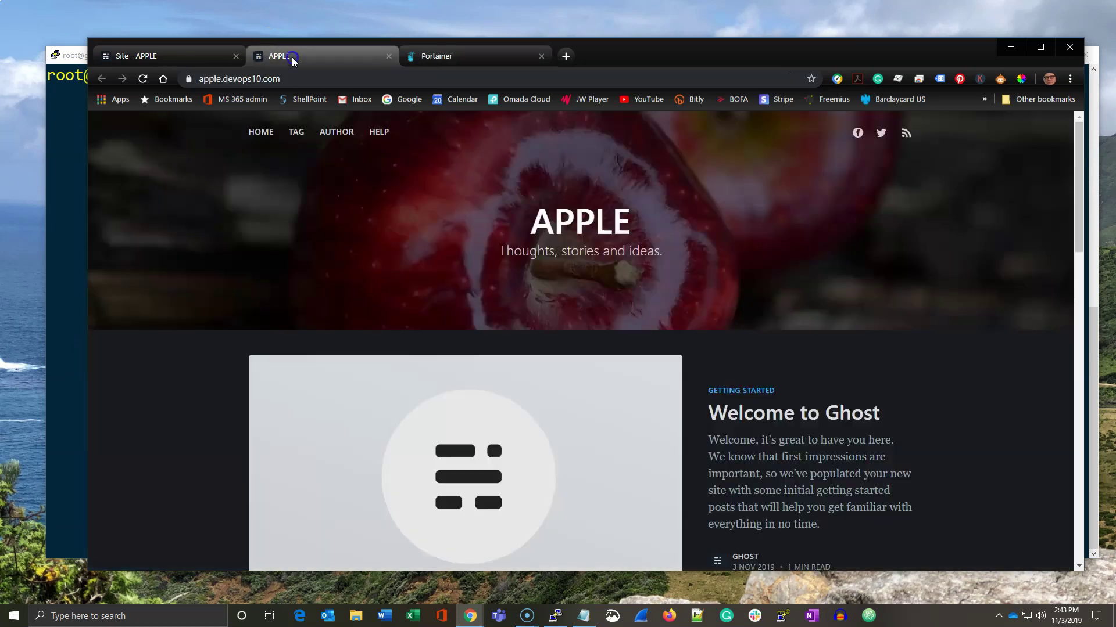
{"action": "left_click", "coordinate": [143, 79]}
{"action": "left_click", "coordinate": [136, 57]}
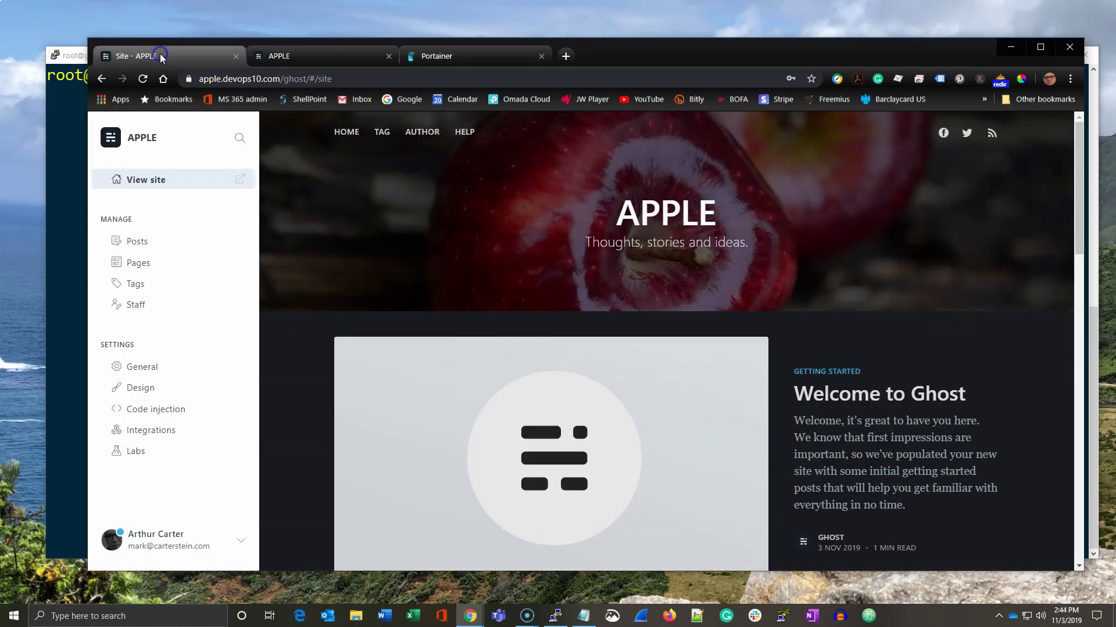
{"action": "left_click", "coordinate": [137, 241]}
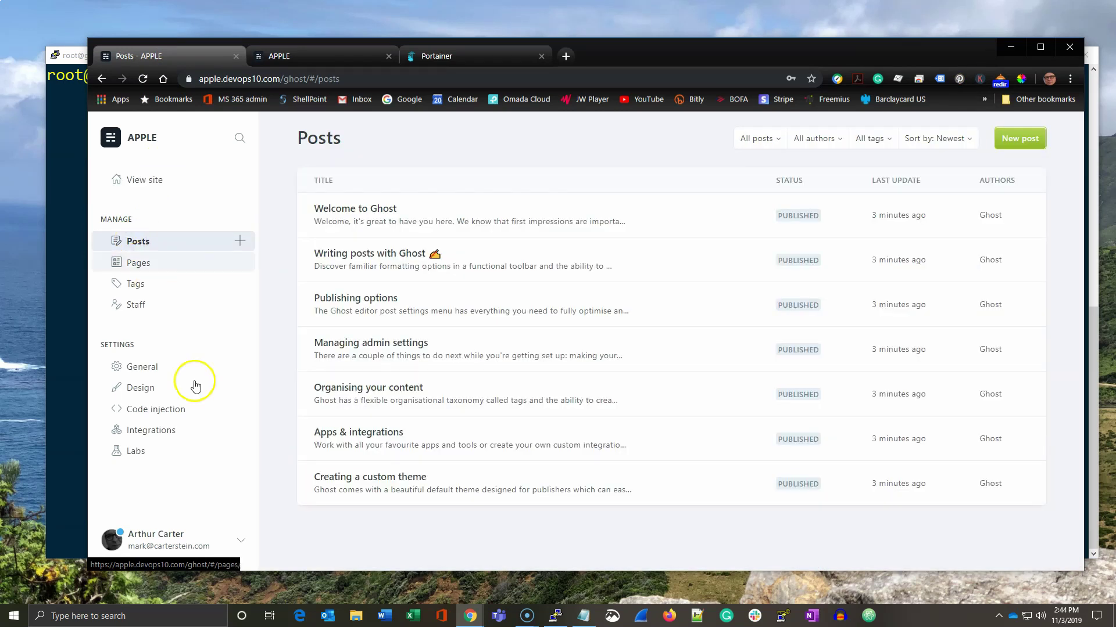
{"action": "left_click", "coordinate": [237, 57]}
List the four volumes in /var/lib/docker/volumes, install the tree package, and clear the screen.
{"action": "left_click", "coordinate": [83, 157]}
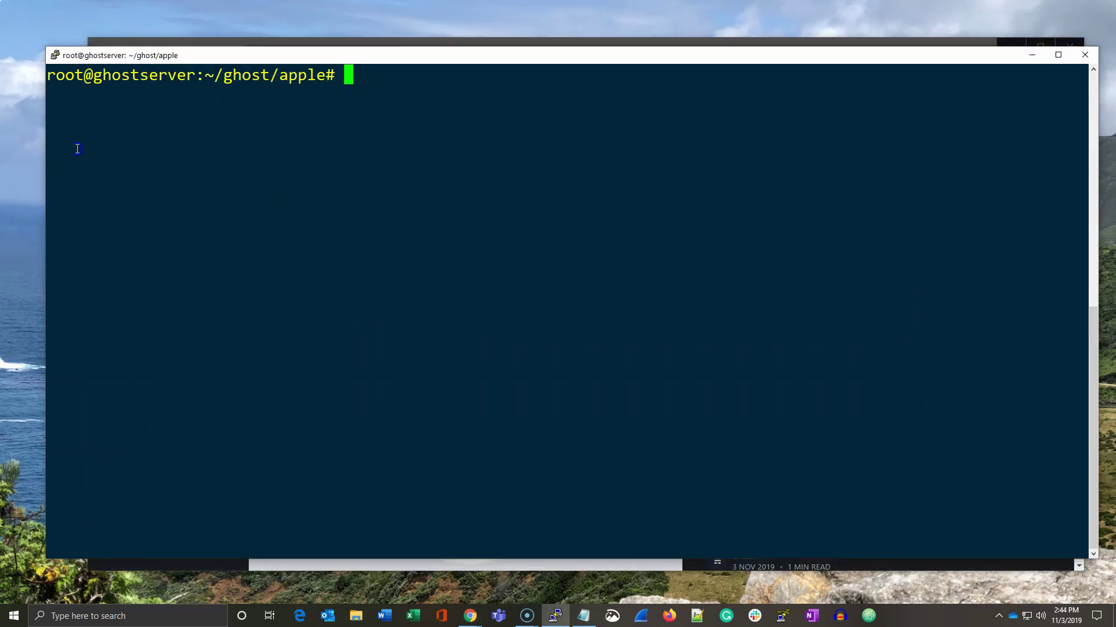
{"action": "type", "text": "cd /"}
{"action": "type", "text": "var/lib"}
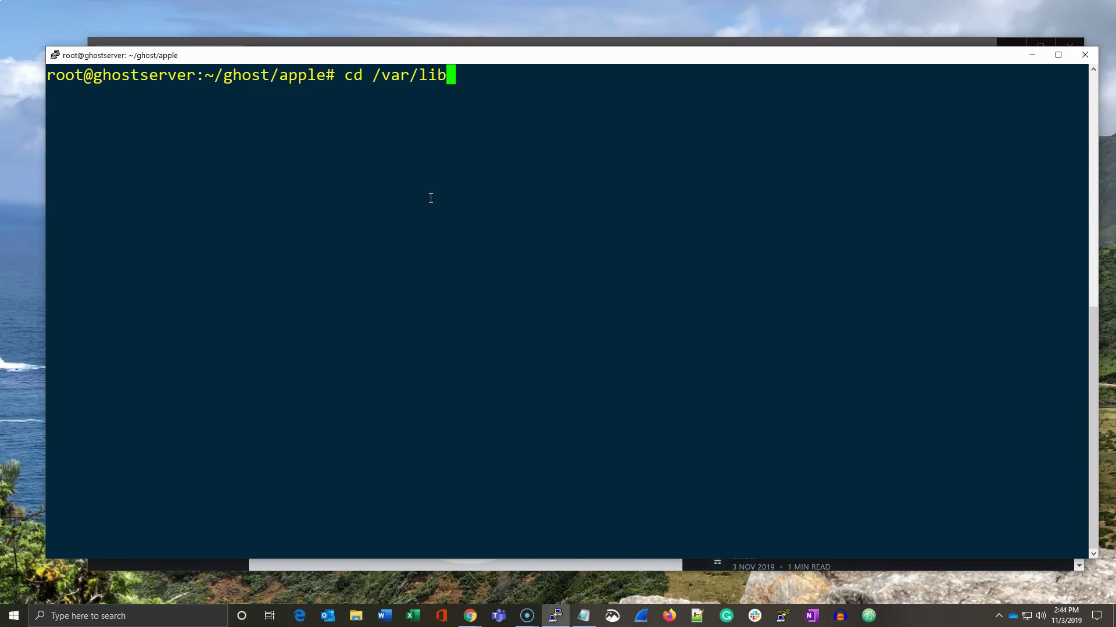
{"action": "type", "text": "/docker"}
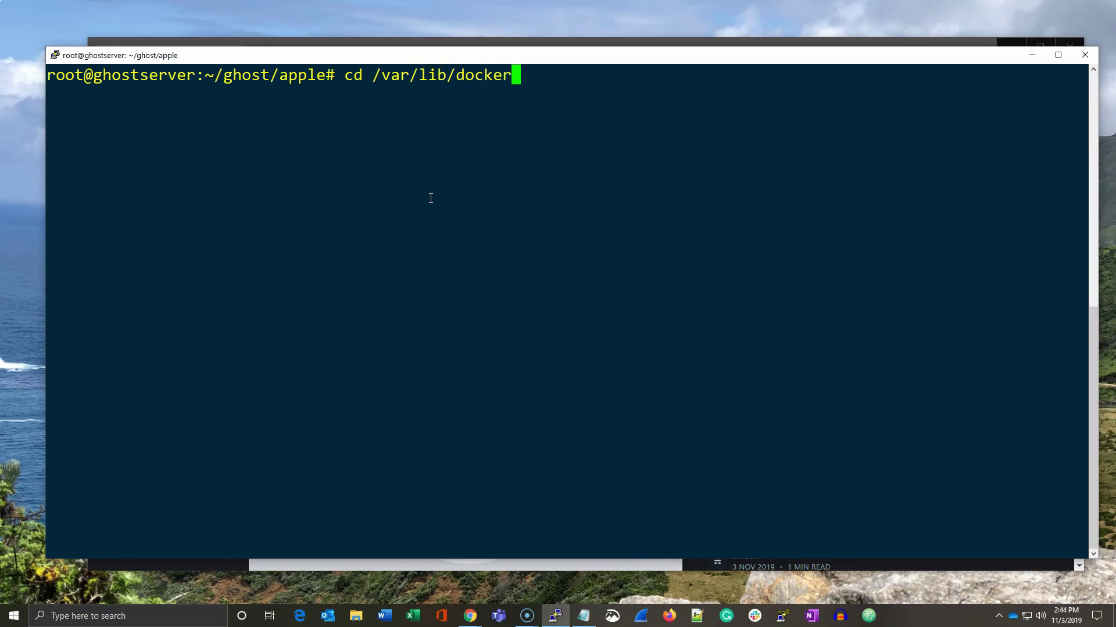
{"action": "type", "text": "/volumes/"}
{"action": "key", "text": "Return"}
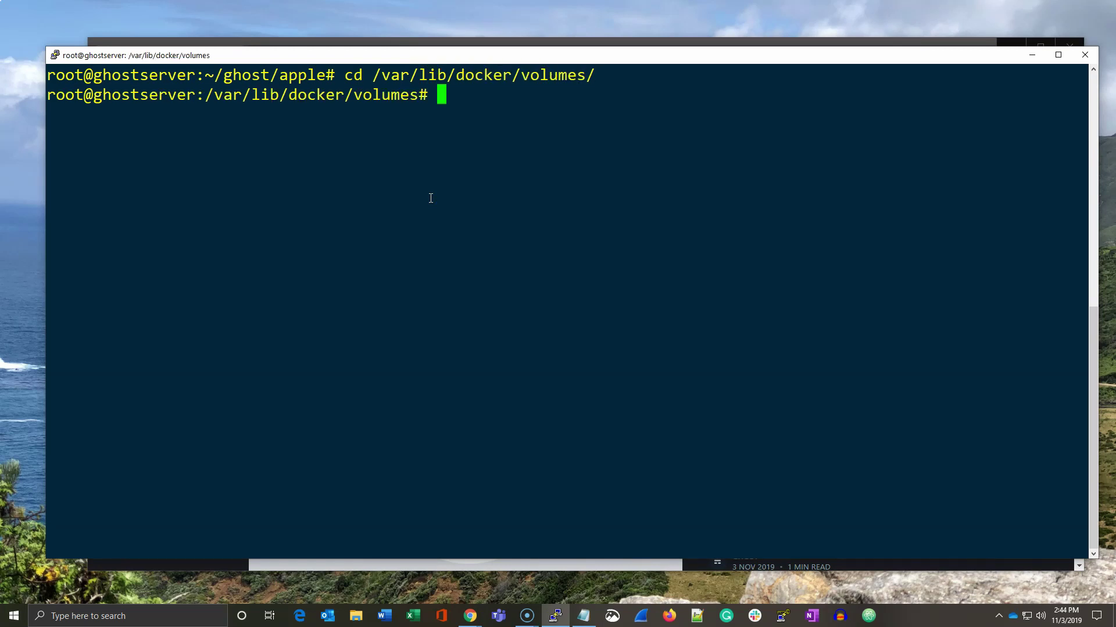
{"action": "type", "text": "ls -l"}
{"action": "key", "text": "Return"}
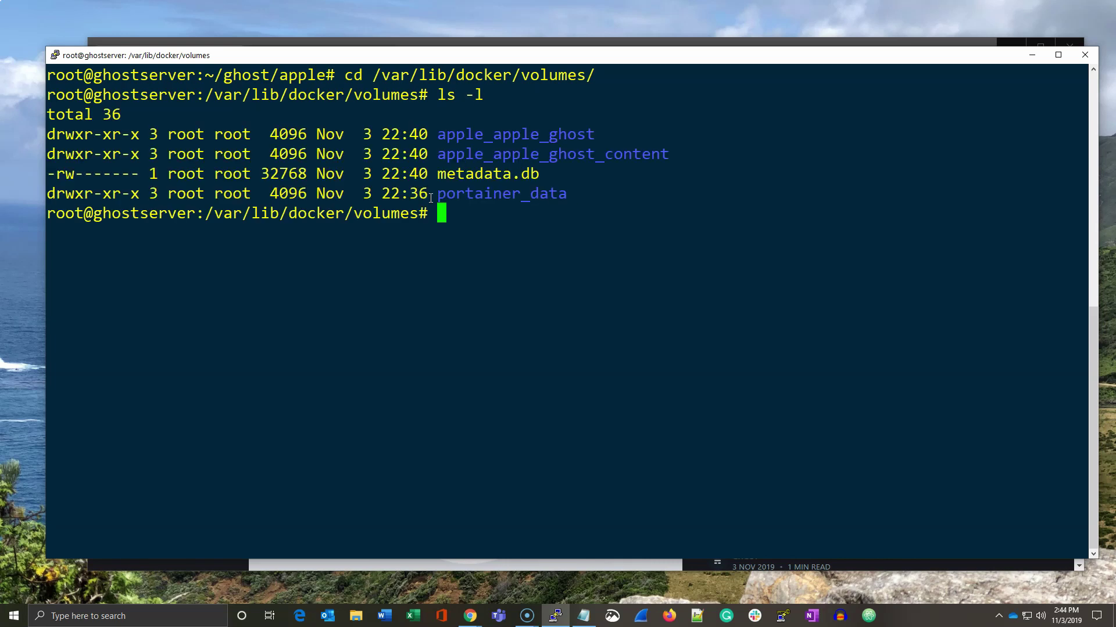
{"action": "left_click_drag", "start_coordinate": [435, 134], "coordinate": [594, 134]}
{"action": "left_click", "coordinate": [658, 208]}
{"action": "type", "text": "apt install"}
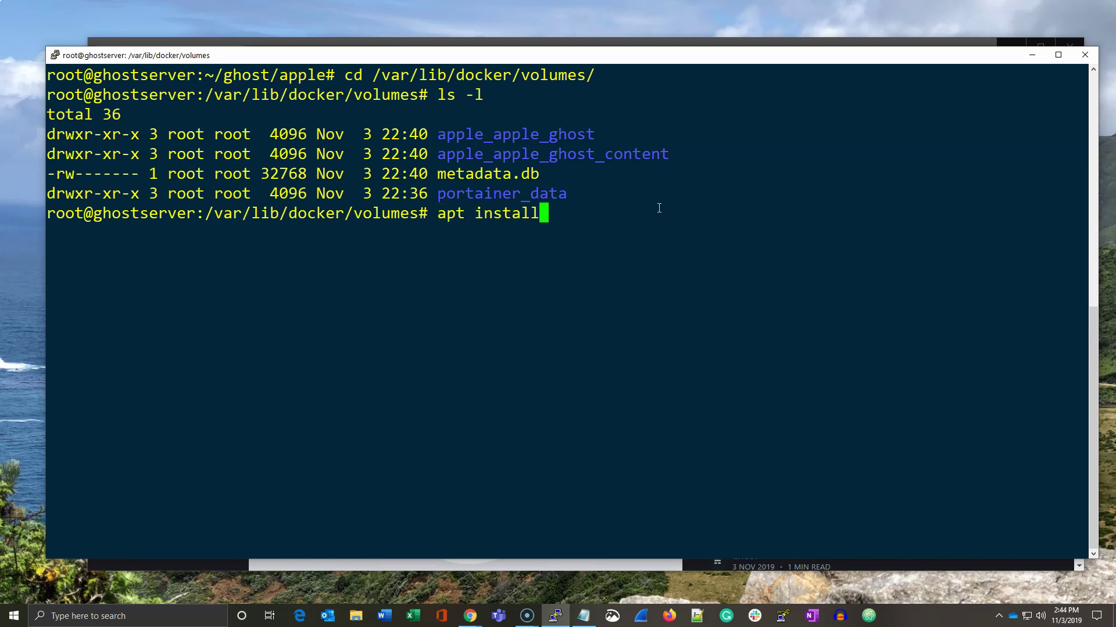
{"action": "type", "text": " tree"}
{"action": "key", "text": "Return"}
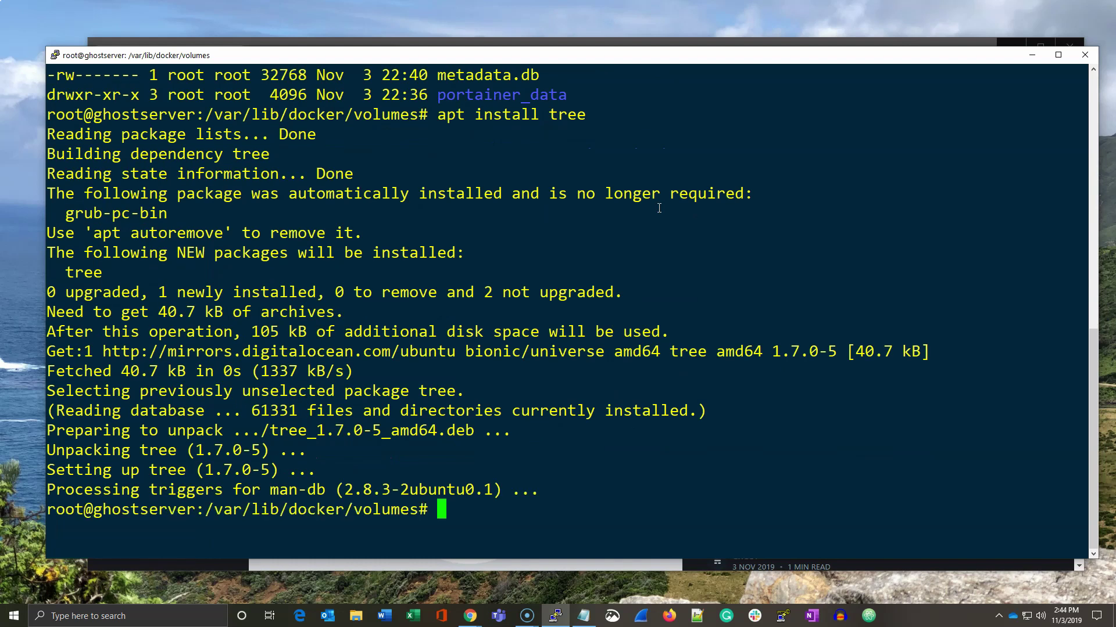
{"action": "type", "text": "clear"}
{"action": "key", "text": "Return"}
{"action": "type", "text": "tr"}
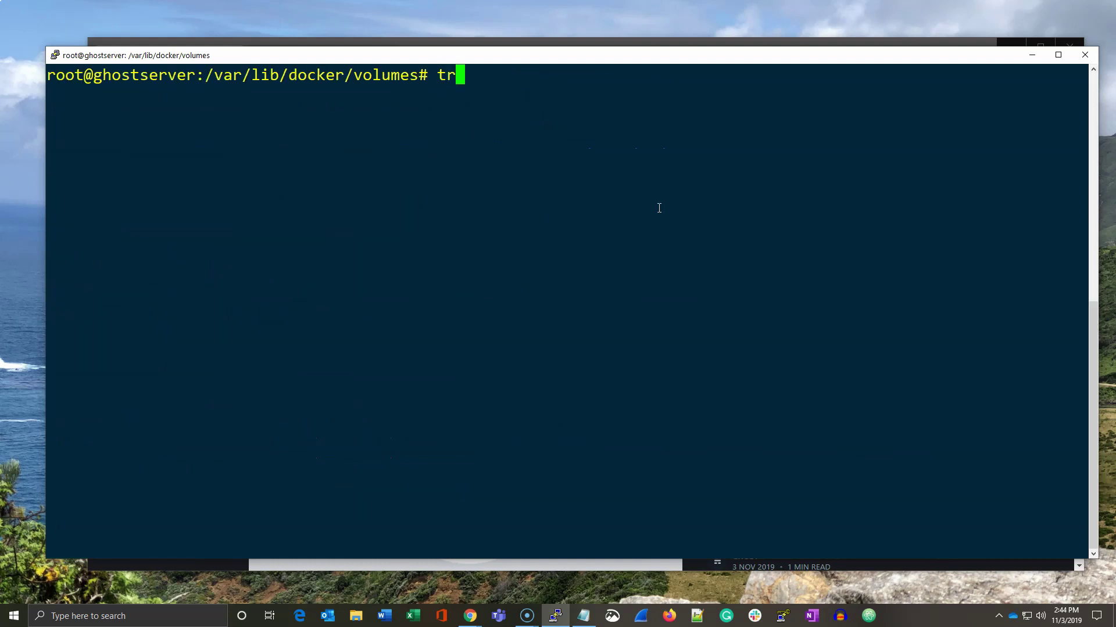
{"action": "type", "text": "ee -L 3"}
Show the volumes directory tree three levels deep, noting the apple_apple_ghost _data folder.
{"action": "key", "text": "Return"}
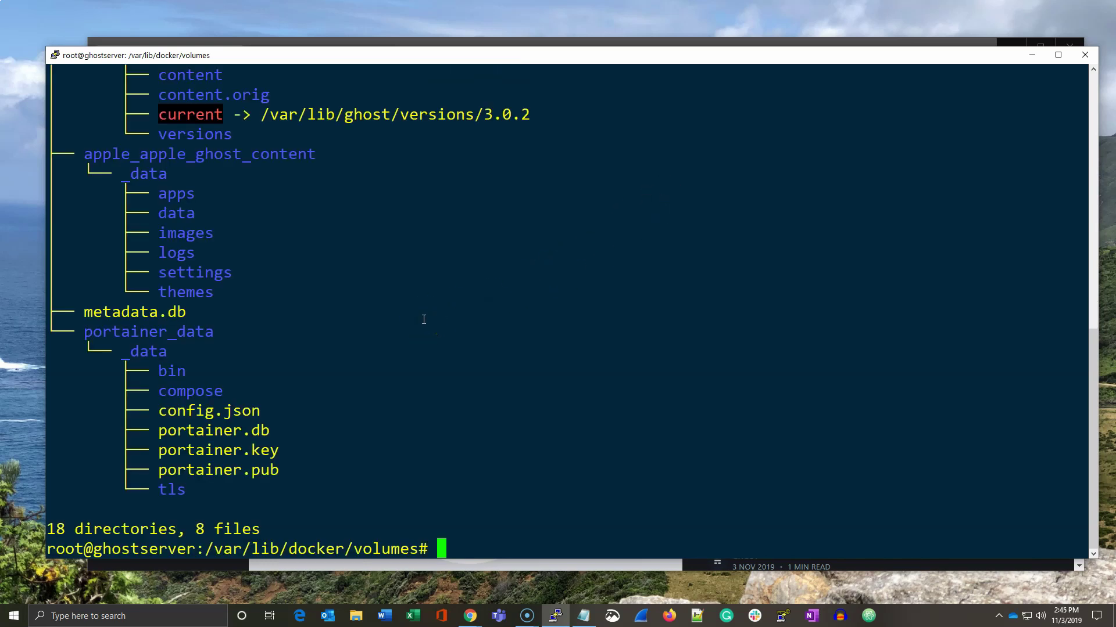
{"action": "scroll", "coordinate": [424, 319], "scroll_direction": "up", "scroll_amount": 5}
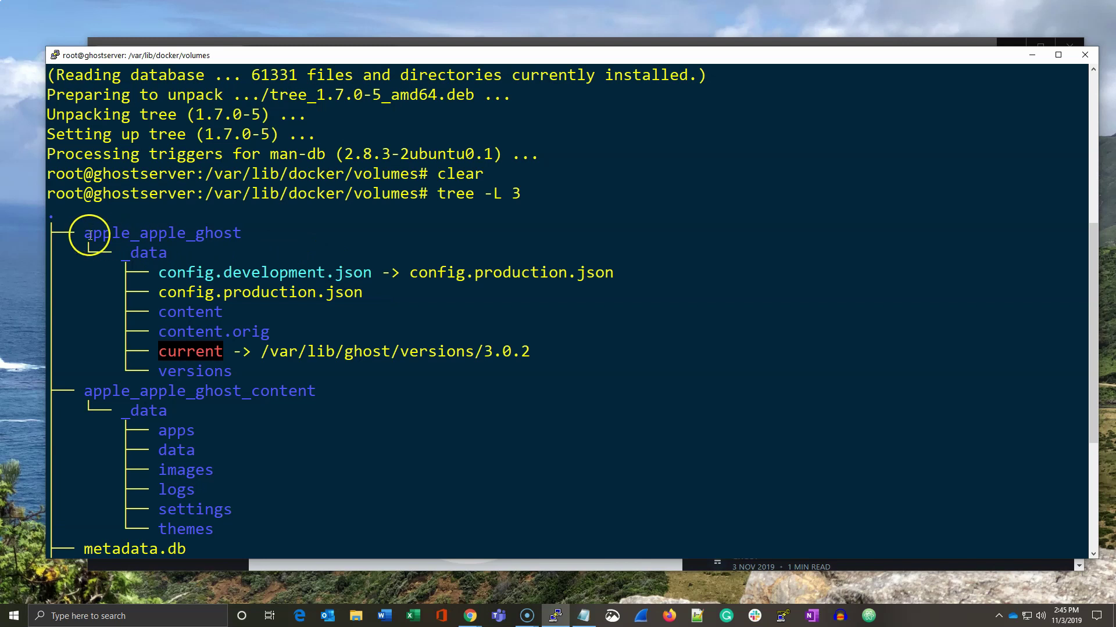
{"action": "left_click_drag", "start_coordinate": [84, 234], "coordinate": [220, 235]}
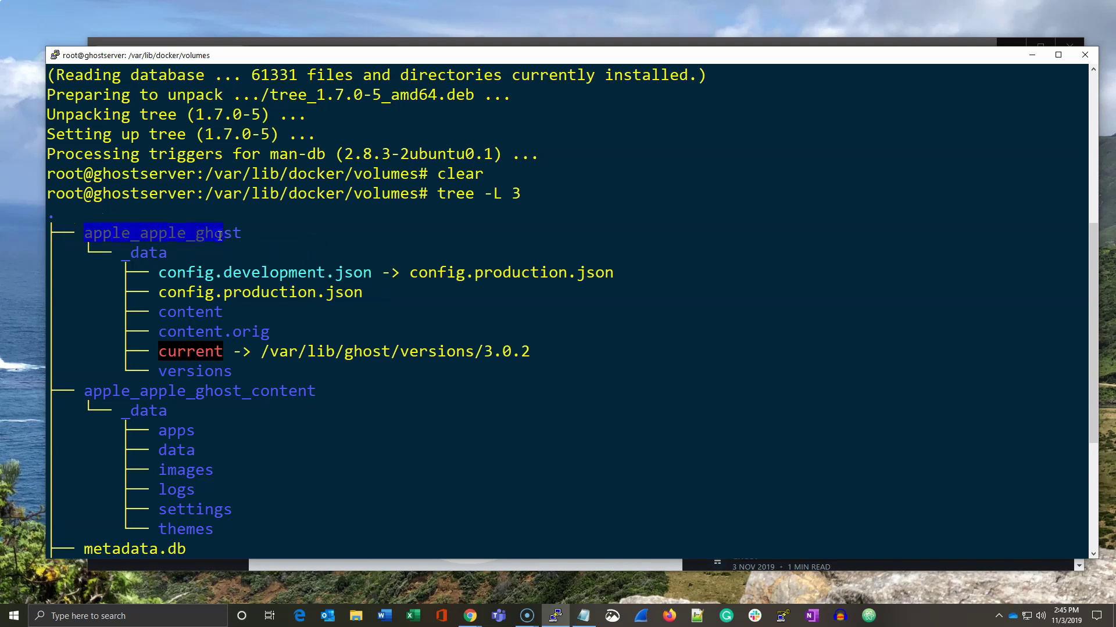
{"action": "left_click_drag", "start_coordinate": [125, 253], "coordinate": [352, 273]}
{"action": "left_click", "coordinate": [372, 356]}
{"action": "scroll", "coordinate": [412, 395], "scroll_direction": "down", "scroll_amount": 5}
{"action": "scroll", "coordinate": [413, 396], "scroll_direction": "up", "scroll_amount": 5}
Enter apple_apple_ghost_content/_data and list it with tree -L 3.
{"action": "left_click_drag", "start_coordinate": [85, 392], "coordinate": [315, 394]}
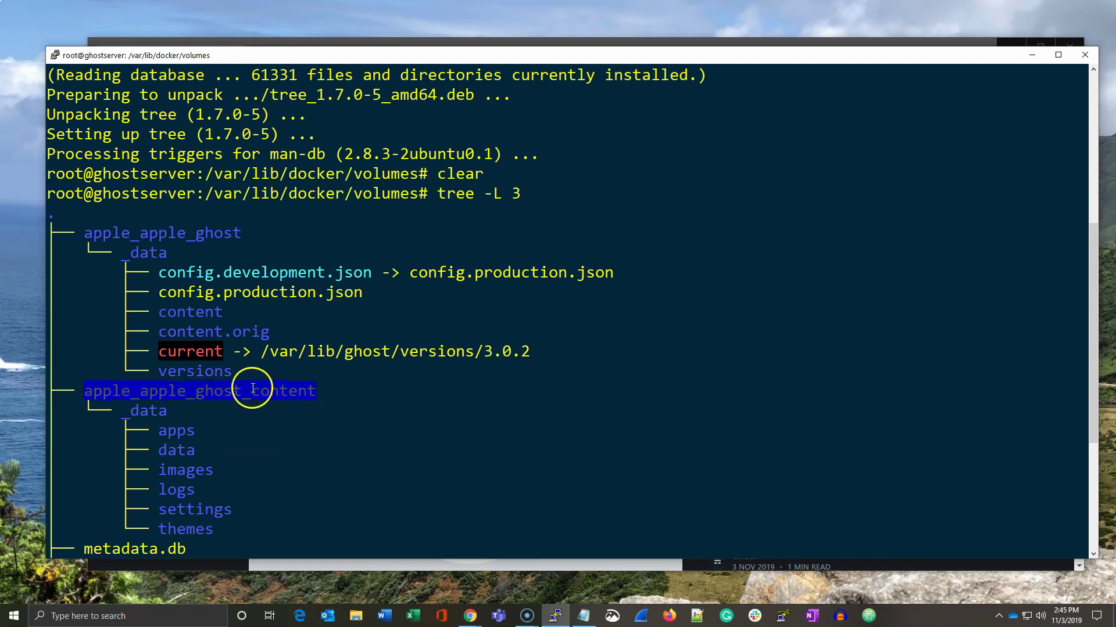
{"action": "scroll", "coordinate": [429, 417], "scroll_direction": "down", "scroll_amount": 5}
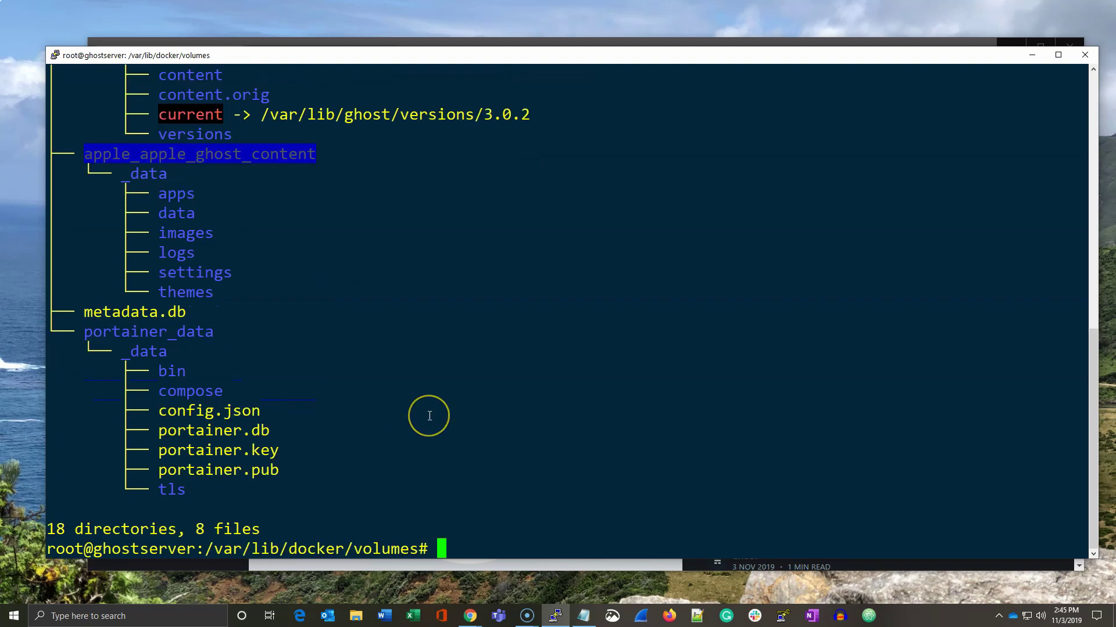
{"action": "type", "text": "cd ap"}
{"action": "key", "text": "Tab"}
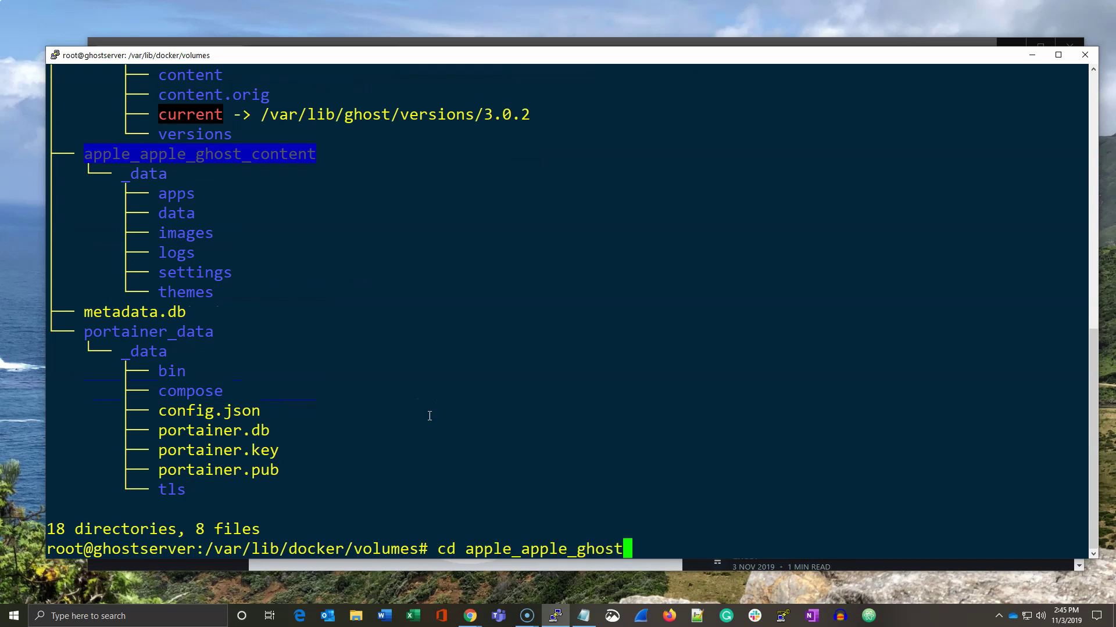
{"action": "type", "text": "_"}
{"action": "key", "text": "Tab"}
{"action": "type", "text": "_da"}
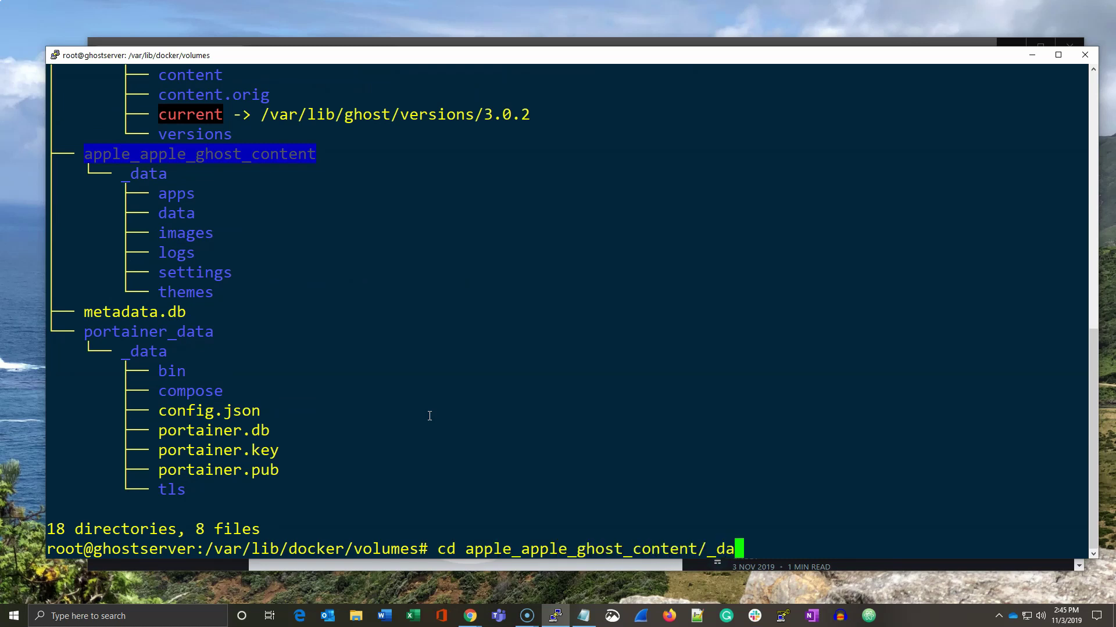
{"action": "key", "text": "Tab"}
{"action": "key", "text": "Return"}
{"action": "key", "text": "Up"}
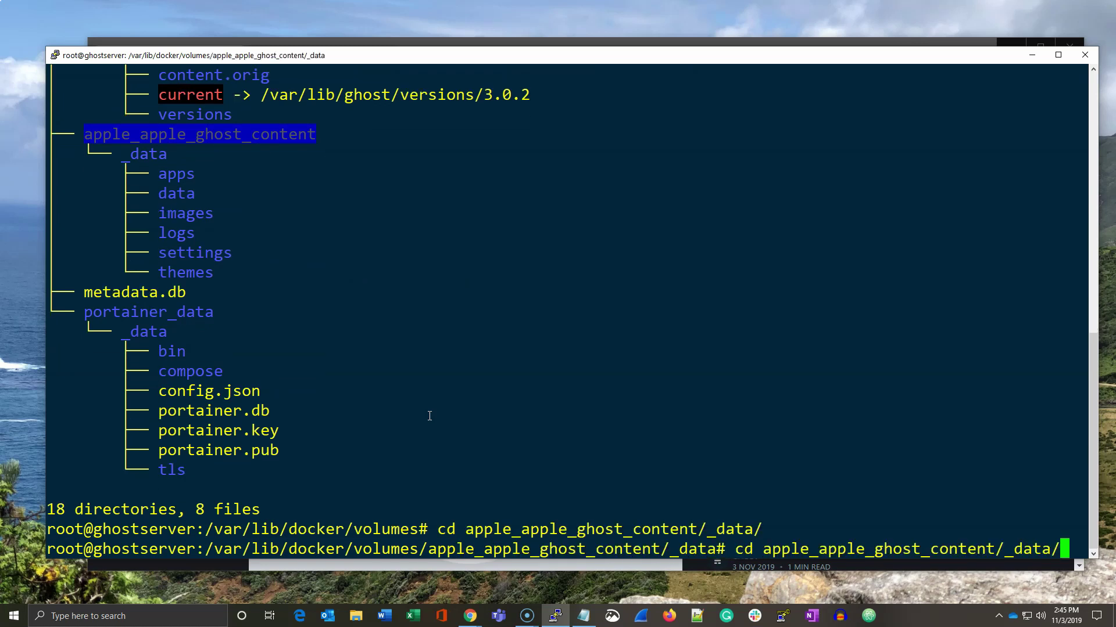
{"action": "key", "text": "Up"}
{"action": "key", "text": "Return"}
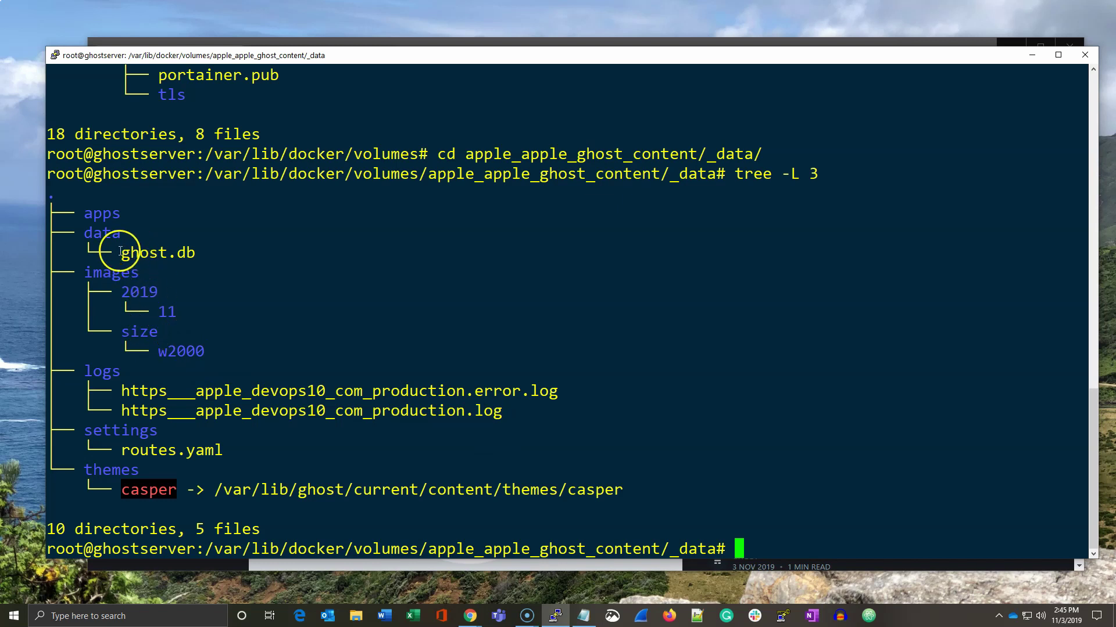
Enter images/, list its two apple JPG files with tree -L 3, then return home.
{"action": "left_click_drag", "start_coordinate": [123, 253], "coordinate": [195, 252]}
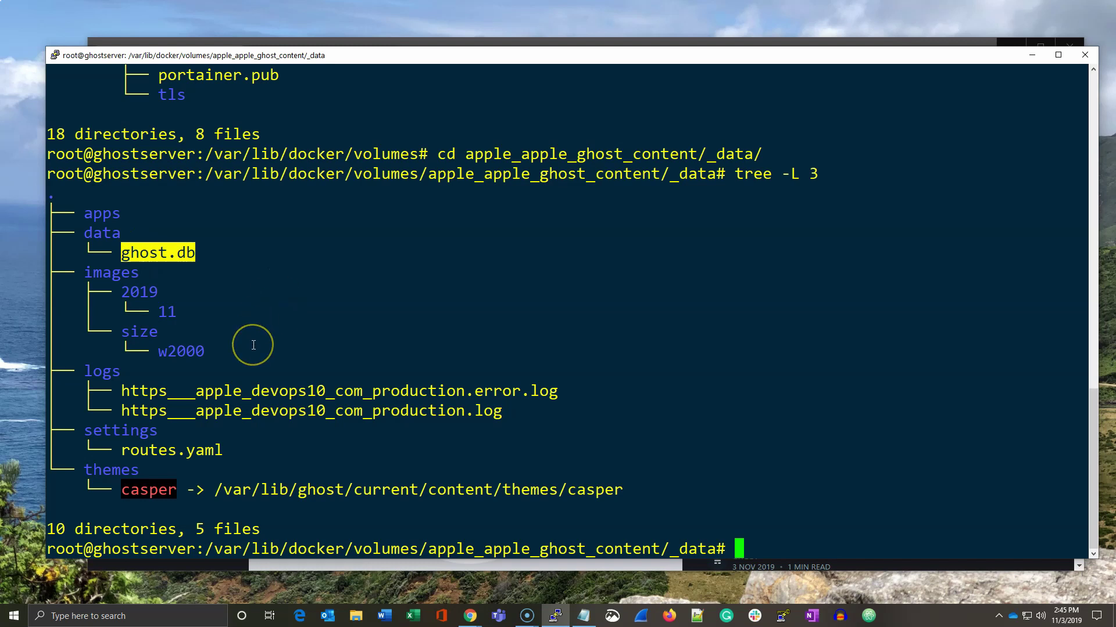
{"action": "type", "text": "cd"}
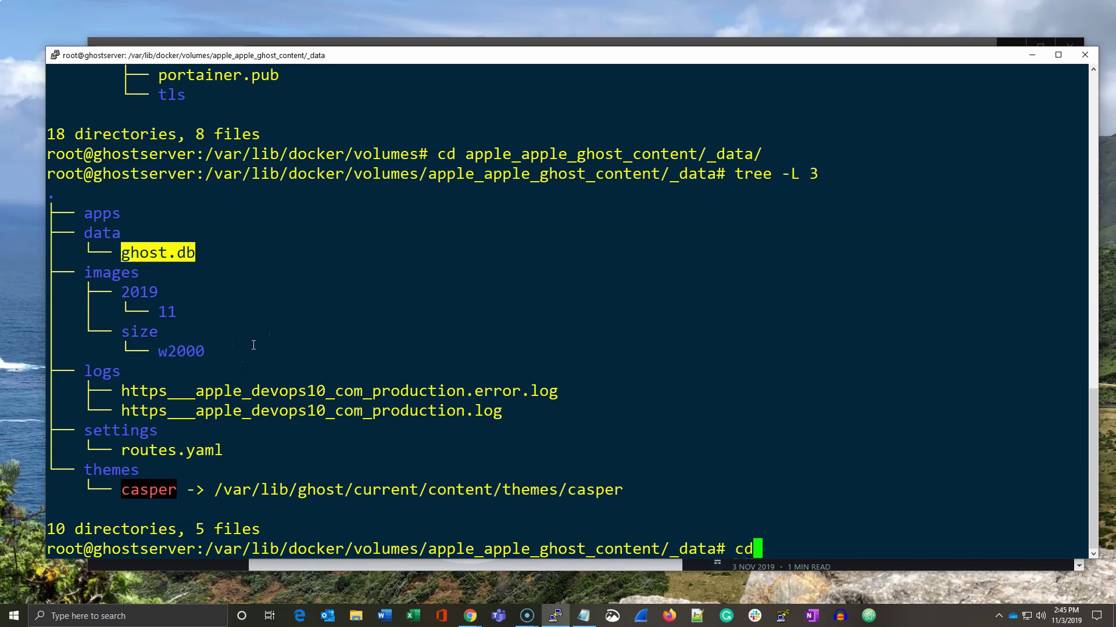
{"action": "type", "text": " im"}
{"action": "key", "text": "Tab"}
{"action": "key", "text": "Return"}
{"action": "key", "text": "Up"}
{"action": "key", "text": "Up"}
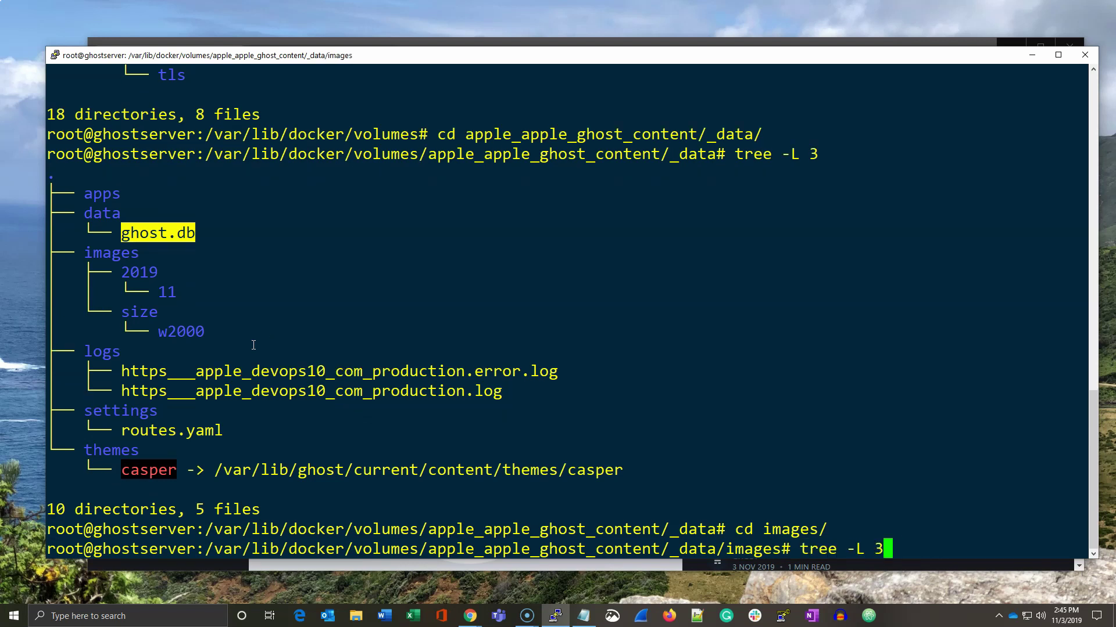
{"action": "key", "text": "Return"}
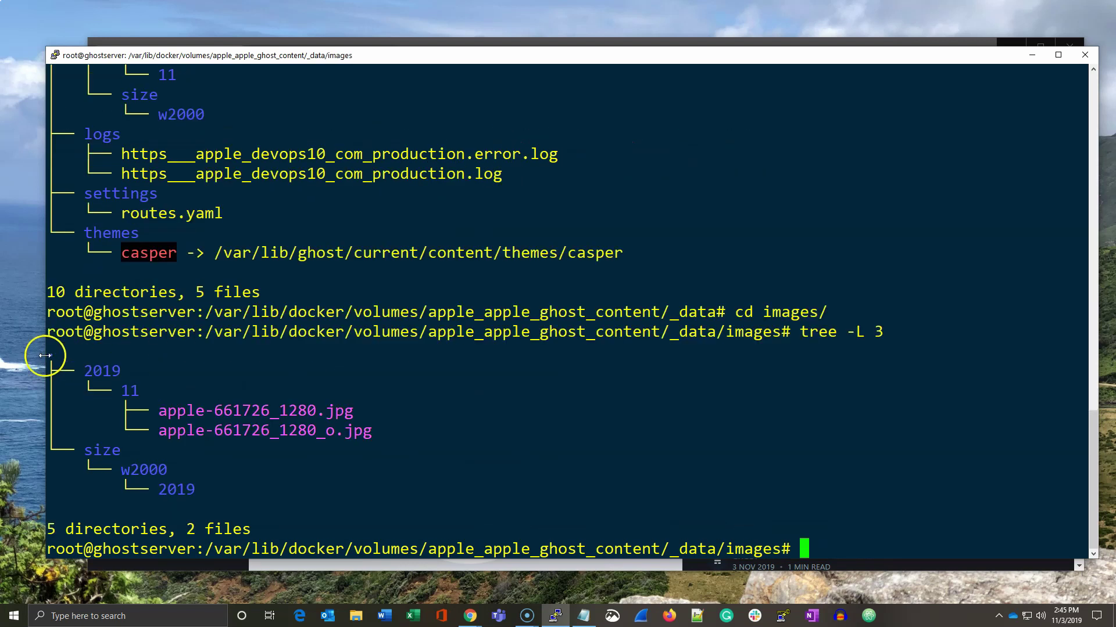
{"action": "left_click_drag", "start_coordinate": [158, 410], "coordinate": [357, 410]}
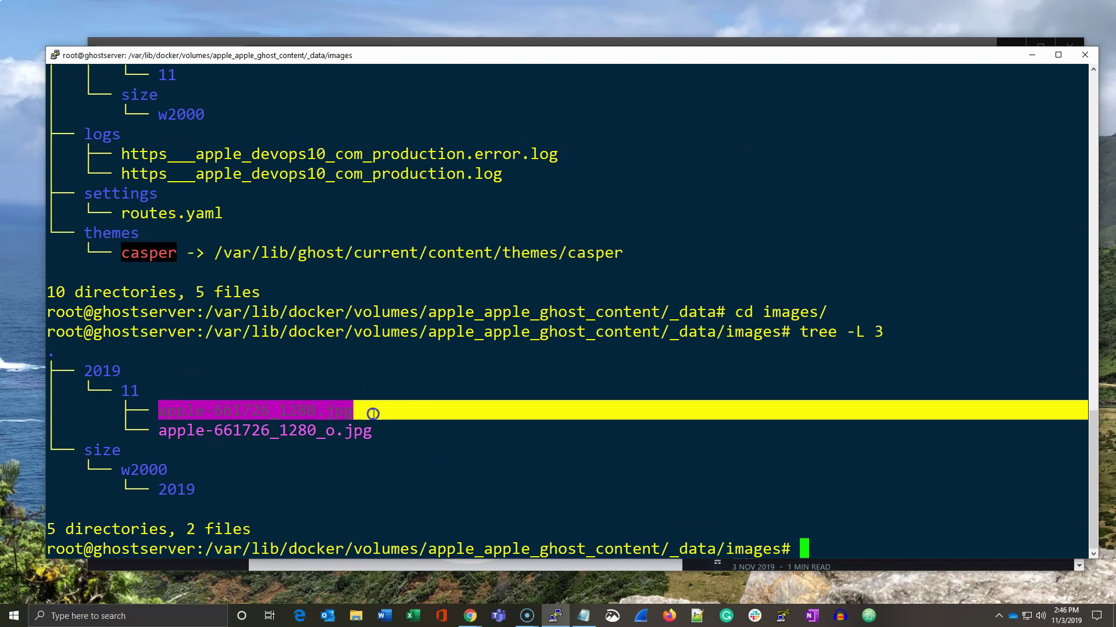
{"action": "left_click_drag", "start_coordinate": [159, 431], "coordinate": [376, 430]}
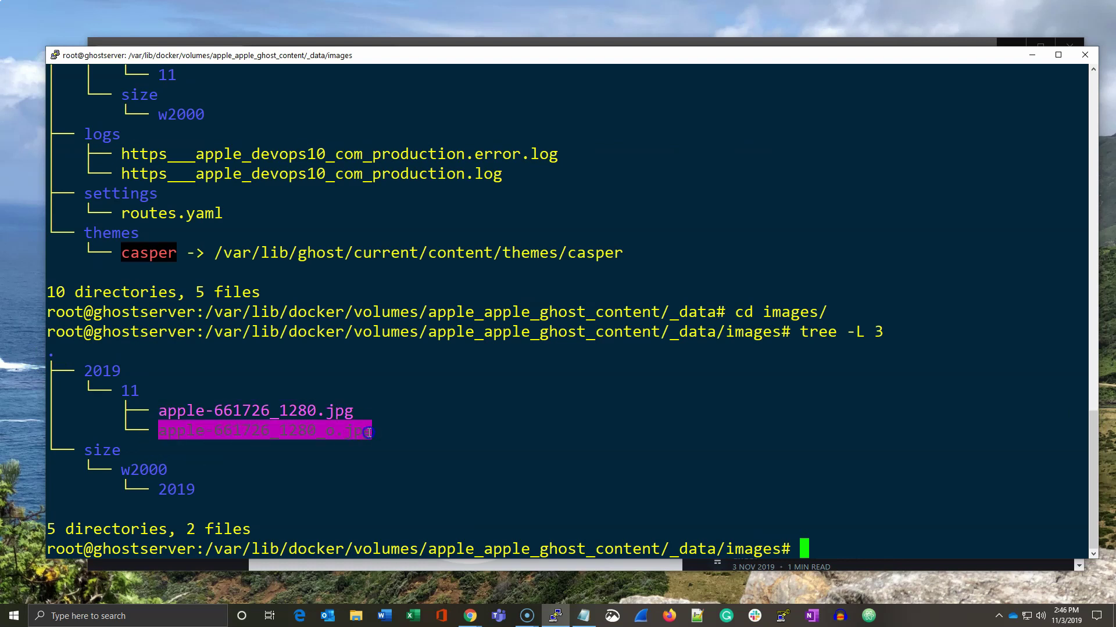
{"action": "left_click", "coordinate": [412, 468]}
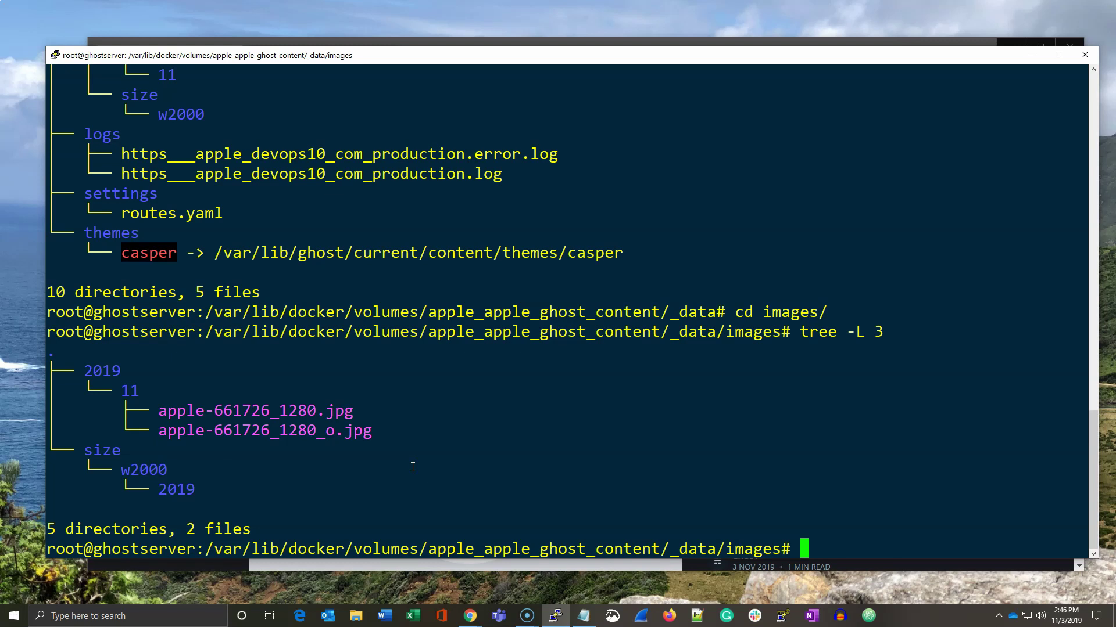
{"action": "type", "text": "cd "}
{"action": "type", "text": "~"}
{"action": "key", "text": "Return"}
{"action": "type", "text": "c"}
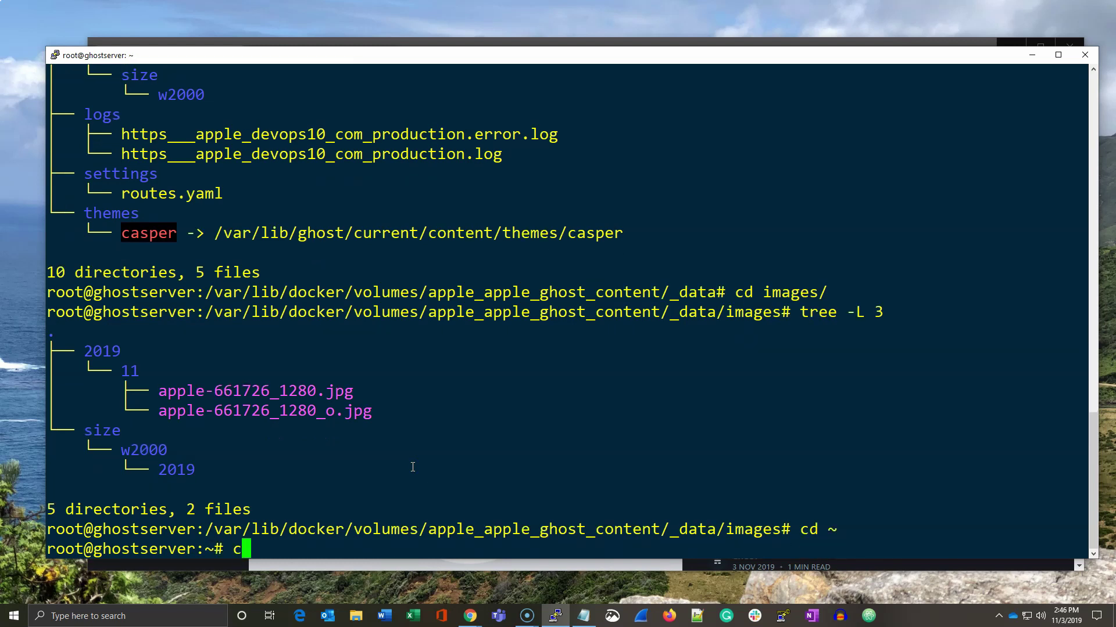
{"action": "type", "text": "lear"}
Create the ghost/orange folder with mkdir -p, clearing the screen around it.
{"action": "key", "text": "Return"}
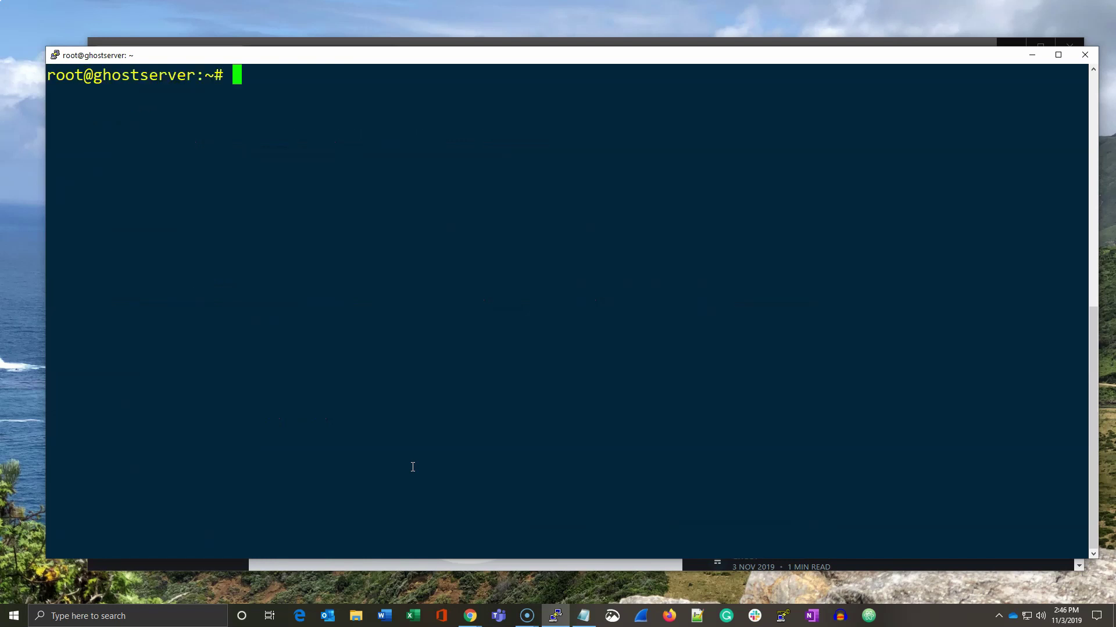
{"action": "type", "text": "mkdir -p ghost/"}
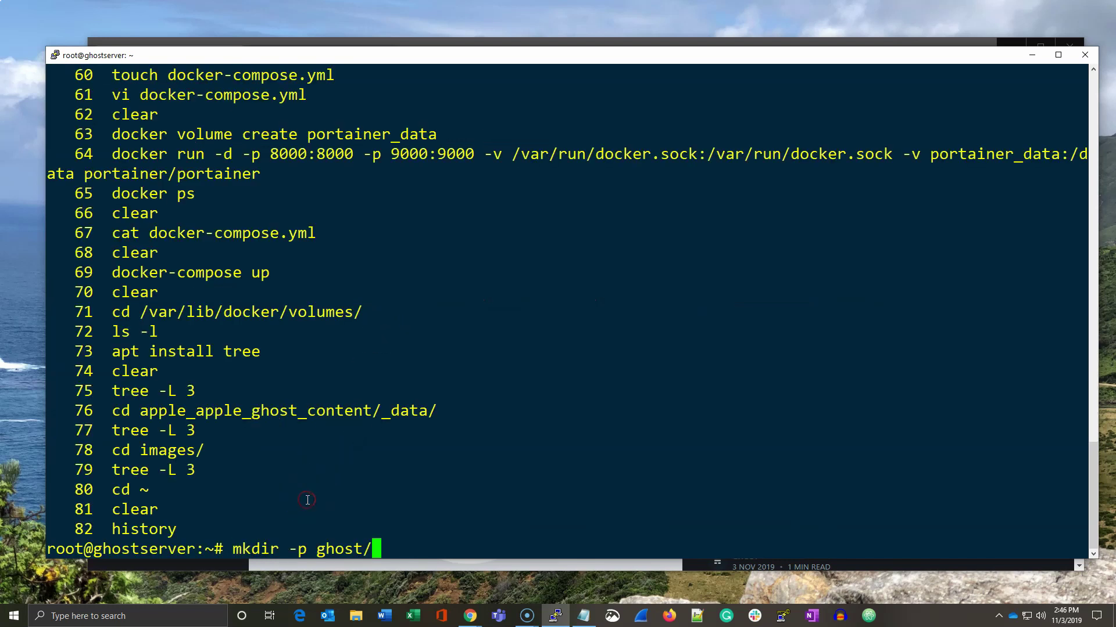
{"action": "type", "text": "orange"}
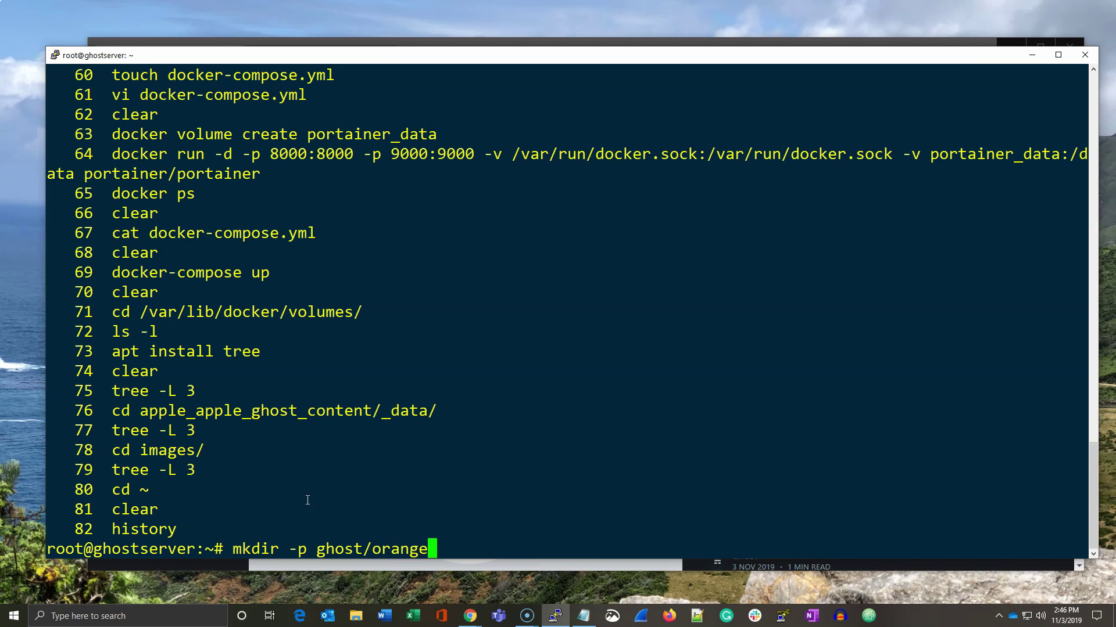
{"action": "key", "text": "Return"}
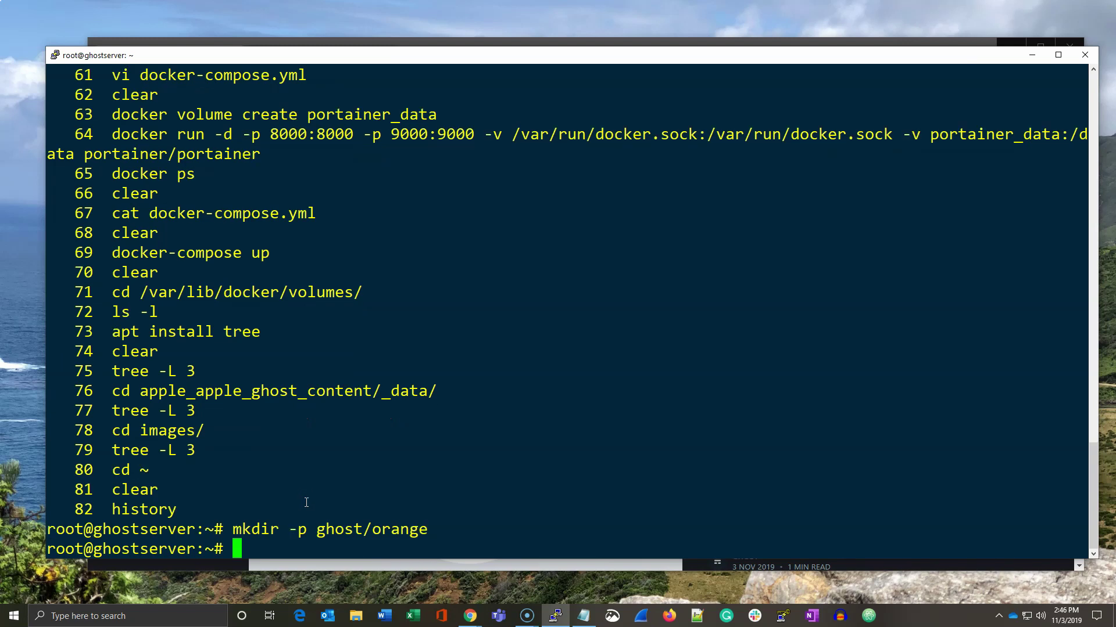
{"action": "type", "text": "clear"}
{"action": "key", "text": "Return"}
{"action": "type", "text": "cd "}
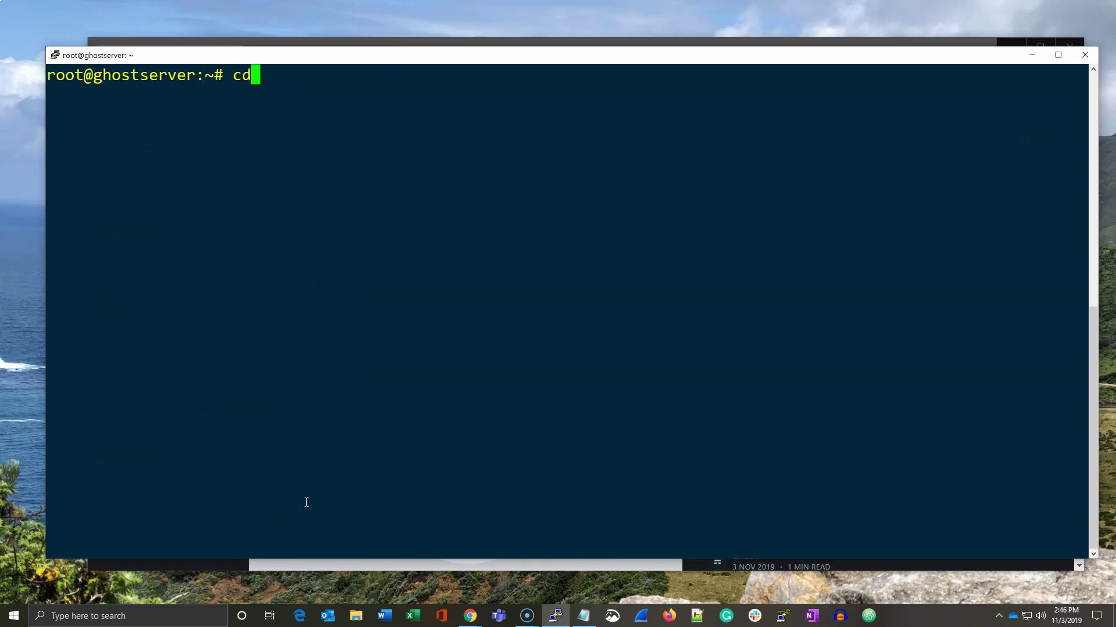
{"action": "type", "text": "g"}
Move into ghost/orange and copy ../apple/docker-compose.yml into it.
{"action": "key", "text": "Tab"}
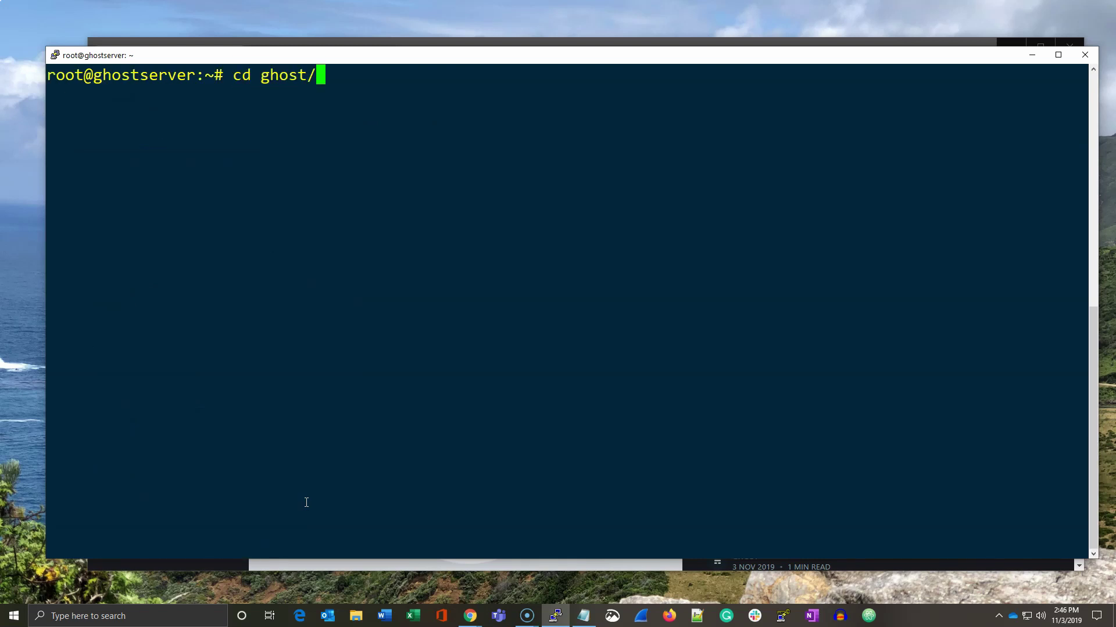
{"action": "type", "text": "o"}
{"action": "key", "text": "Tab"}
{"action": "key", "text": "Return"}
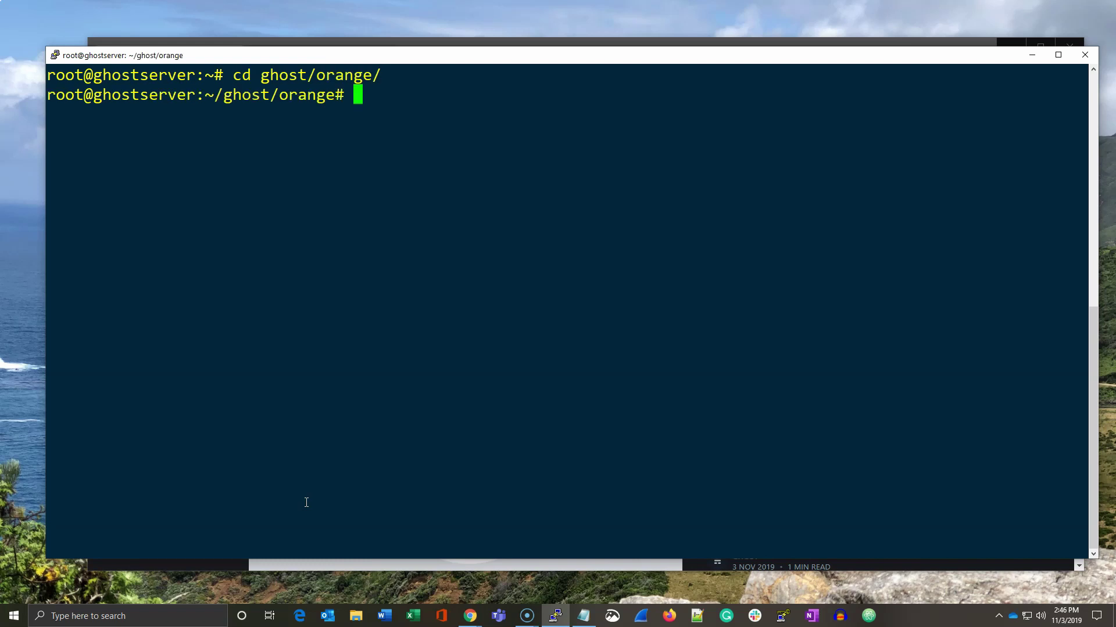
{"action": "type", "text": "cp ../"}
{"action": "type", "text": "a"}
{"action": "key", "text": "Tab"}
{"action": "type", "text": "d"}
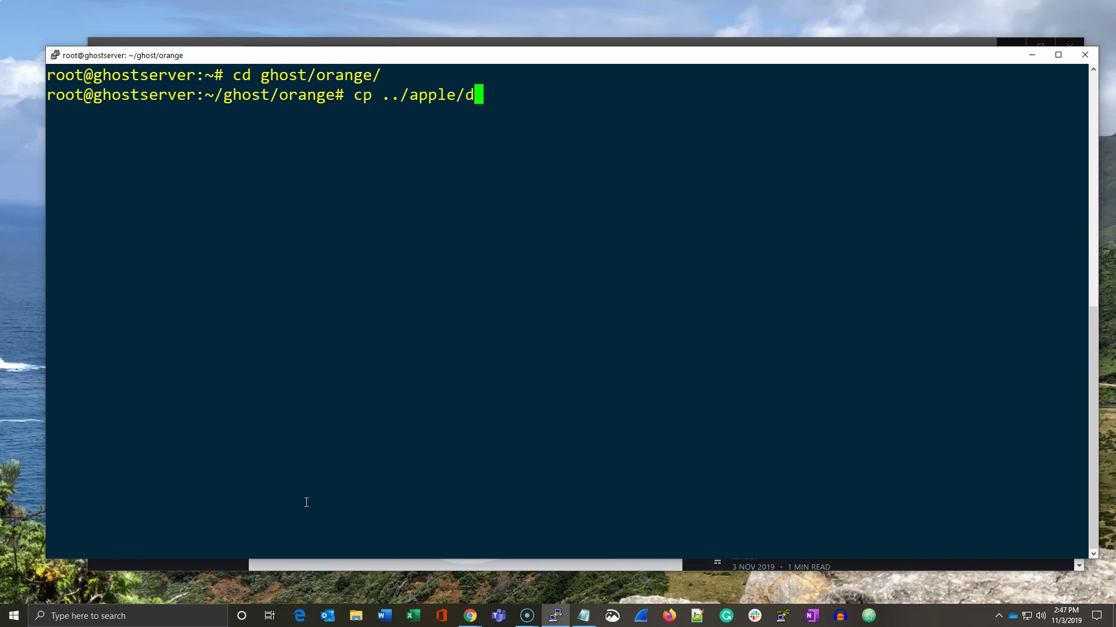
{"action": "key", "text": "Tab"}
{"action": "type", "text": "./"}
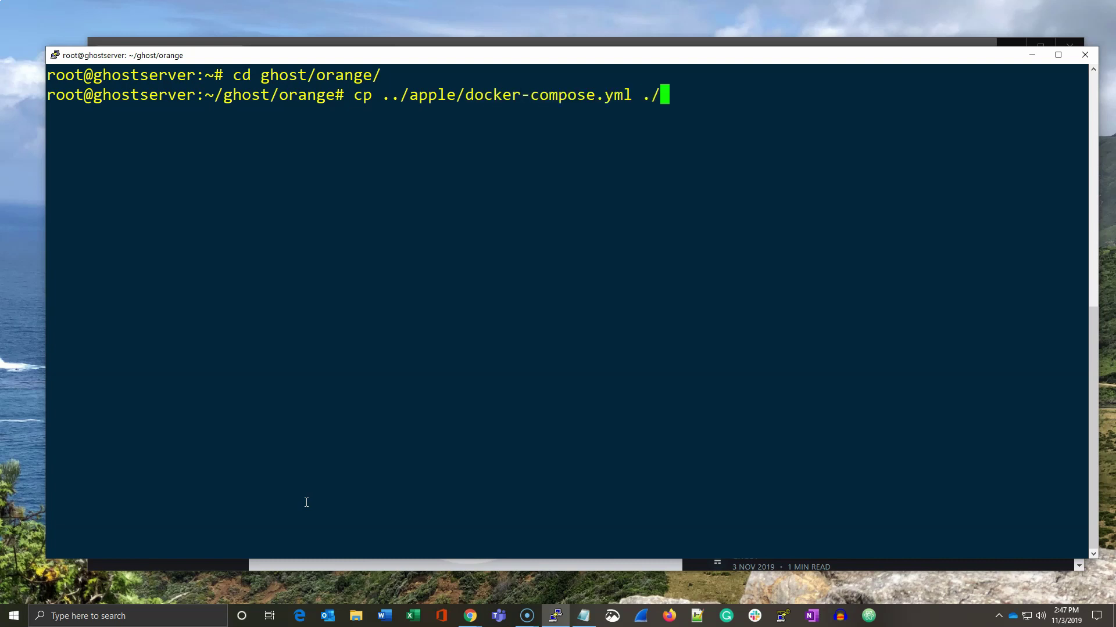
{"action": "key", "text": "Return"}
{"action": "type", "text": "vi do"}
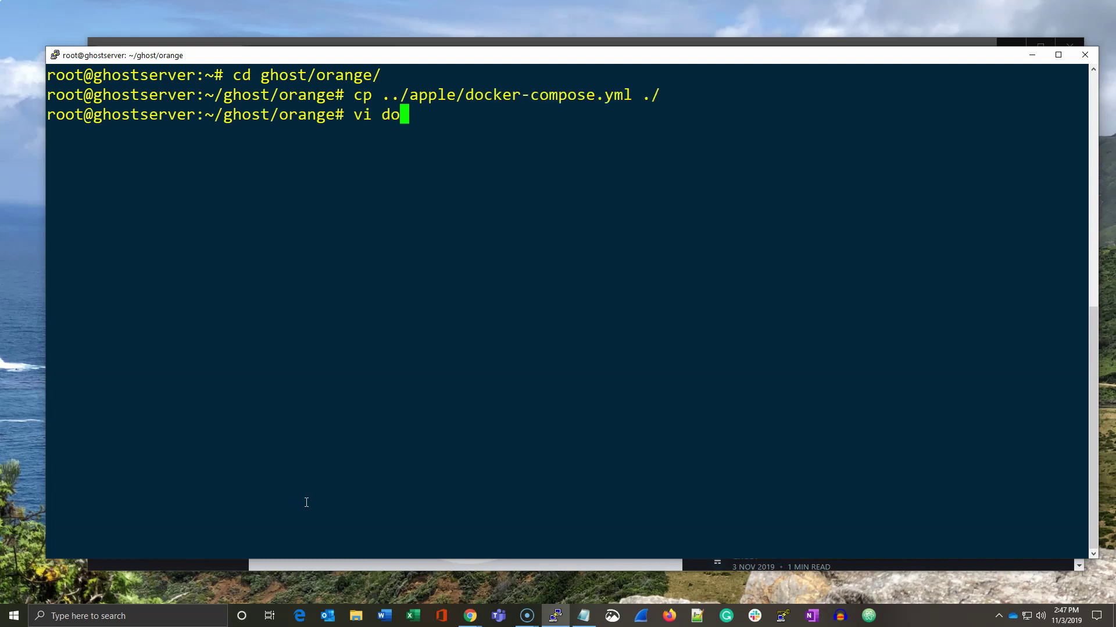
{"action": "key", "text": "Tab"}
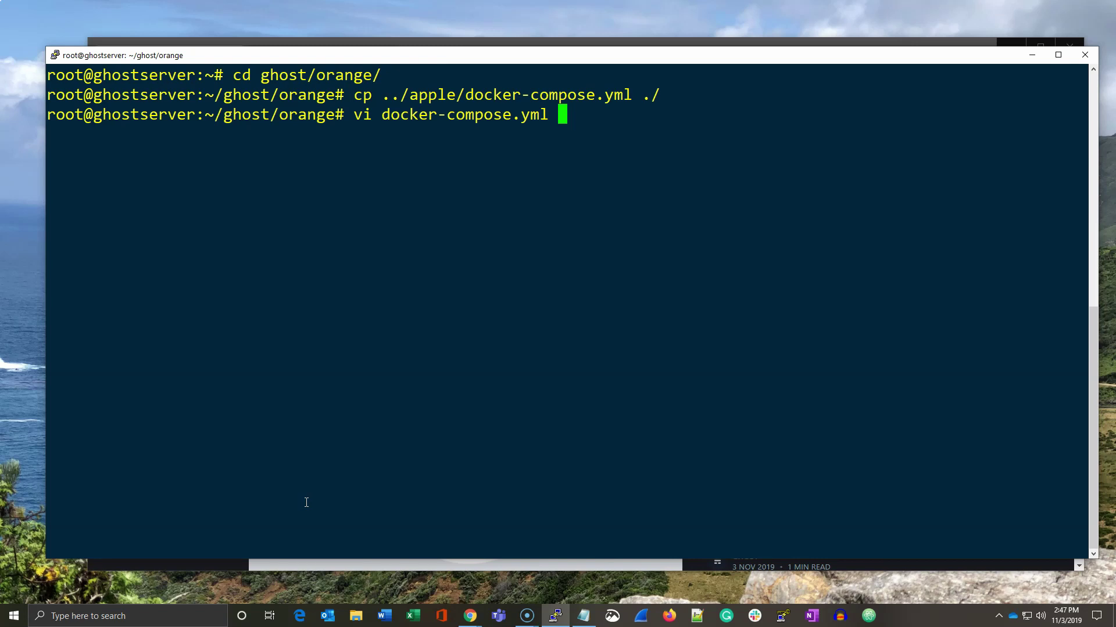
Open docker-compose.yml in vi and replace every 'apple' with 'orange' using :%s/apple/orange/g.
{"action": "key", "text": "Return"}
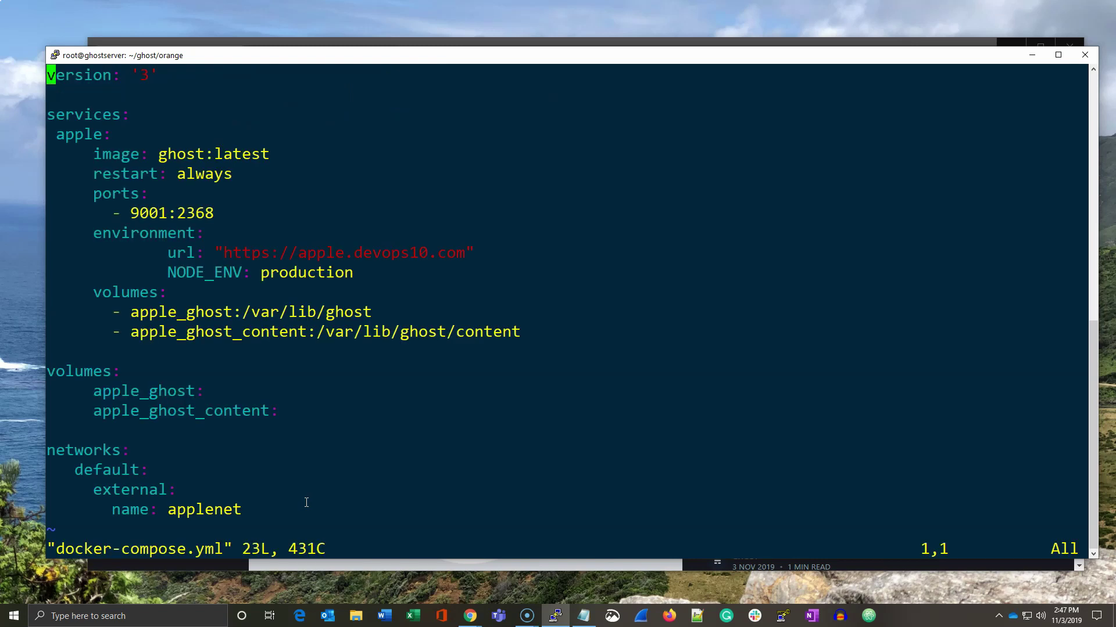
{"action": "type", "text": ":%s"}
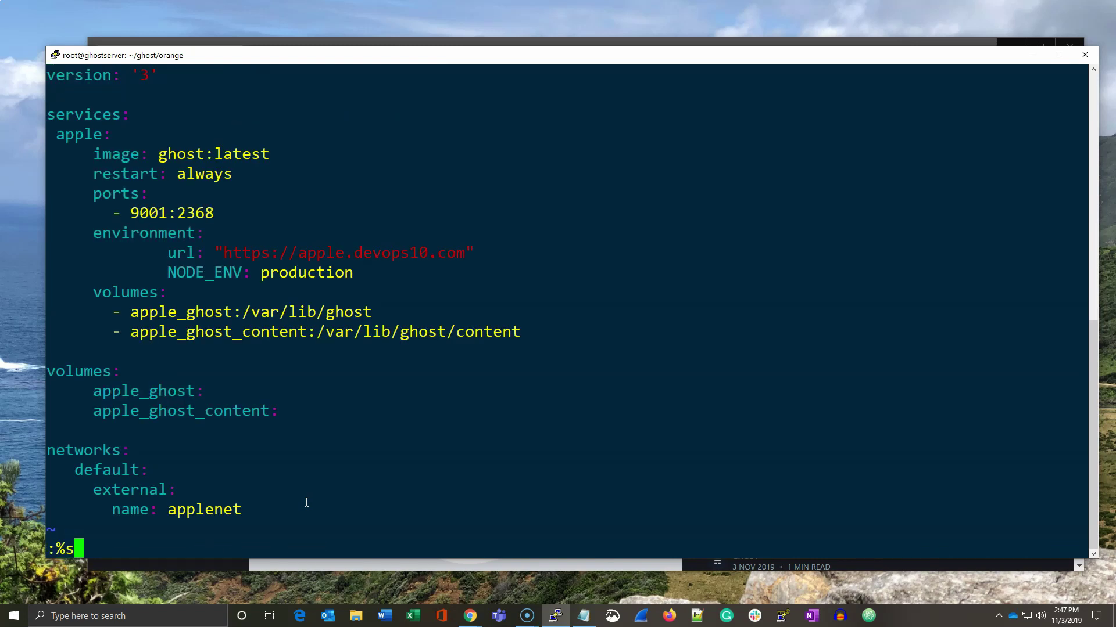
{"action": "type", "text": "/apple/"}
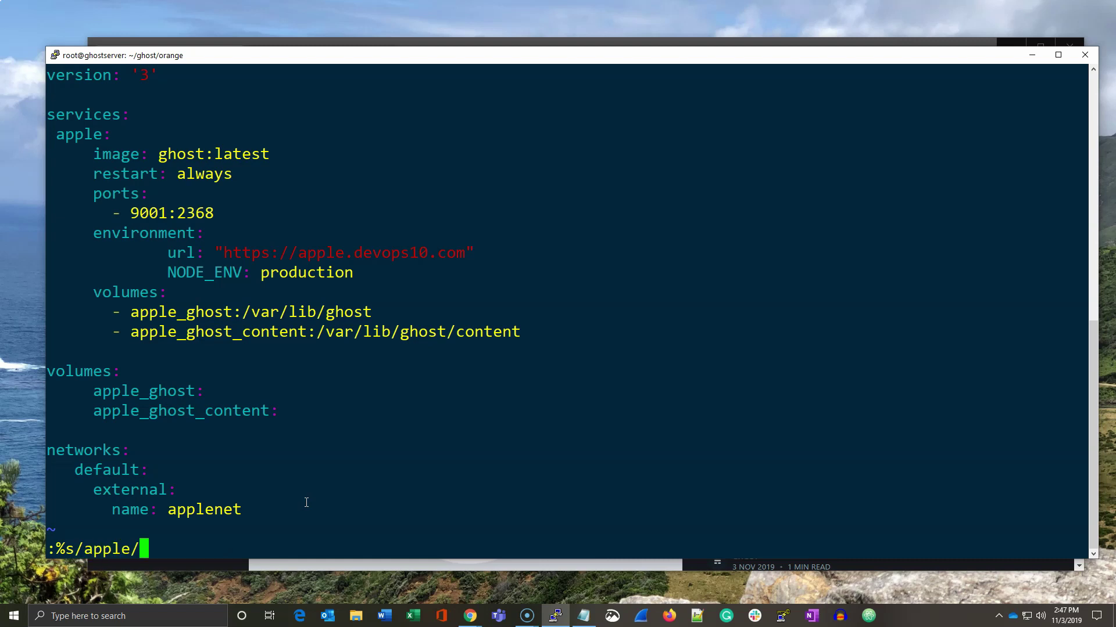
{"action": "type", "text": "orange/"}
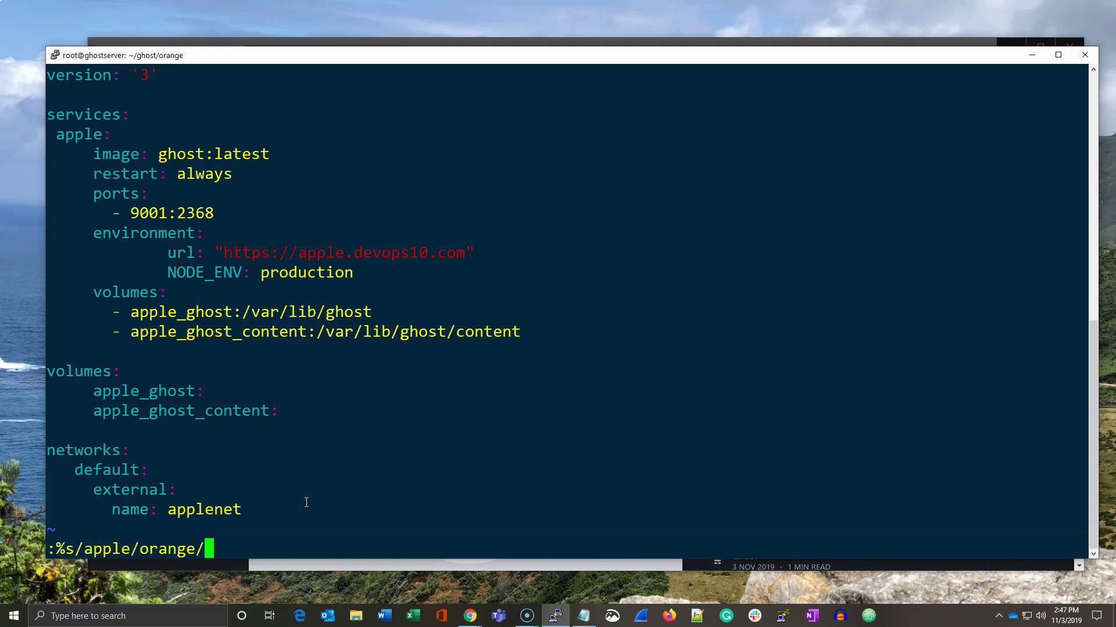
{"action": "type", "text": "g"}
{"action": "left_click", "coordinate": [278, 527]}
{"action": "key", "text": "Return"}
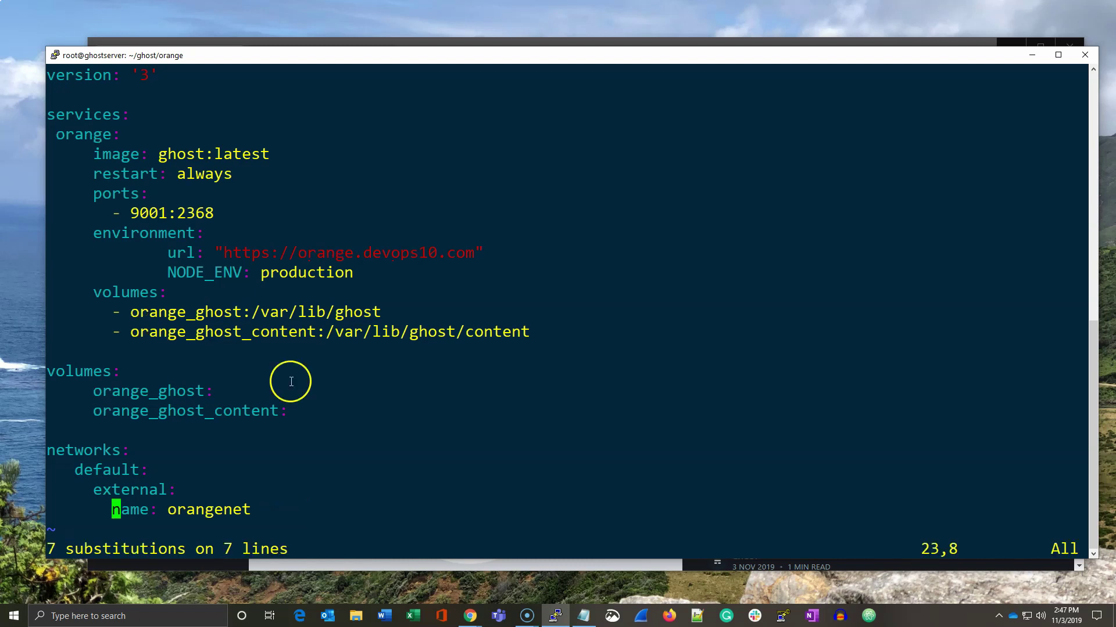
{"action": "double_click", "coordinate": [83, 134]}
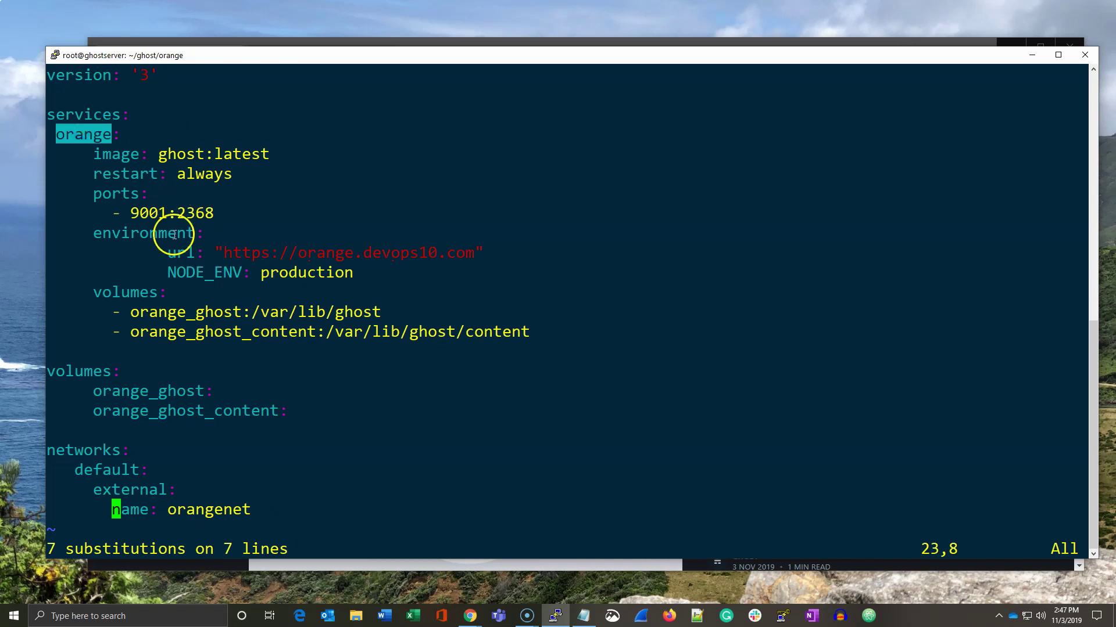
{"action": "left_click", "coordinate": [354, 205]}
Change the host port from 9001 to 9002, then save and quit with :wq.
{"action": "key", "text": "k"}
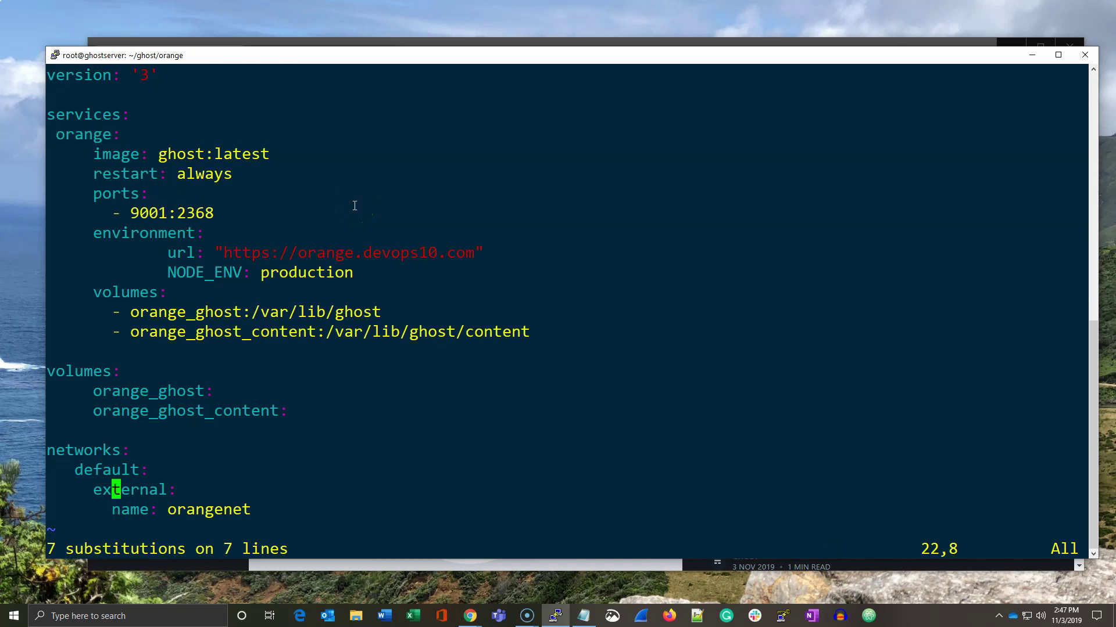
{"action": "key", "text": "k"}
{"action": "key", "text": "k"}
{"action": "key", "text": "k"}
{"action": "key", "text": "k"}
{"action": "key", "text": "l"}
{"action": "key", "text": "l"}
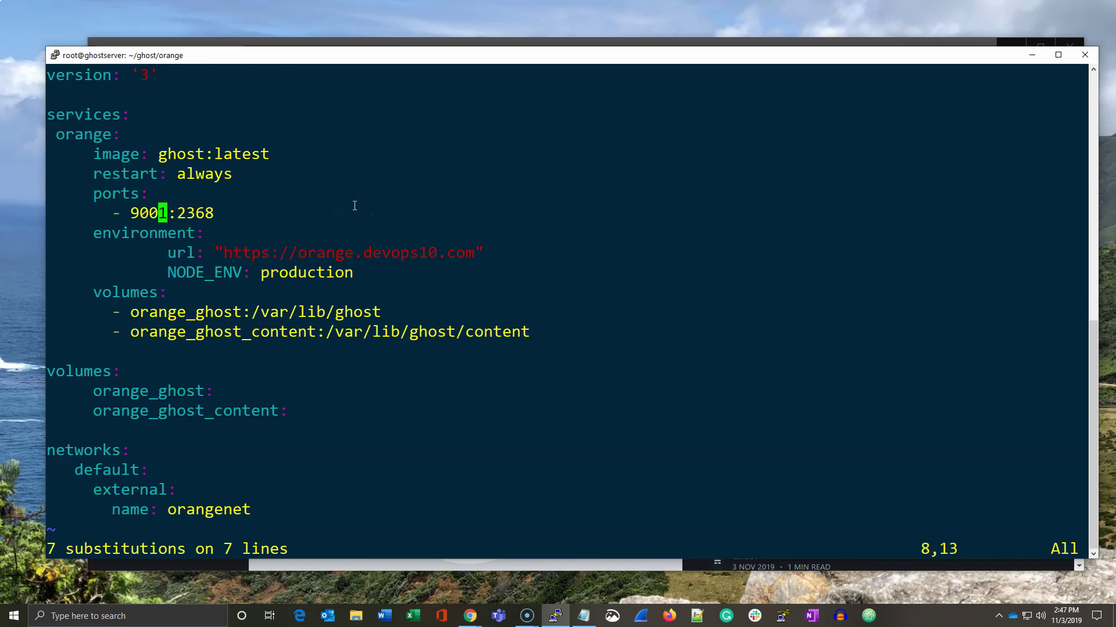
{"action": "key", "text": "r"}
{"action": "key", "text": "2"}
{"action": "key", "text": "j"}
{"action": "key", "text": "j"}
{"action": "key", "text": "j"}
{"action": "key", "text": "j"}
{"action": "key", "text": "j"}
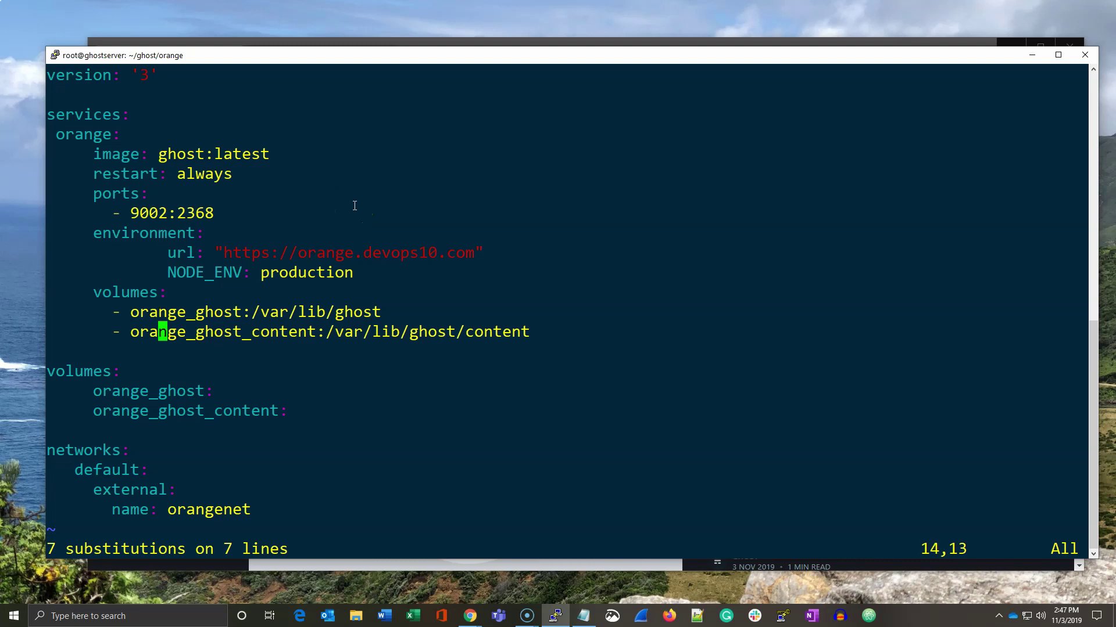
{"action": "key", "text": "j"}
{"action": "key", "text": "j"}
{"action": "key", "text": "j"}
{"action": "type", "text": ":wq"}
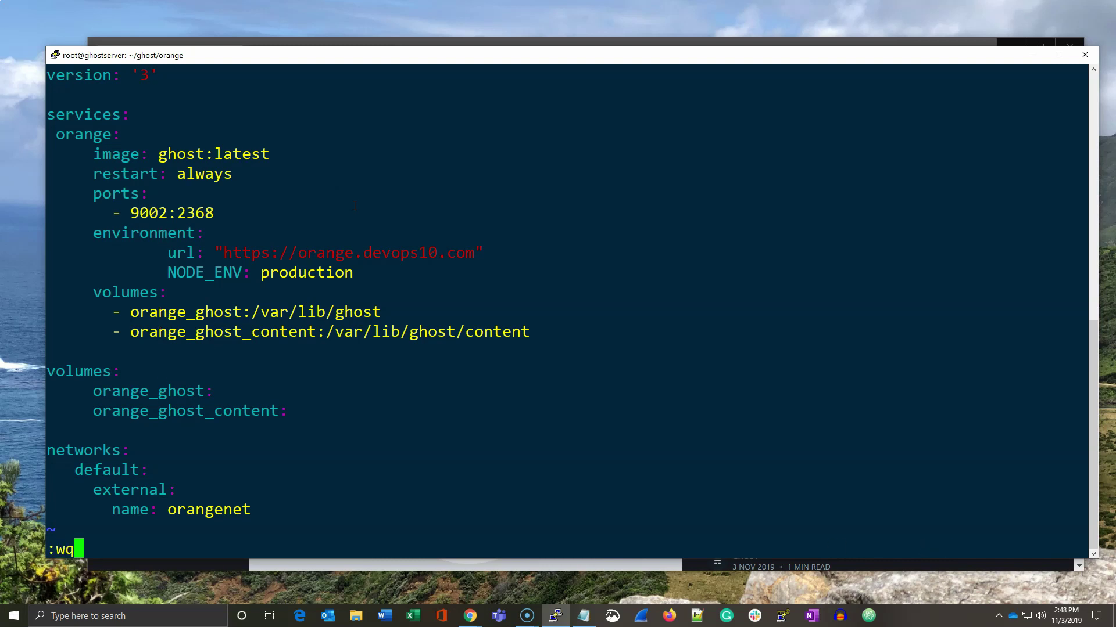
{"action": "key", "text": "Return"}
{"action": "left_click", "coordinate": [325, 207]}
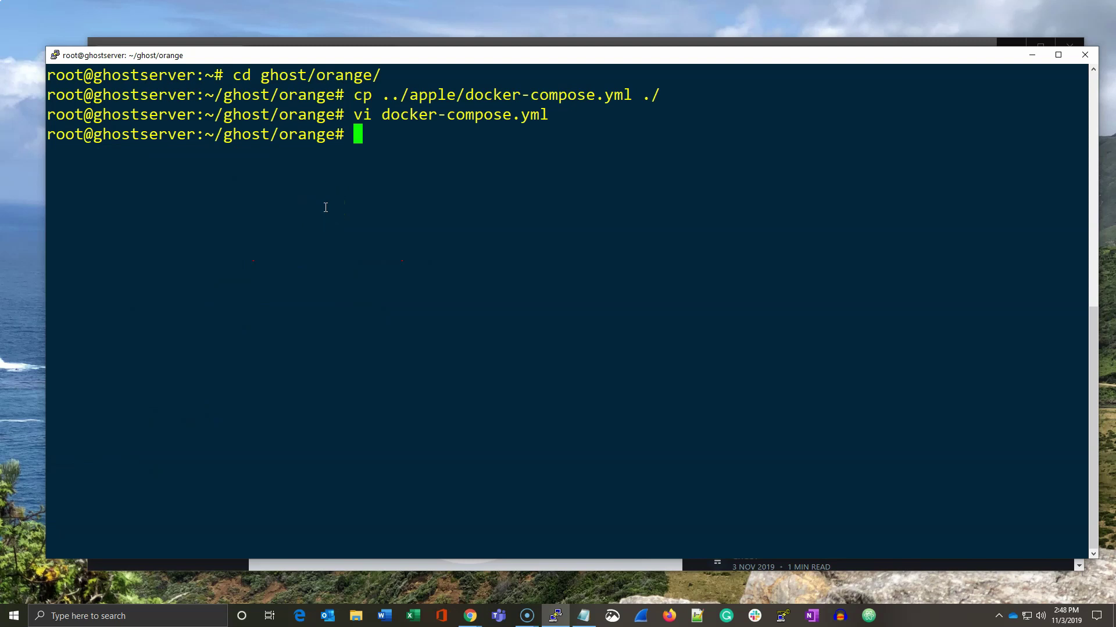
In /etc/nginx/sites-available, list the site configs and copy apple.conf to orange.conf.
{"action": "key", "text": "ctrl+l"}
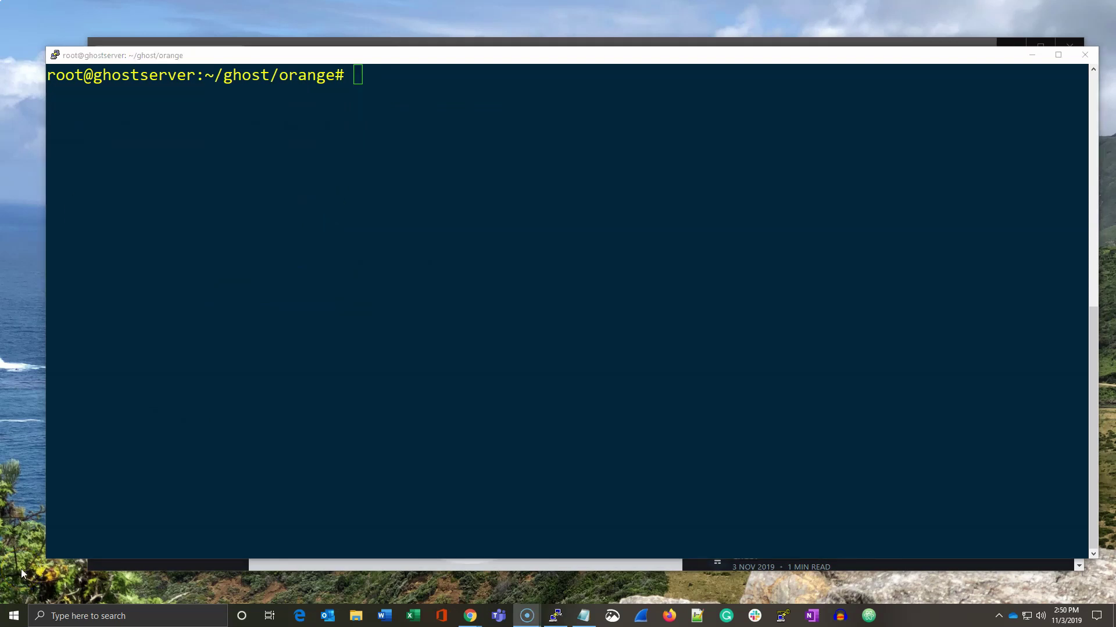
{"action": "left_click", "coordinate": [252, 390]}
{"action": "type", "text": "cd /etc"}
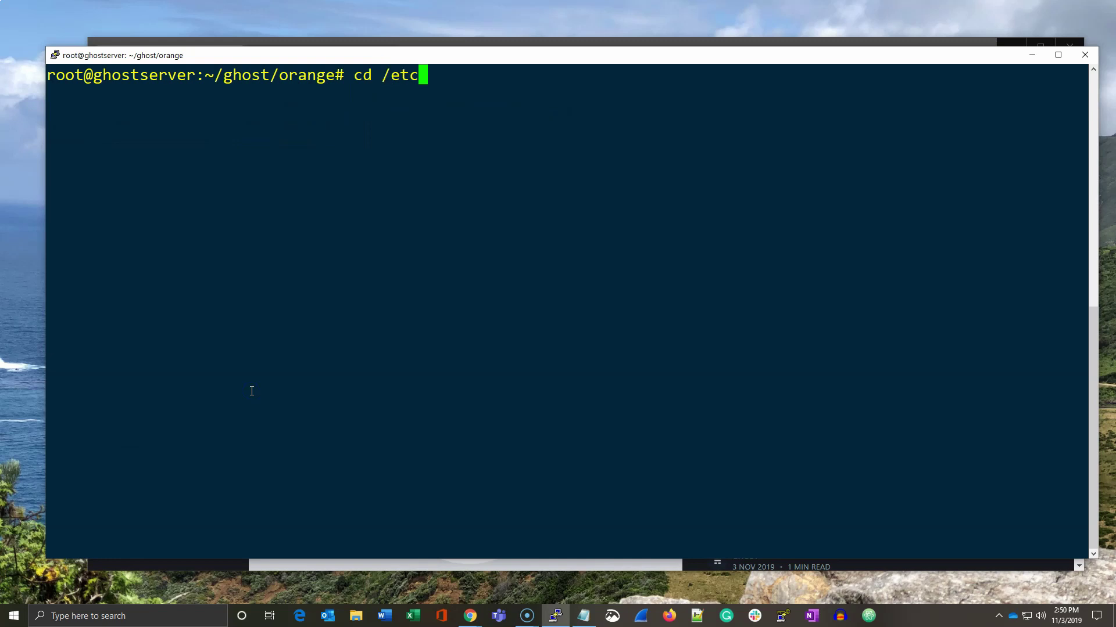
{"action": "type", "text": "/nginx/"}
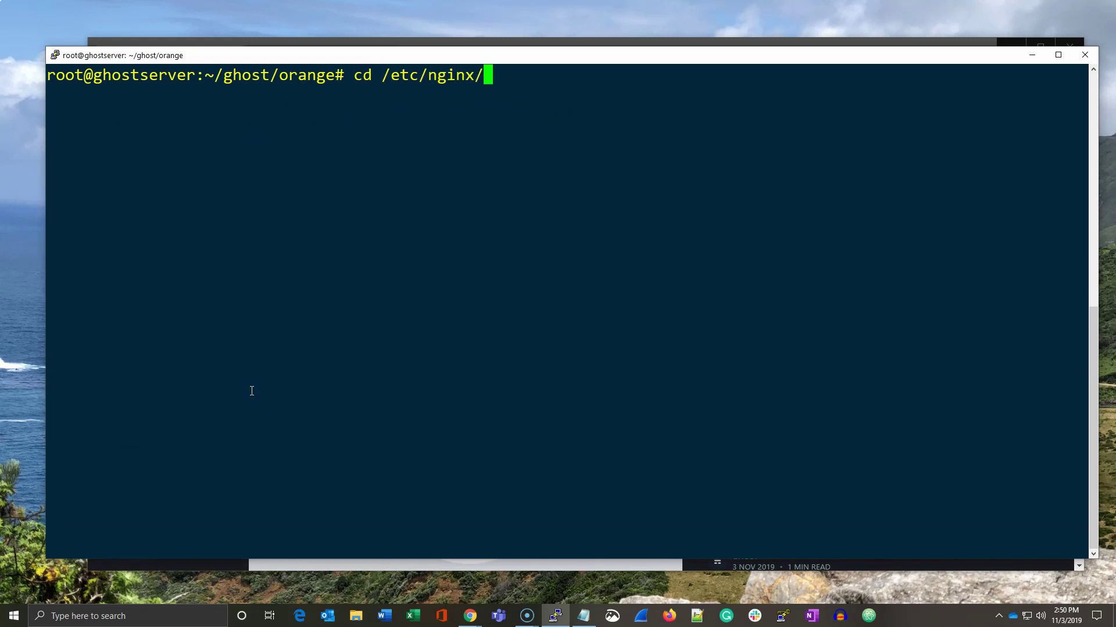
{"action": "type", "text": "sites-"}
{"action": "key", "text": "Tab"}
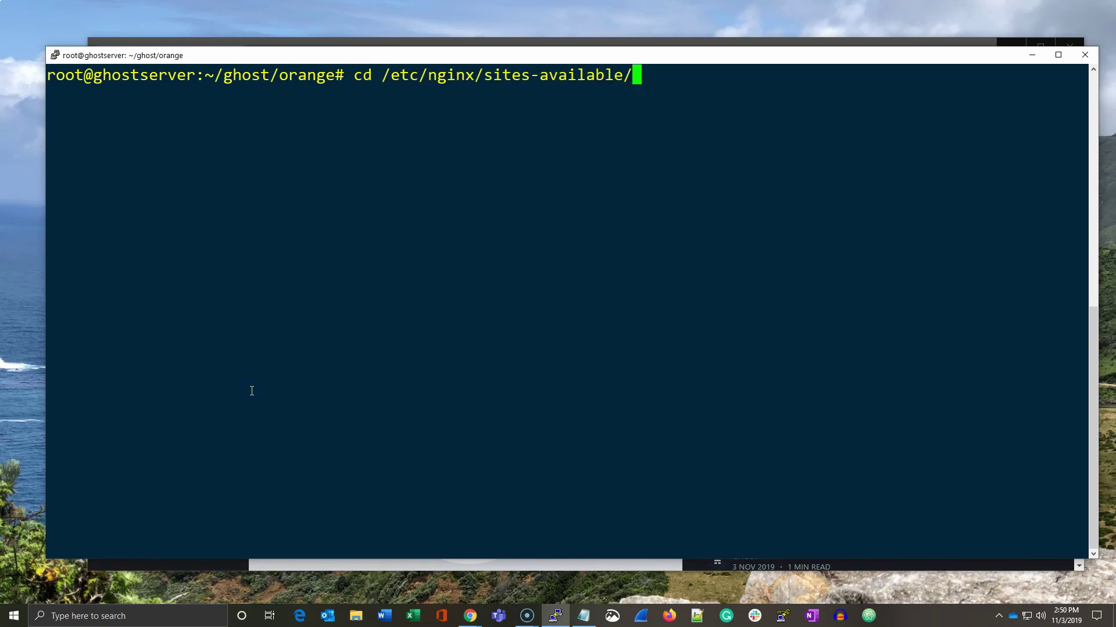
{"action": "key", "text": "Return"}
{"action": "type", "text": "ls -l"}
{"action": "key", "text": "Return"}
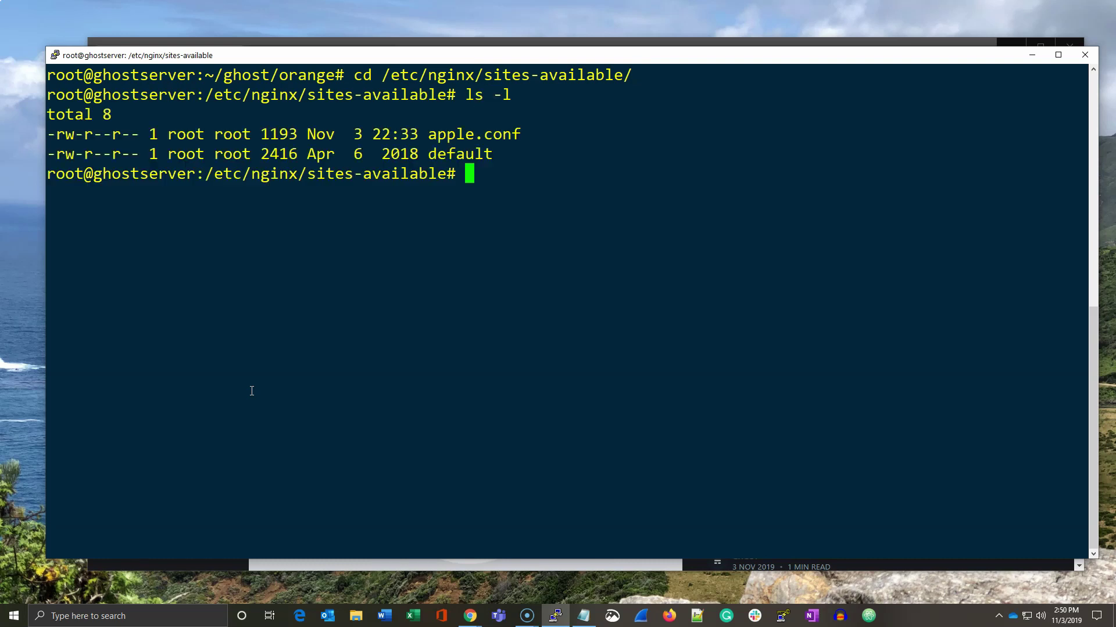
{"action": "type", "text": "cp ap"}
{"action": "key", "text": "Tab"}
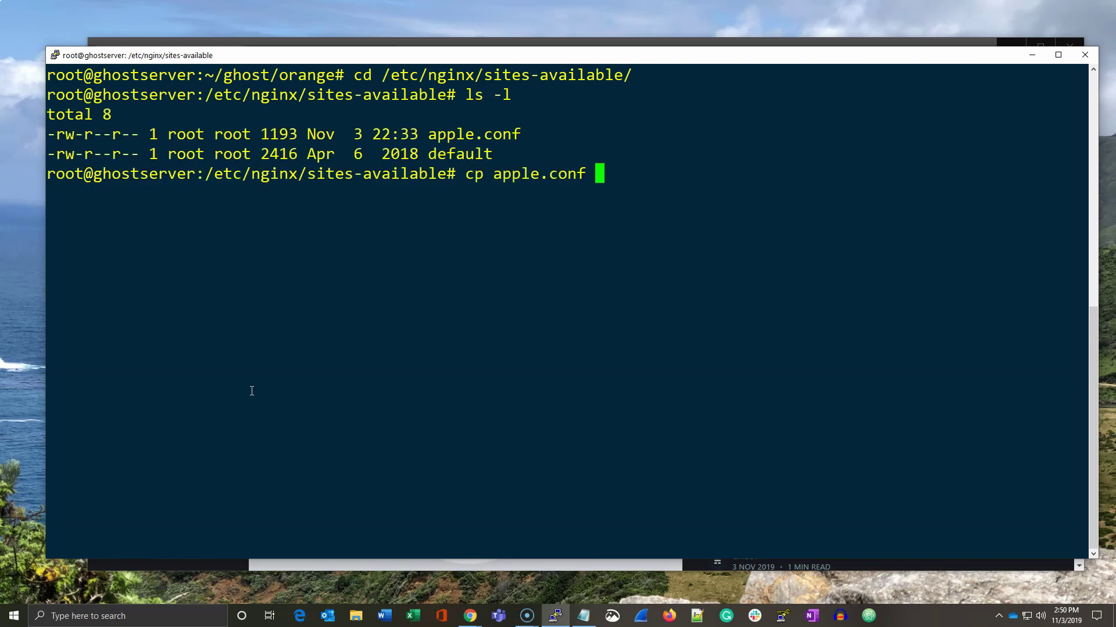
{"action": "type", "text": "orange."}
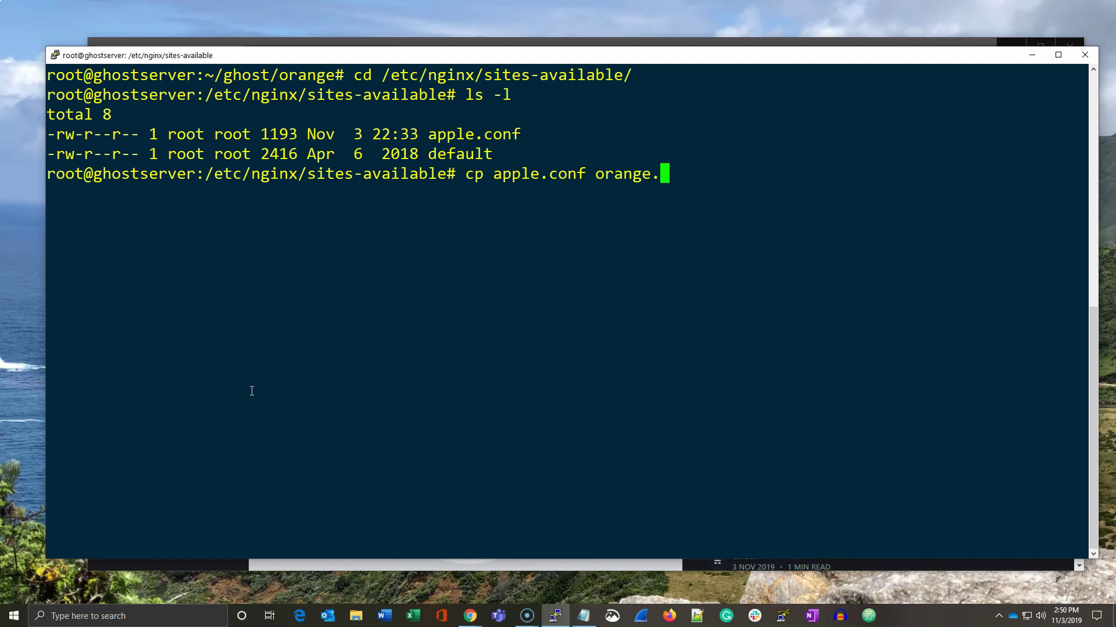
{"action": "type", "text": "conf"}
{"action": "key", "text": "Return"}
{"action": "type", "text": "hi"}
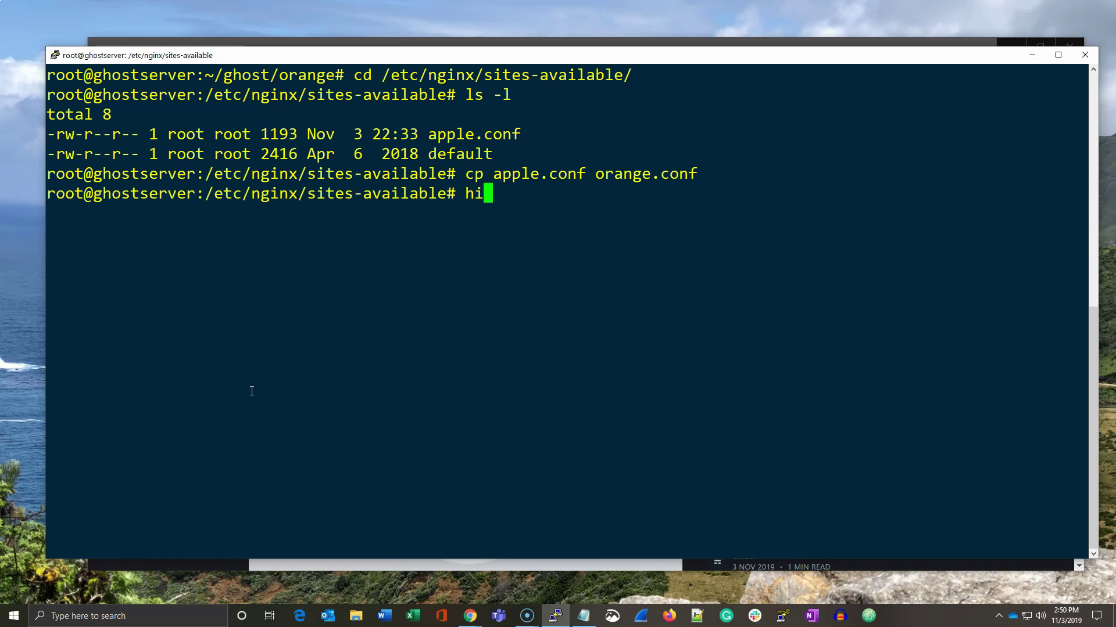
{"action": "type", "text": "story | gre"}
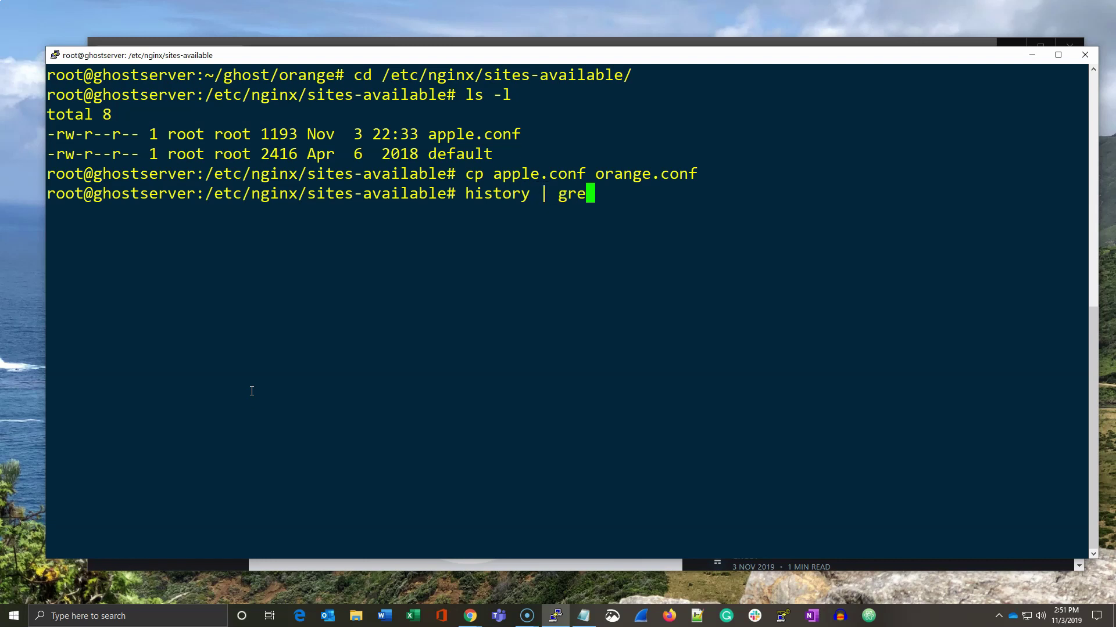
{"action": "type", "text": "p "}
{"action": "type", "text": "sites"}
Symlink orange.conf into /etc/nginx/sites-enabled by editing the earlier apple.conf link command.
{"action": "key", "text": "Return"}
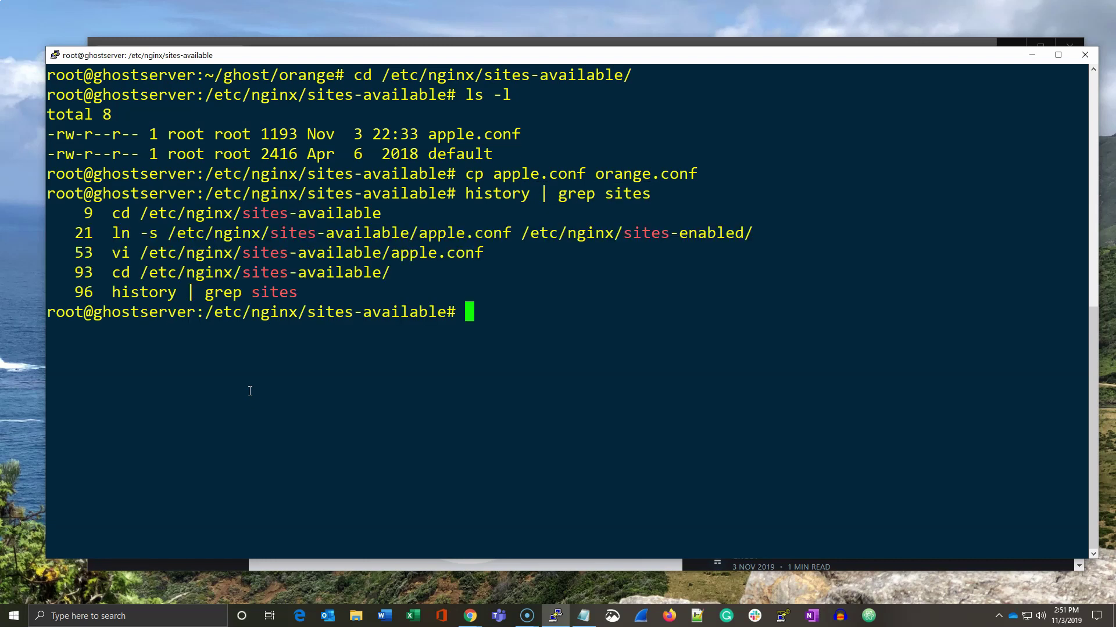
{"action": "left_click_drag", "start_coordinate": [113, 234], "coordinate": [752, 233]}
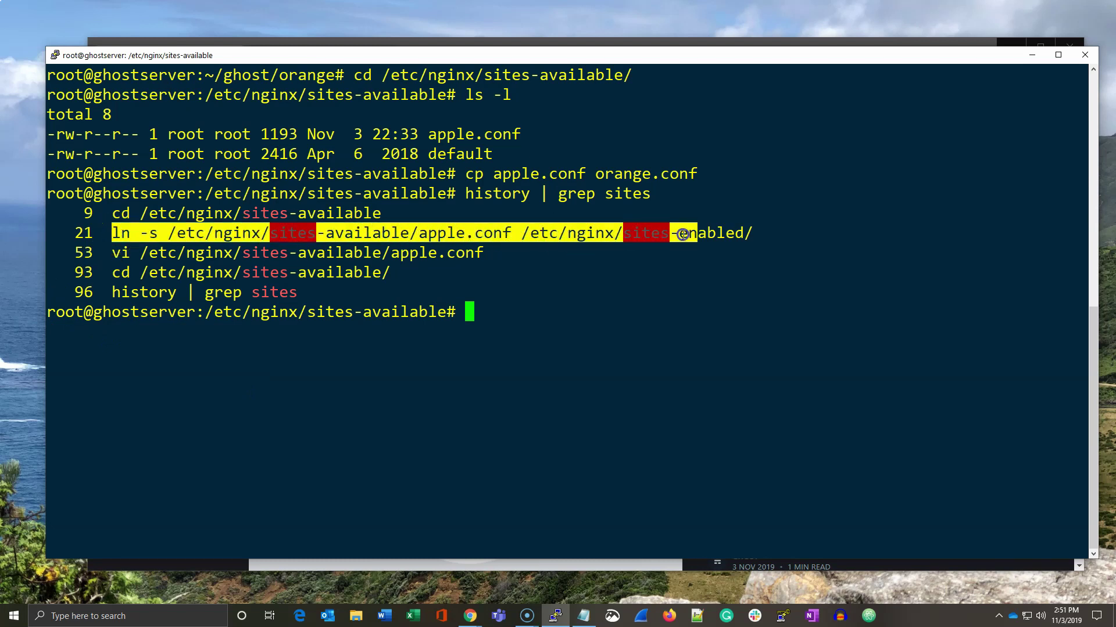
{"action": "right_click", "coordinate": [595, 288]}
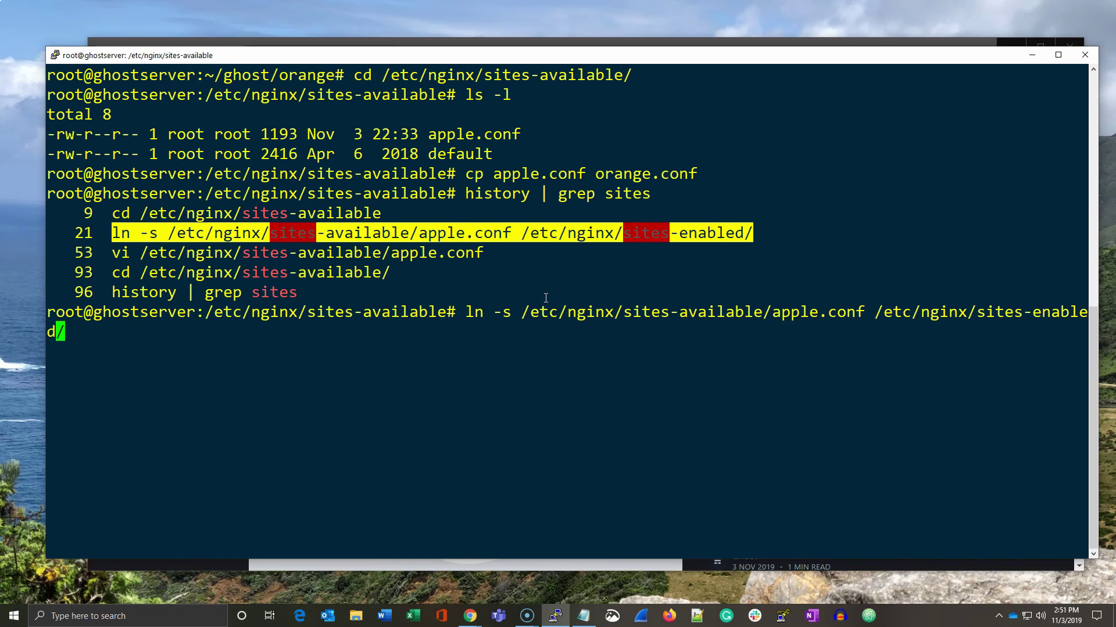
{"action": "key", "text": "Left"}
{"action": "key", "text": "Left"}
{"action": "key", "text": "Left"}
{"action": "key", "text": "Left"}
{"action": "key", "text": "Left"}
{"action": "key", "text": "Left"}
{"action": "key", "text": "Left"}
{"action": "key", "text": "Left"}
{"action": "key", "text": "Right"}
{"action": "key", "text": "BackSpace"}
{"action": "key", "text": "BackSpace"}
{"action": "key", "text": "BackSpace"}
{"action": "key", "text": "BackSpace"}
{"action": "key", "text": "BackSpace"}
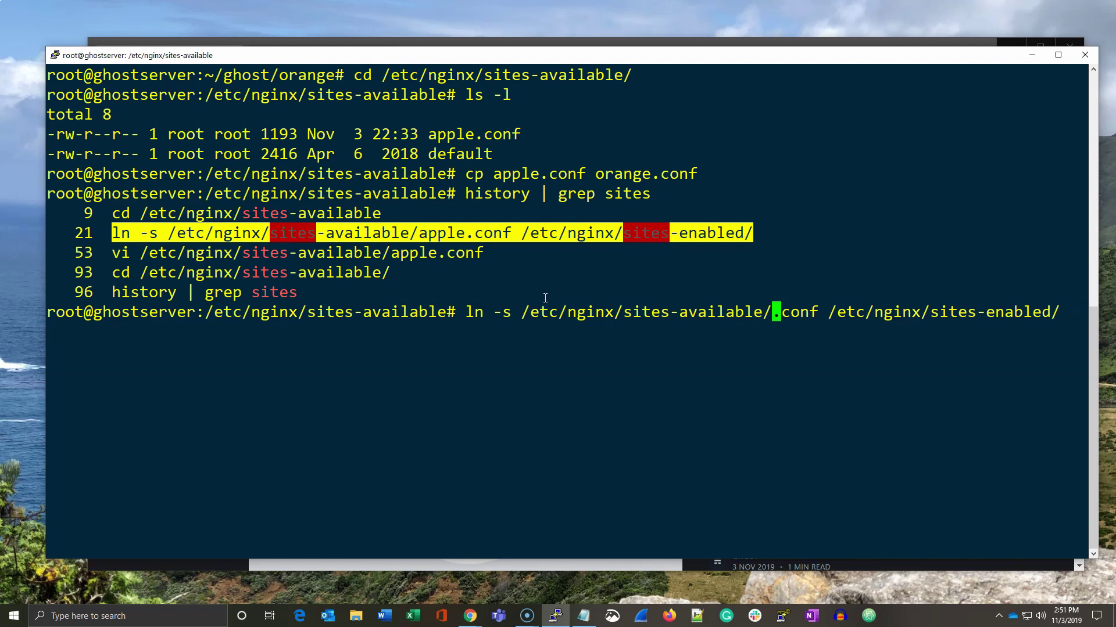
{"action": "type", "text": "orange"}
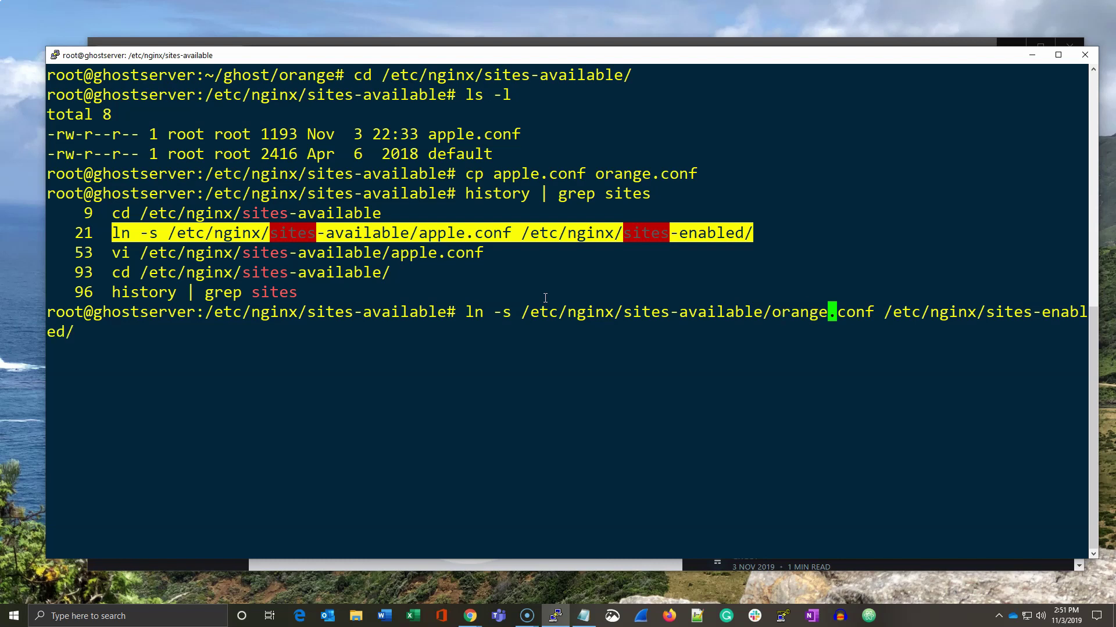
{"action": "key", "text": "Return"}
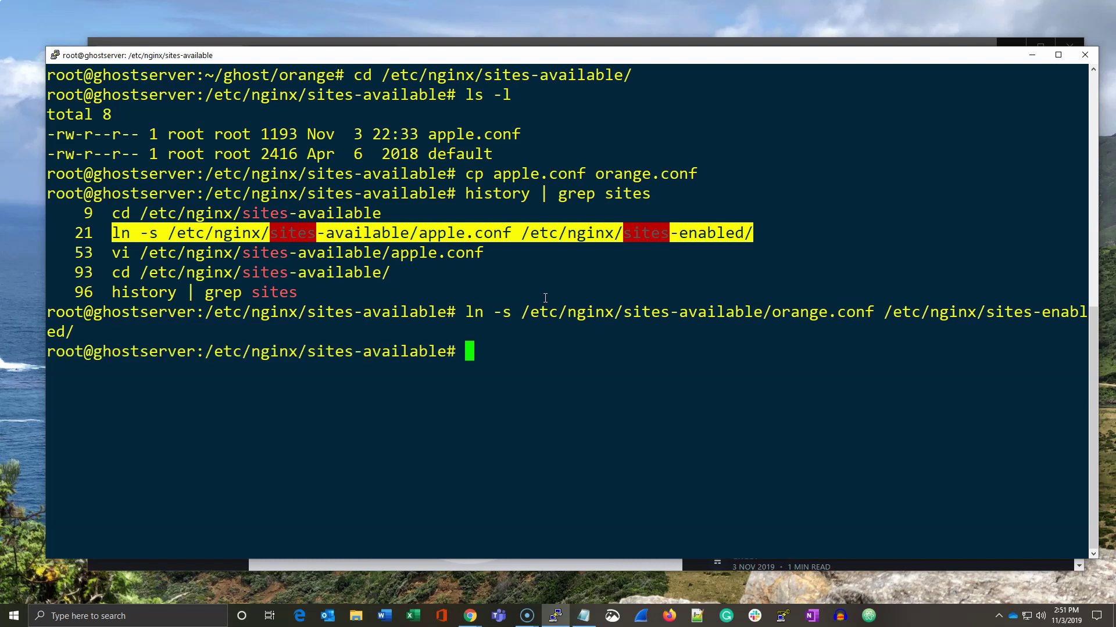
{"action": "type", "text": "vi"}
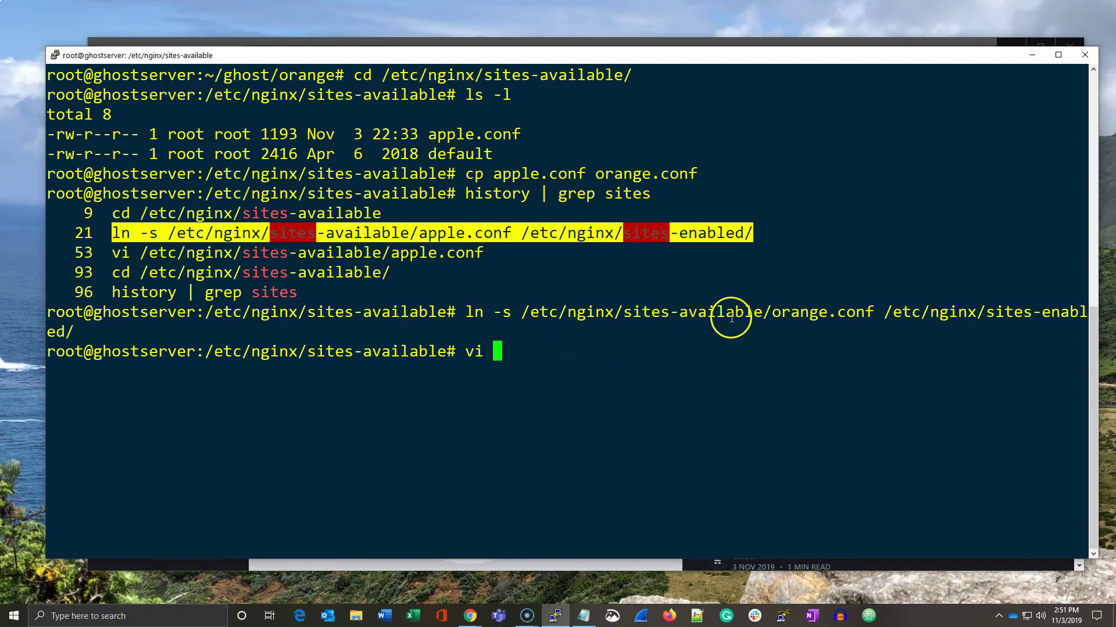
{"action": "left_click_drag", "start_coordinate": [772, 312], "coordinate": [873, 312]}
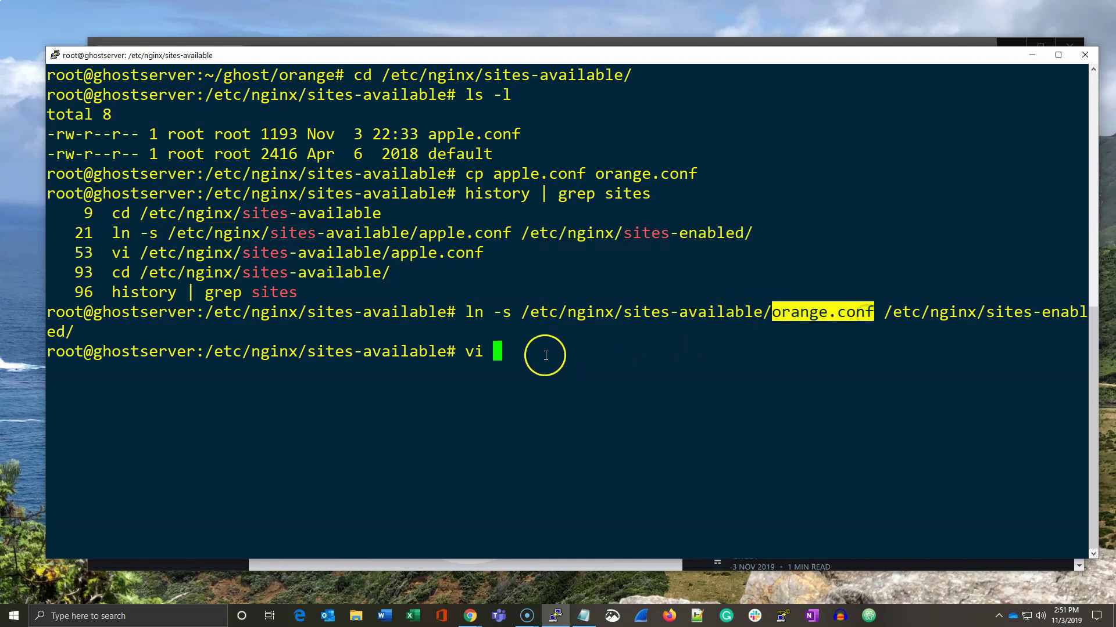
{"action": "right_click", "coordinate": [545, 355]}
Open orange.conf in vi and replace every 'apple' with 'orange'.
{"action": "key", "text": "Return"}
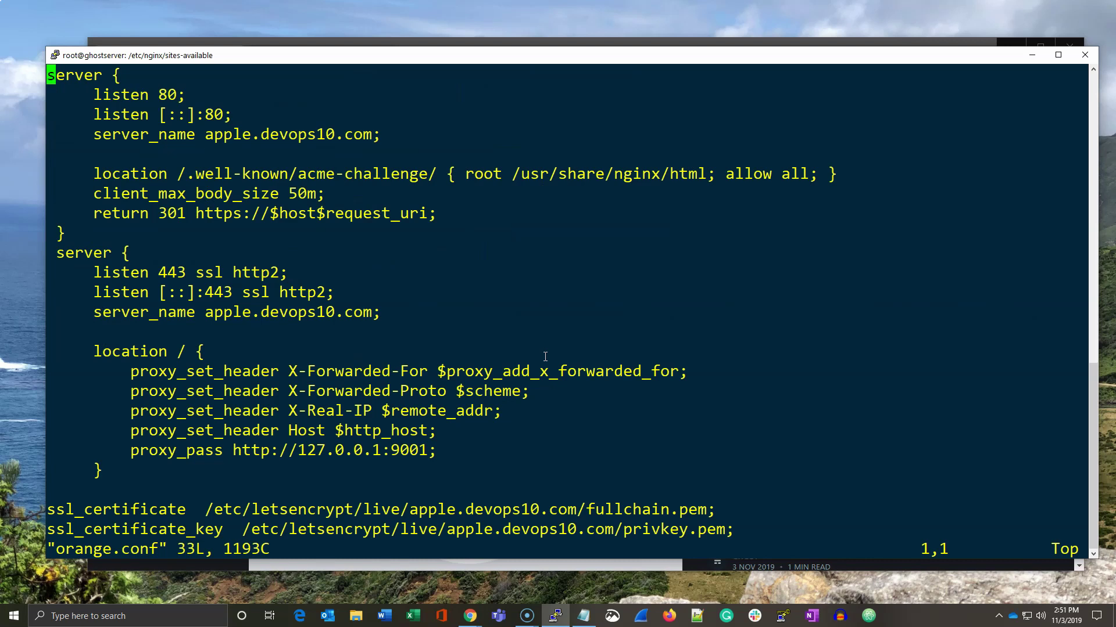
{"action": "type", "text": ":%s"}
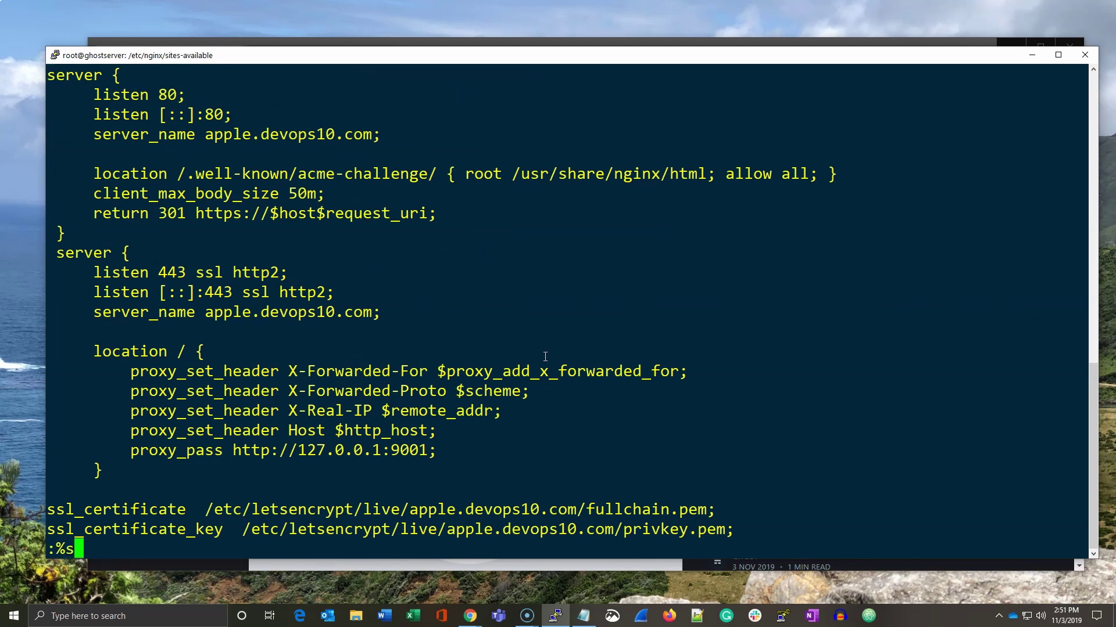
{"action": "type", "text": "/a"}
{"action": "type", "text": "pple/ora"}
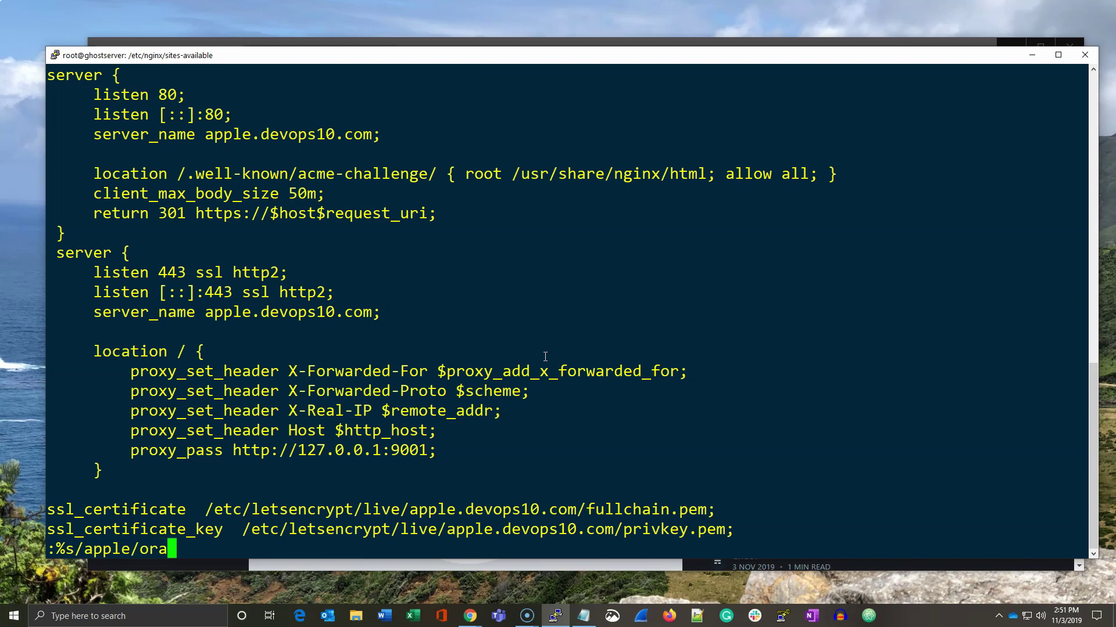
{"action": "type", "text": "nge/g"}
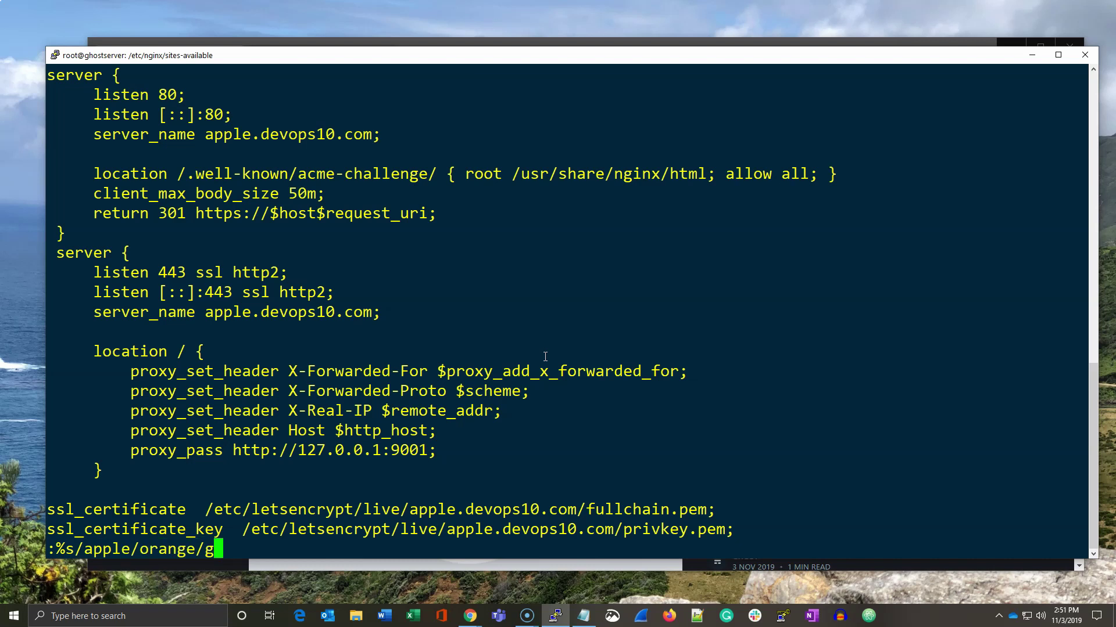
{"action": "key", "text": "Return"}
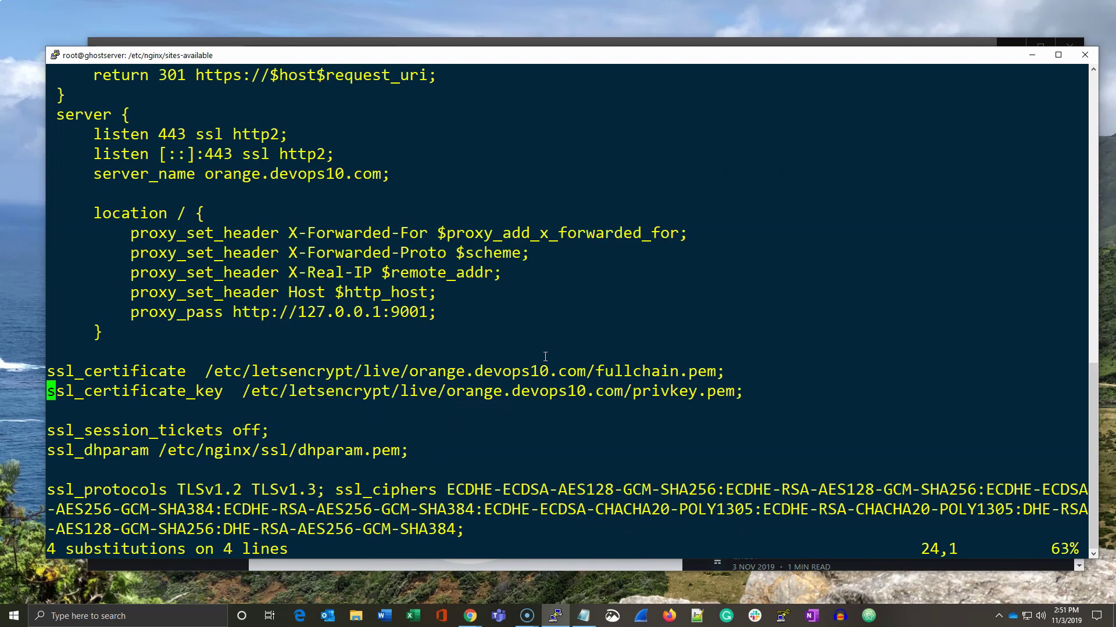
{"action": "key", "text": "k"}
{"action": "key", "text": "k"}
{"action": "key", "text": "k"}
{"action": "key", "text": "k"}
{"action": "key", "text": "l"}
{"action": "key", "text": "w"}
{"action": "key", "text": "w"}
{"action": "key", "text": "w"}
Change the proxy_pass port from 9001 to 9002 and review the first server block.
{"action": "key", "text": "l"}
{"action": "key", "text": "l"}
{"action": "key", "text": "l"}
{"action": "key", "text": "l"}
{"action": "key", "text": "l"}
{"action": "key", "text": "l"}
{"action": "type", "text": "r2"}
{"action": "key", "text": "Escape"}
{"action": "key", "text": "k"}
{"action": "key", "text": "k"}
{"action": "key", "text": "k"}
{"action": "key", "text": "k"}
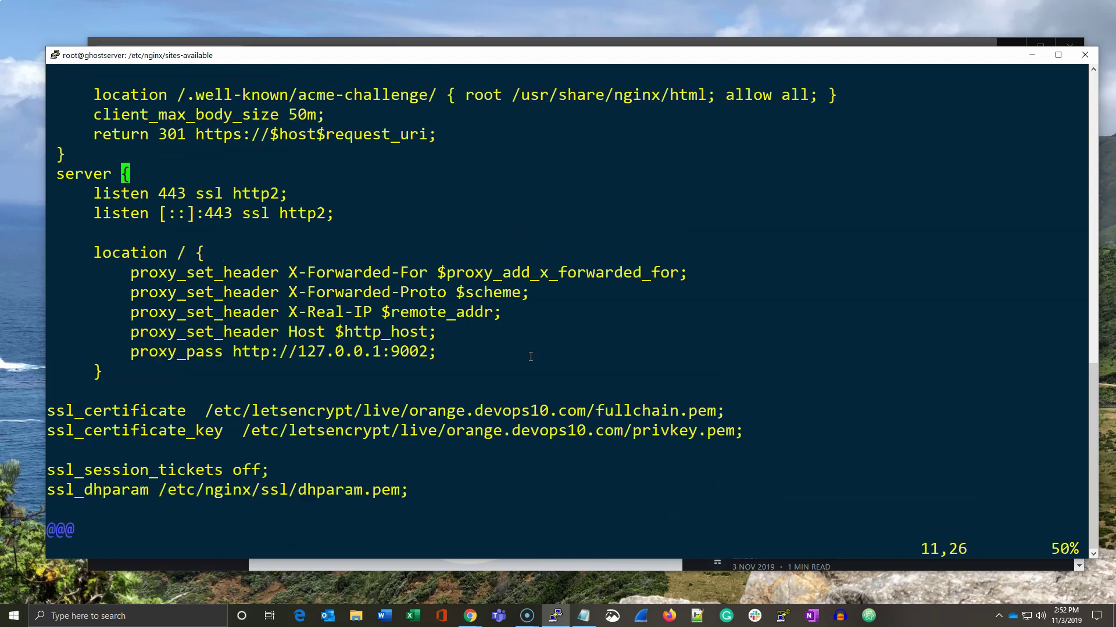
{"action": "key", "text": "k"}
{"action": "key", "text": "k"}
{"action": "key", "text": "k"}
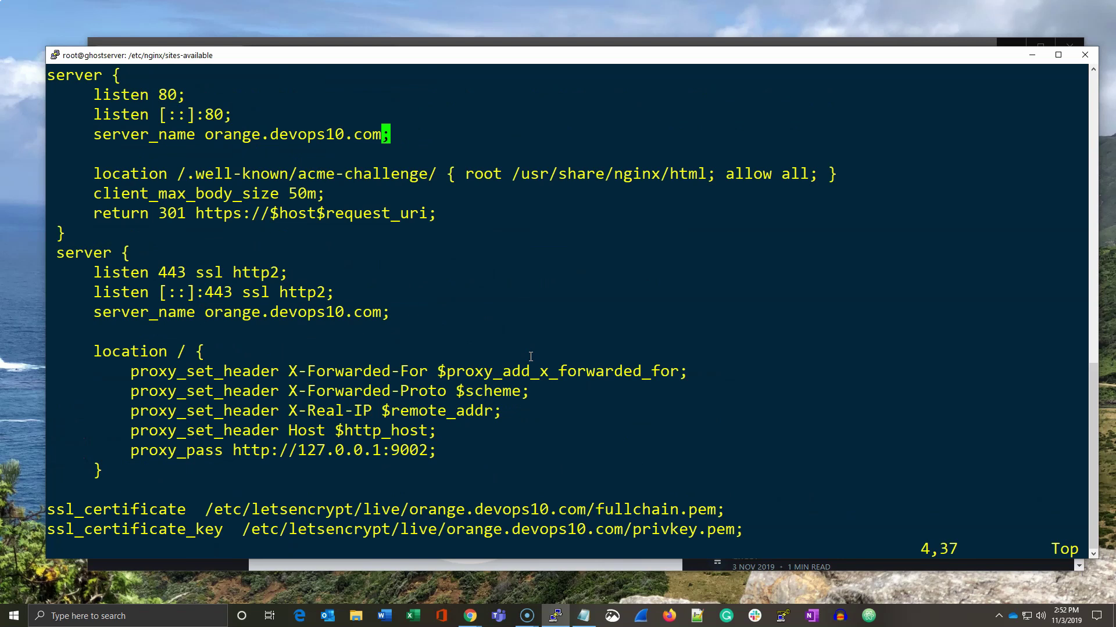
{"action": "key", "text": "k"}
{"action": "key", "text": "k"}
{"action": "key", "text": "k"}
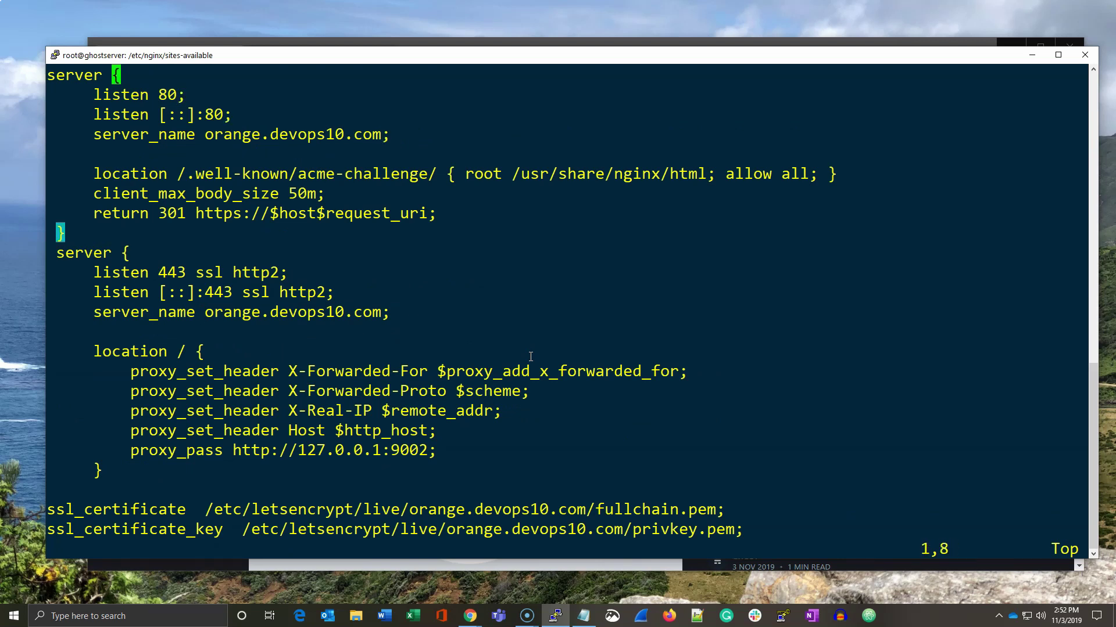
{"action": "left_click", "coordinate": [332, 428]}
{"action": "key", "text": "j"}
{"action": "key", "text": "j"}
{"action": "key", "text": "j"}
{"action": "key", "text": "j"}
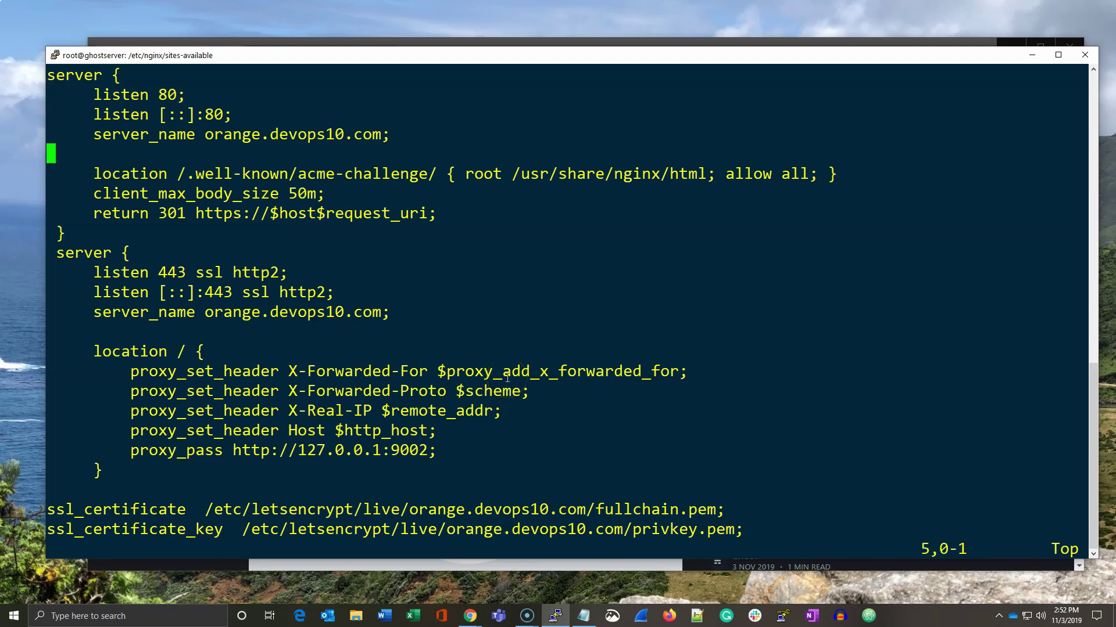
{"action": "key", "text": "j"}
{"action": "key", "text": "j"}
{"action": "key", "text": "j"}
{"action": "key", "text": "j"}
{"action": "key", "text": "j"}
{"action": "key", "text": "j"}
{"action": "key", "text": "j"}
{"action": "key", "text": "j"}
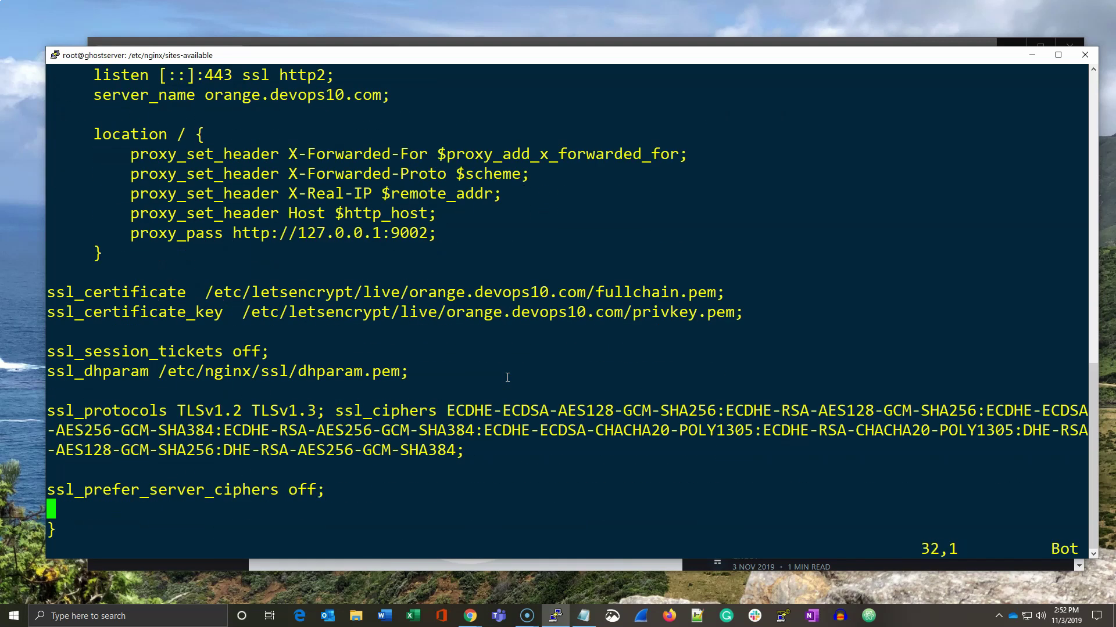
{"action": "type", "text": ":"}
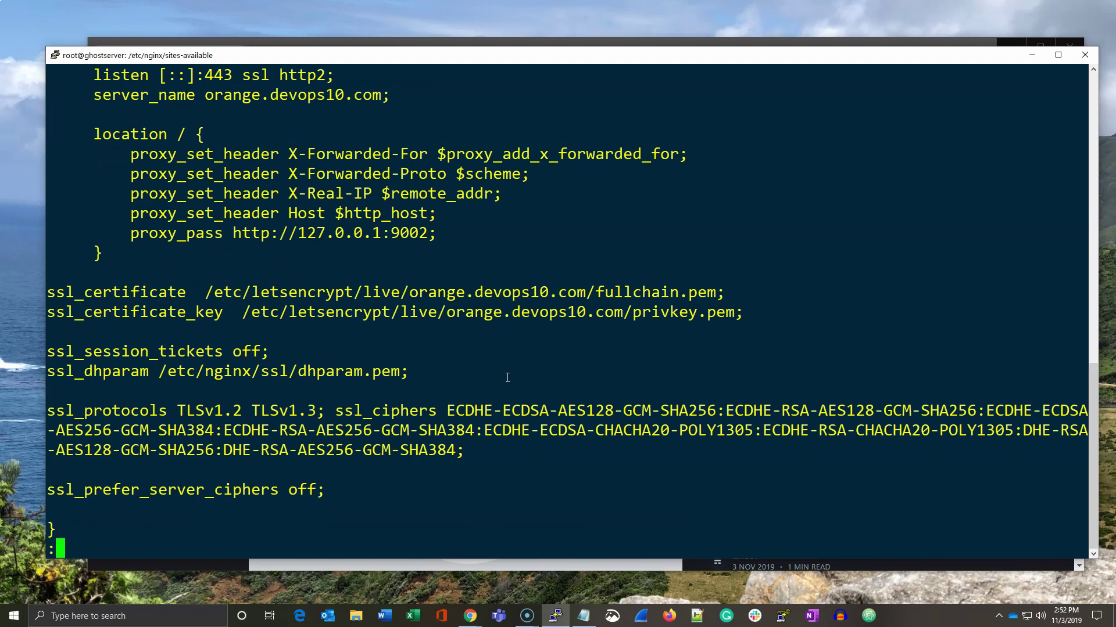
{"action": "type", "text": "wq"}
Save orange.conf, restart nginx, and run nginx -t, which reports orange's fullchain.pem missing.
{"action": "key", "text": "Return"}
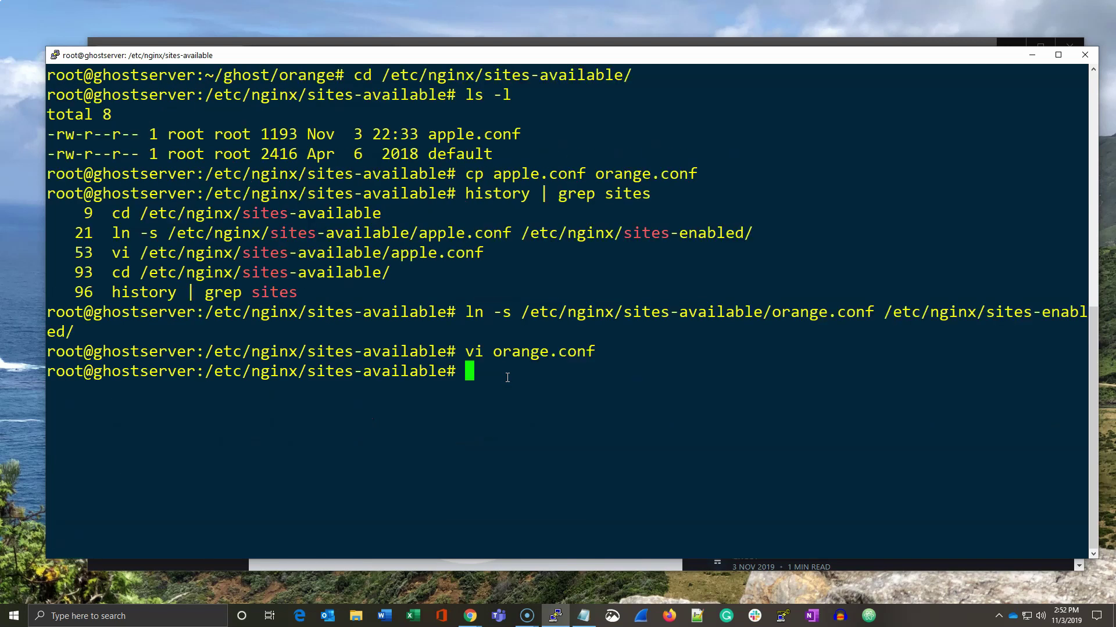
{"action": "type", "text": "systemc"}
{"action": "type", "text": "tl"}
{"action": "type", "text": " res"}
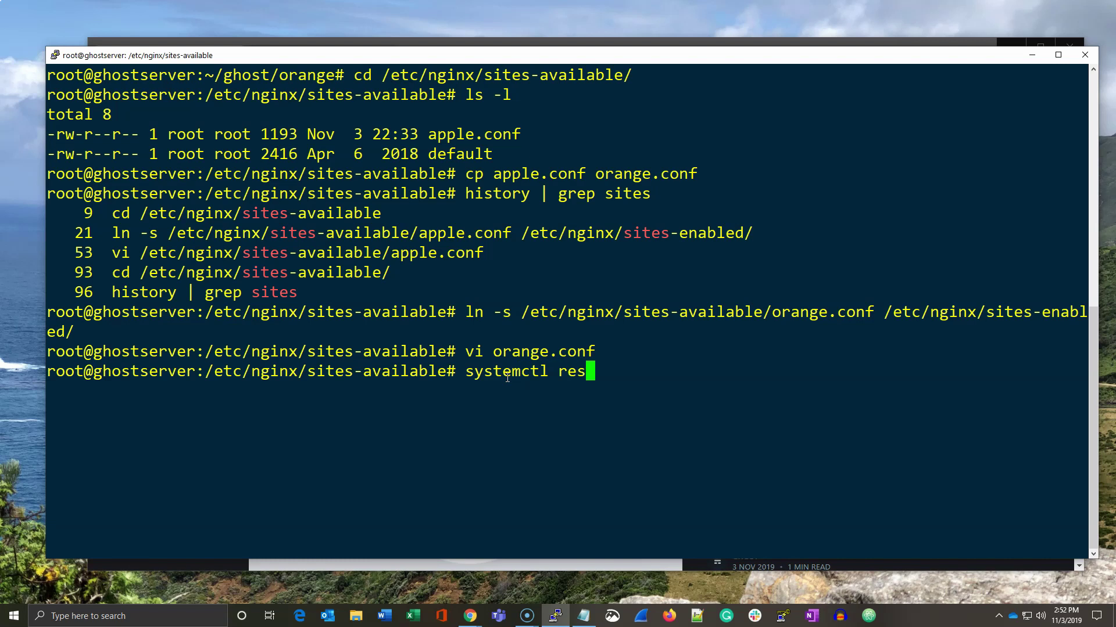
{"action": "type", "text": "tart "}
{"action": "type", "text": "ng"}
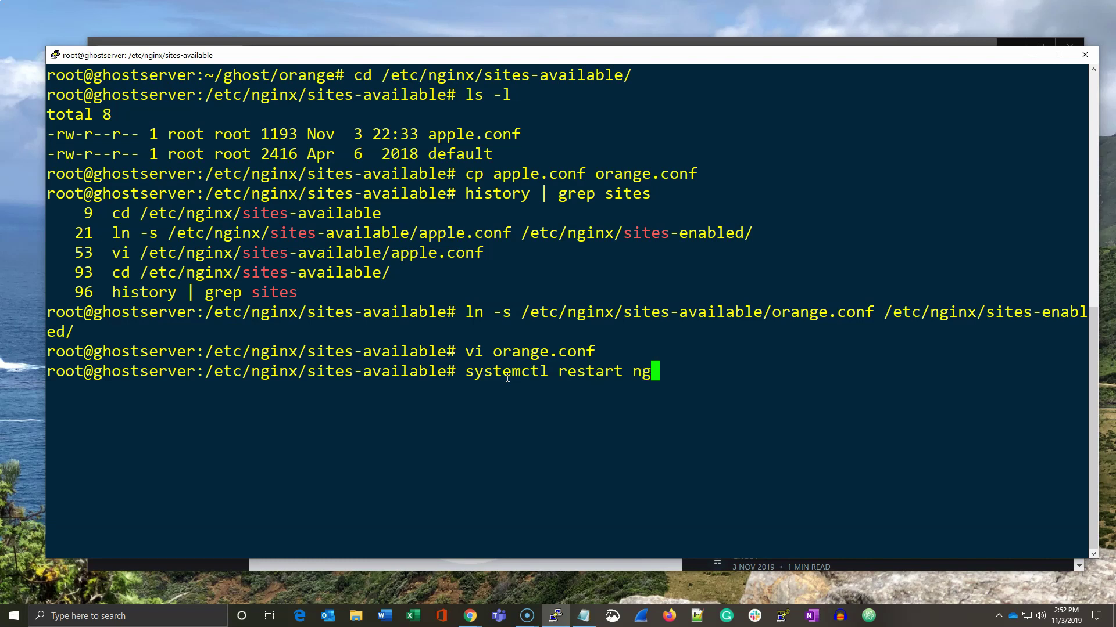
{"action": "type", "text": "inx"}
{"action": "key", "text": "Return"}
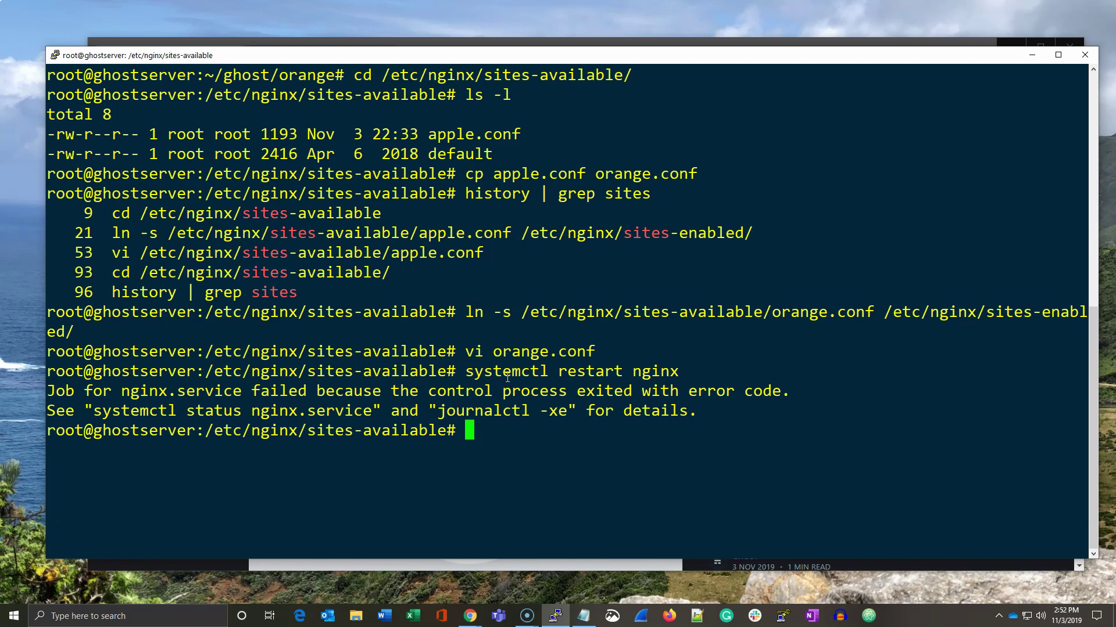
{"action": "type", "text": "ngin"}
{"action": "type", "text": "x -t"}
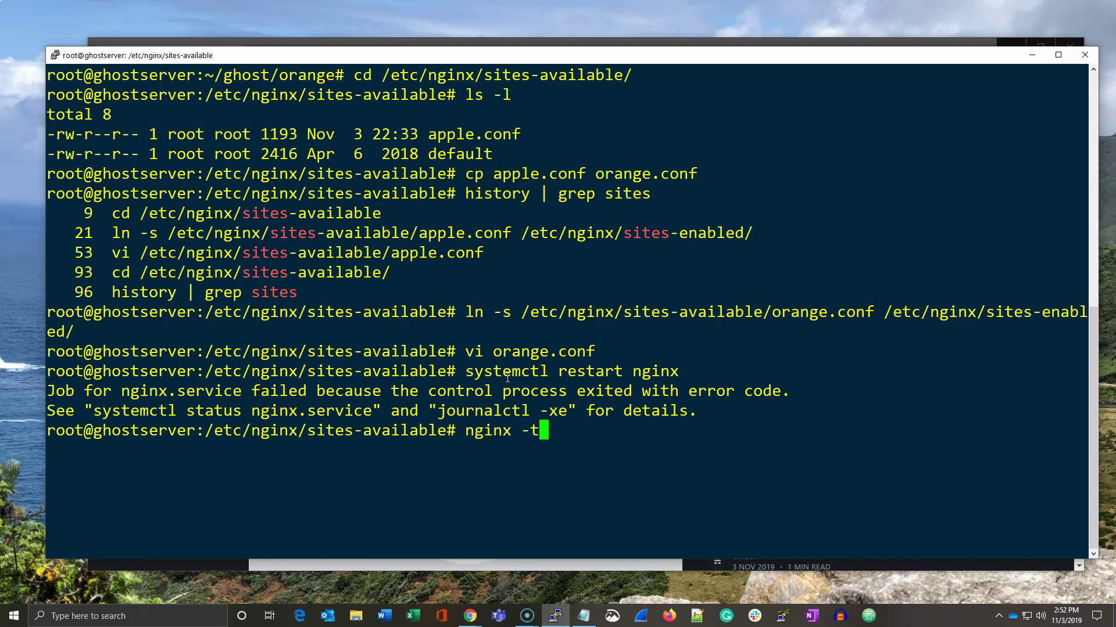
{"action": "key", "text": "Return"}
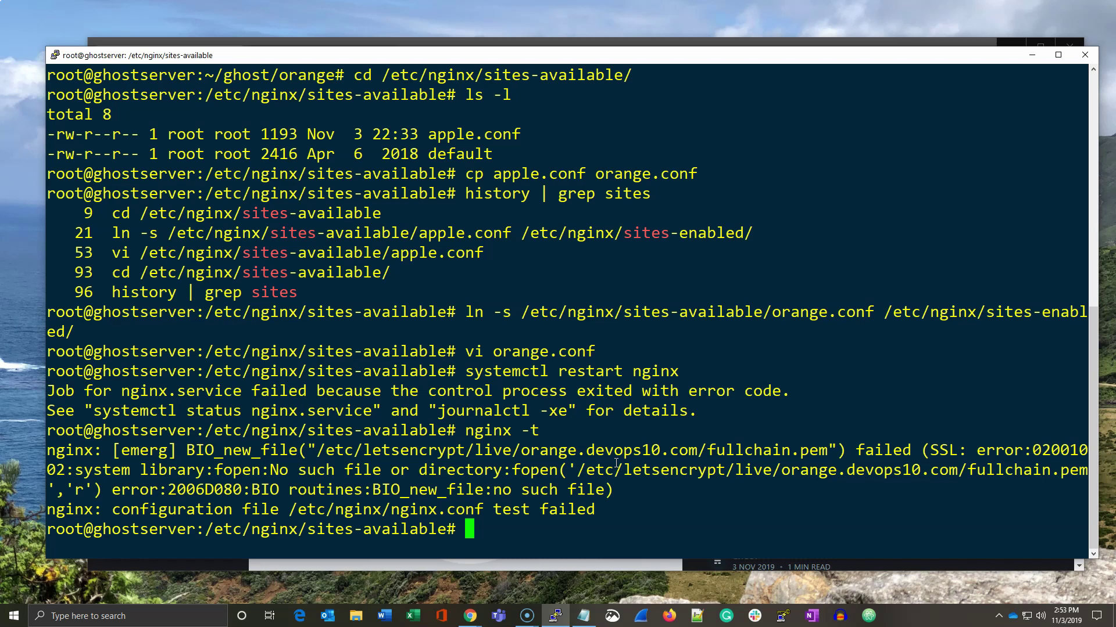
{"action": "key", "text": "Up"}
{"action": "key", "text": "Up"}
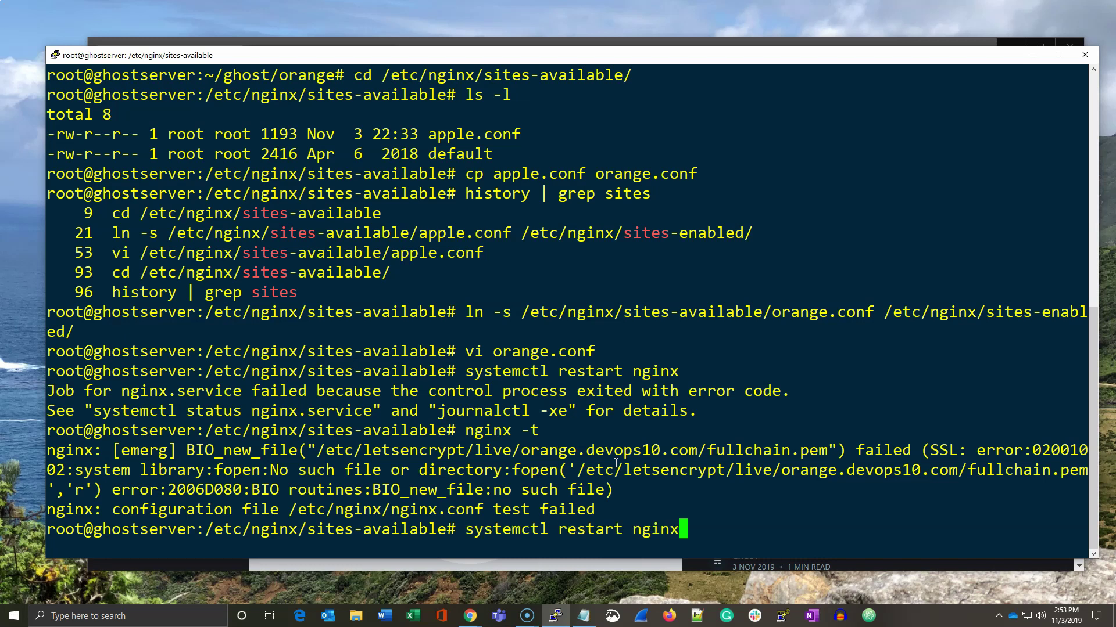
{"action": "key", "text": "Up"}
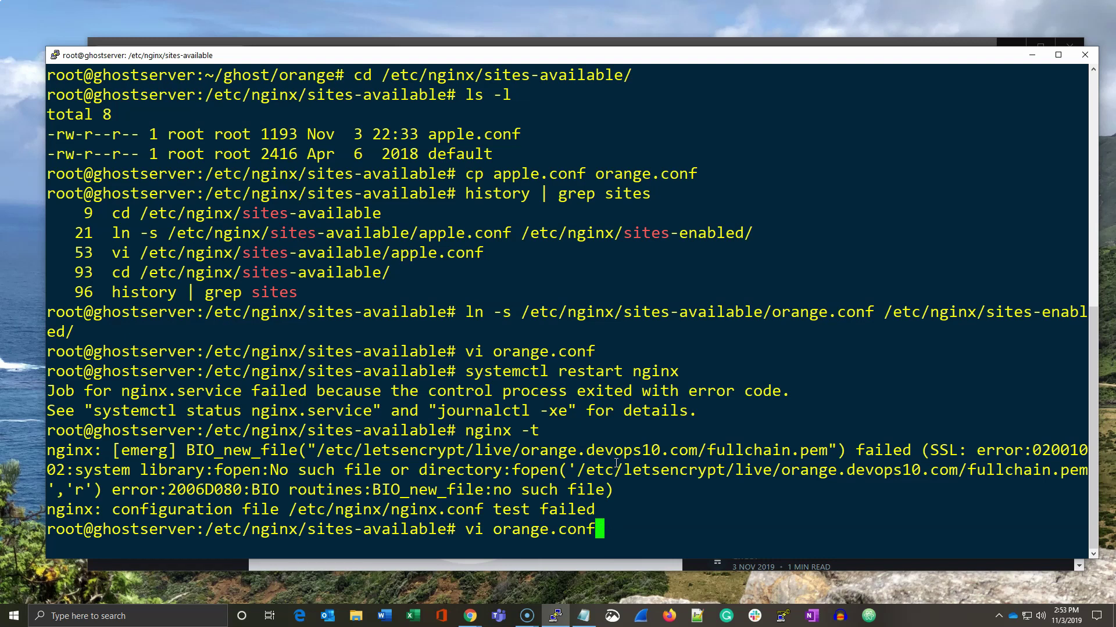
Remove the return 301 HTTPS redirect line from orange.conf's port-80 block.
{"action": "key", "text": "Return"}
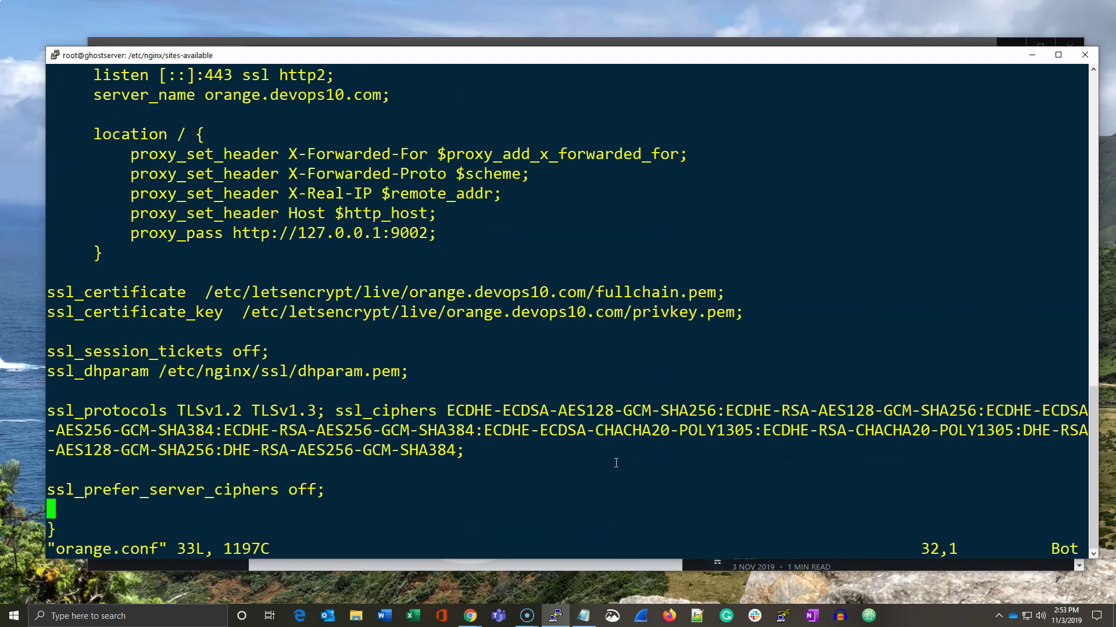
{"action": "key", "text": "braceleft"}
{"action": "key", "text": "braceleft"}
{"action": "key", "text": "braceleft"}
{"action": "key", "text": "braceleft"}
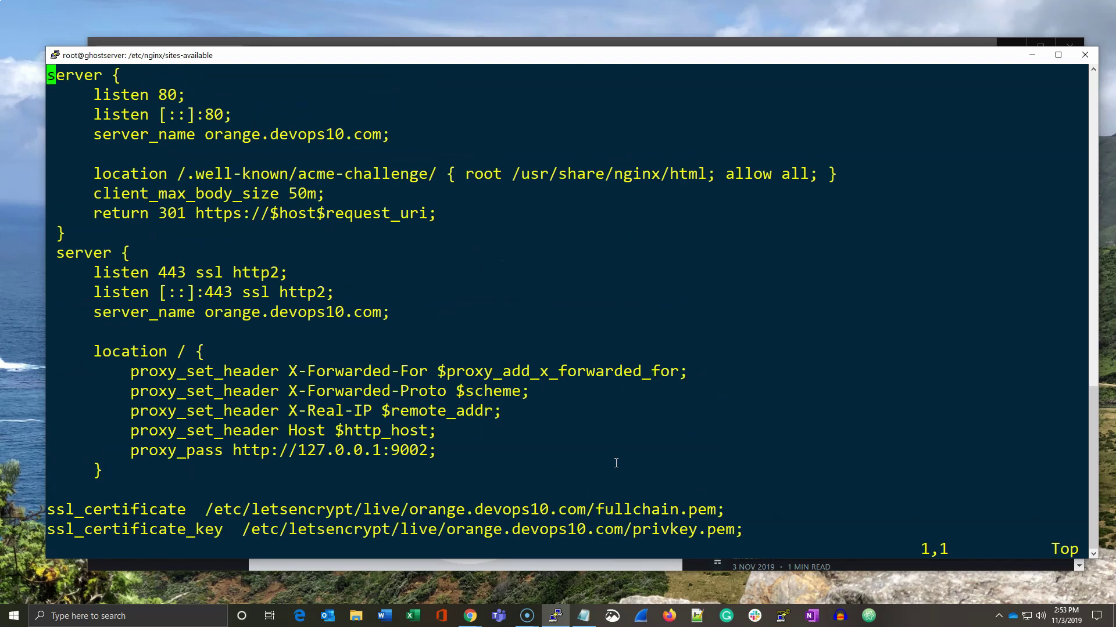
{"action": "key", "text": "Down"}
{"action": "key", "text": "Down"}
{"action": "key", "text": "Down"}
{"action": "key", "text": "Down"}
{"action": "key", "text": "Down"}
{"action": "key", "text": "Down"}
{"action": "key", "text": "Down"}
{"action": "key", "text": "x"}
{"action": "key", "text": "x"}
{"action": "key", "text": "x"}
{"action": "key", "text": "x"}
{"action": "key", "text": "x"}
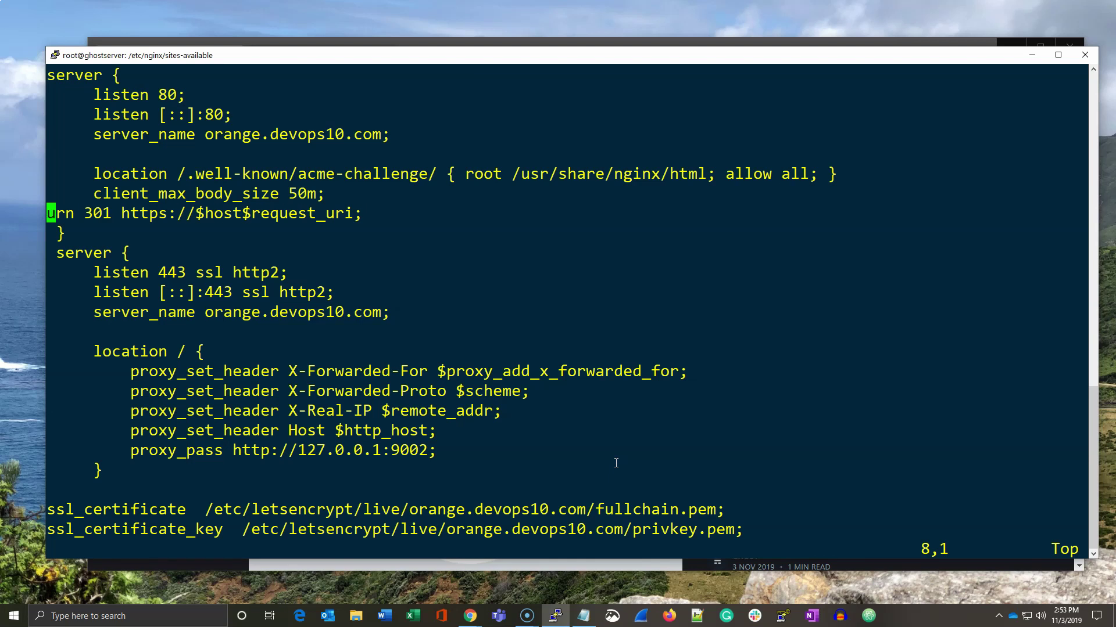
{"action": "key", "text": "x"}
{"action": "key", "text": "x"}
{"action": "key", "text": "x"}
{"action": "key", "text": "x"}
{"action": "key", "text": "x"}
{"action": "key", "text": "x"}
{"action": "key", "text": "x"}
{"action": "key", "text": "x"}
{"action": "key", "text": "x"}
{"action": "key", "text": "x"}
{"action": "key", "text": "x"}
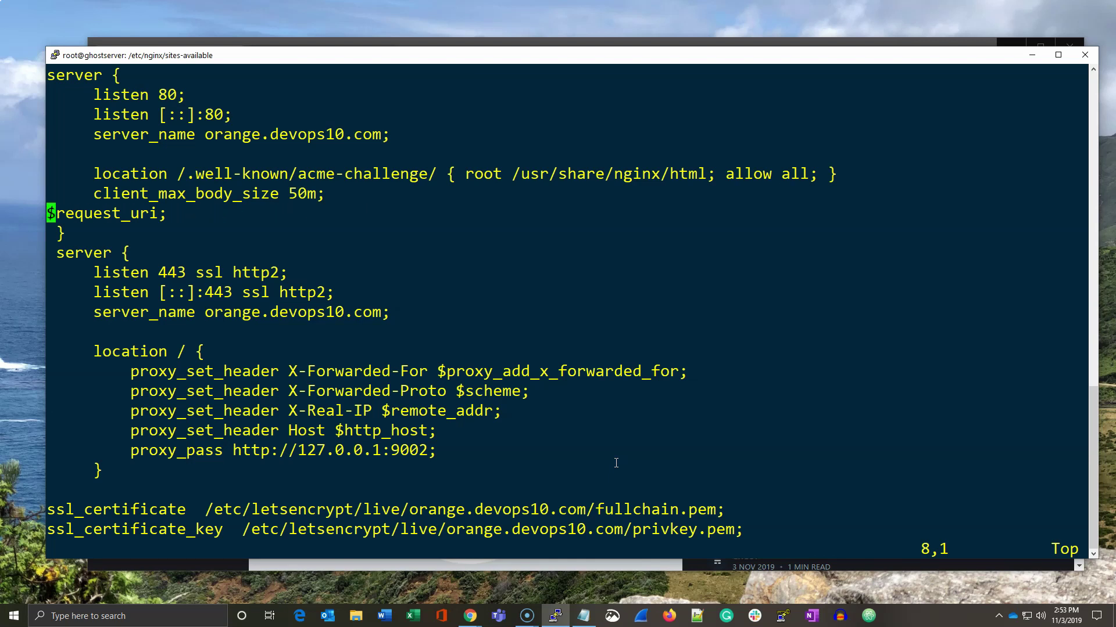
{"action": "key", "text": "x"}
{"action": "key", "text": "x"}
{"action": "key", "text": "x"}
{"action": "key", "text": "x"}
{"action": "key", "text": "x"}
{"action": "key", "text": "x"}
{"action": "key", "text": "x"}
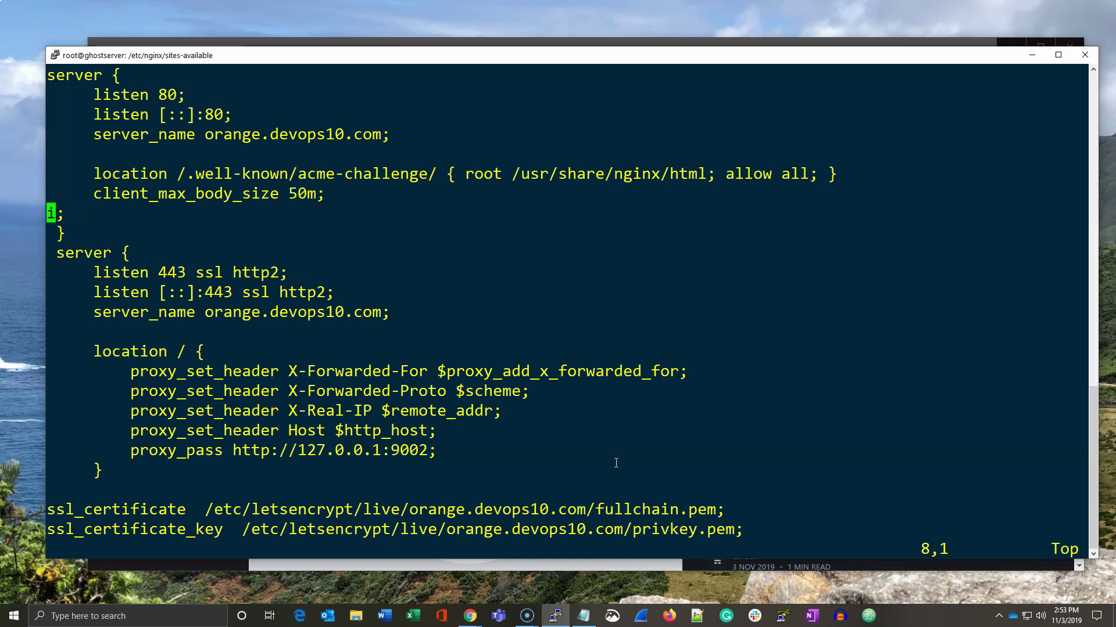
{"action": "key", "text": "x"}
Delete the entire HTTPS server block and its SSL settings from orange.conf.
{"action": "key", "text": "j"}
{"action": "key", "text": "j"}
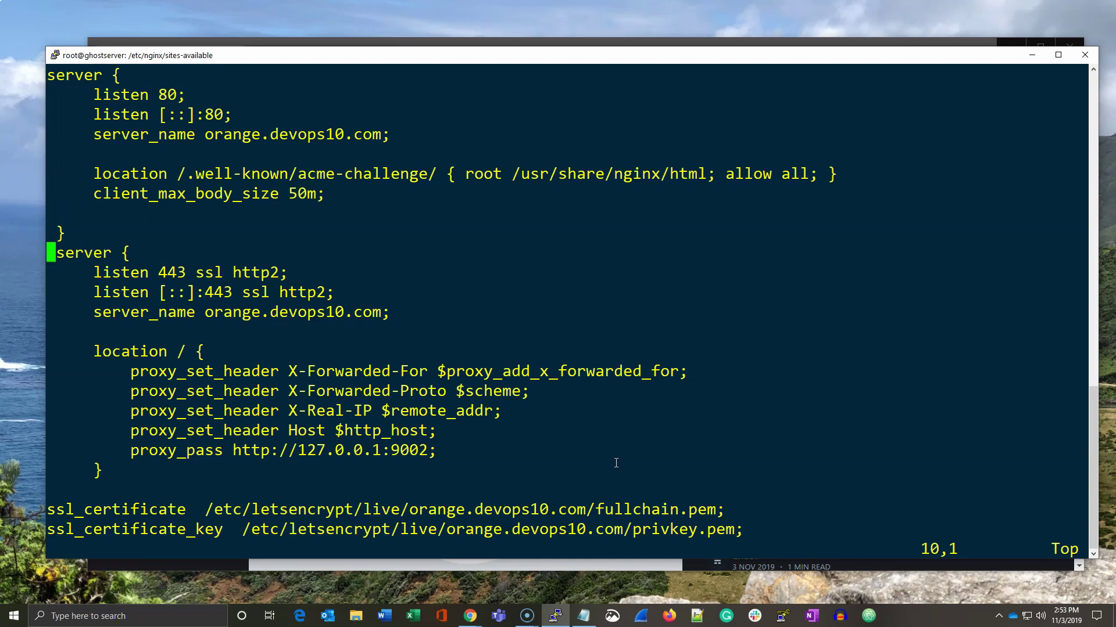
{"action": "key", "text": "d"}
{"action": "key", "text": "d"}
{"action": "key", "text": "d"}
{"action": "key", "text": "d"}
{"action": "key", "text": "d"}
{"action": "key", "text": "d"}
{"action": "key", "text": "d"}
{"action": "key", "text": "d"}
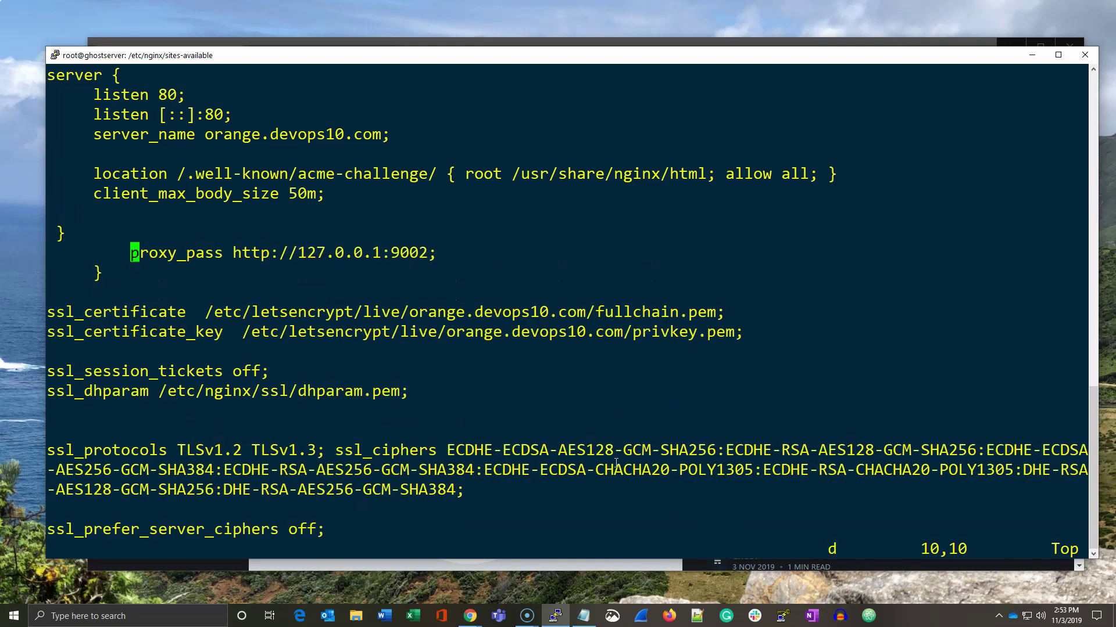
{"action": "key", "text": "d"}
{"action": "key", "text": "d"}
{"action": "key", "text": "d"}
{"action": "key", "text": "d"}
{"action": "key", "text": "d"}
{"action": "key", "text": "d"}
{"action": "key", "text": "d"}
{"action": "key", "text": "d"}
{"action": "key", "text": "d"}
{"action": "key", "text": "d"}
{"action": "key", "text": "d"}
{"action": "key", "text": "d"}
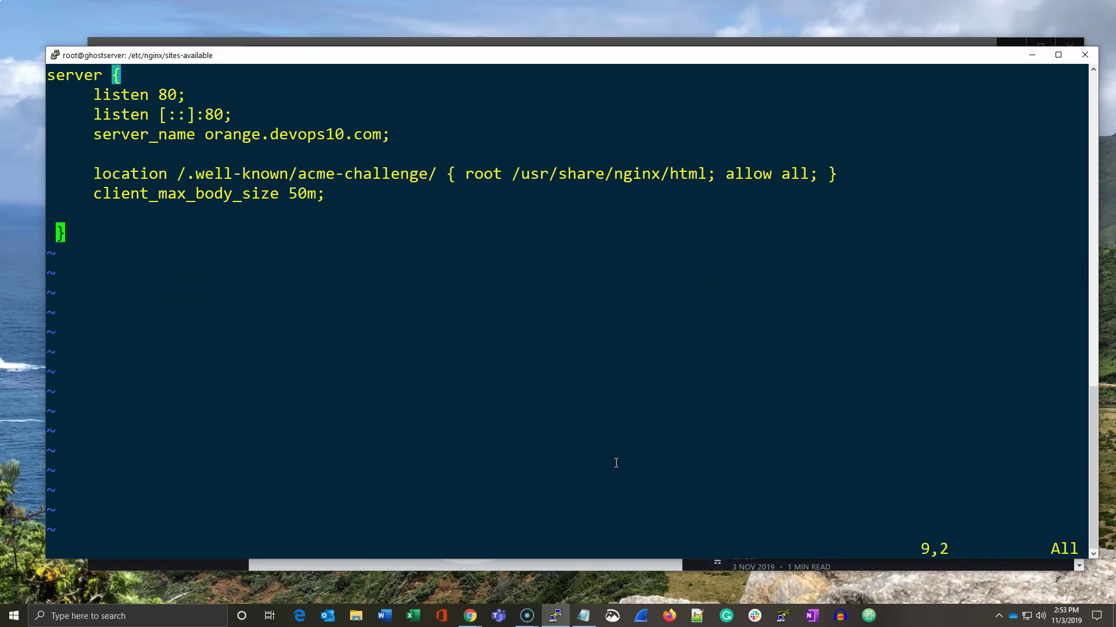
{"action": "key", "text": "Escape"}
{"action": "type", "text": ":wq"}
Save orange.conf and rerun the nginx configuration test, which now passes.
{"action": "key", "text": "Return"}
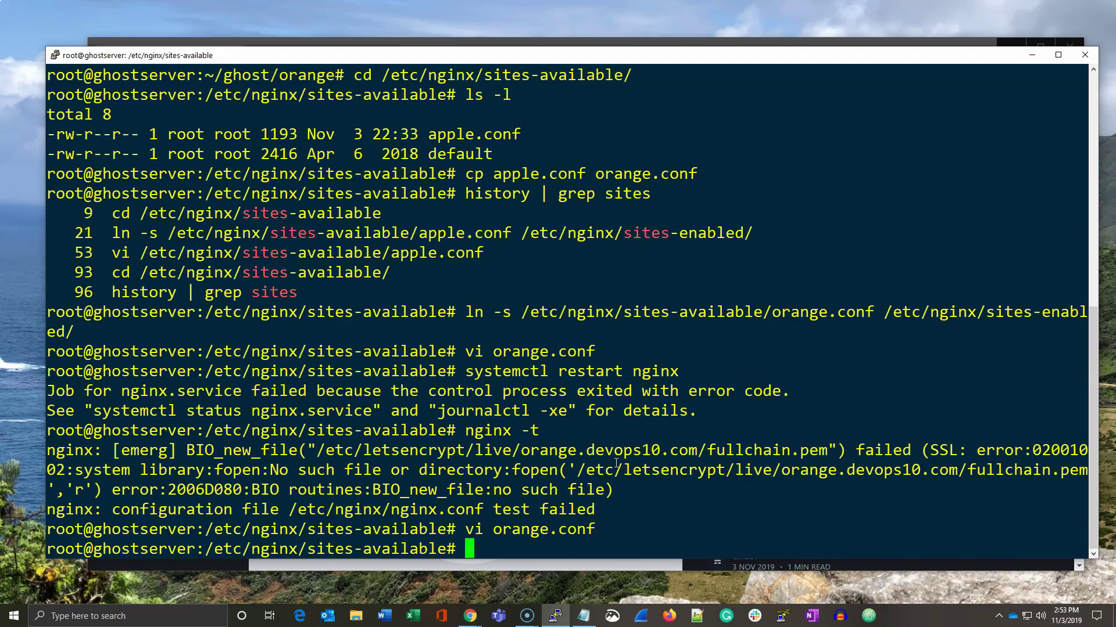
{"action": "key", "text": "Up"}
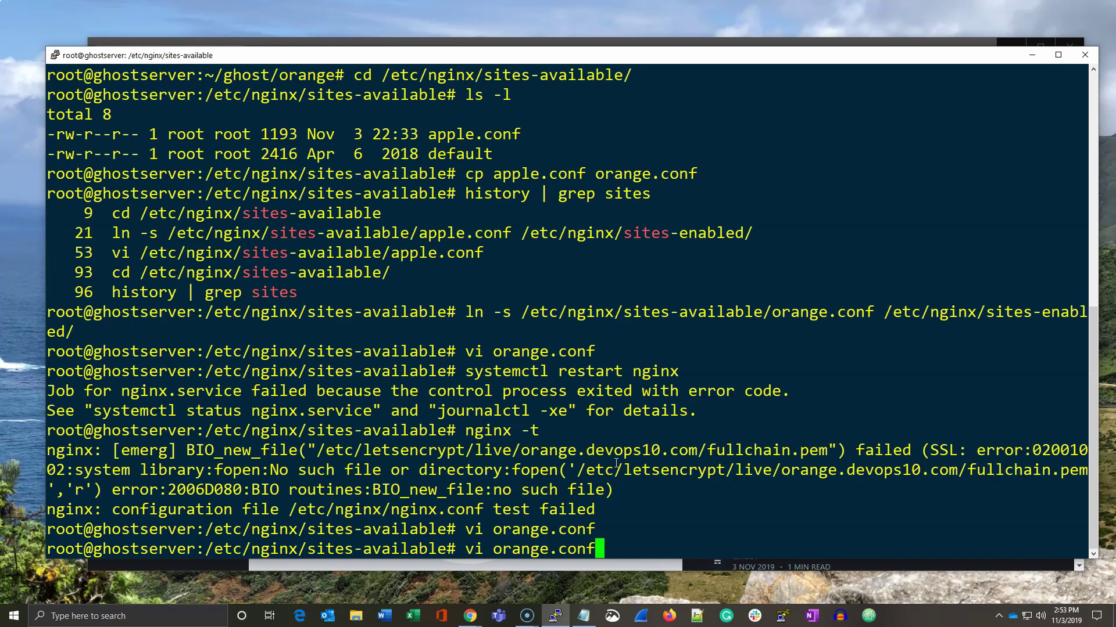
{"action": "key", "text": "Up"}
{"action": "key", "text": "Return"}
Restart nginx from shell history and clear the terminal.
{"action": "key", "text": "Up"}
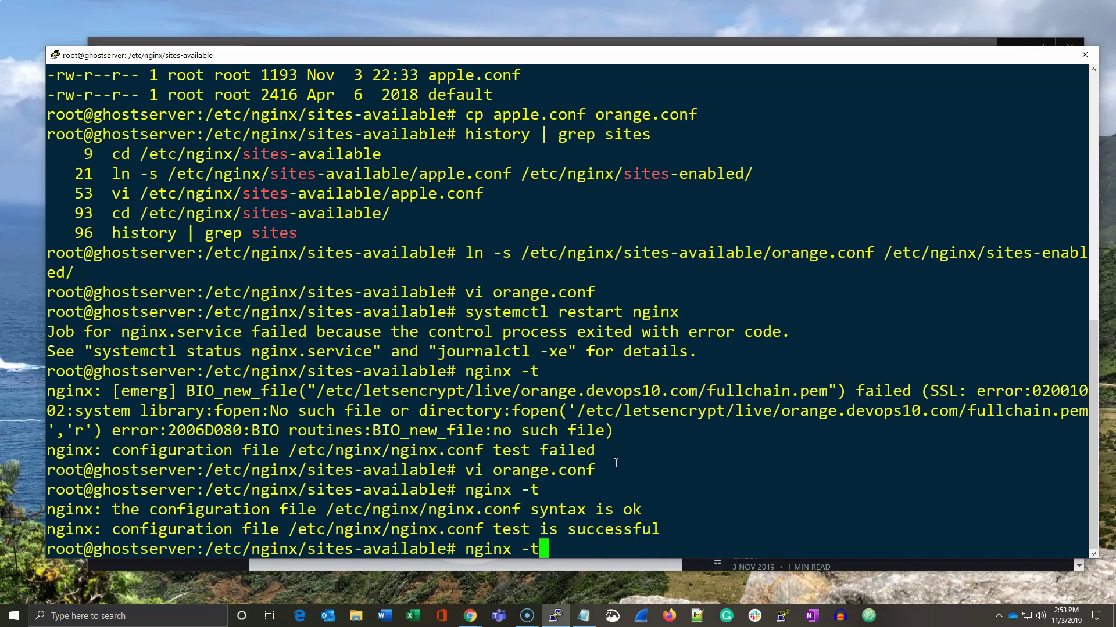
{"action": "key", "text": "Up"}
{"action": "key", "text": "Up"}
{"action": "key", "text": "Up"}
{"action": "key", "text": "Return"}
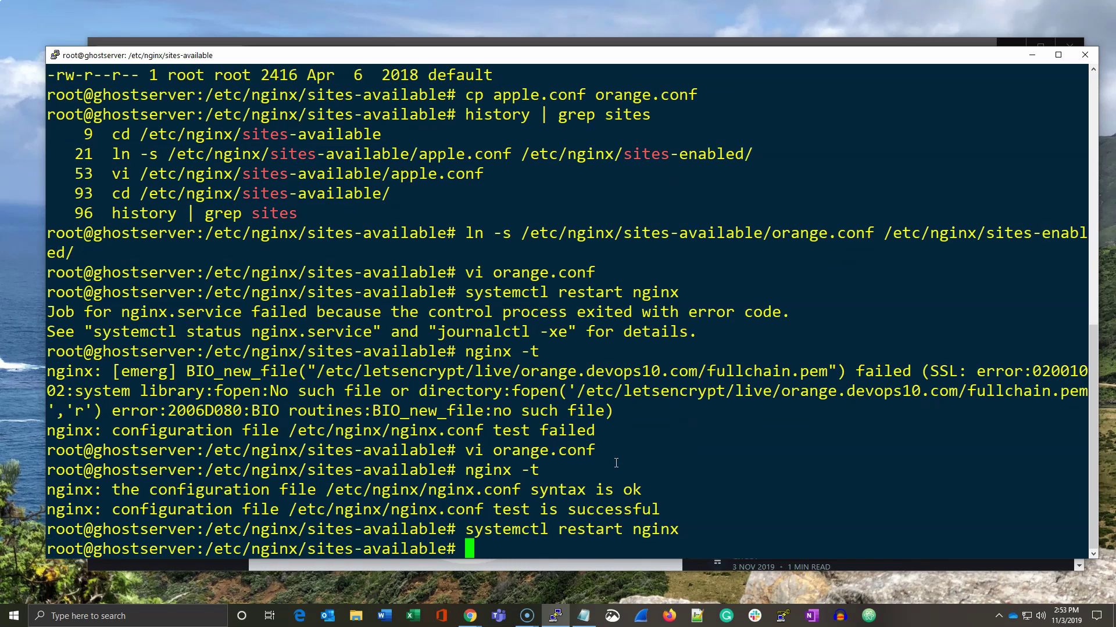
{"action": "type", "text": "clear"}
{"action": "key", "text": "Return"}
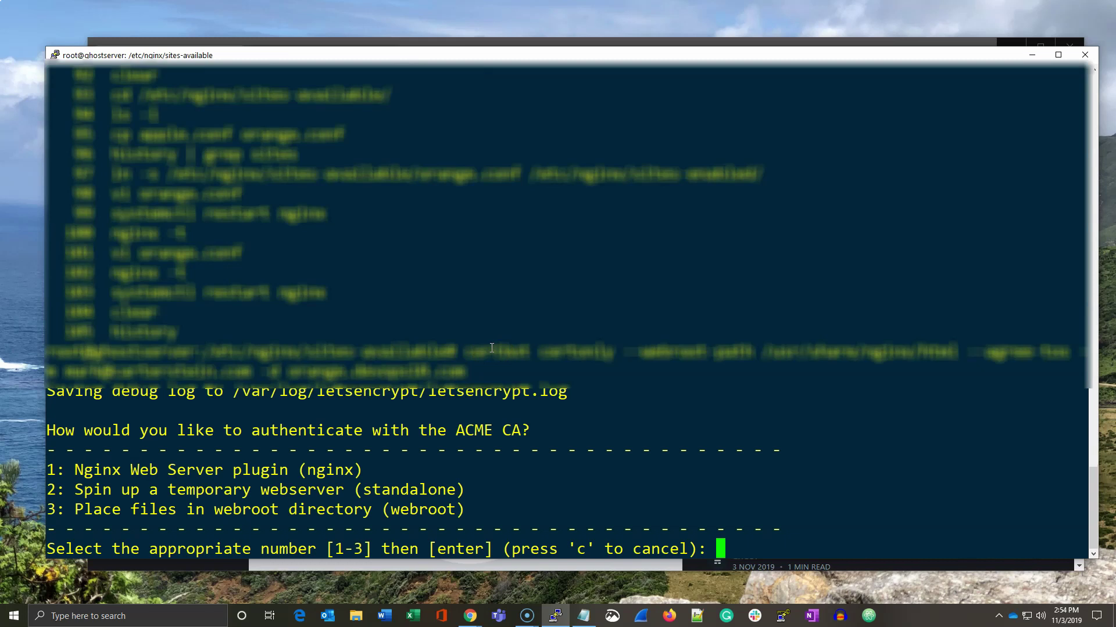
{"action": "type", "text": "3"}
Choose webroot (3) for the orange.devops10.com certificate, then copy apple.conf over orange.conf.
{"action": "key", "text": "Return"}
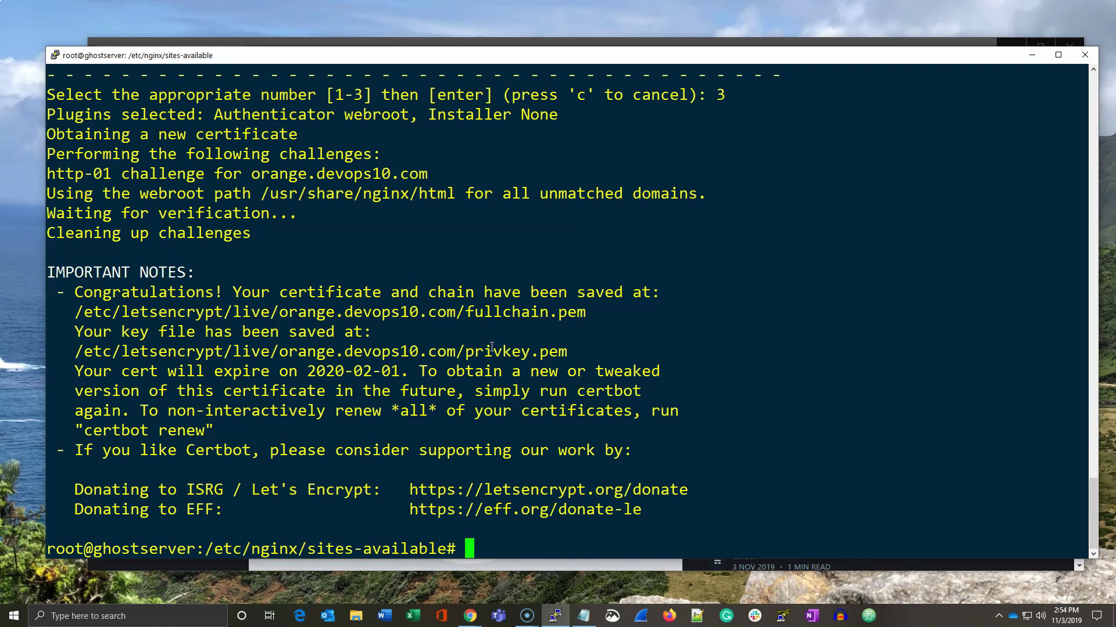
{"action": "type", "text": "cp "}
{"action": "type", "text": "apple.conf "}
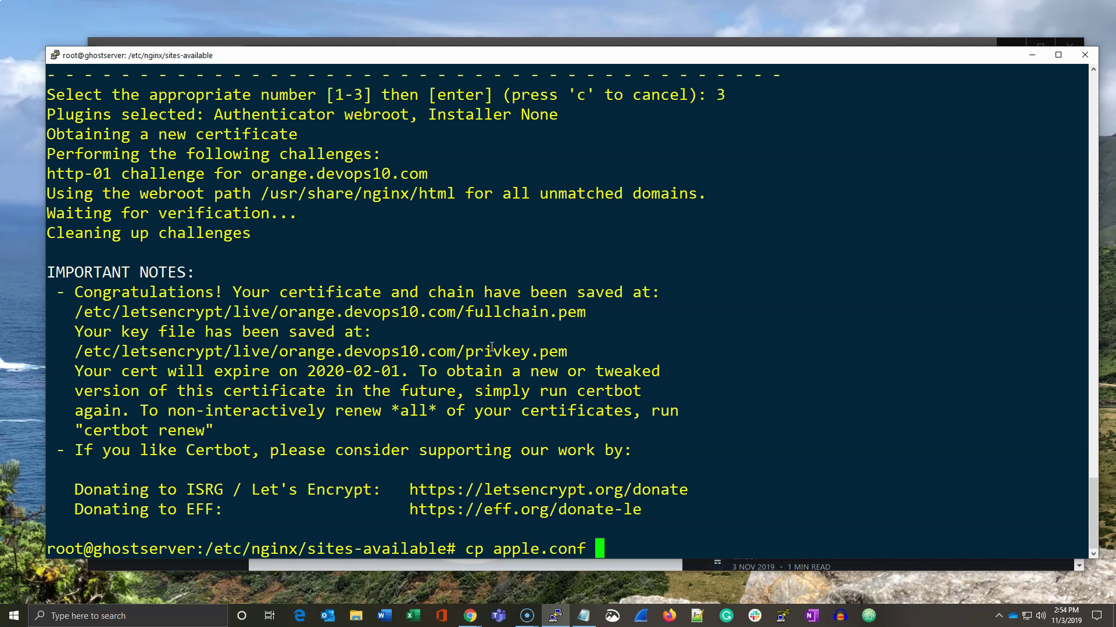
{"action": "type", "text": "orang"}
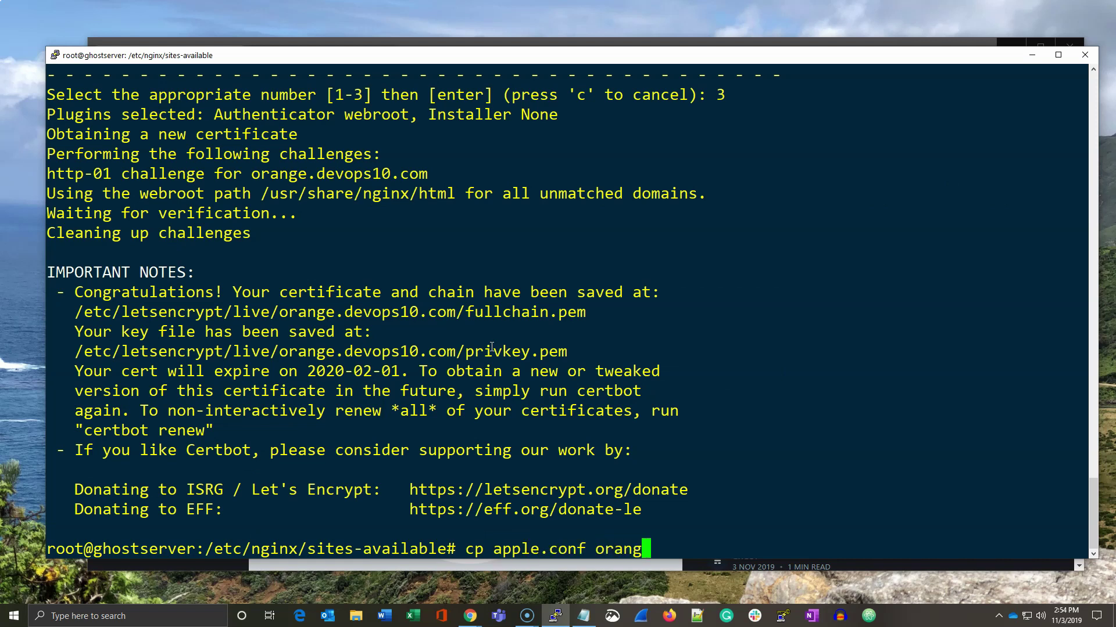
{"action": "type", "text": "e.conf"}
{"action": "key", "text": "Return"}
{"action": "type", "text": "vi orange.conf"}
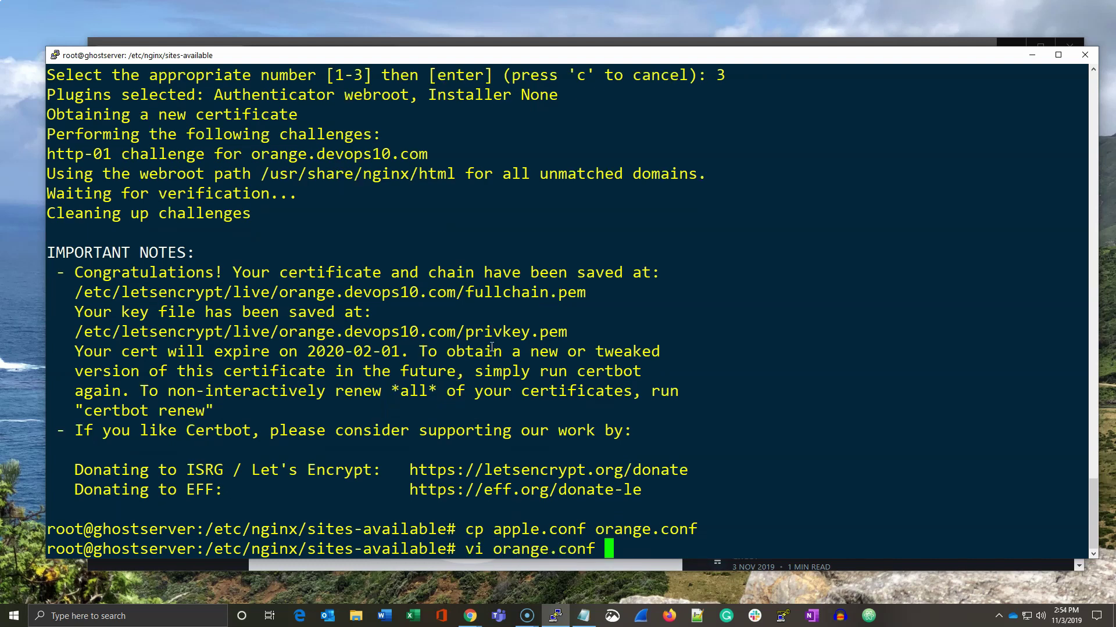
Substitute orange for apple throughout orange.conf, change proxy port 9001 to 9002, and save.
{"action": "key", "text": "Return"}
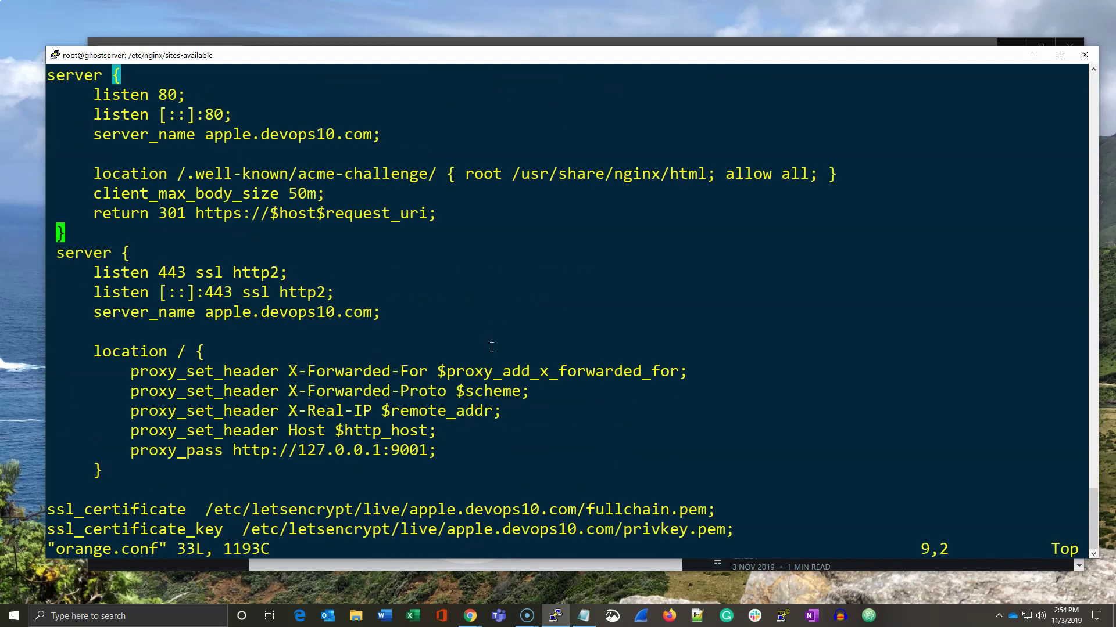
{"action": "type", "text": ":%"}
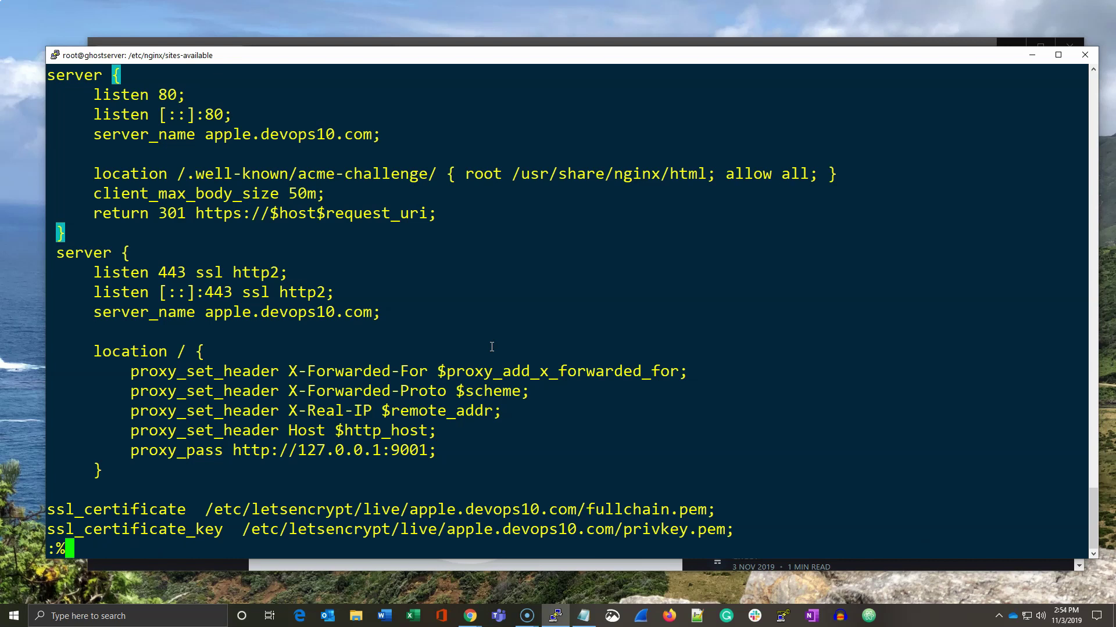
{"action": "type", "text": "s/app"}
{"action": "type", "text": "le/orange"}
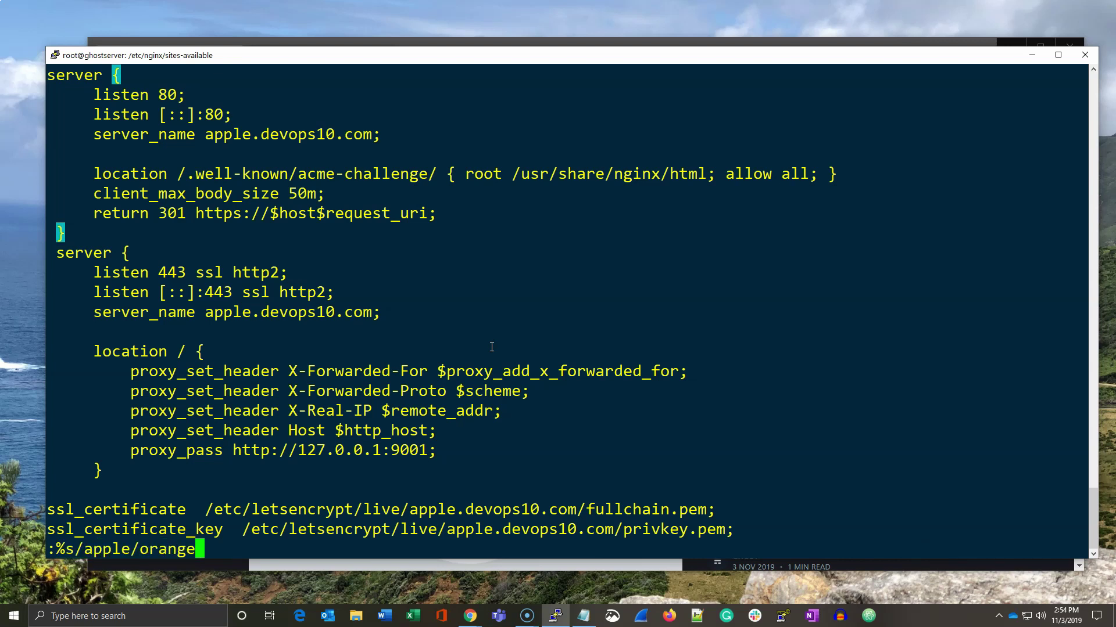
{"action": "type", "text": "/g"}
{"action": "key", "text": "Return"}
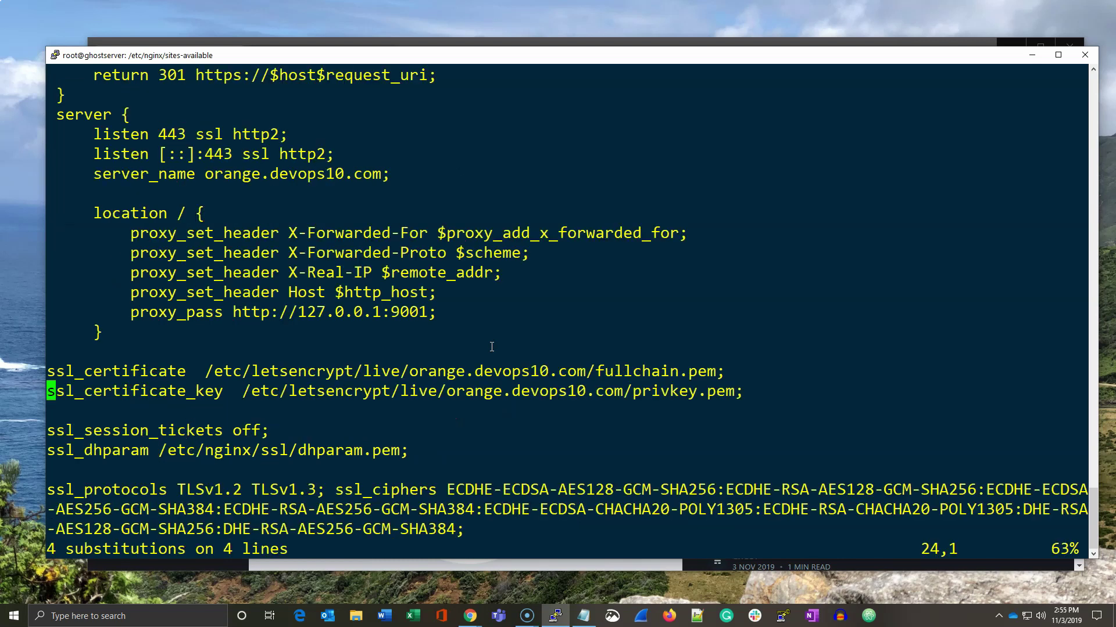
{"action": "key", "text": "Up"}
{"action": "key", "text": "Up"}
{"action": "key", "text": "Up"}
{"action": "key", "text": "Up"}
{"action": "key", "text": "w"}
{"action": "key", "text": "w"}
{"action": "key", "text": "w"}
{"action": "key", "text": "w"}
{"action": "key", "text": "w"}
{"action": "key", "text": "Right"}
{"action": "key", "text": "r"}
{"action": "key", "text": "2"}
{"action": "key", "text": "Up"}
{"action": "key", "text": "g"}
{"action": "key", "text": "g"}
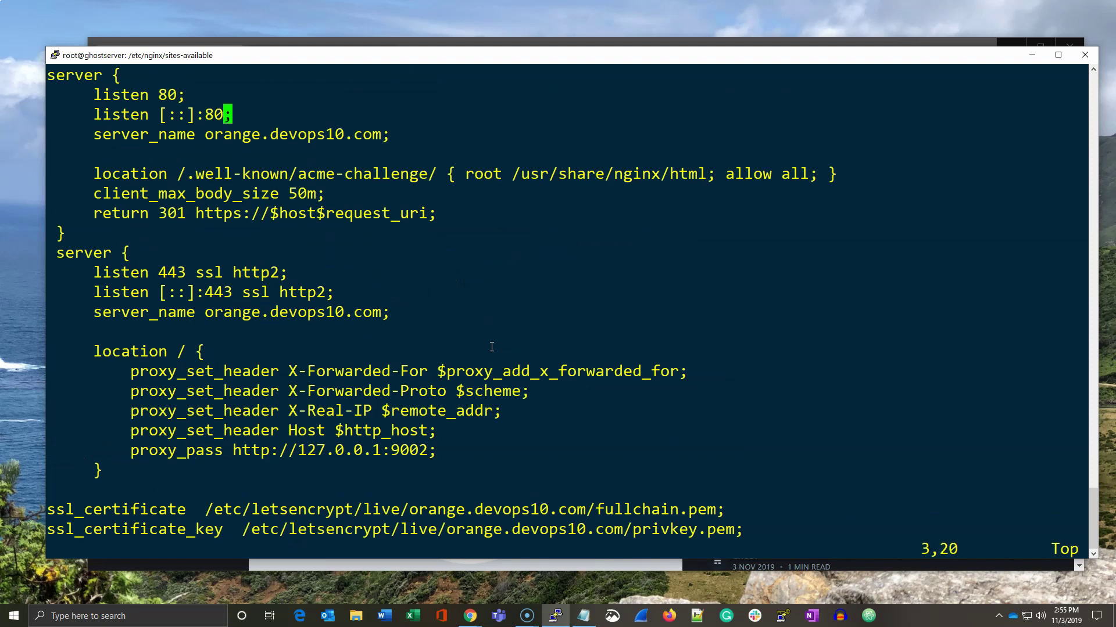
{"action": "type", "text": ":wq"}
{"action": "key", "text": "Return"}
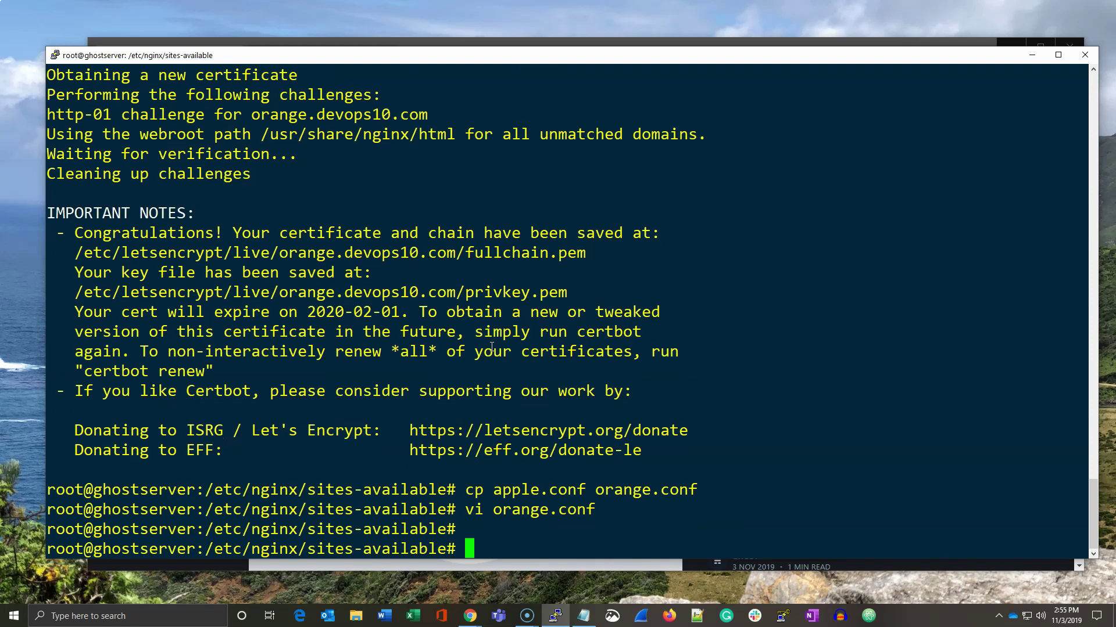
Clear the screen, pass nginx -t with the full orange.conf, and restart nginx.
{"action": "key", "text": "Return"}
{"action": "key", "text": "Return"}
{"action": "key", "text": "Return"}
{"action": "type", "text": "clear"}
{"action": "key", "text": "Return"}
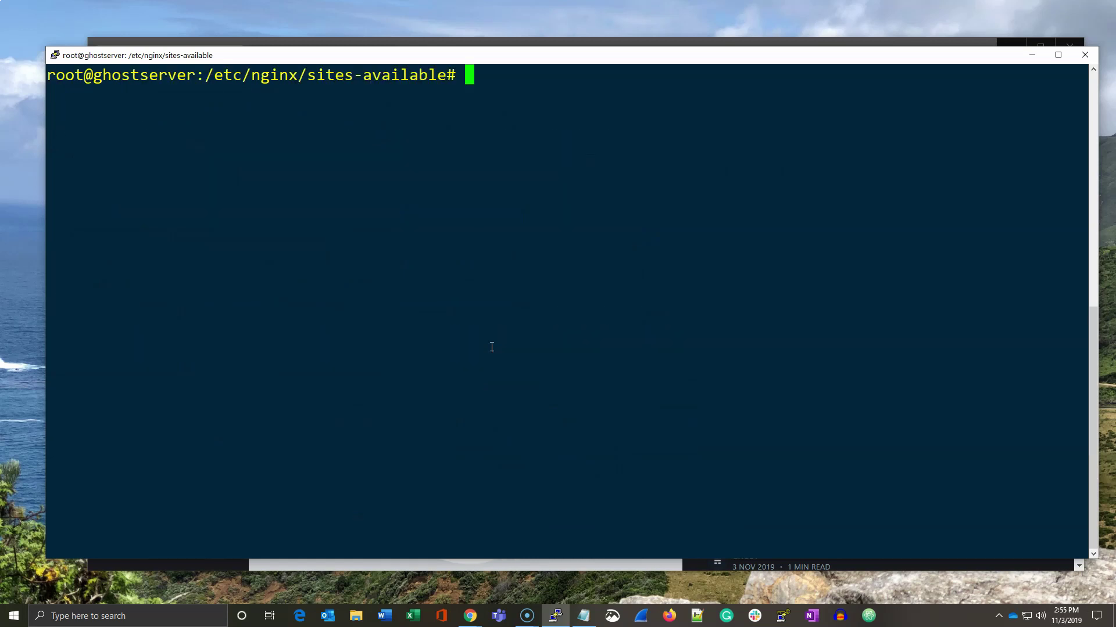
{"action": "type", "text": "ngi"}
{"action": "type", "text": "nx -"}
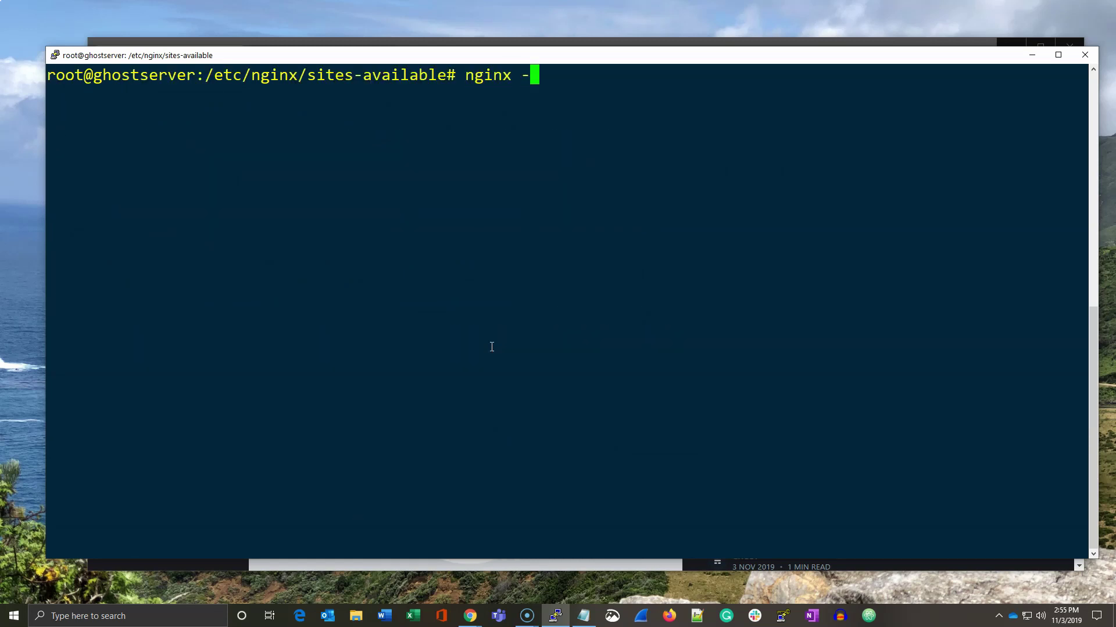
{"action": "type", "text": "t"}
{"action": "key", "text": "Return"}
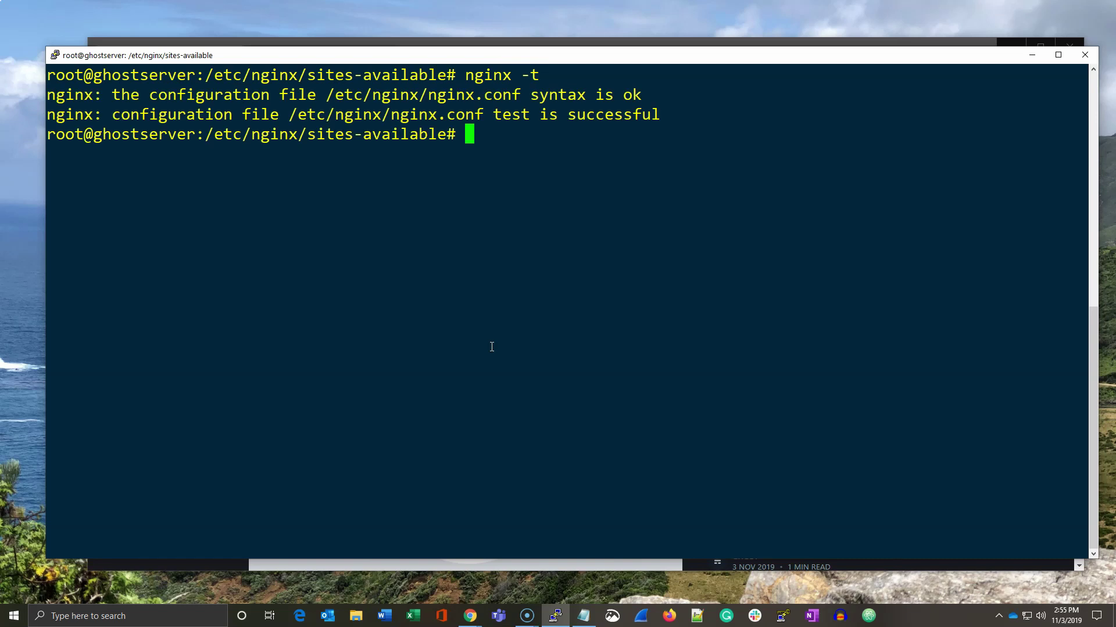
{"action": "type", "text": "system"}
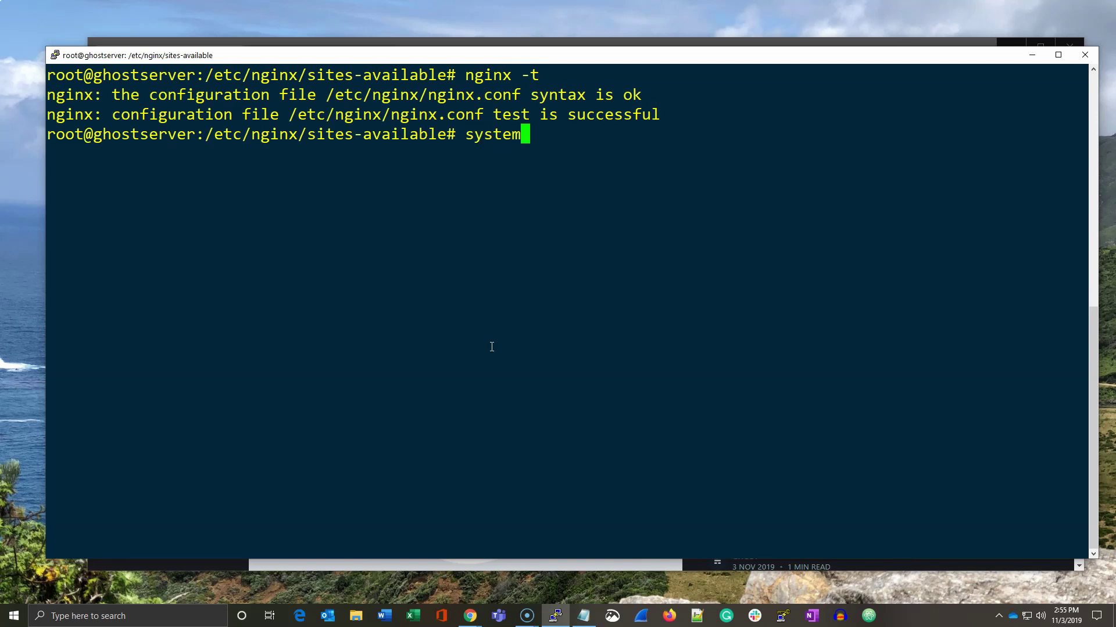
{"action": "type", "text": "ctl "}
{"action": "type", "text": "restart"}
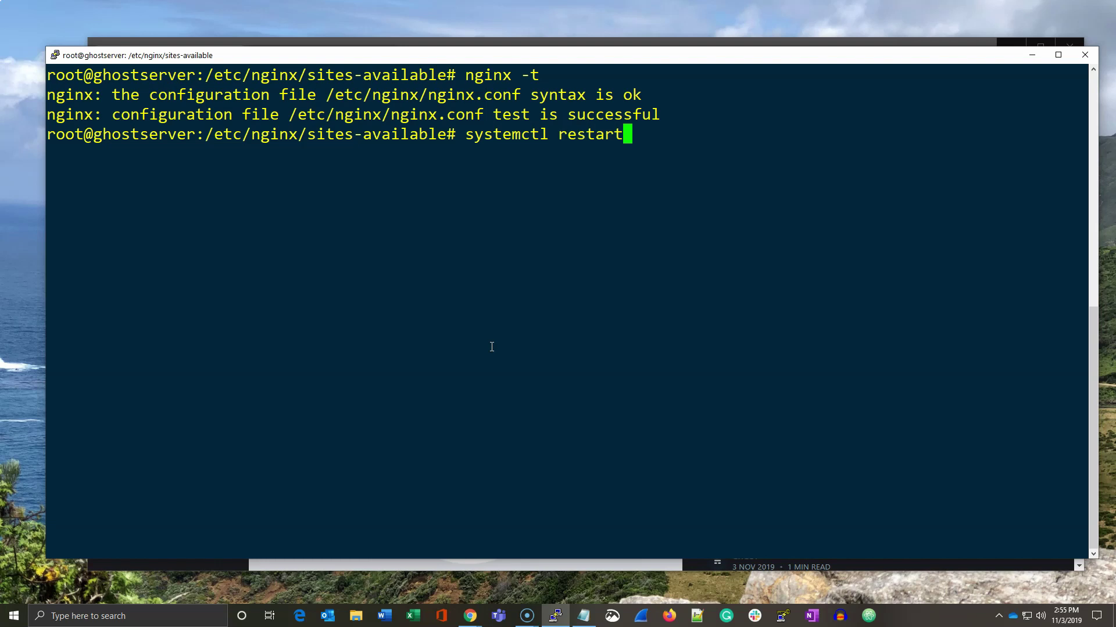
{"action": "type", "text": " ngin"}
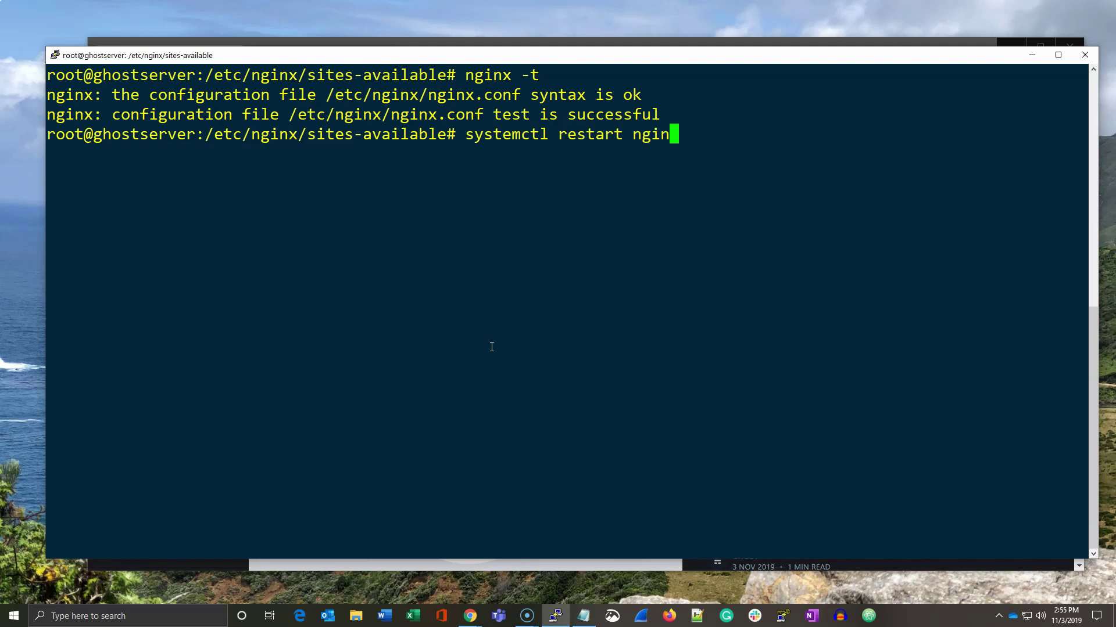
{"action": "type", "text": "x"}
{"action": "key", "text": "Return"}
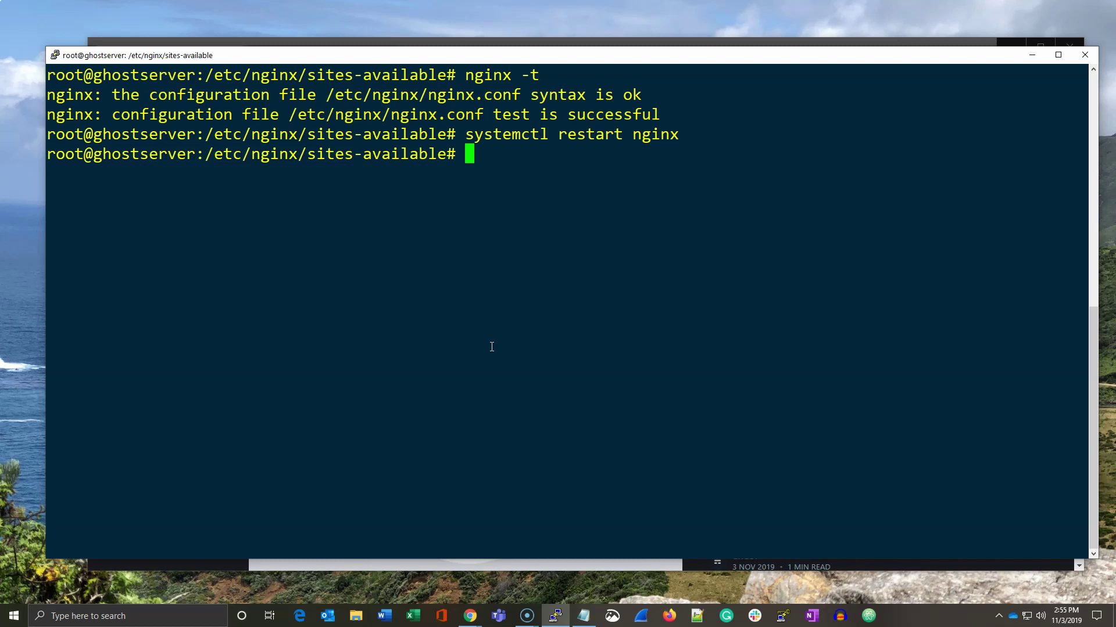
{"action": "type", "text": "cd "}
{"action": "type", "text": "~"}
Return to the home directory and change into ghost/orange.
{"action": "key", "text": "Return"}
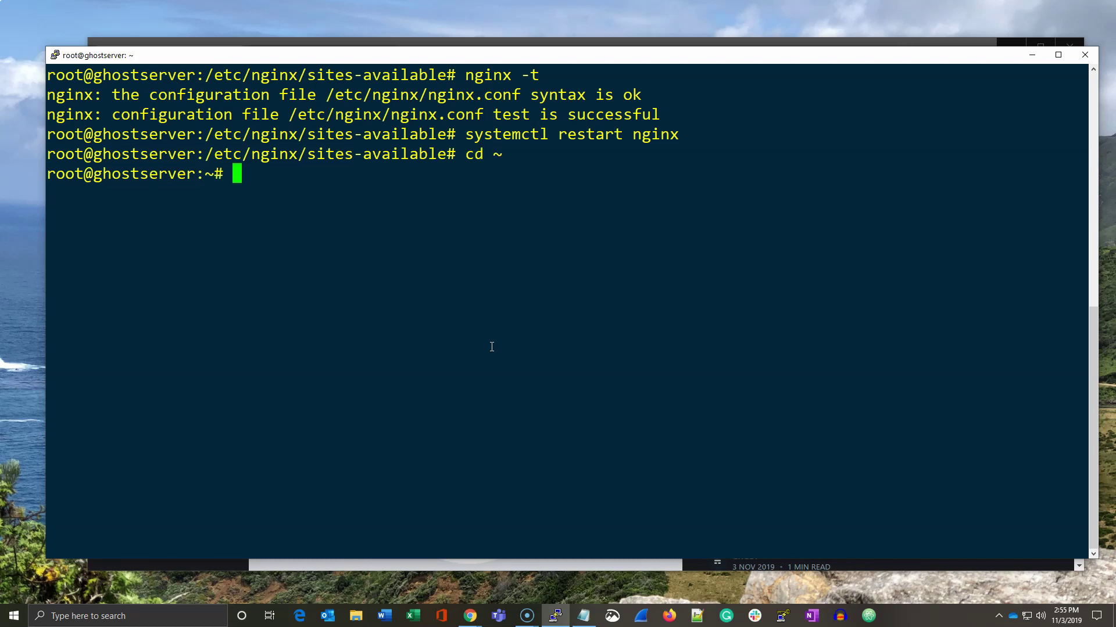
{"action": "type", "text": "cd "}
{"action": "type", "text": "gh"}
{"action": "key", "text": "Tab"}
{"action": "type", "text": "o"}
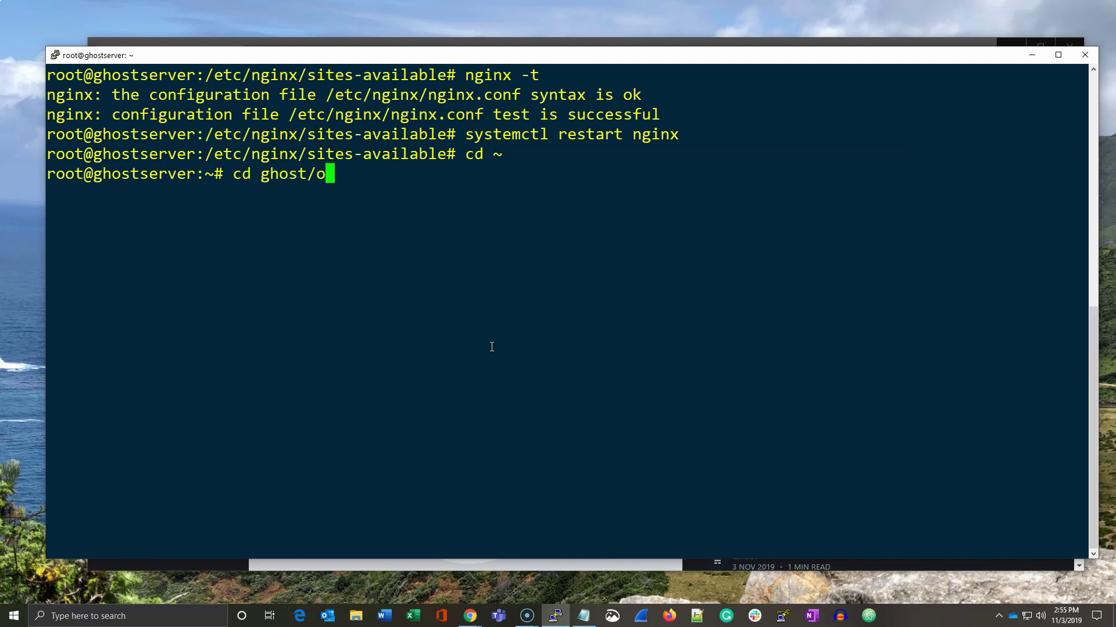
{"action": "key", "text": "Tab"}
{"action": "key", "text": "Return"}
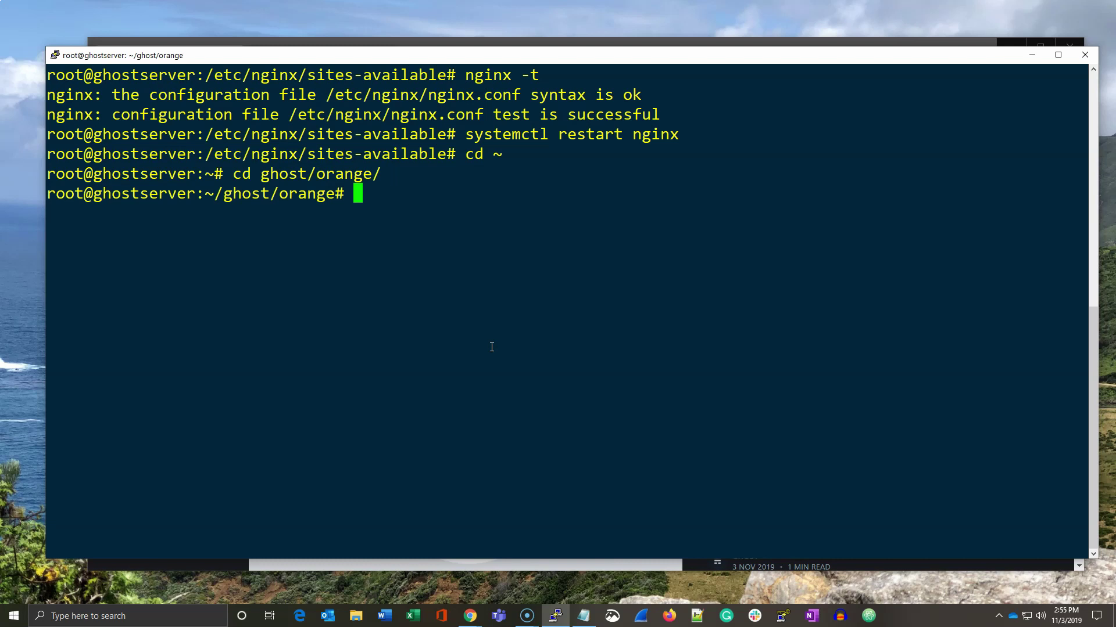
{"action": "type", "text": "cat "}
{"action": "type", "text": "do"}
Print docker-compose.yml, check host port 9002 and the orangenet network, then clear.
{"action": "key", "text": "Tab"}
{"action": "key", "text": "Return"}
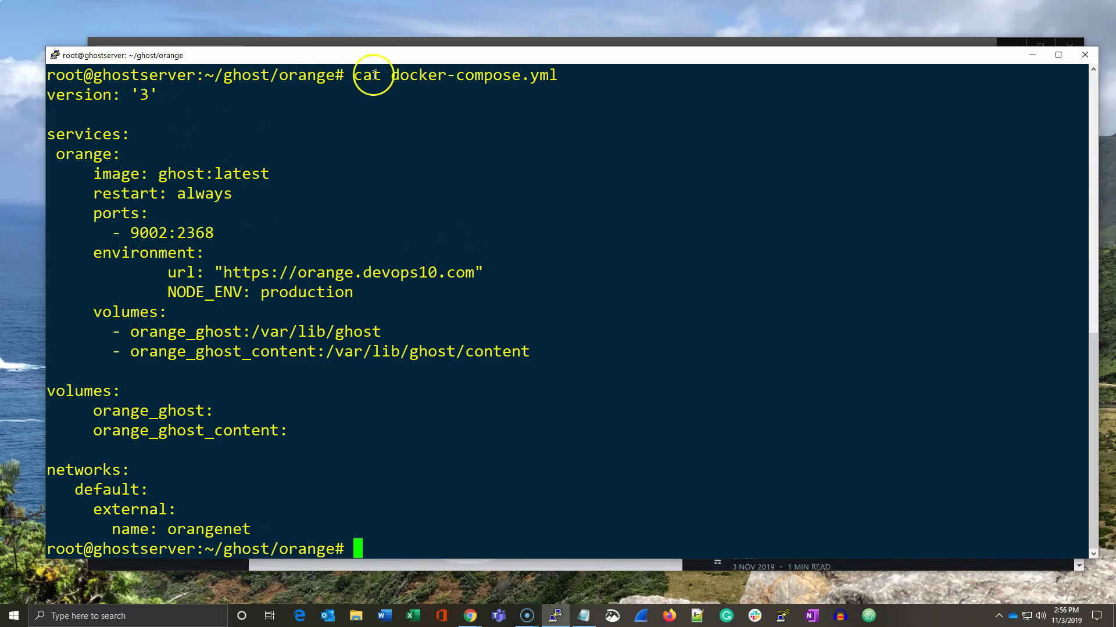
{"action": "left_click_drag", "start_coordinate": [150, 232], "coordinate": [168, 233]}
{"action": "left_click", "coordinate": [165, 232]}
{"action": "type", "text": "clear"}
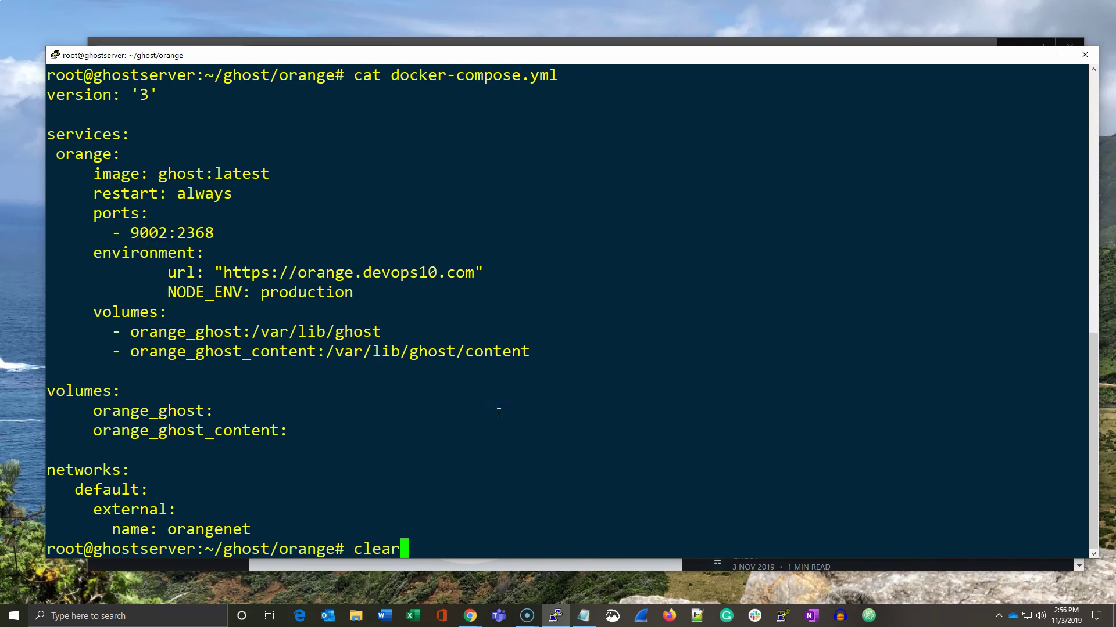
{"action": "key", "text": "Return"}
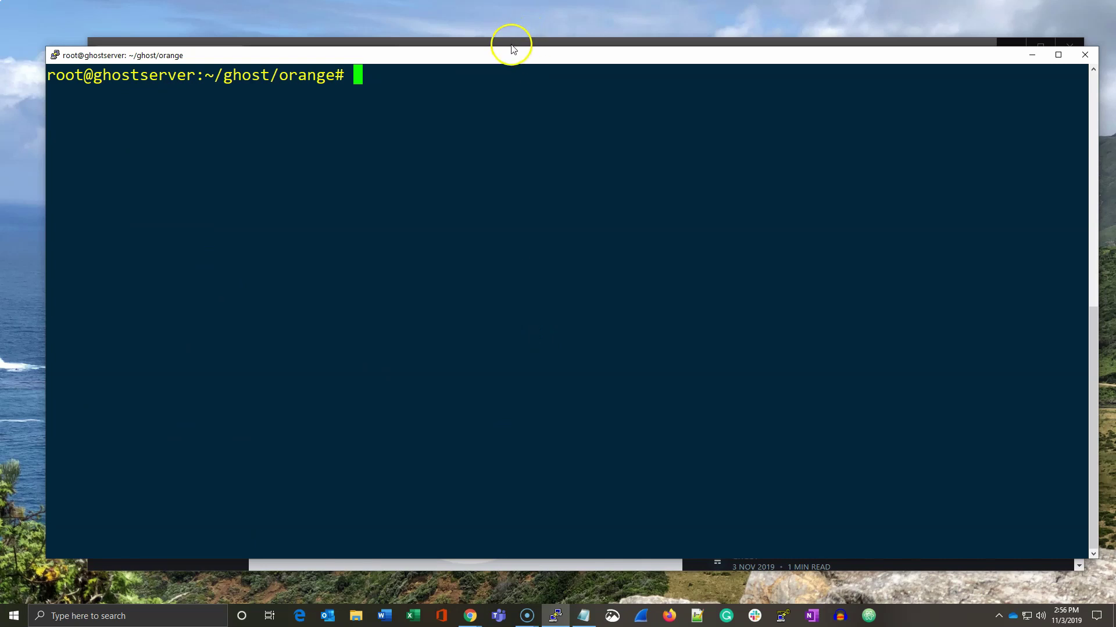
Create attachable Portainer network orangenet with subnet 192.168.20.0/24 and gateway 192.168.20.1.
{"action": "left_click", "coordinate": [511, 43]}
{"action": "left_click", "coordinate": [322, 56]}
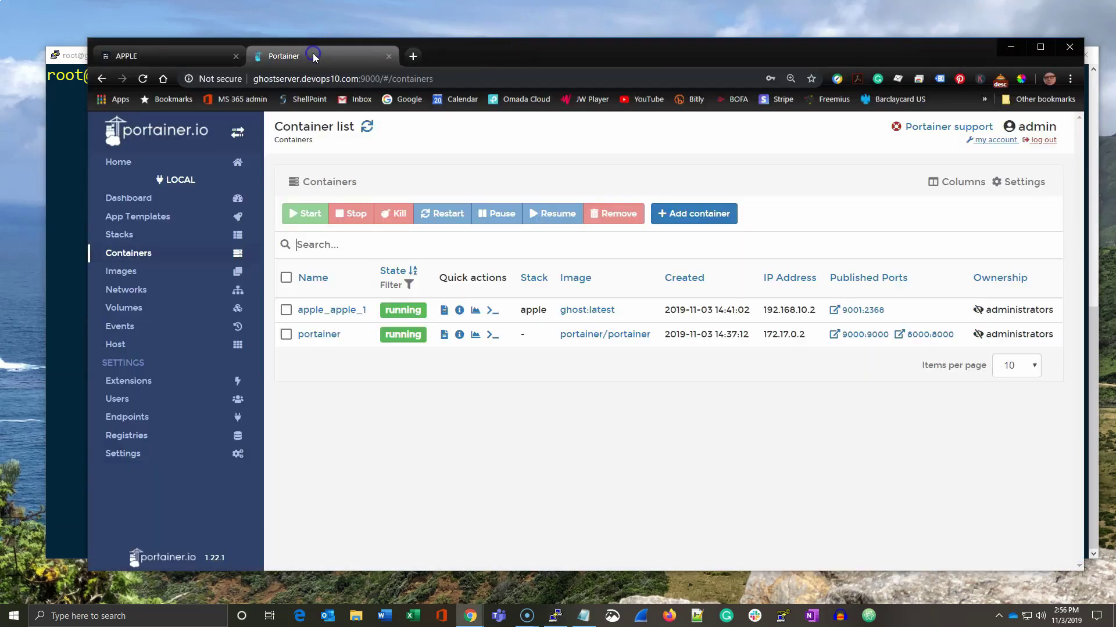
{"action": "left_click", "coordinate": [125, 289]}
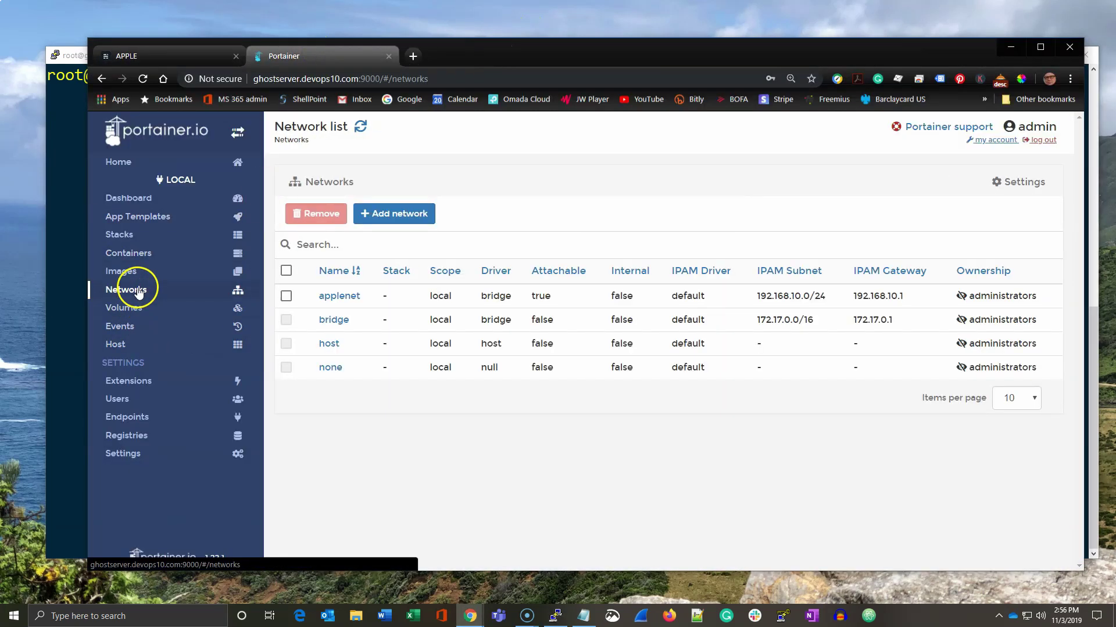
{"action": "left_click", "coordinate": [401, 213]}
{"action": "left_click", "coordinate": [401, 193]}
{"action": "type", "text": "orangenet"}
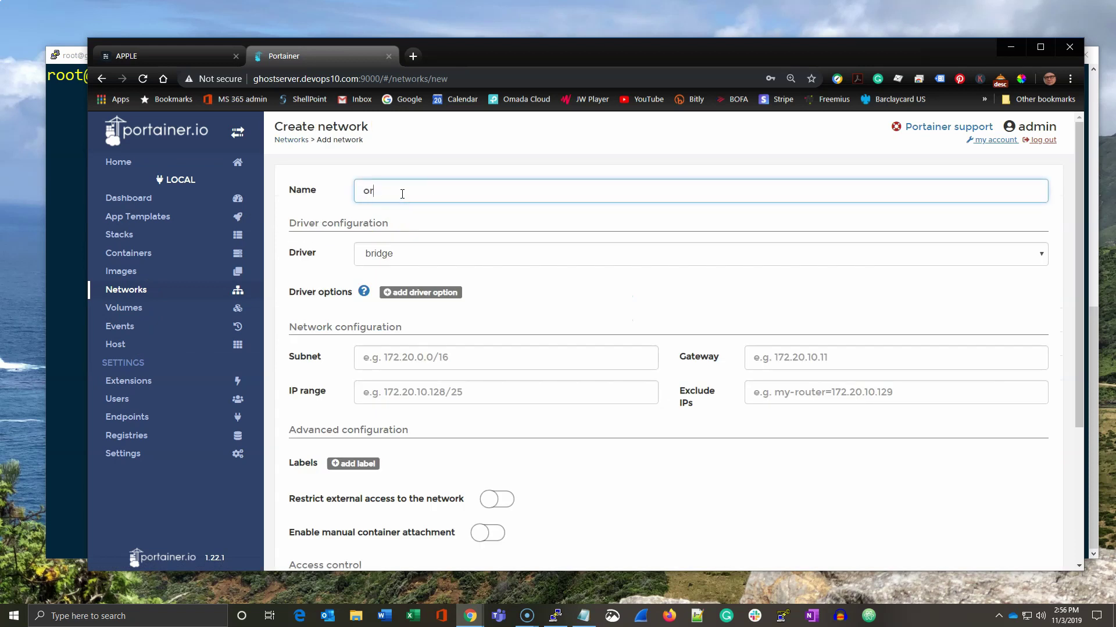
{"action": "left_click", "coordinate": [486, 533]}
{"action": "left_click", "coordinate": [460, 356]}
{"action": "type", "text": "192.168."}
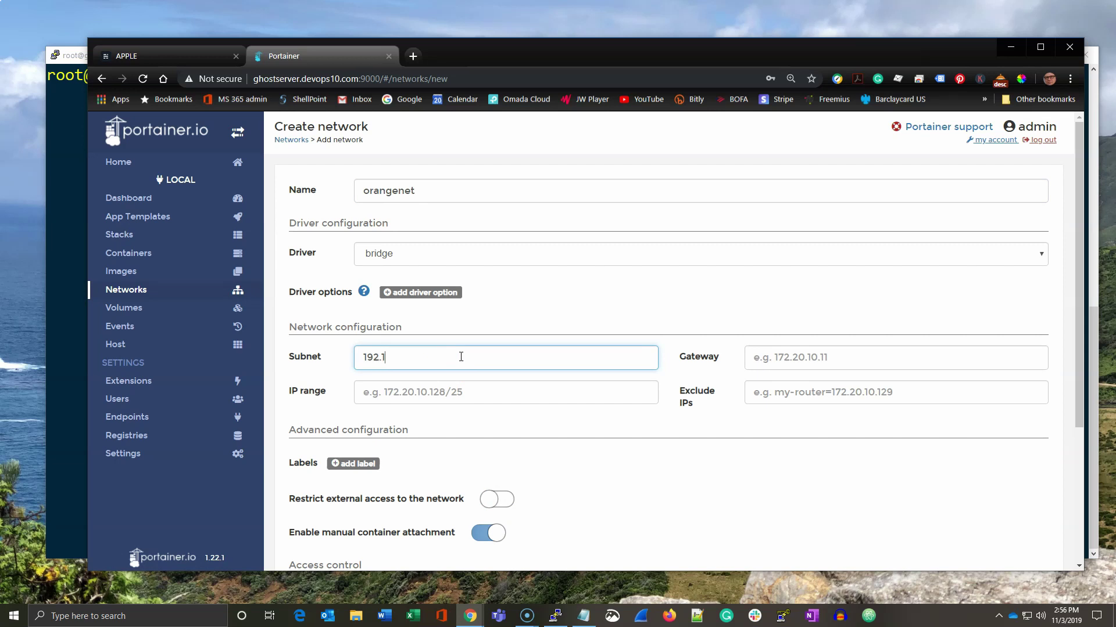
{"action": "type", "text": "20.0/2"}
{"action": "type", "text": "4"}
{"action": "left_click", "coordinate": [802, 356]}
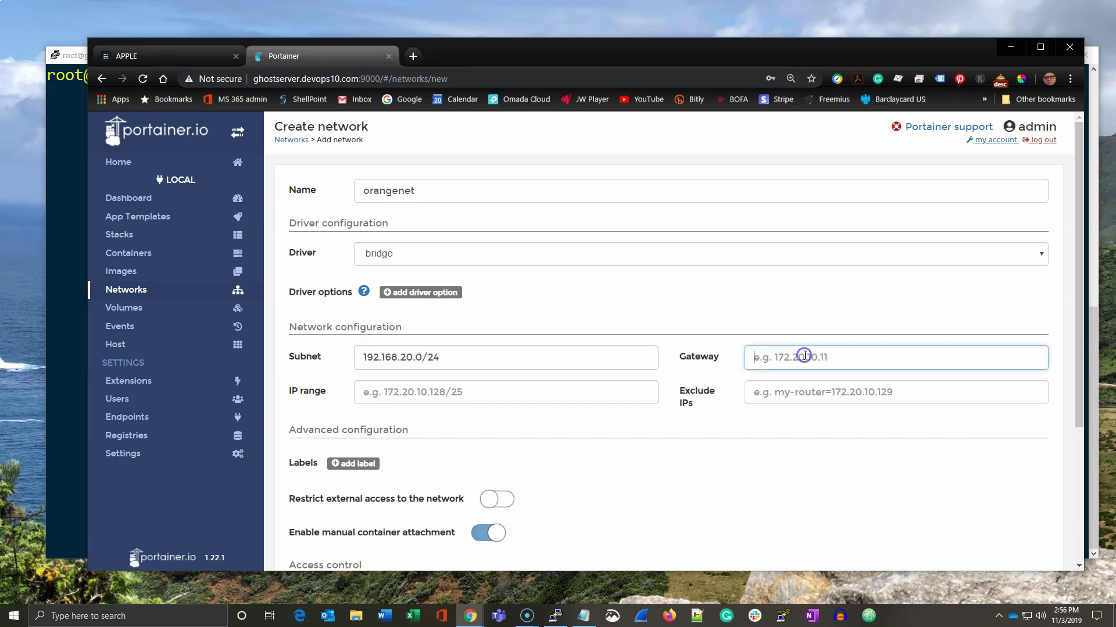
{"action": "type", "text": "192.168.20"}
{"action": "type", "text": ".1"}
{"action": "scroll", "coordinate": [482, 361], "scroll_direction": "down", "scroll_amount": 5}
{"action": "left_click", "coordinate": [357, 523]}
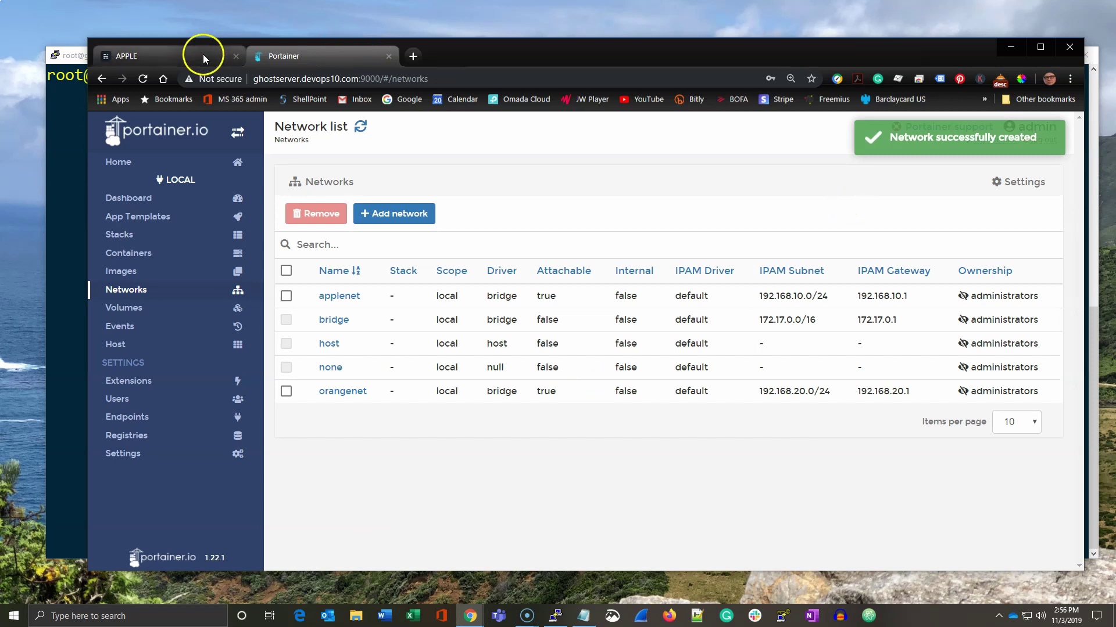
{"action": "left_click", "coordinate": [75, 118]}
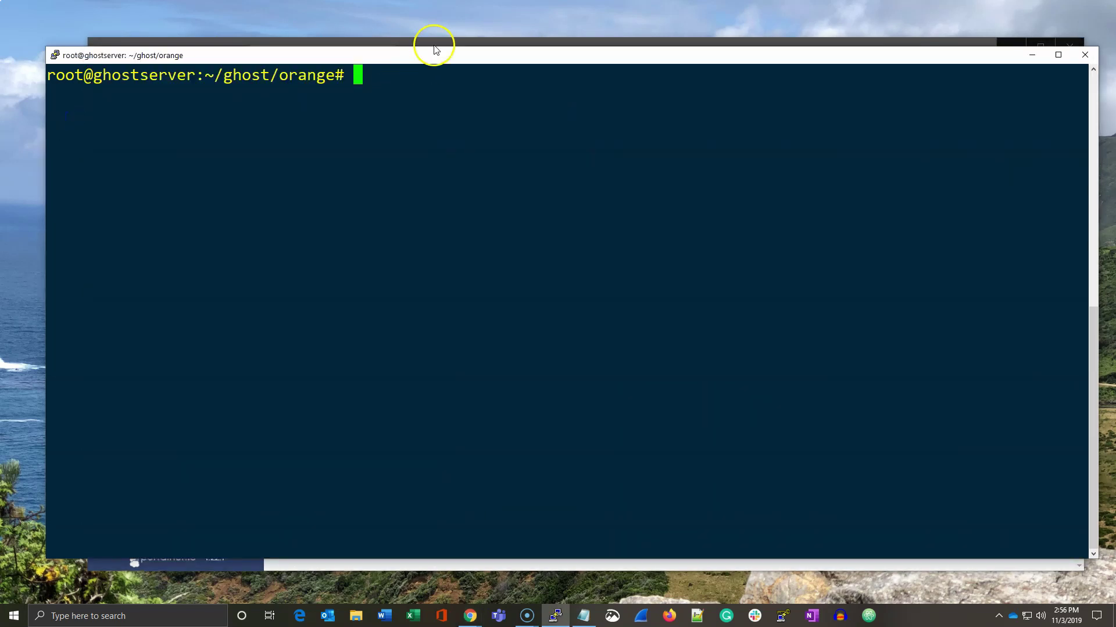
{"action": "left_click_drag", "start_coordinate": [43, 45], "coordinate": [96, 47]}
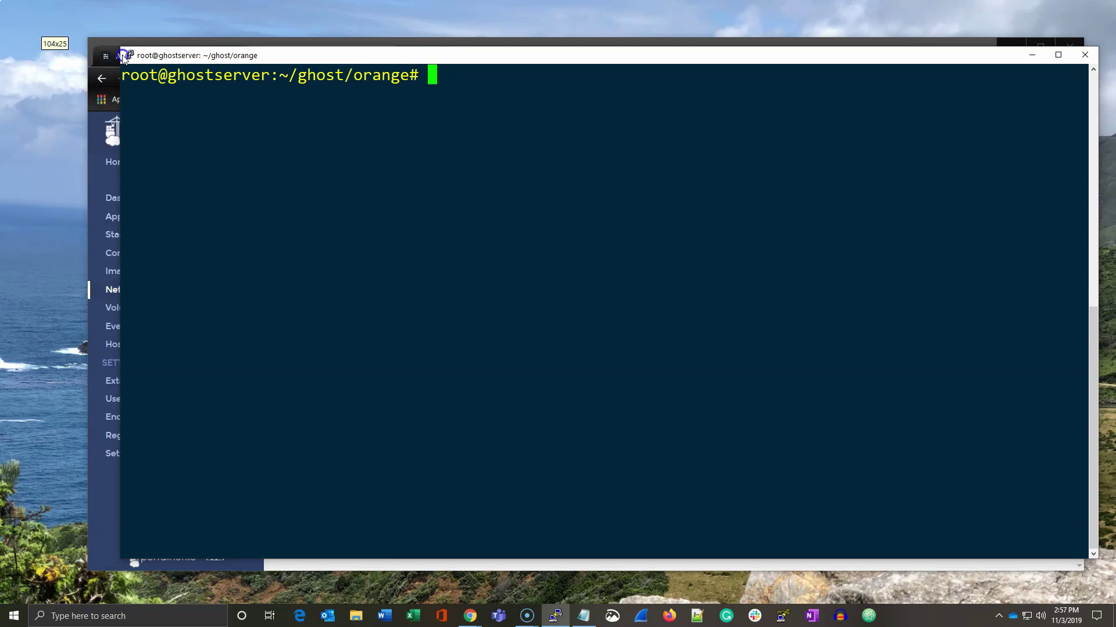
{"action": "left_click_drag", "start_coordinate": [497, 50], "coordinate": [520, 57]}
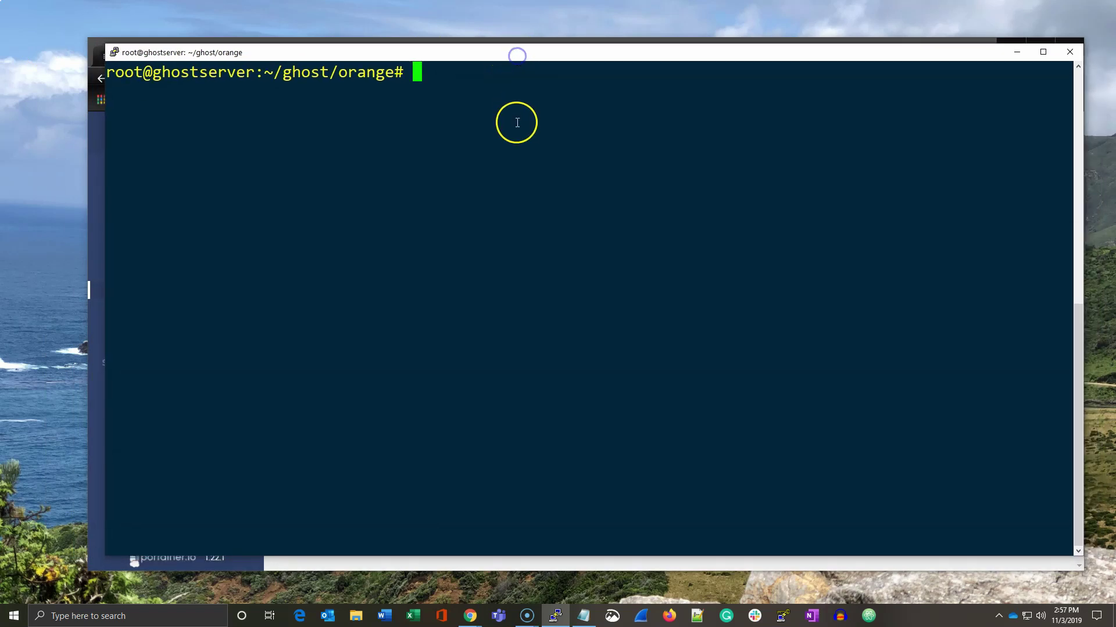
{"action": "type", "text": "doc"}
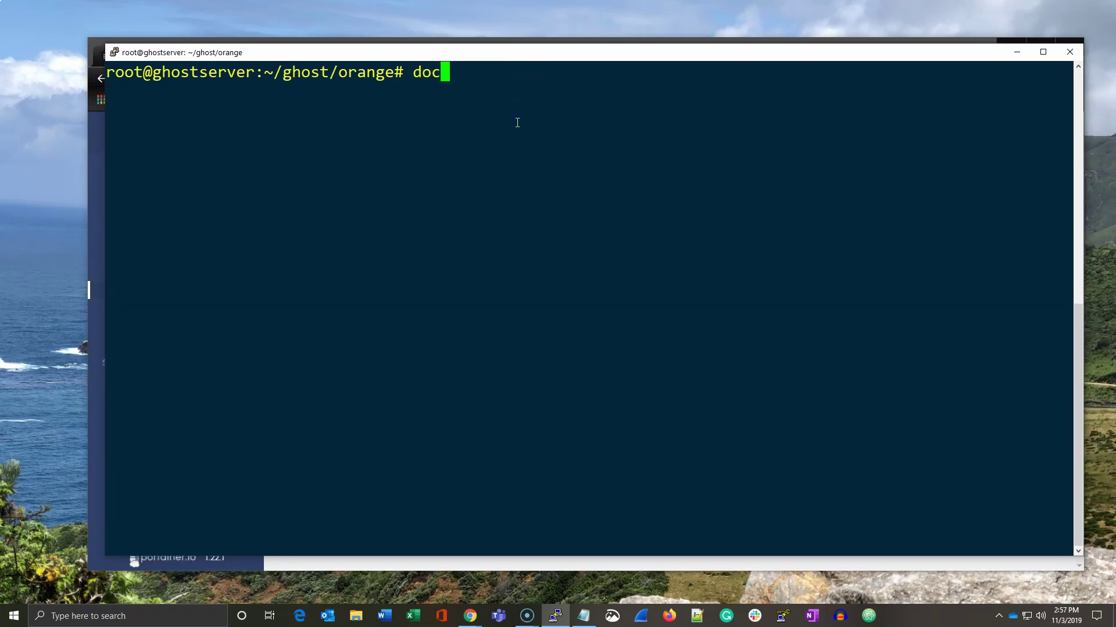
{"action": "type", "text": "ker-c"}
{"action": "key", "text": "Tab"}
{"action": "type", "text": "u"}
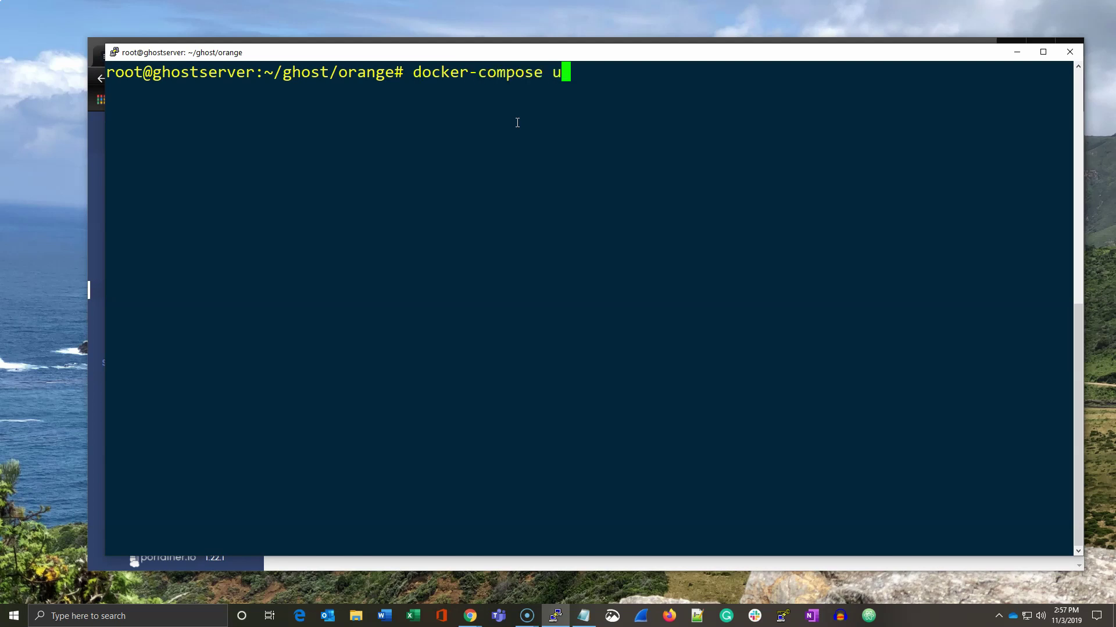
{"action": "type", "text": "p"}
{"action": "key", "text": "Return"}
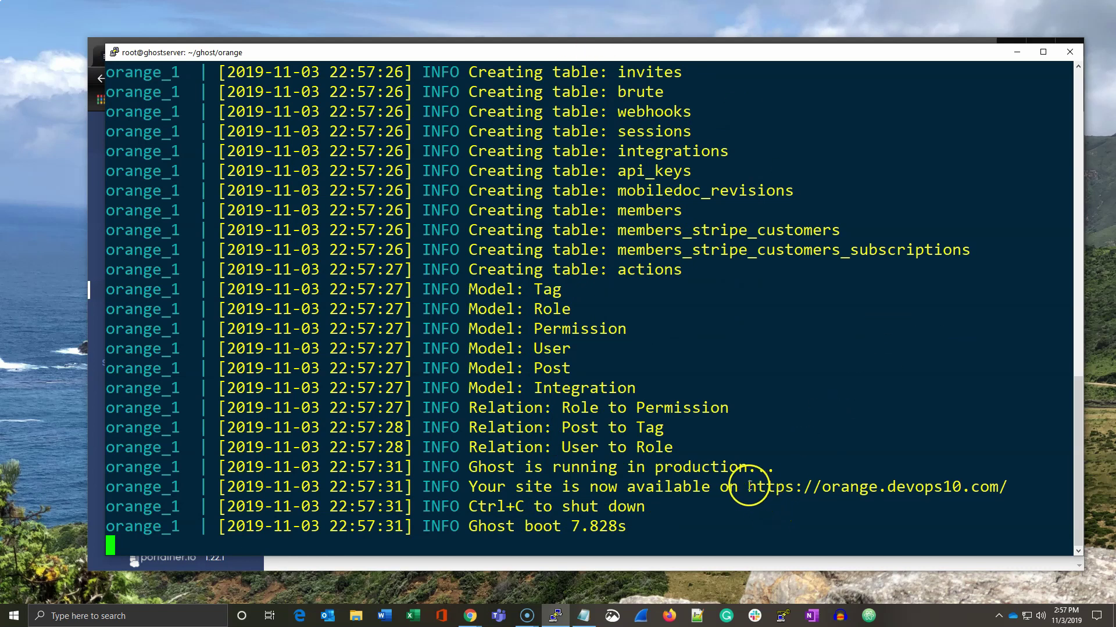
{"action": "left_click_drag", "start_coordinate": [748, 487], "coordinate": [1004, 488]}
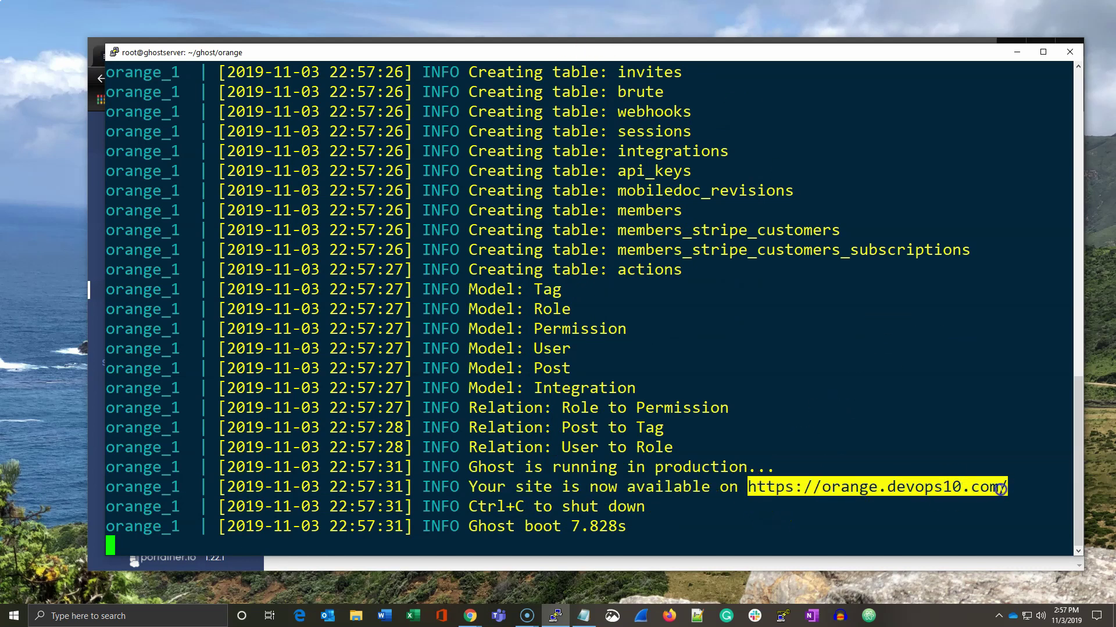
Load orange.devops10.com in a new tab and edit the address toward /ghost admin setup.
{"action": "key", "text": "alt+Tab"}
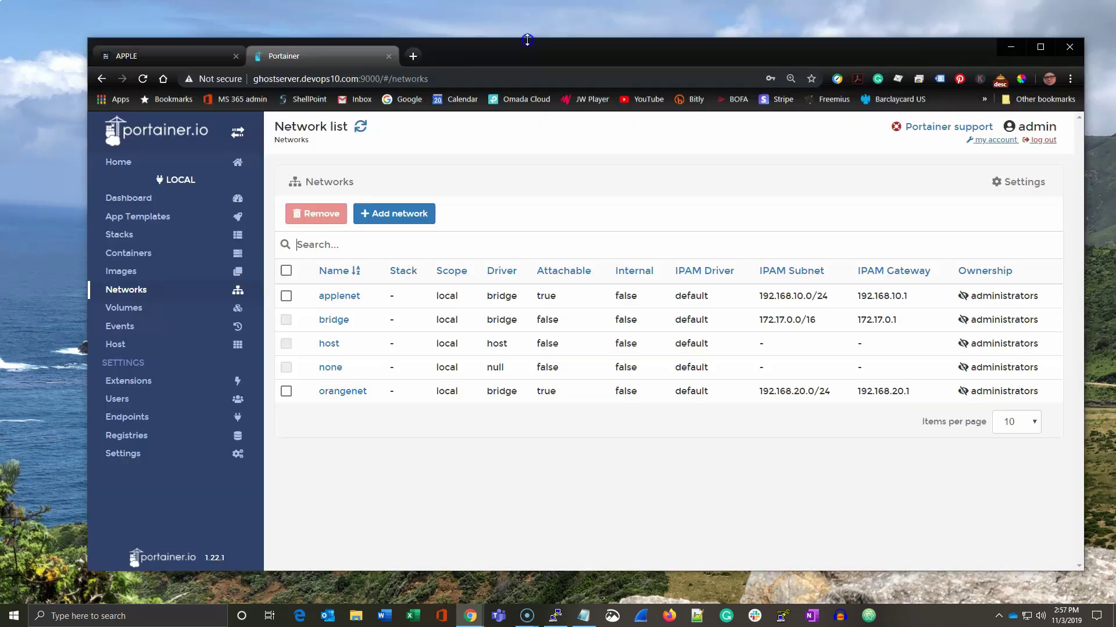
{"action": "left_click", "coordinate": [412, 53]}
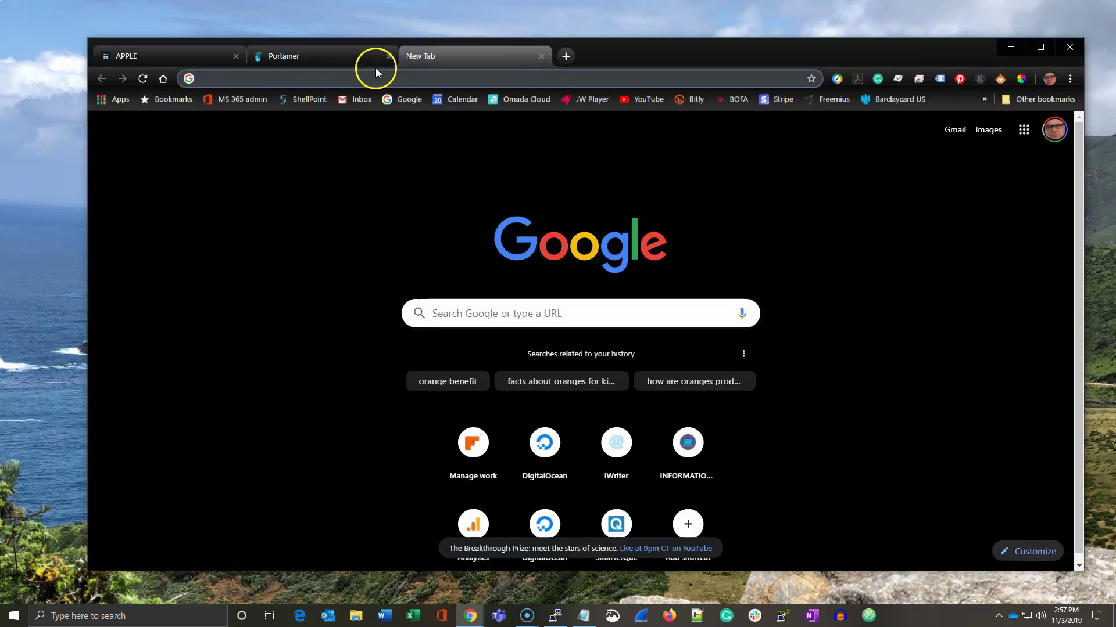
{"action": "right_click", "coordinate": [354, 78]}
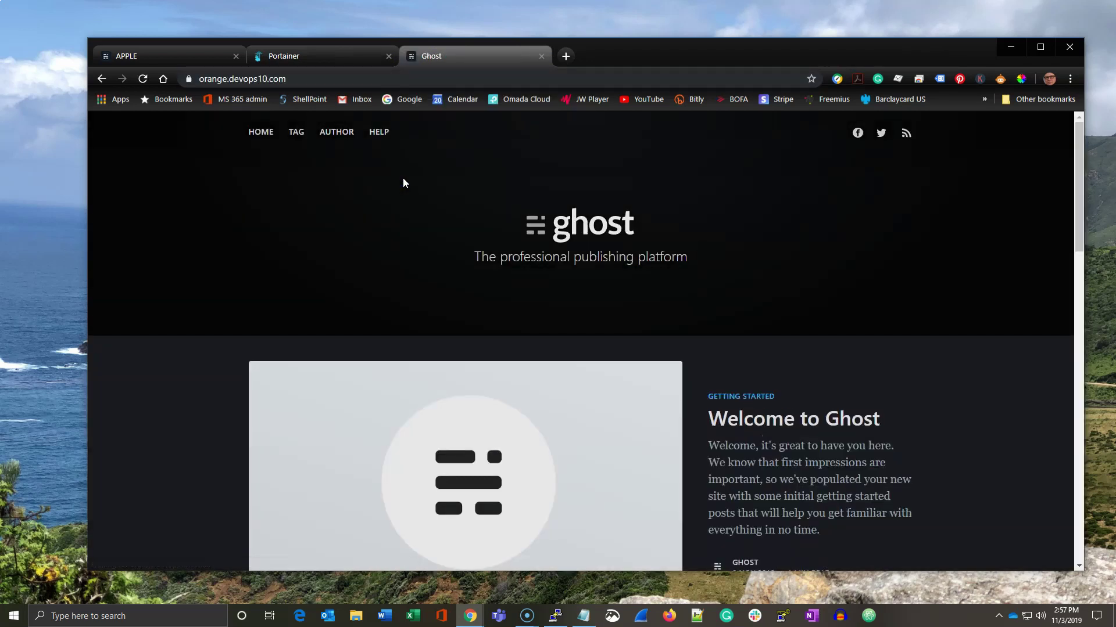
{"action": "left_click", "coordinate": [529, 244]}
{"action": "left_click", "coordinate": [342, 79]}
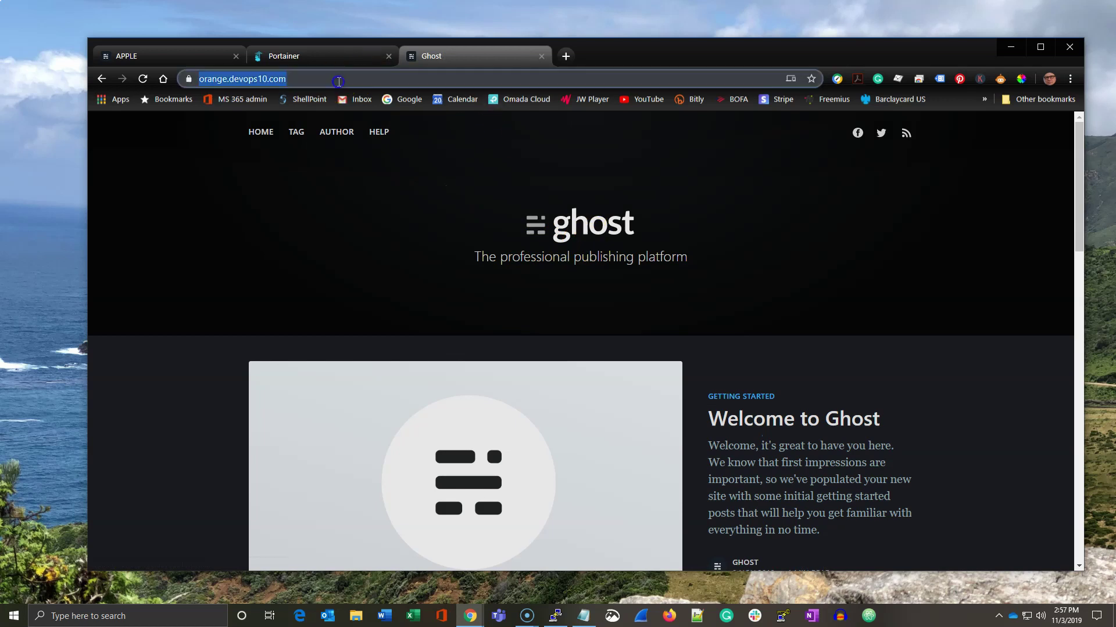
{"action": "left_click_drag", "start_coordinate": [315, 78], "coordinate": [342, 78]}
{"action": "left_click", "coordinate": [342, 80]}
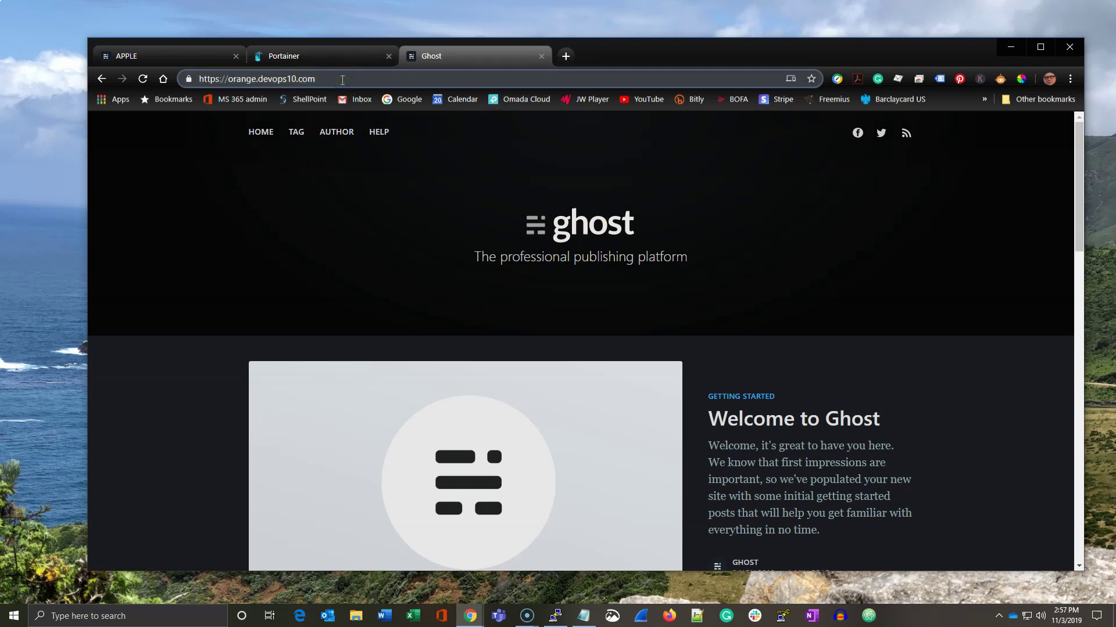
{"action": "type", "text": "/ghost/#/setup/two"}
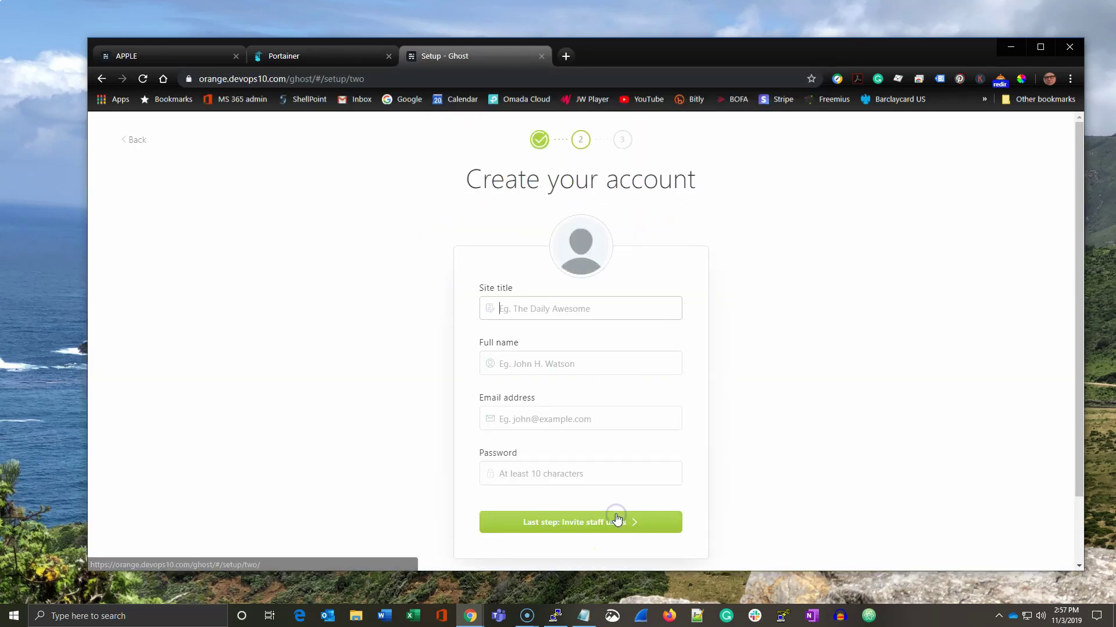
Enter ORANGE as the site title and fill in the full name.
{"action": "left_click", "coordinate": [537, 311]}
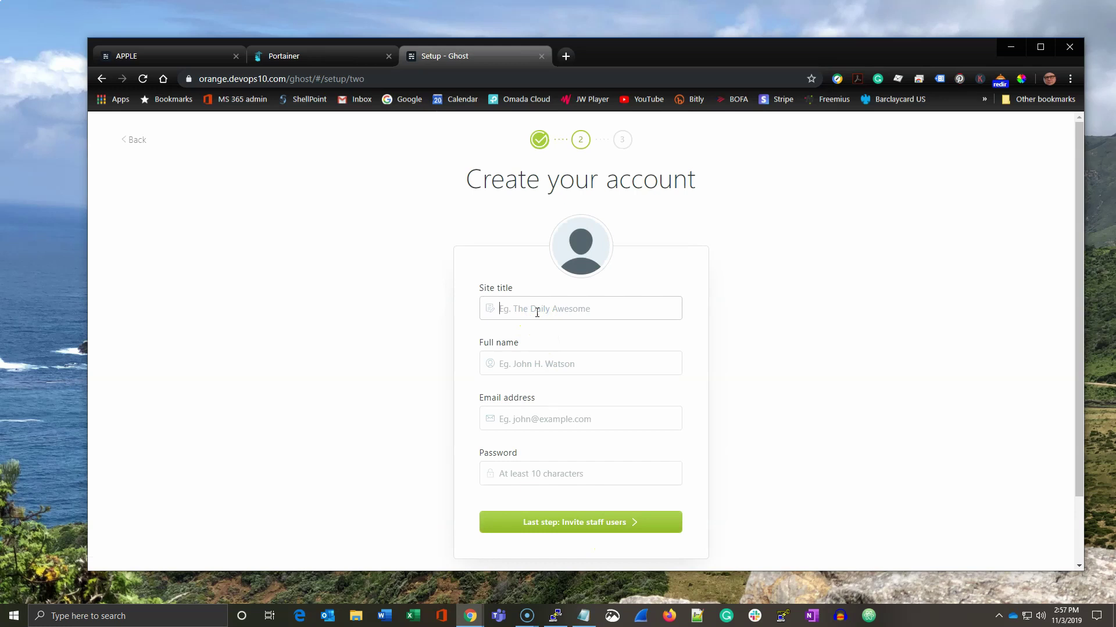
{"action": "type", "text": "OR"}
{"action": "type", "text": "ANGE"}
{"action": "left_click", "coordinate": [539, 363]}
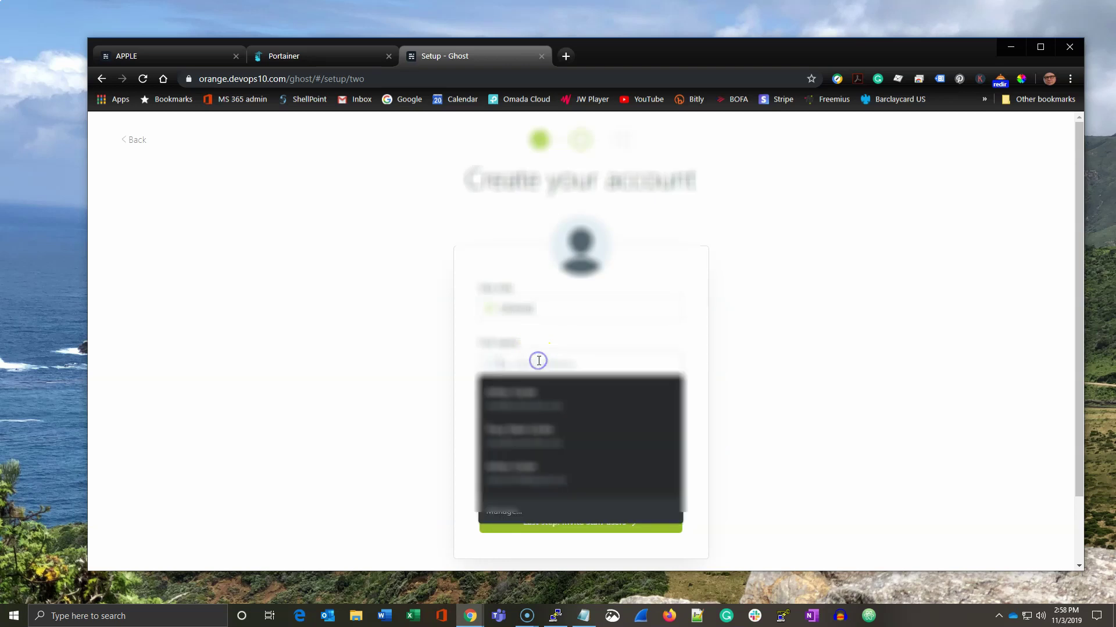
{"action": "type", "text": "Amit"}
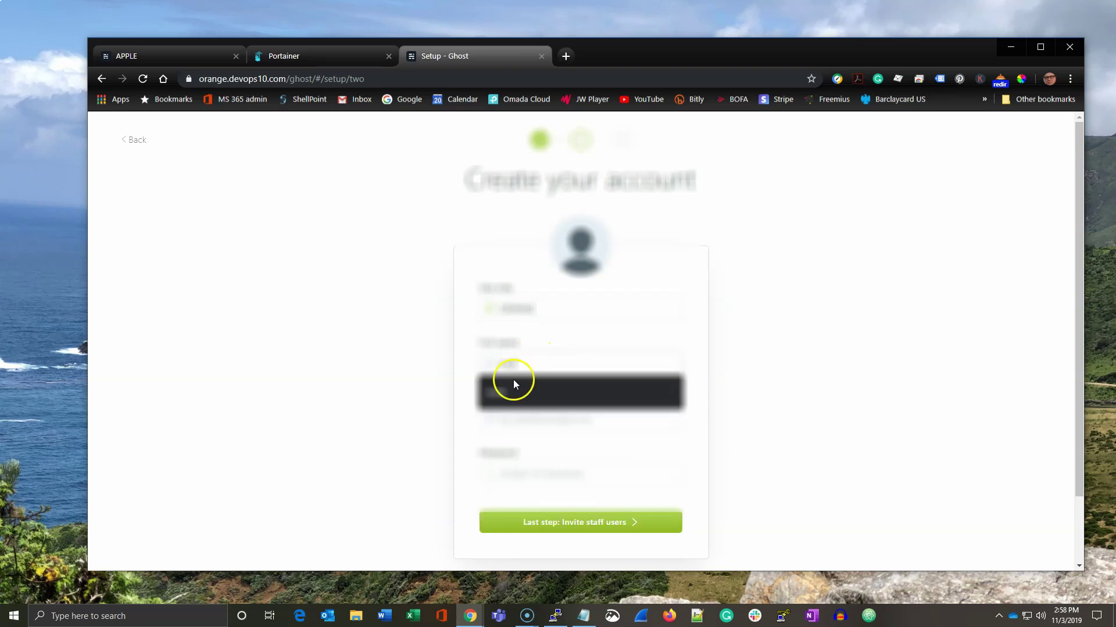
{"action": "left_click", "coordinate": [513, 384]}
{"action": "left_click", "coordinate": [529, 413]}
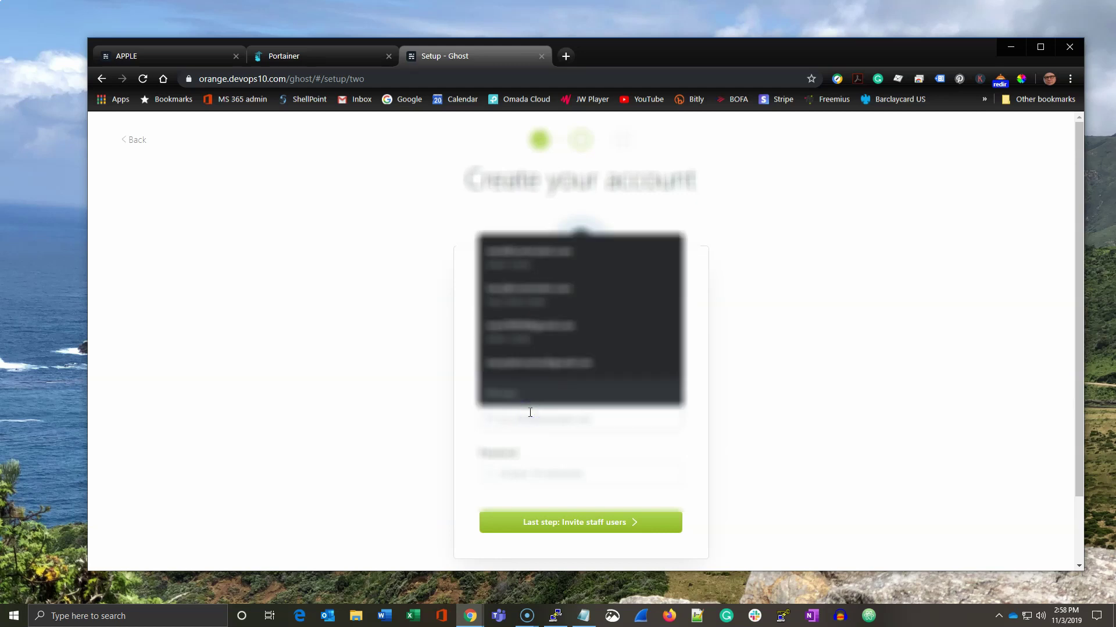
{"action": "type", "text": "a"}
Autofill the email and a suggested password, then continue to inviting staff users.
{"action": "left_click", "coordinate": [768, 423]}
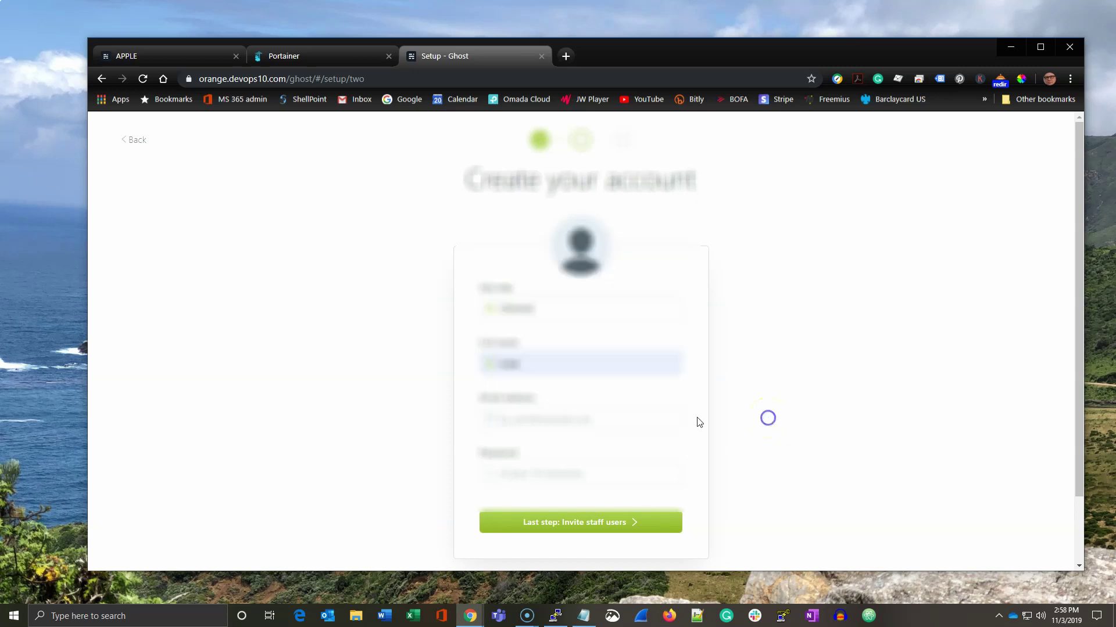
{"action": "left_click", "coordinate": [547, 422]}
{"action": "type", "text": "c"}
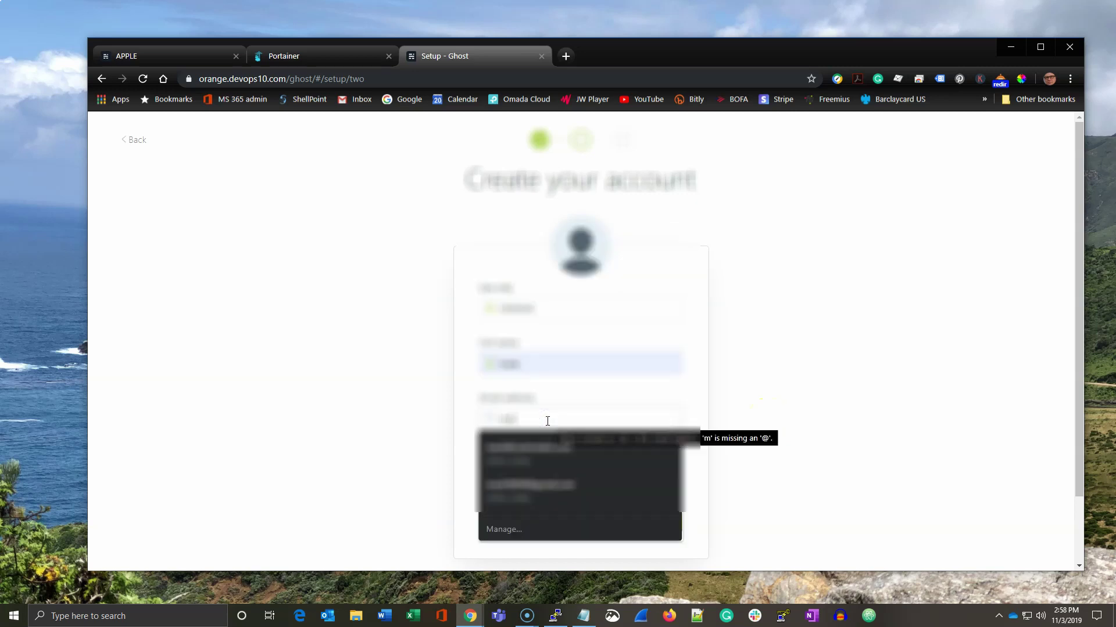
{"action": "left_click", "coordinate": [524, 483]}
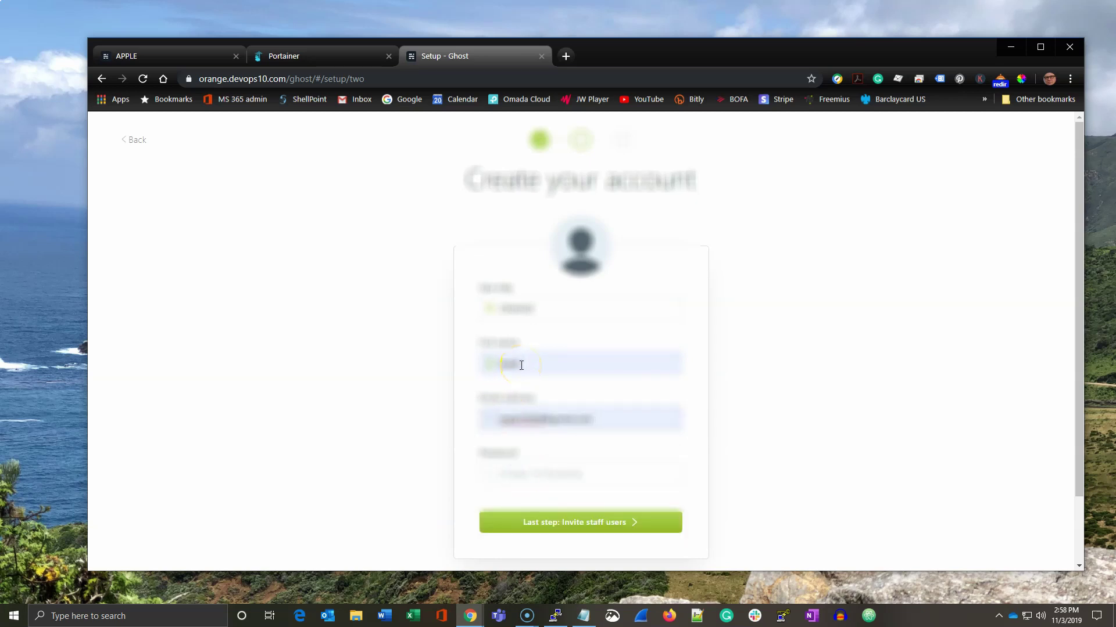
{"action": "left_click", "coordinate": [533, 473]}
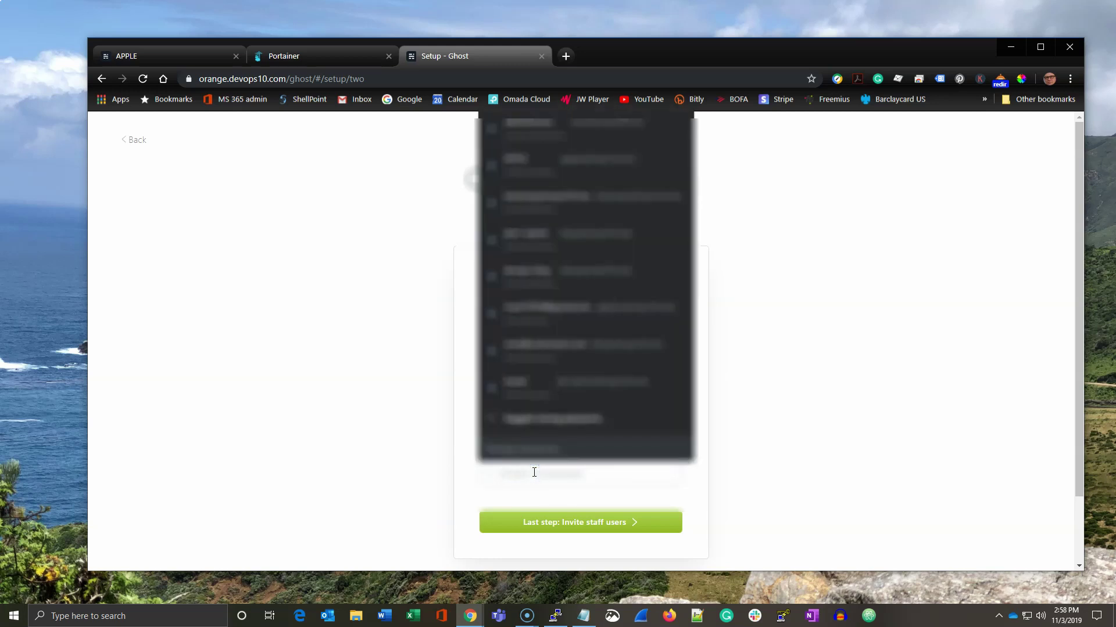
{"action": "left_click", "coordinate": [541, 419]}
{"action": "left_click", "coordinate": [563, 504]}
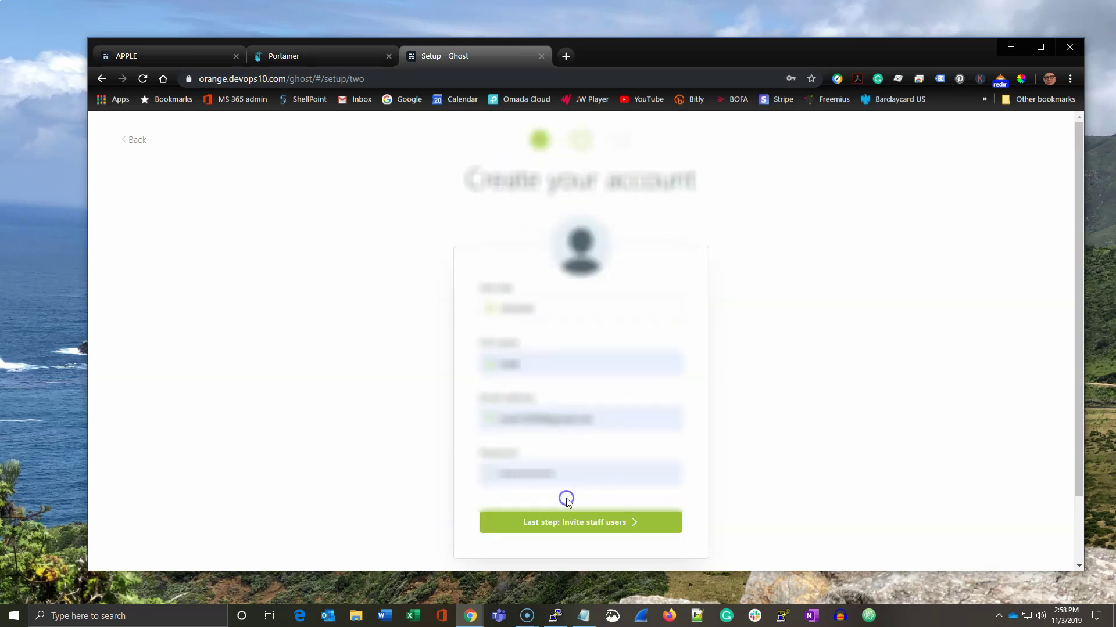
{"action": "left_click", "coordinate": [580, 523]}
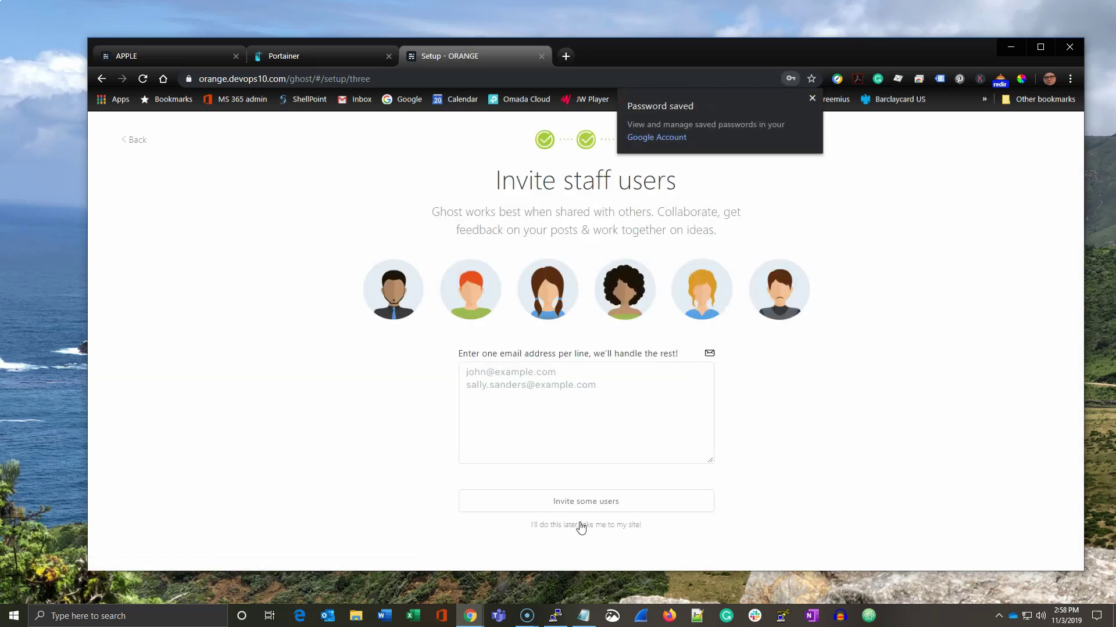
Skip staff invites and remove the existing logo and cover in General settings.
{"action": "left_click", "coordinate": [580, 524]}
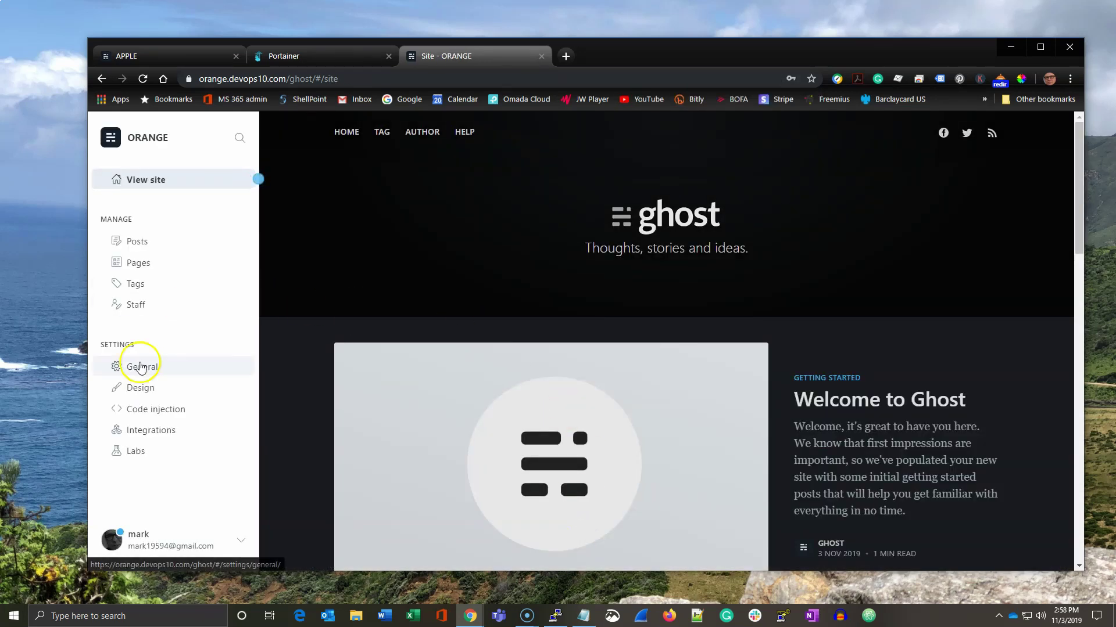
{"action": "left_click", "coordinate": [142, 366]}
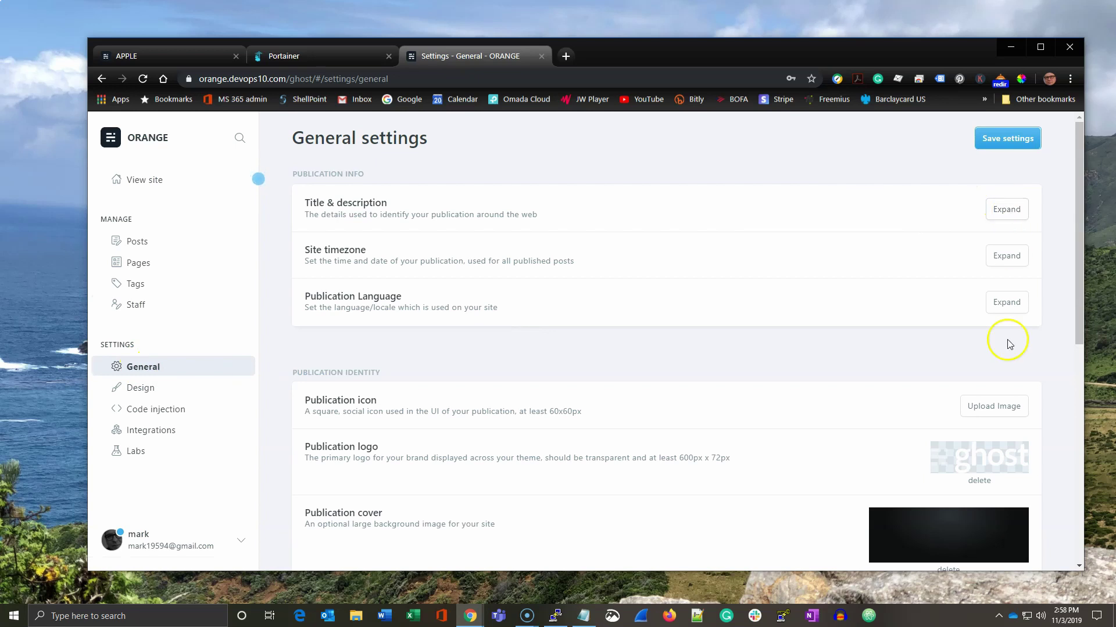
{"action": "left_click", "coordinate": [979, 480]}
{"action": "left_click", "coordinate": [985, 475]}
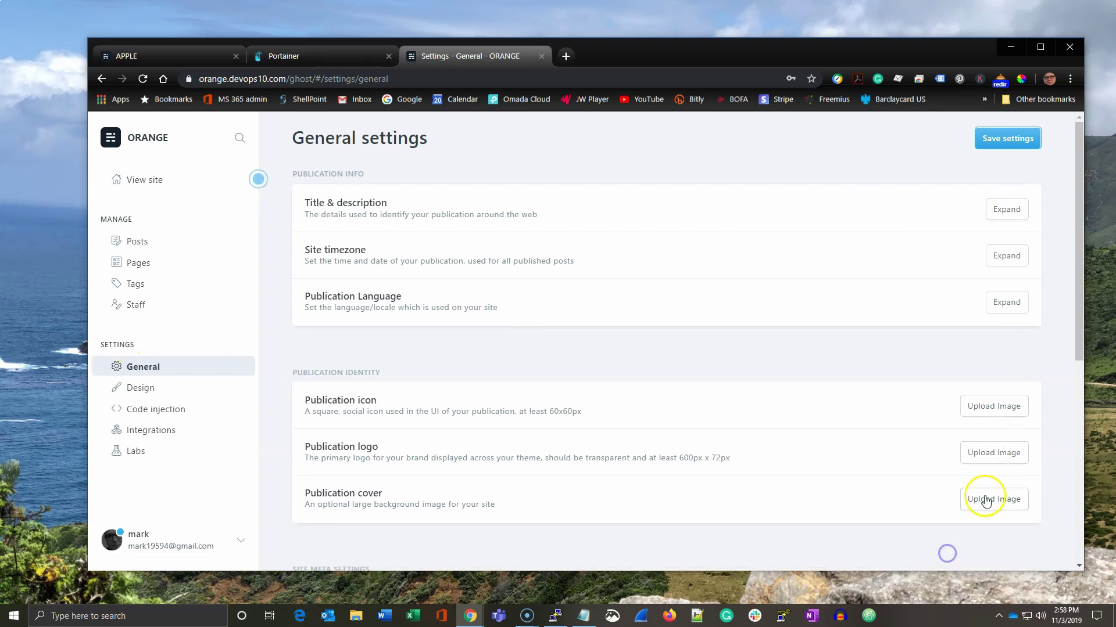
Set orange-1995079_1920.jpg as the publication cover, save settings, and view the site.
{"action": "left_click", "coordinate": [985, 500]}
{"action": "scroll", "coordinate": [918, 433], "scroll_direction": "down", "scroll_amount": 3}
{"action": "scroll", "coordinate": [918, 349], "scroll_direction": "up", "scroll_amount": 3}
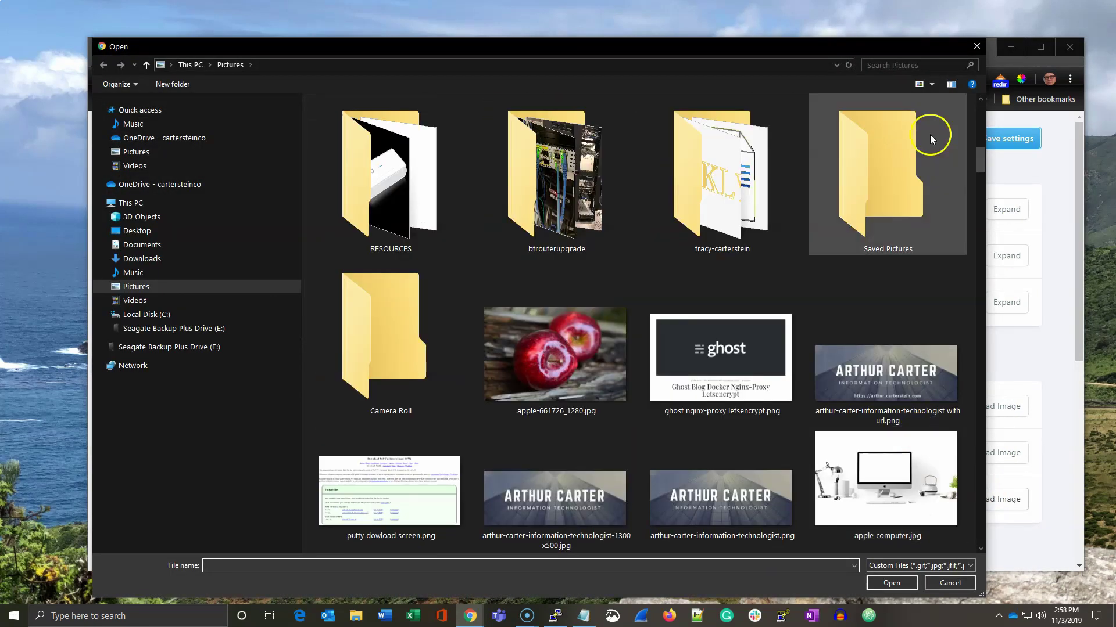
{"action": "left_click", "coordinate": [916, 65]}
{"action": "type", "text": "orange"}
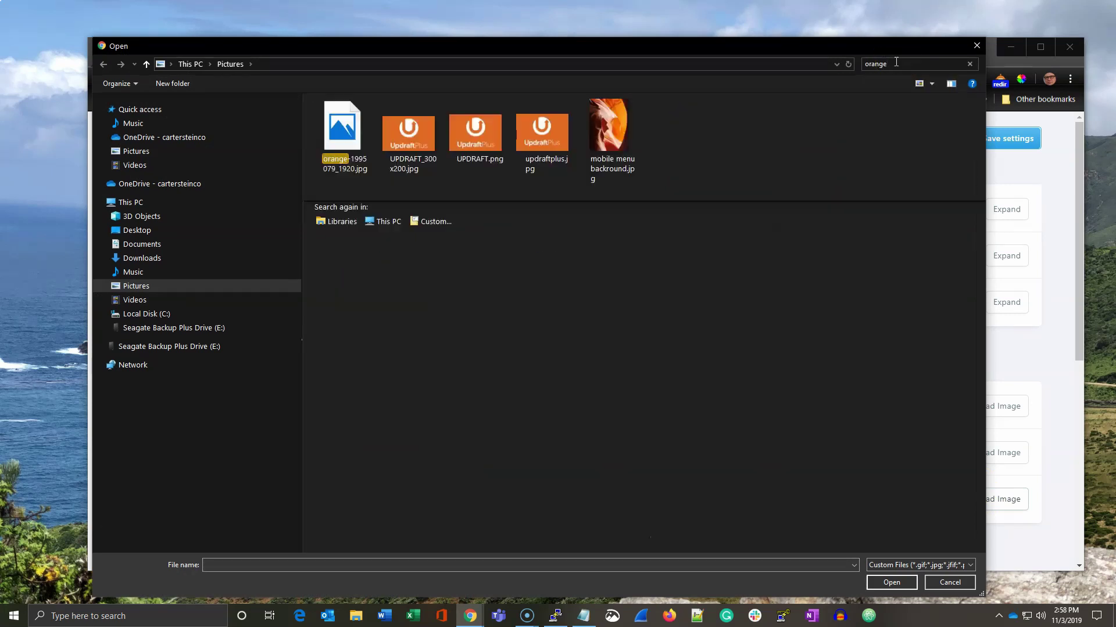
{"action": "left_click", "coordinate": [344, 140]}
{"action": "left_click", "coordinate": [891, 582]}
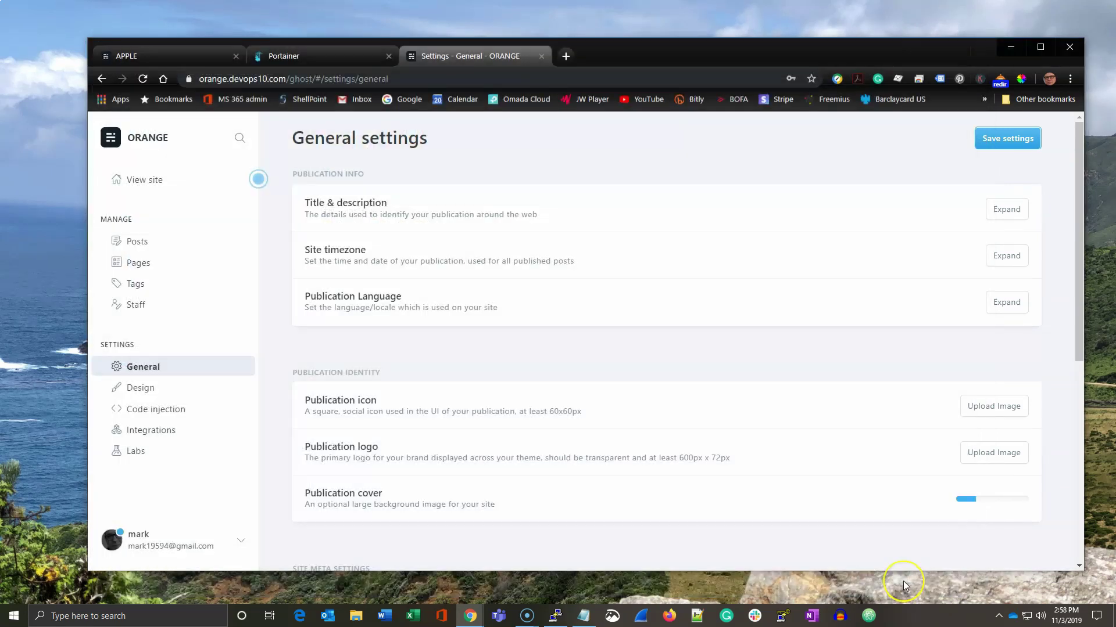
{"action": "left_click", "coordinate": [1003, 139]}
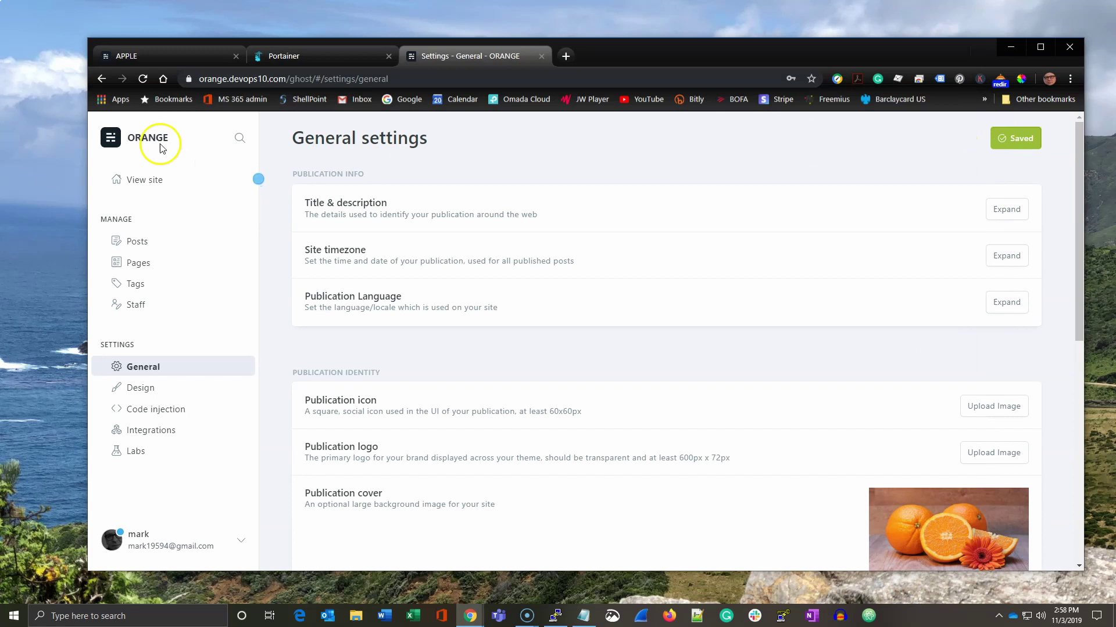
{"action": "left_click", "coordinate": [143, 180]}
Compare the live ORANGE and APPLE blogs and confirm orange's HTTPS connection is secure.
{"action": "left_click", "coordinate": [258, 179]}
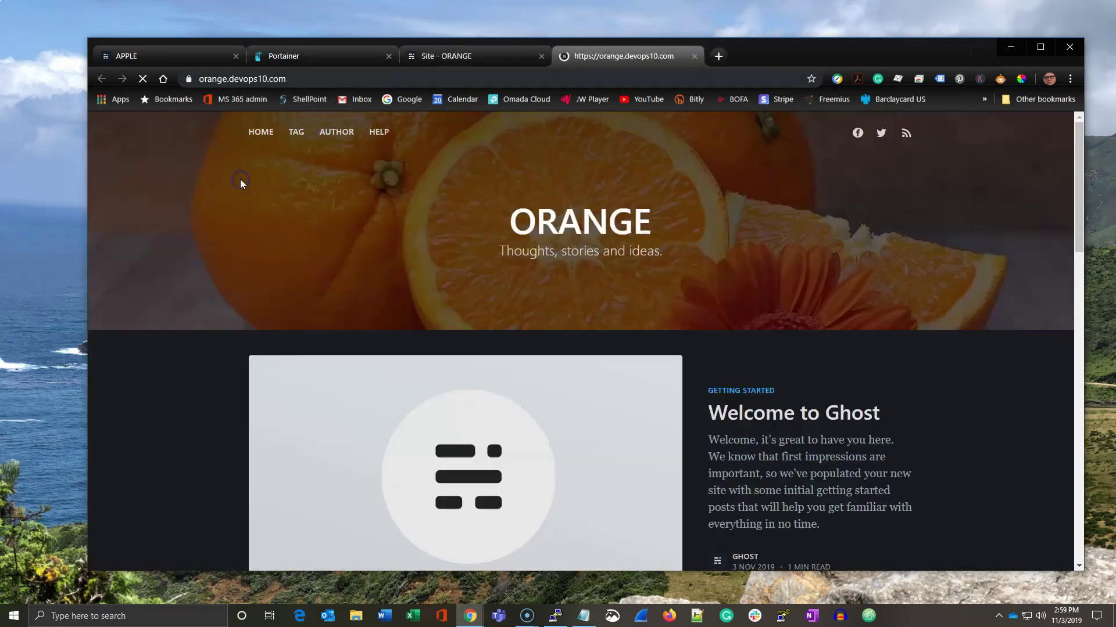
{"action": "left_click", "coordinate": [538, 55]}
{"action": "left_click", "coordinate": [194, 59]}
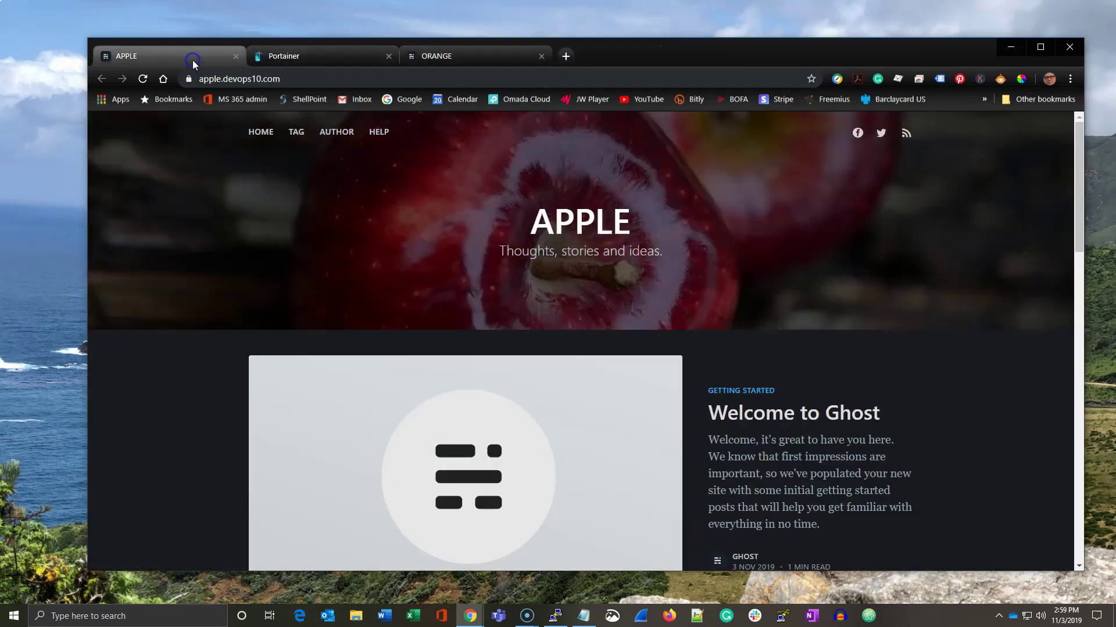
{"action": "left_click", "coordinate": [452, 56]}
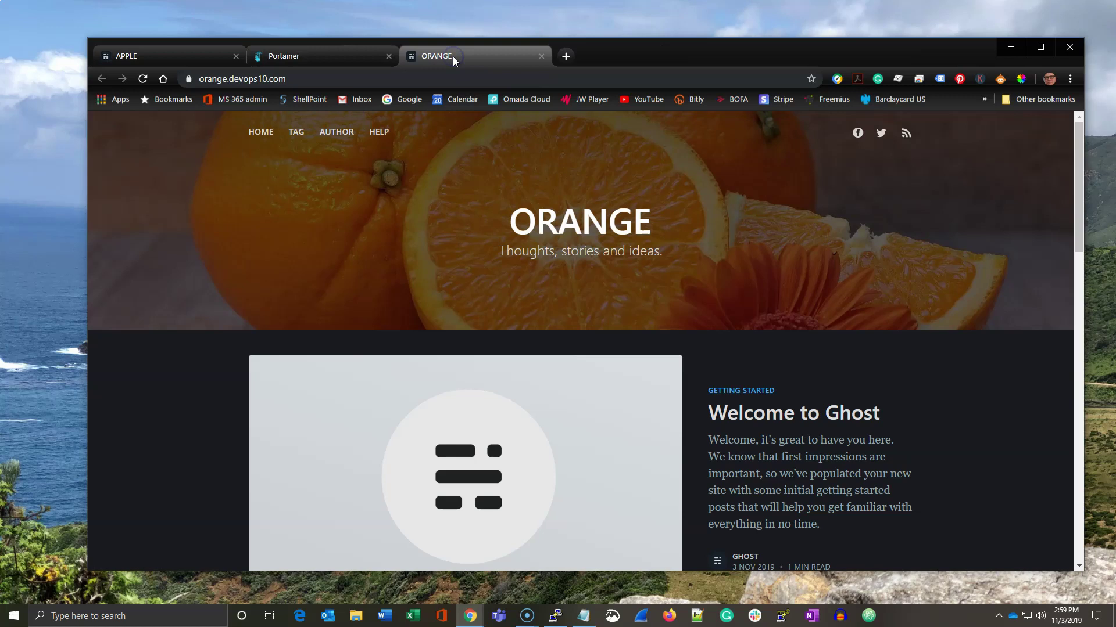
{"action": "left_click", "coordinate": [188, 79]}
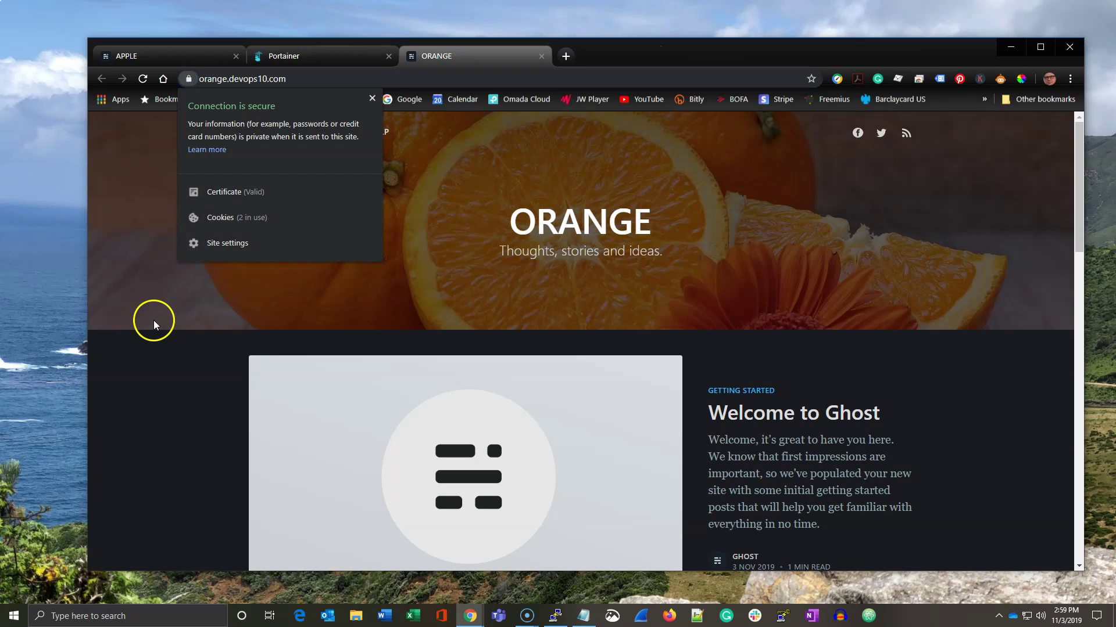
{"action": "left_click", "coordinate": [154, 320]}
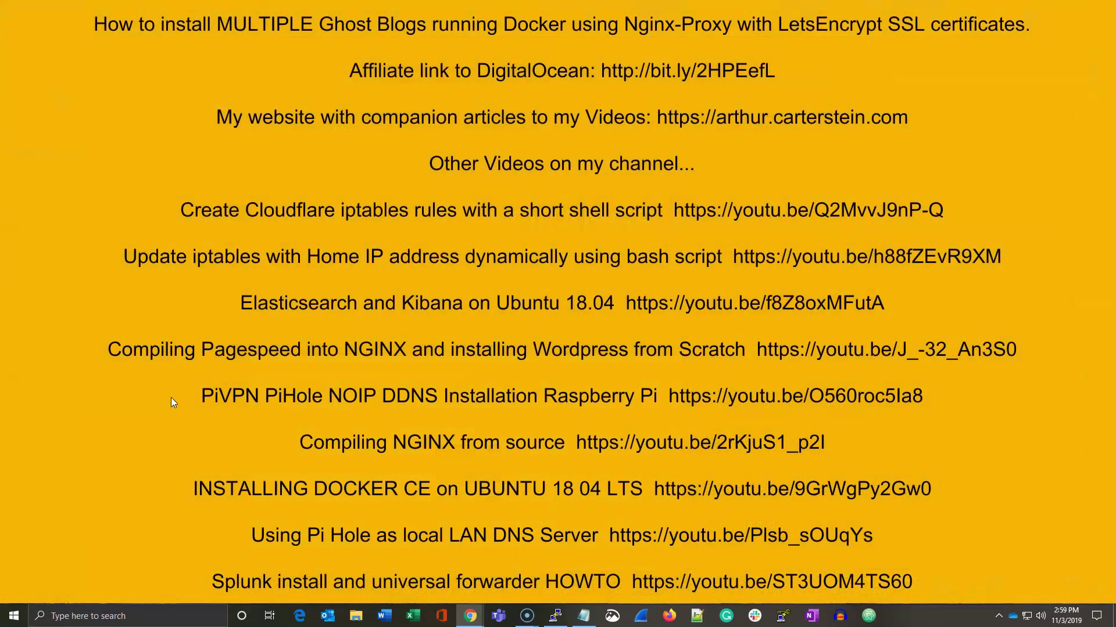